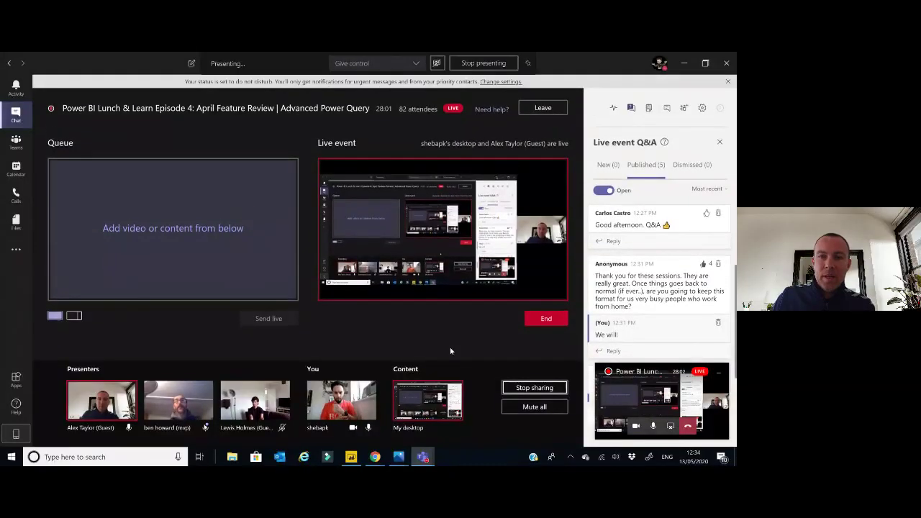
# Step: Minimize the Teams live event window, its floating call preview and the webinar banner image
pyautogui.click(683, 65)
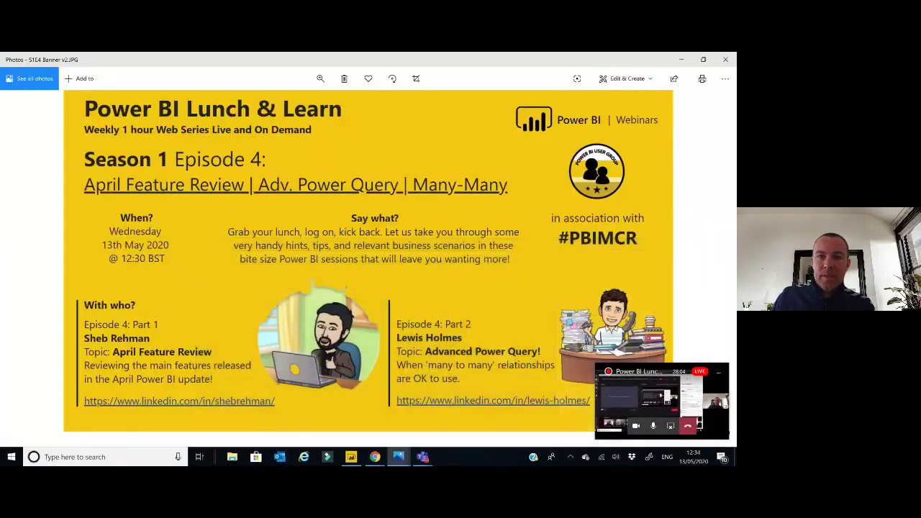
pyautogui.click(720, 377)
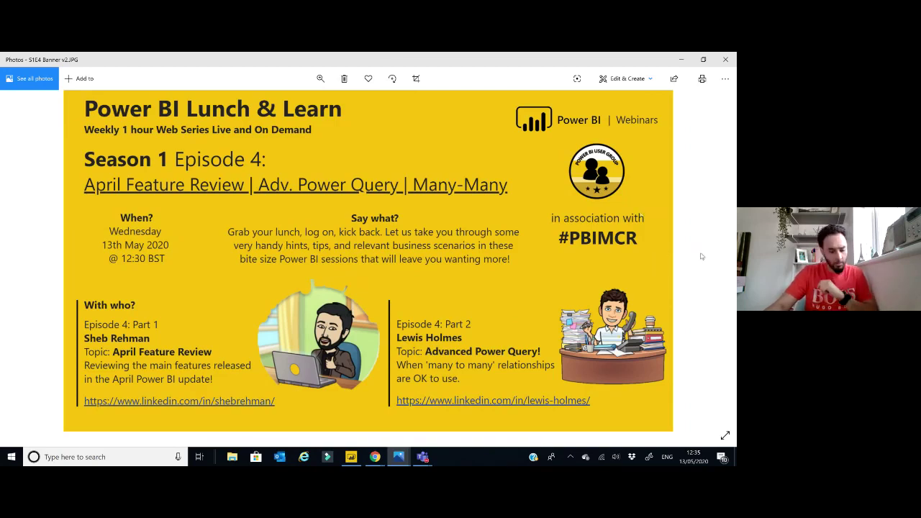
pyautogui.click(683, 59)
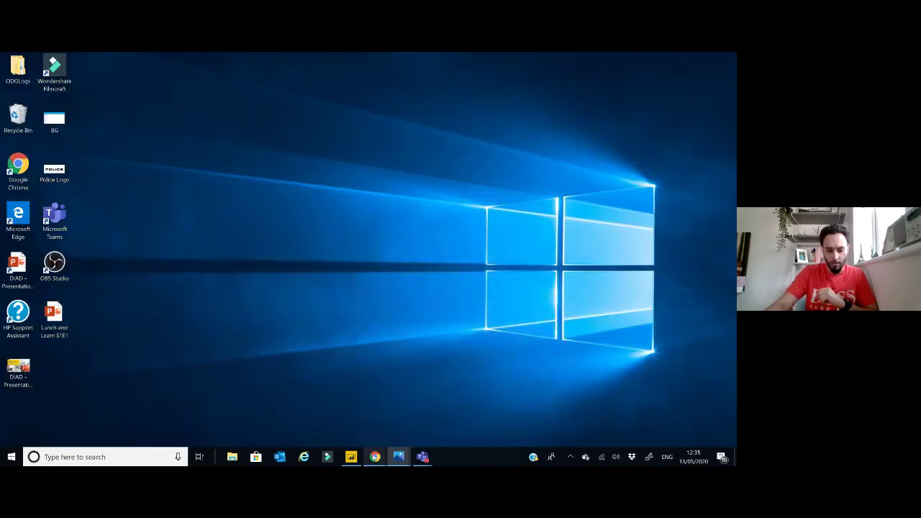
# Step: Switch to Power BI in Chrome, open the recent Crime Hotspots report and hide the navigation pane
pyautogui.moveTo(375, 457)
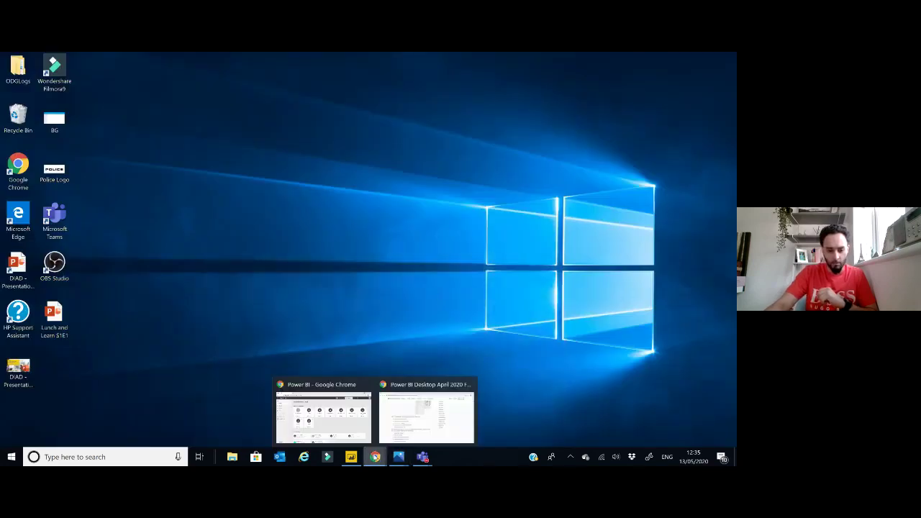
pyautogui.click(336, 400)
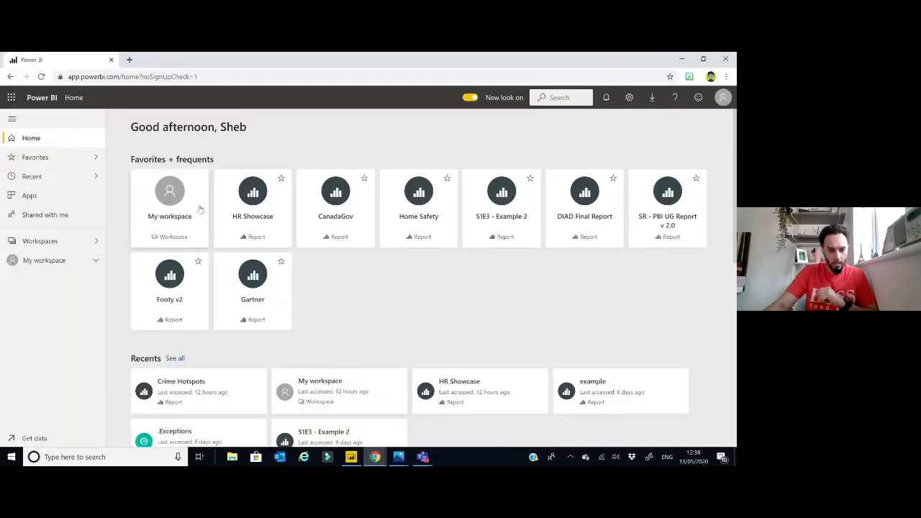
pyautogui.click(202, 383)
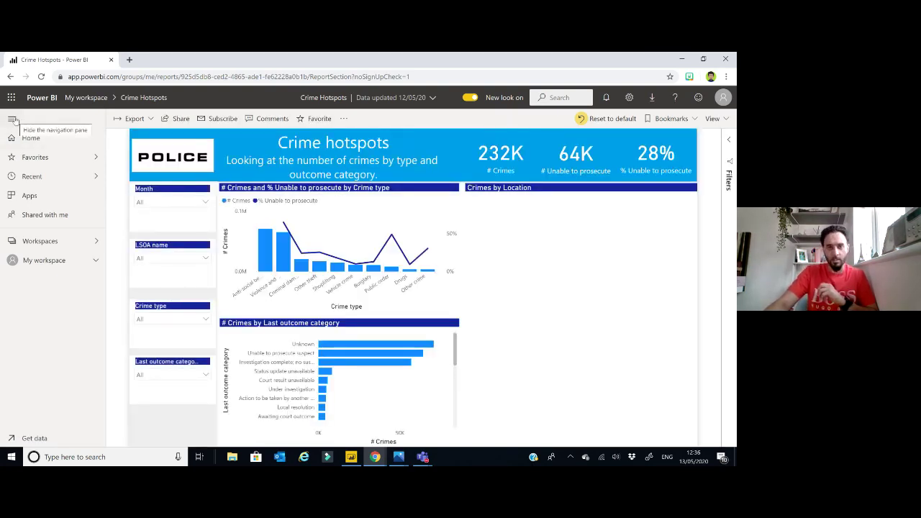
pyautogui.click(12, 120)
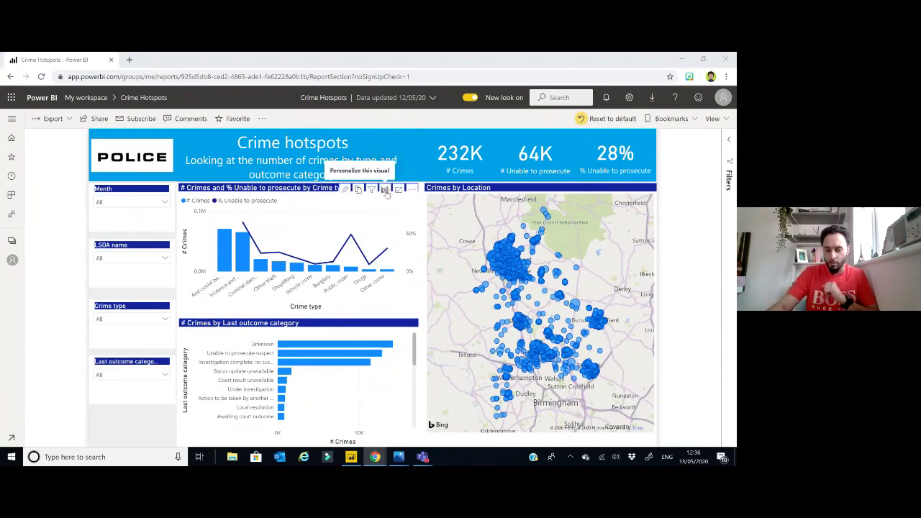
# Step: Personalize the crime type combo chart as a stacked bar chart and remove its % Unable to prosecute field
pyautogui.click(291, 189)
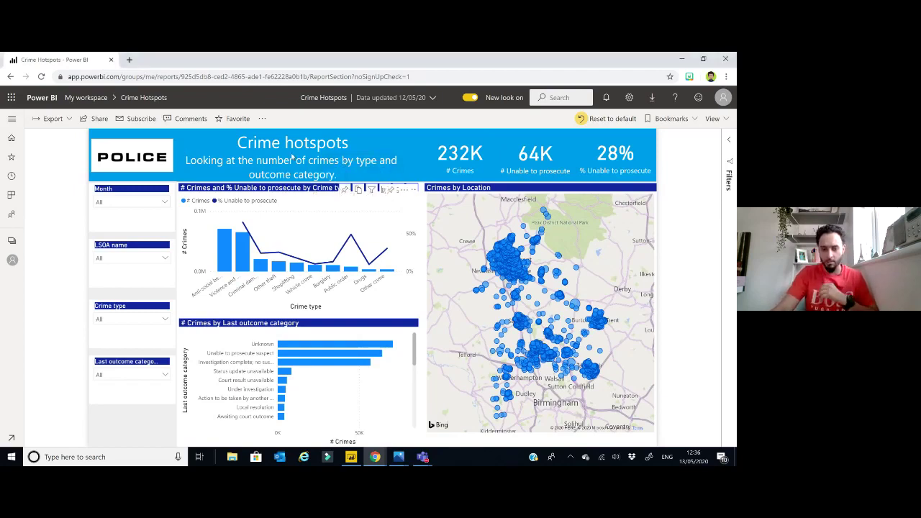
pyautogui.click(385, 190)
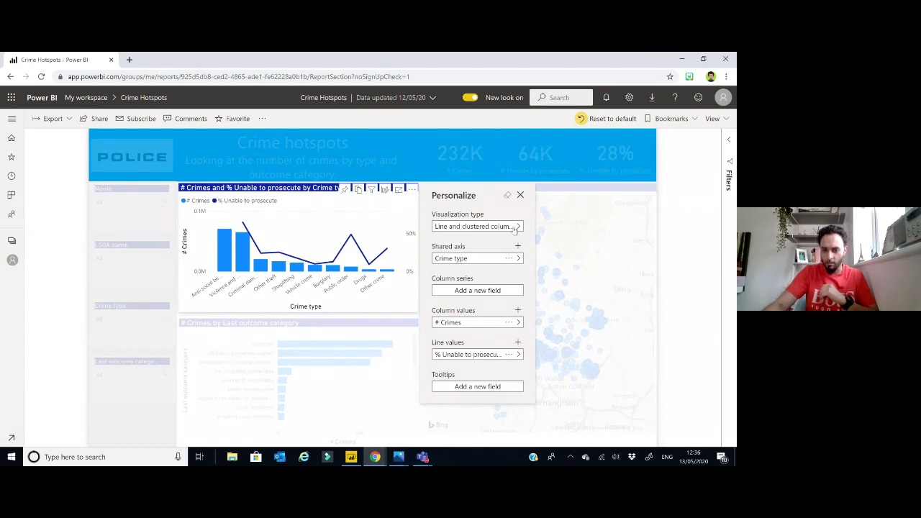
pyautogui.click(515, 227)
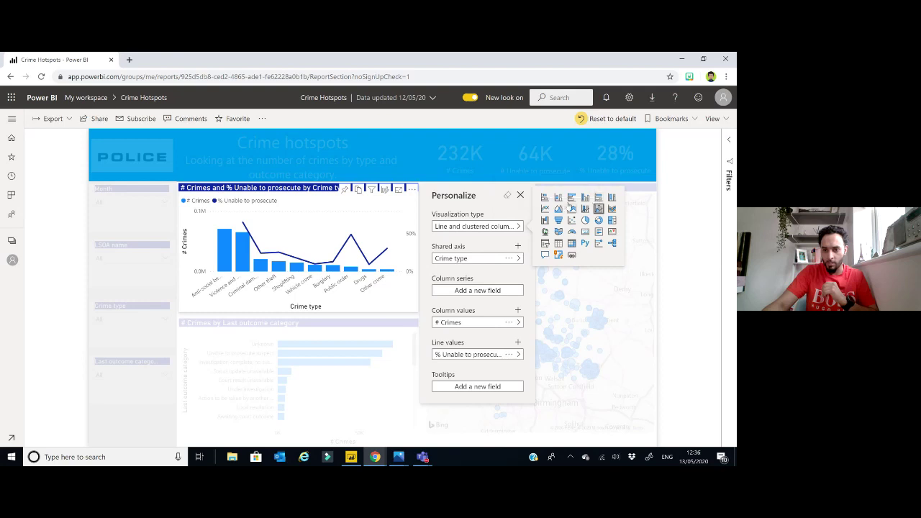
pyautogui.click(544, 198)
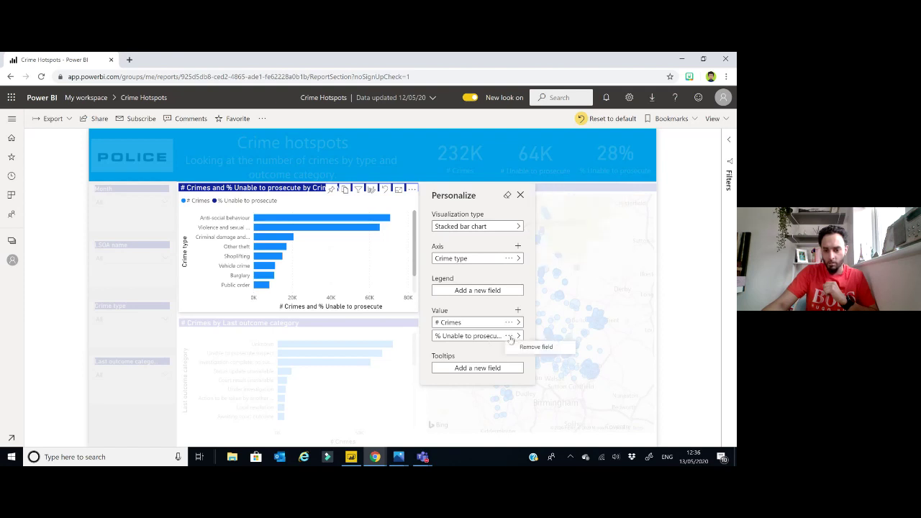
pyautogui.click(513, 338)
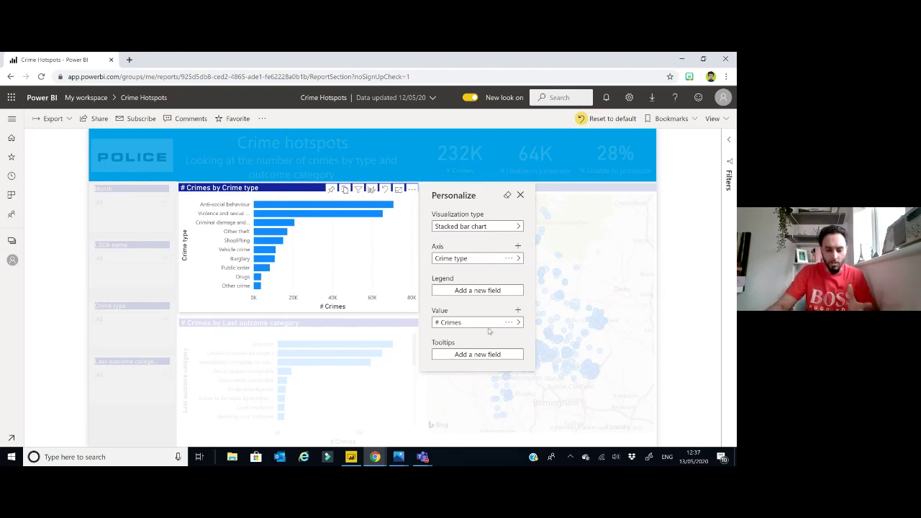
# Step: Add the # Unable to prosecute measure from Street Crime to the crime type bar chart's values
pyautogui.click(517, 310)
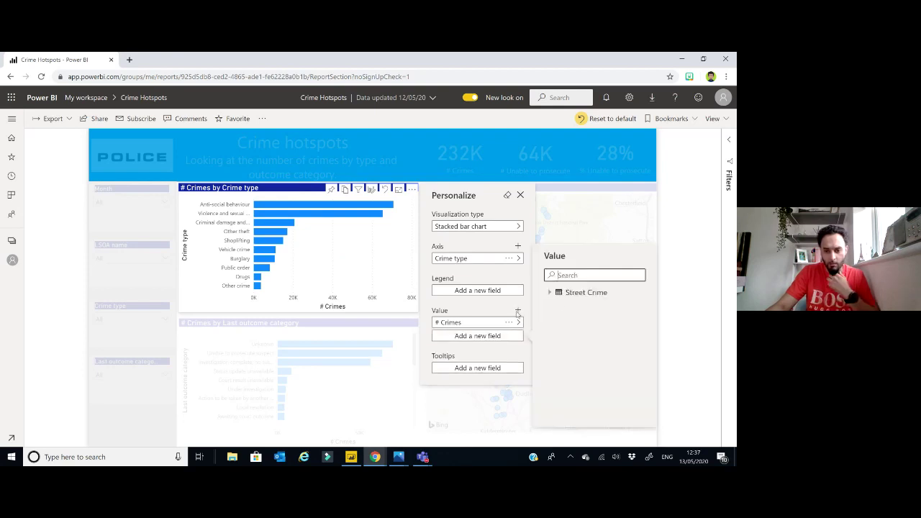
pyautogui.click(549, 293)
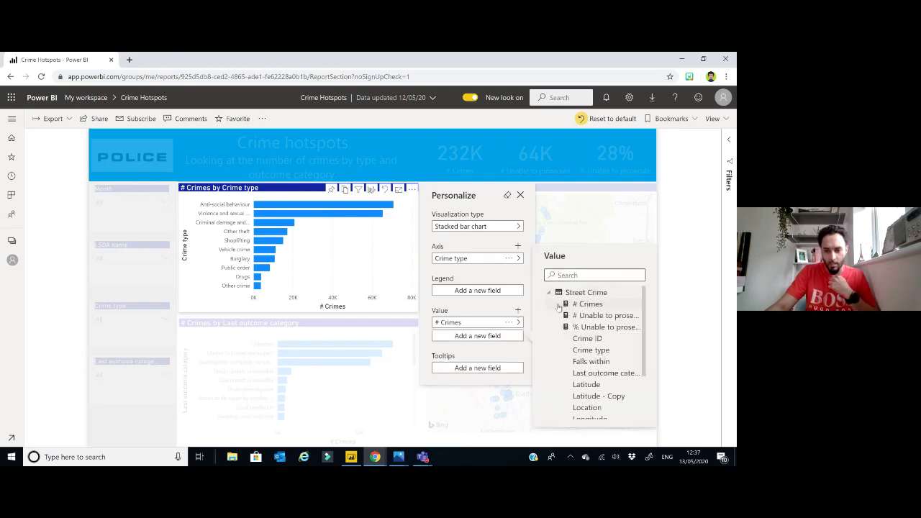
pyautogui.click(603, 315)
pyautogui.click(355, 245)
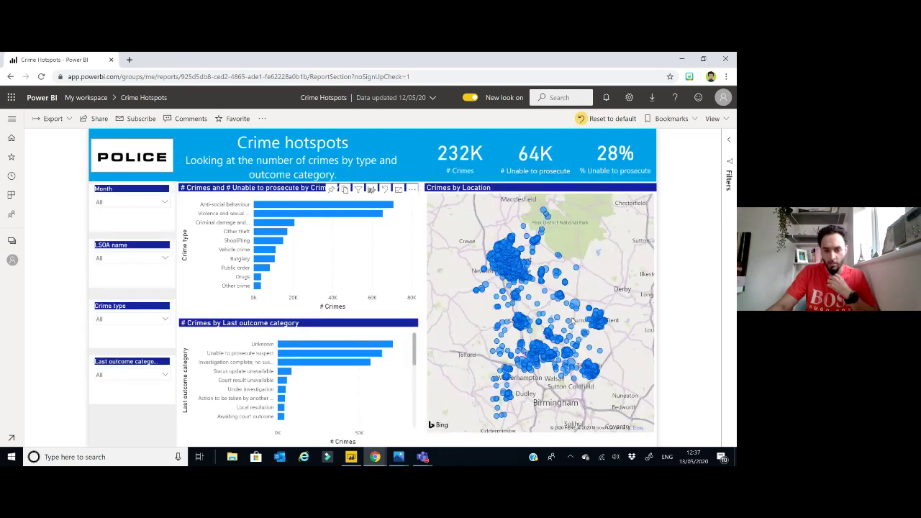
# Step: Reset the personalized crime type chart to its original design
pyautogui.click(372, 190)
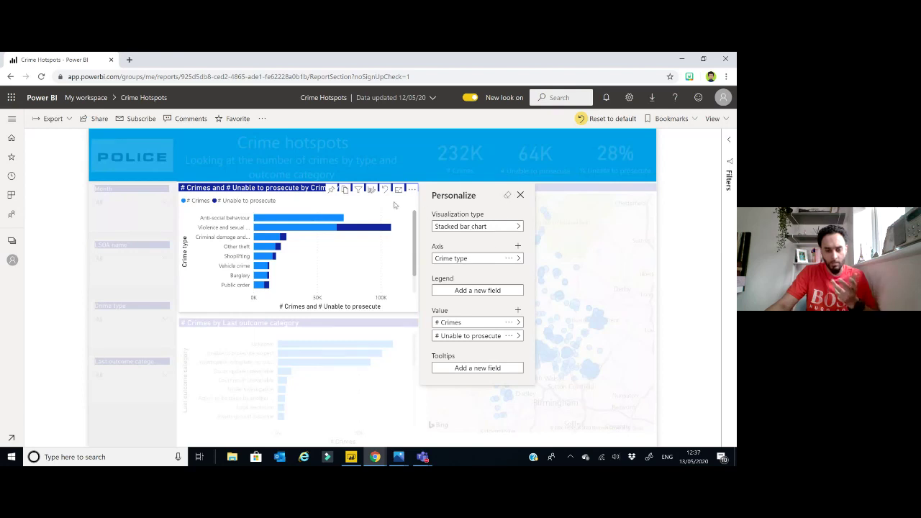
pyautogui.click(394, 205)
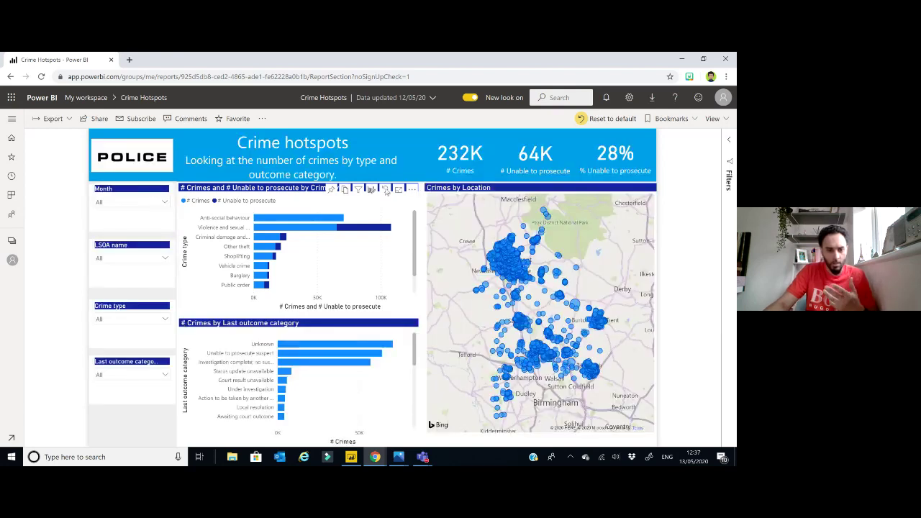
pyautogui.click(386, 191)
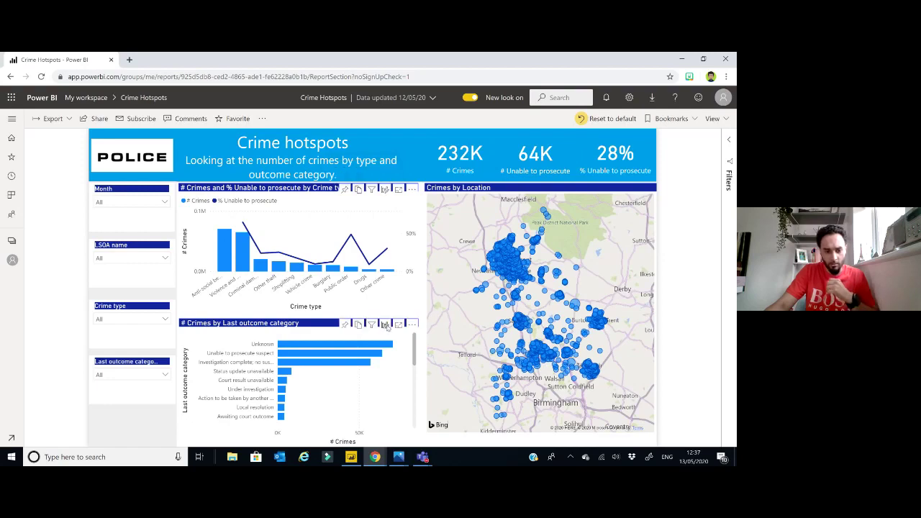
# Step: Try the # Crimes by Last outcome category visual as line, stacked column, clustered column, pie and stacked bar charts
pyautogui.click(386, 325)
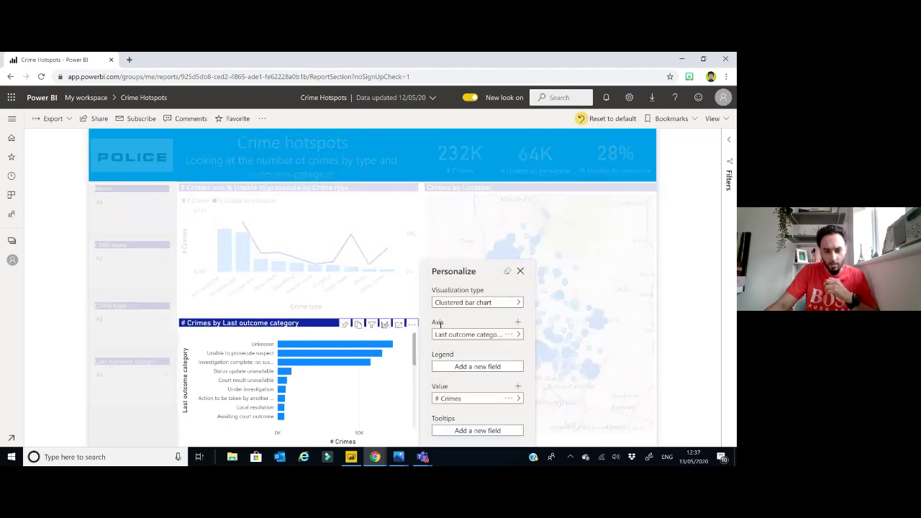
pyautogui.click(513, 304)
pyautogui.click(546, 287)
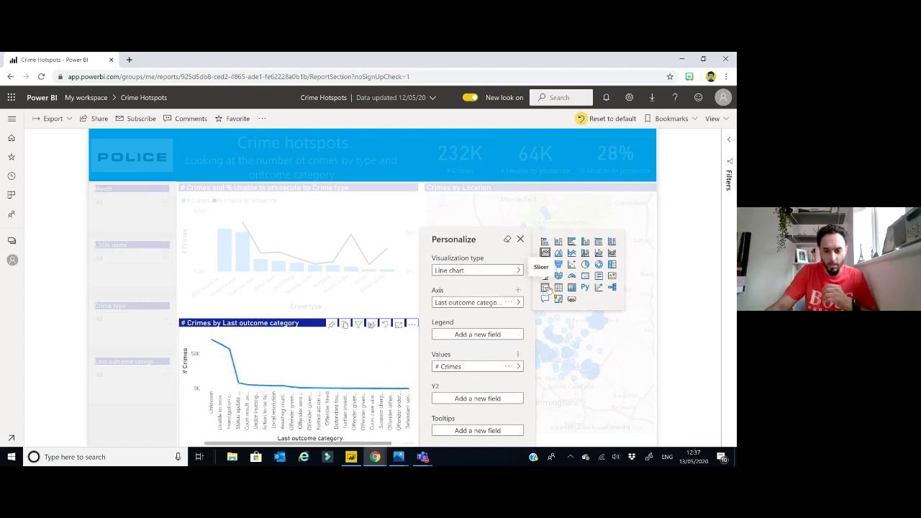
pyautogui.click(560, 244)
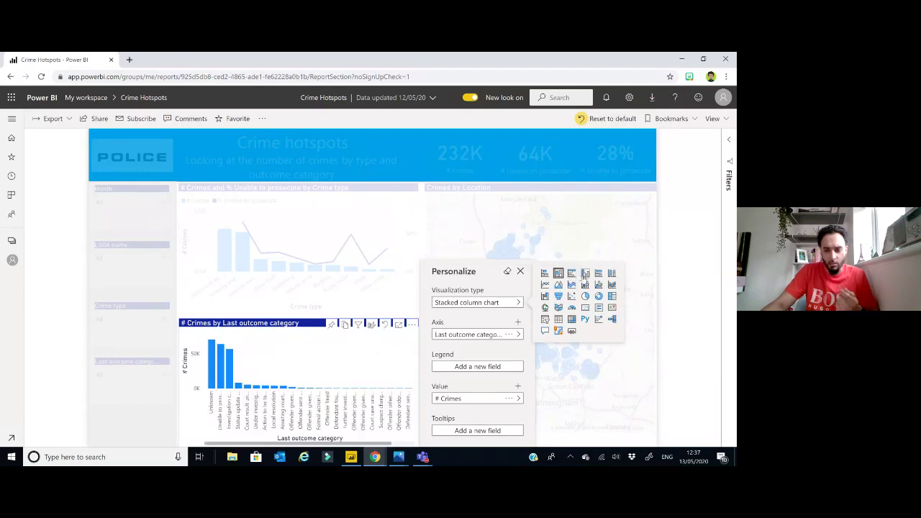
pyautogui.click(585, 274)
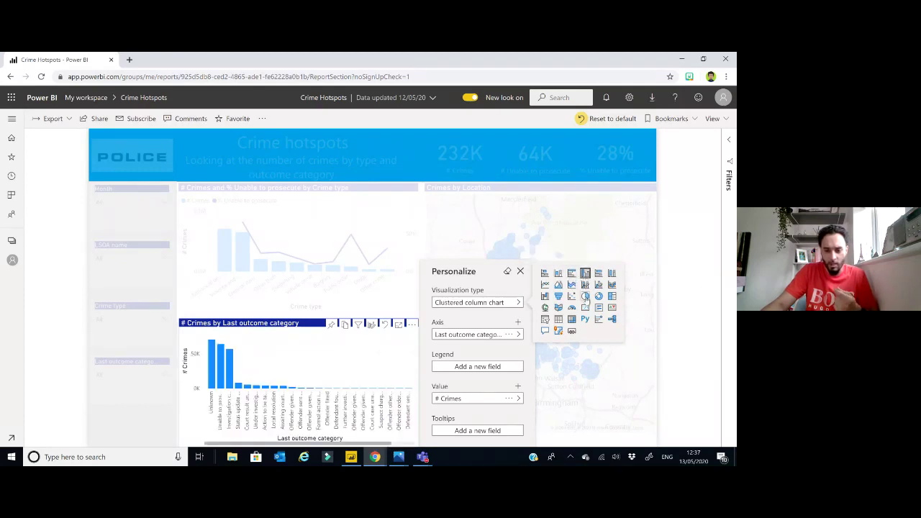
pyautogui.click(585, 296)
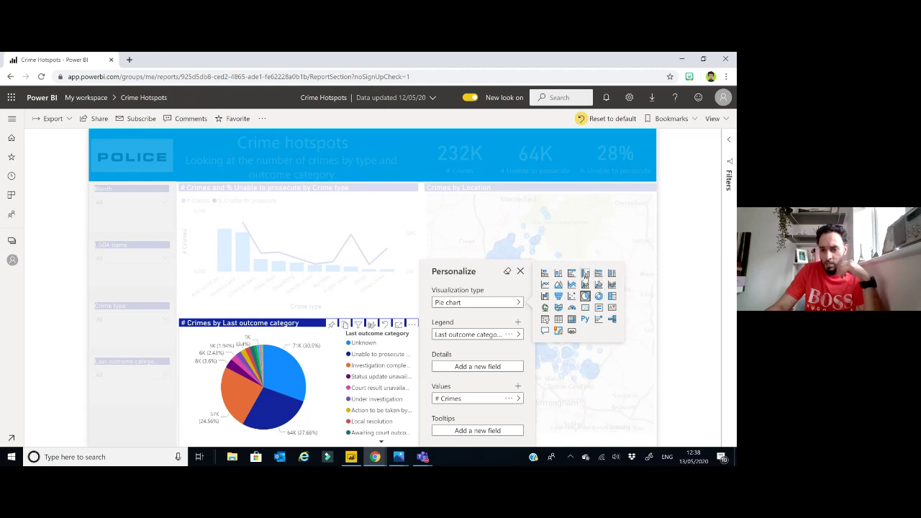
pyautogui.click(585, 274)
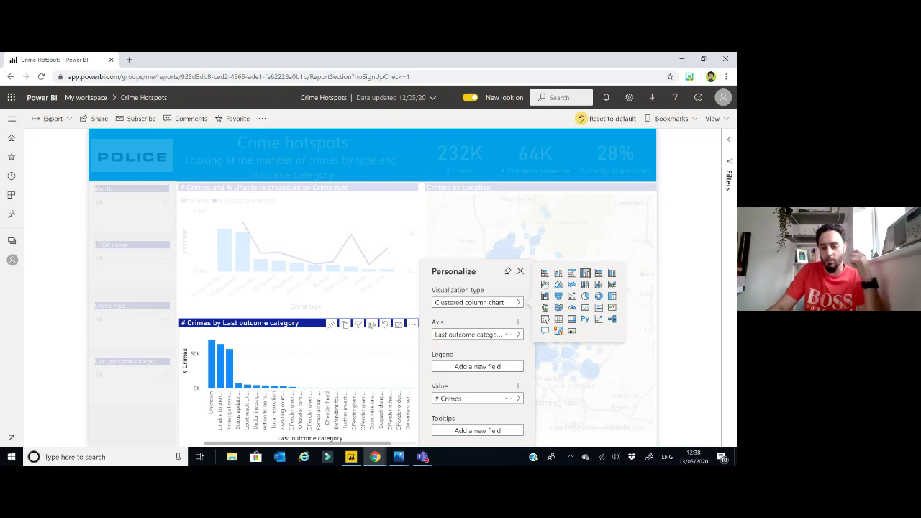
pyautogui.click(545, 274)
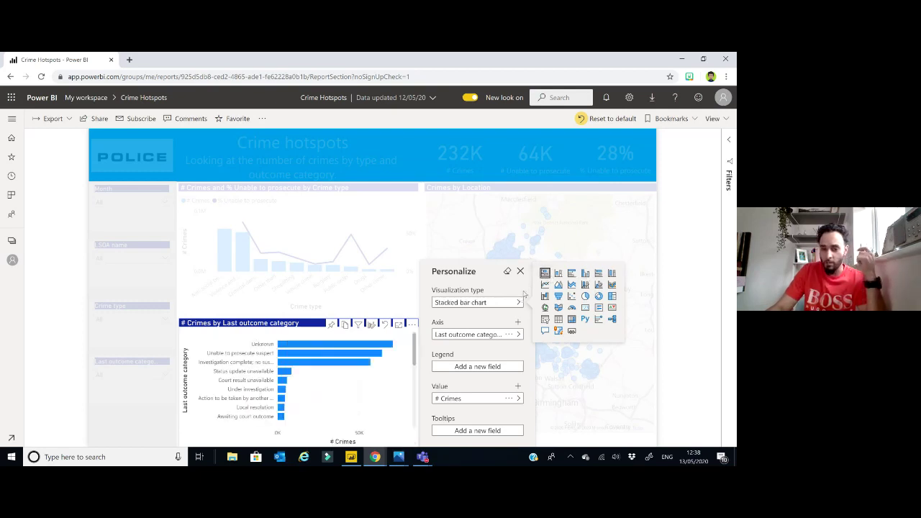
# Step: Set the last outcome category visual to a stacked column chart and close its personalization
pyautogui.click(559, 274)
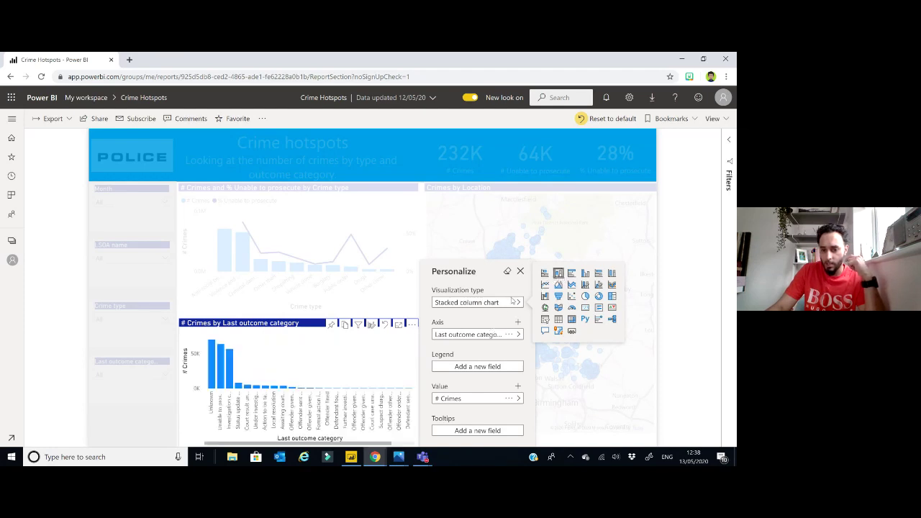
pyautogui.click(521, 282)
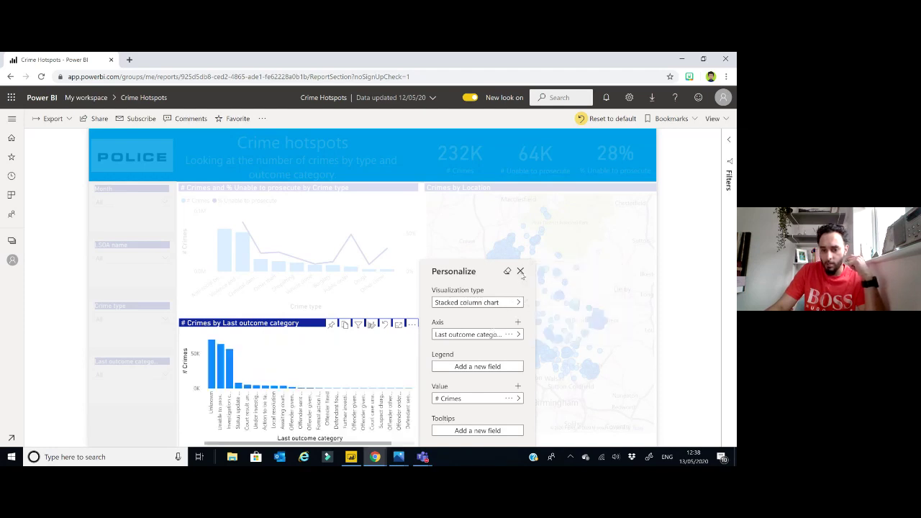
pyautogui.click(521, 272)
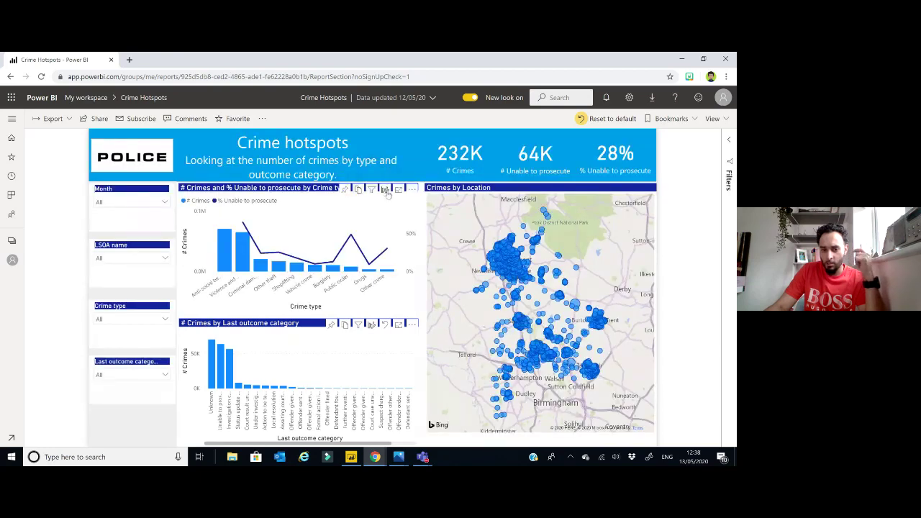
# Step: Personalize the crime type combo chart as a stacked bar chart showing only # Crimes, removing % Unable to prosecute
pyautogui.click(385, 191)
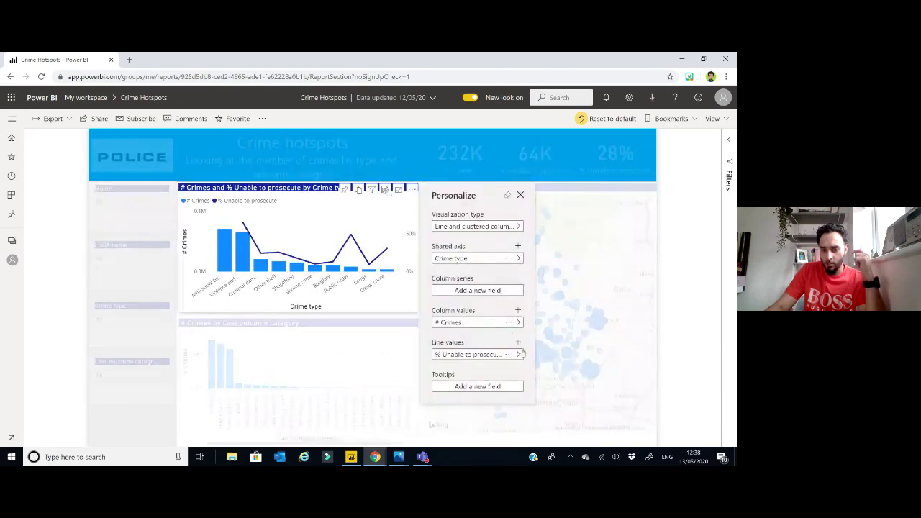
pyautogui.click(507, 228)
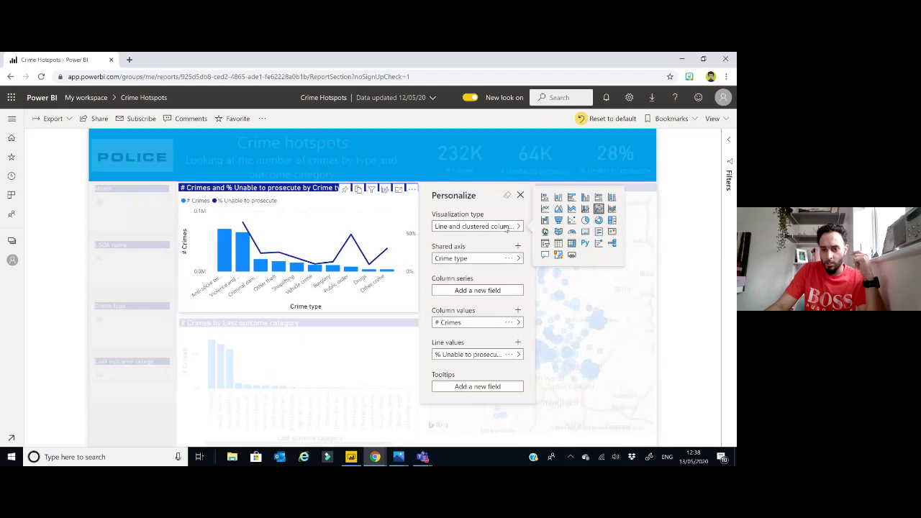
pyautogui.click(545, 200)
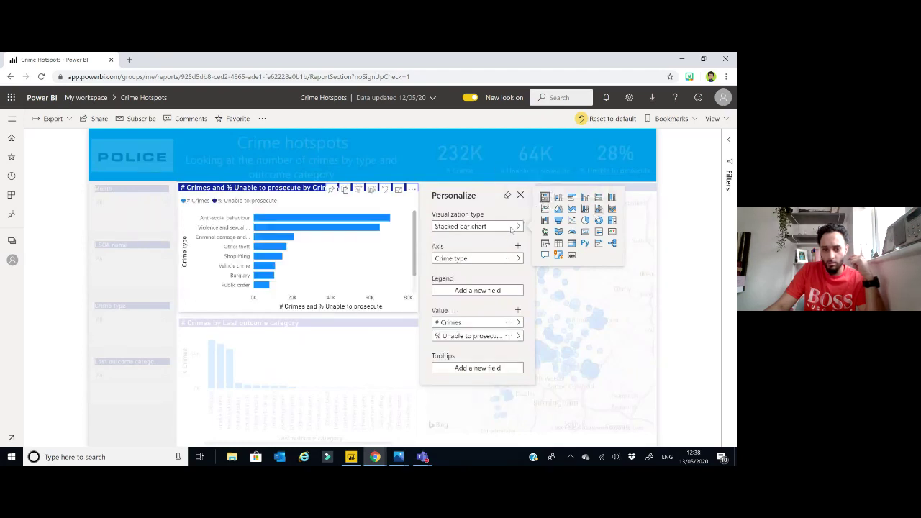
pyautogui.click(519, 337)
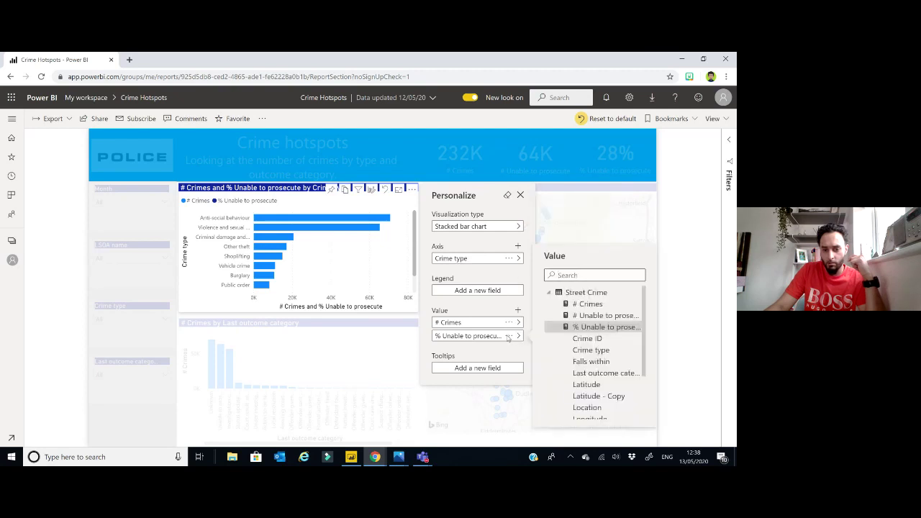
pyautogui.click(509, 336)
pyautogui.click(524, 347)
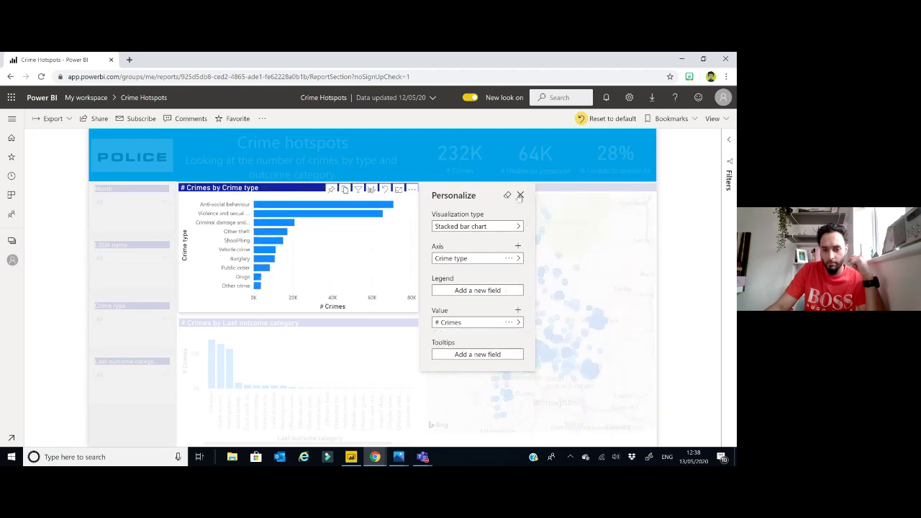
pyautogui.click(520, 196)
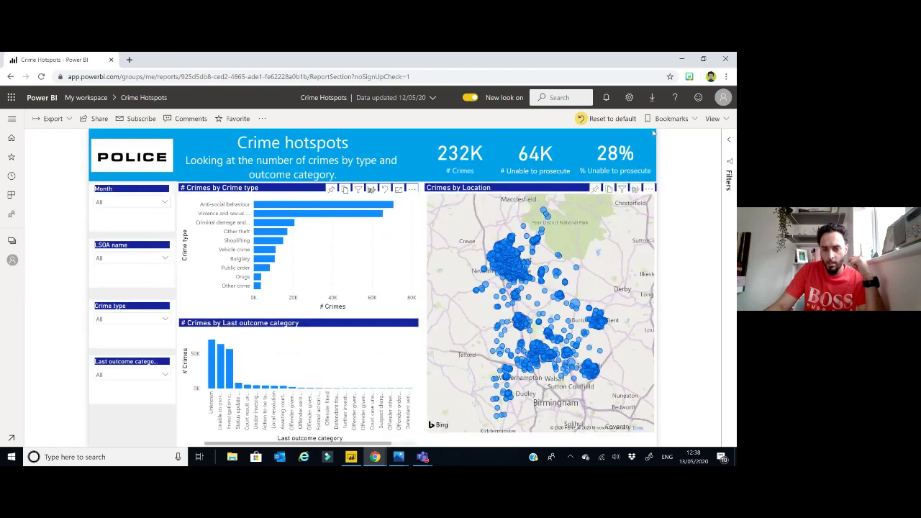
# Step: Save the report's current state as a personal bookmark named My Homepage and make it the default view
pyautogui.click(683, 119)
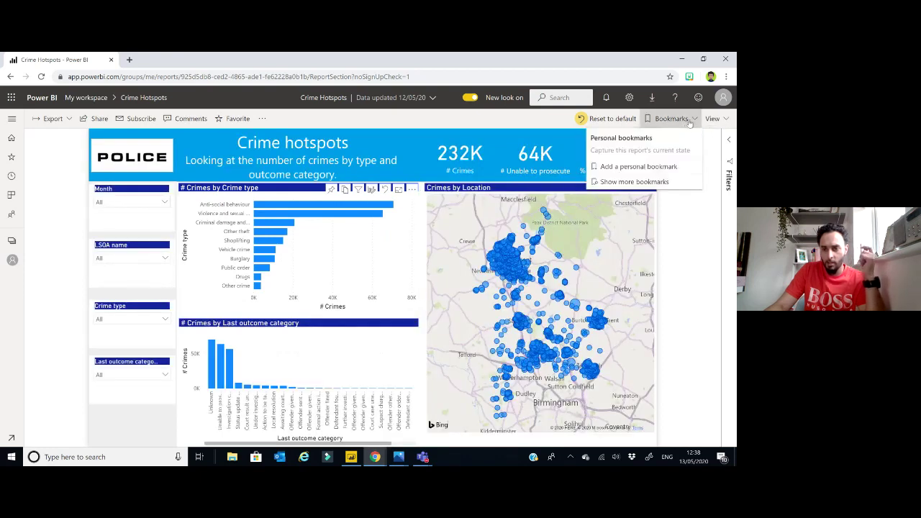
pyautogui.click(634, 166)
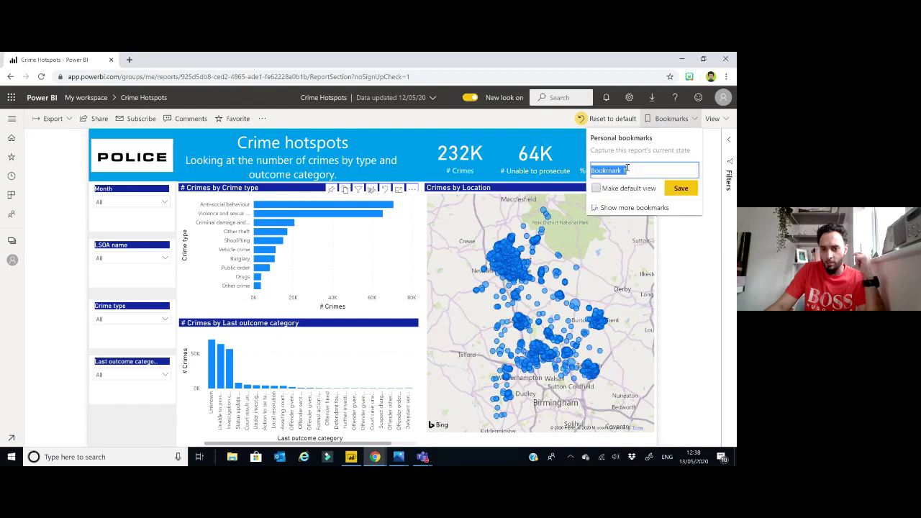
pyautogui.write('My')
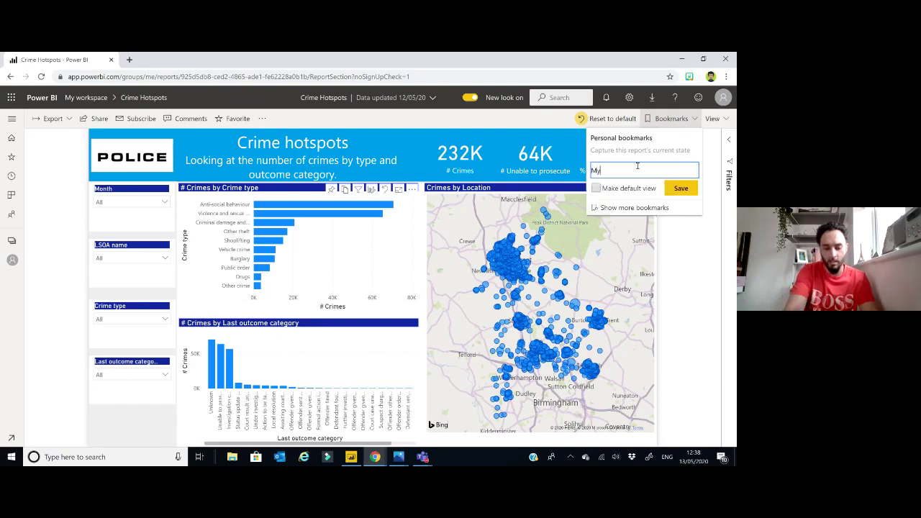
pyautogui.write(' Homepage')
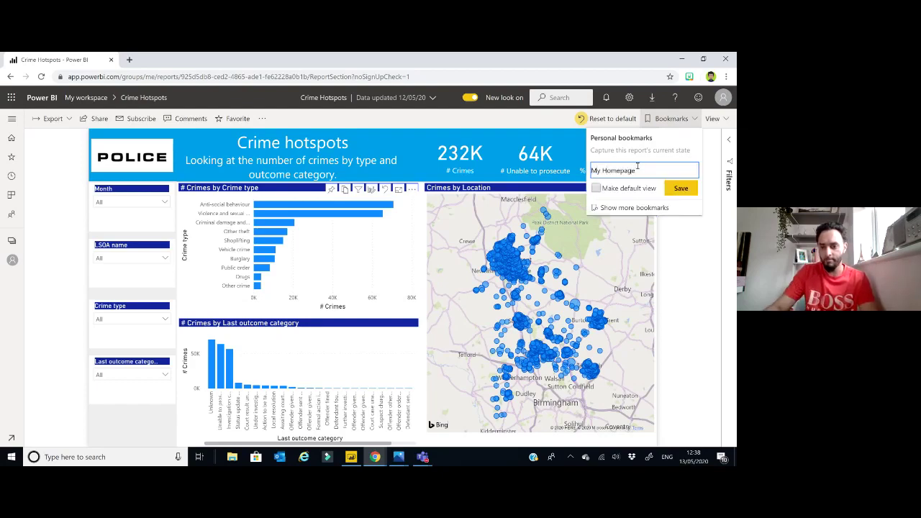
pyautogui.click(600, 189)
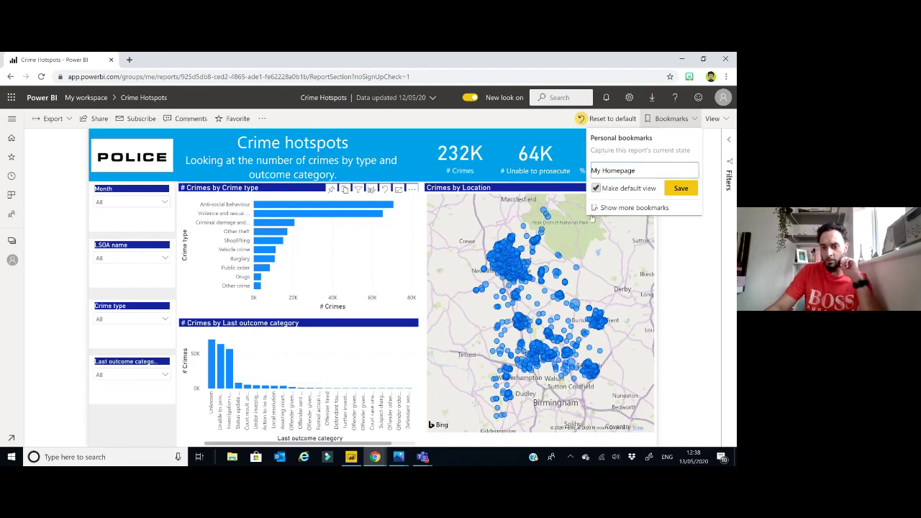
pyautogui.click(676, 188)
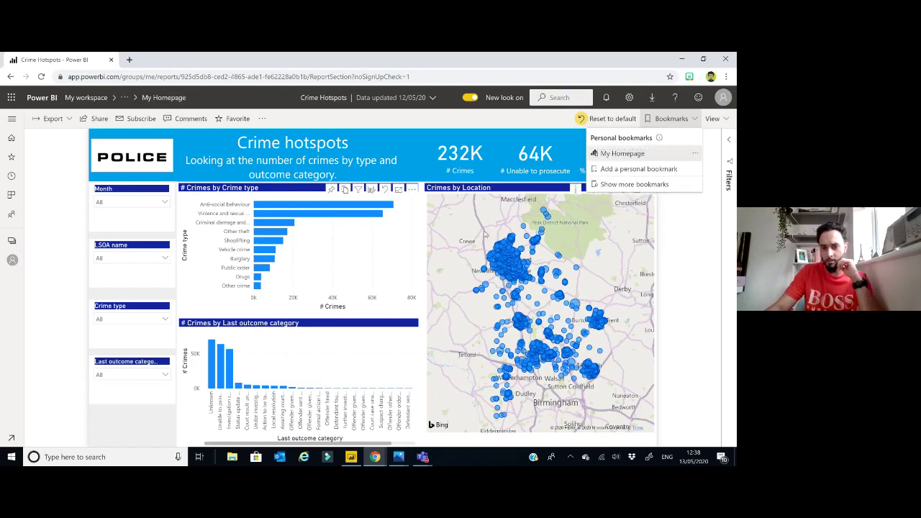
pyautogui.click(406, 135)
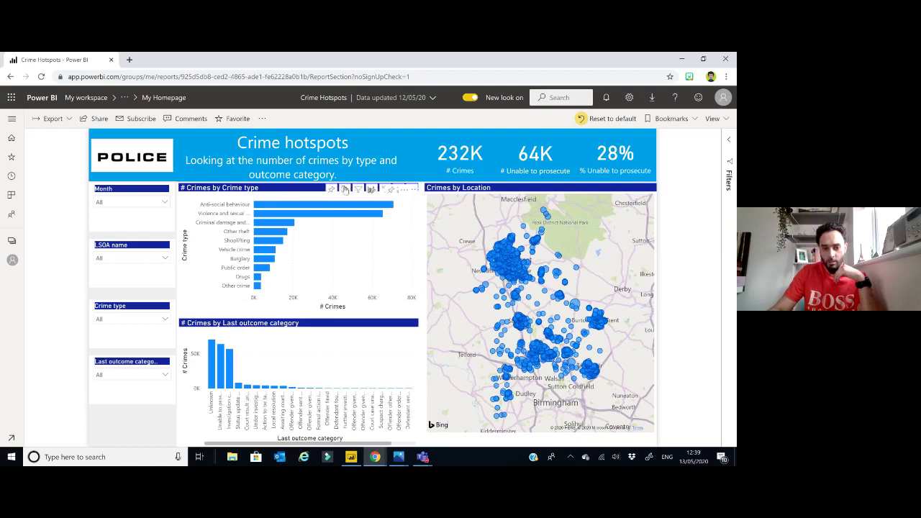
# Step: Reset the personalized crime type and last outcome category visuals to their original designs
pyautogui.click(345, 189)
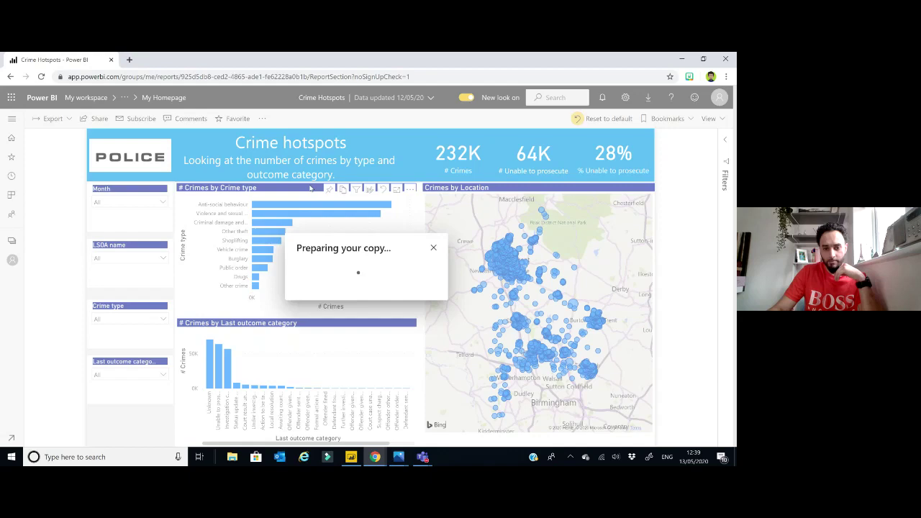
pyautogui.click(432, 248)
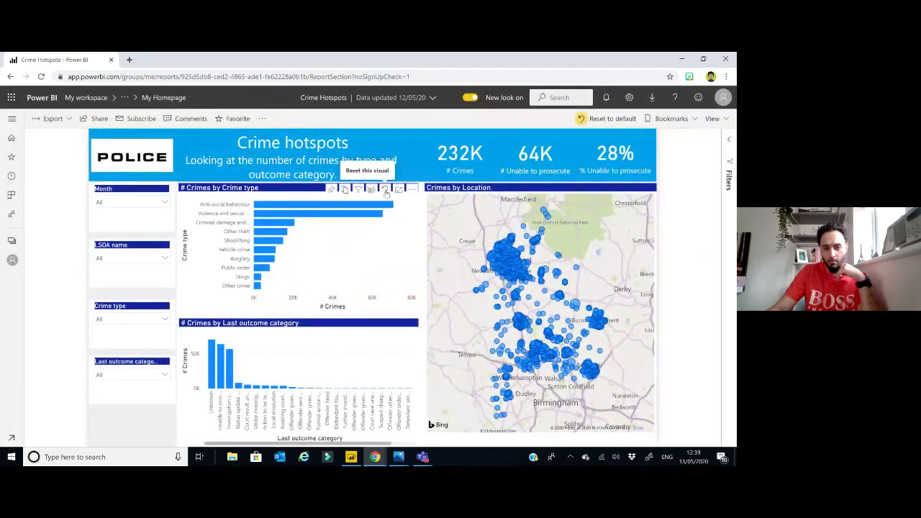
pyautogui.click(386, 190)
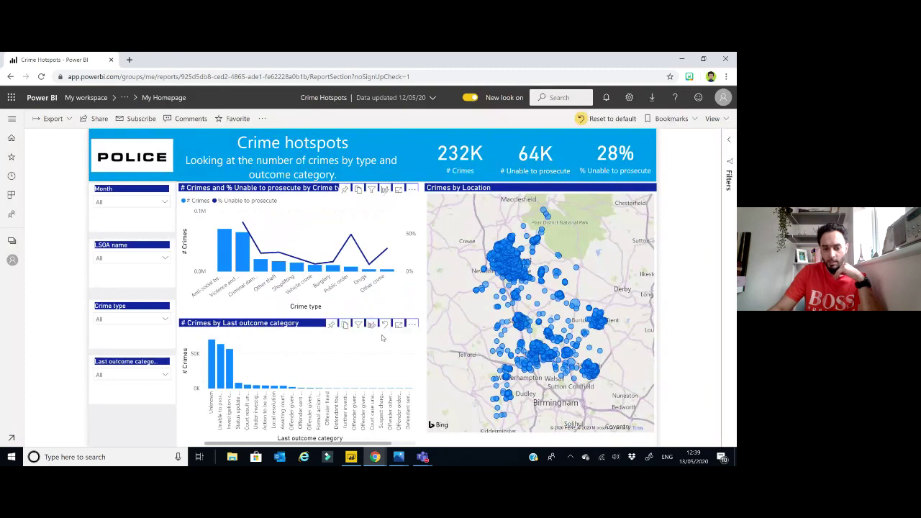
pyautogui.click(385, 325)
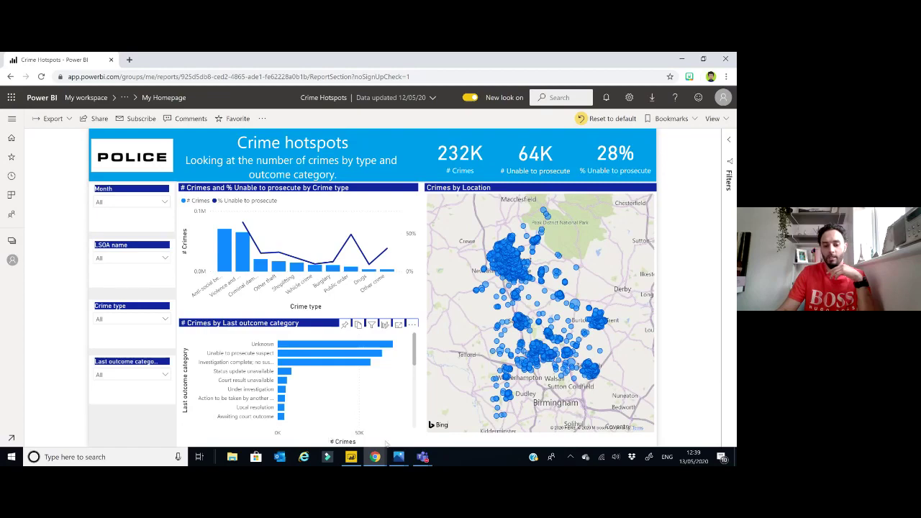
# Step: Switch to Power BI Desktop and check the Personalize visuals entry among the preview features in Options
pyautogui.click(351, 457)
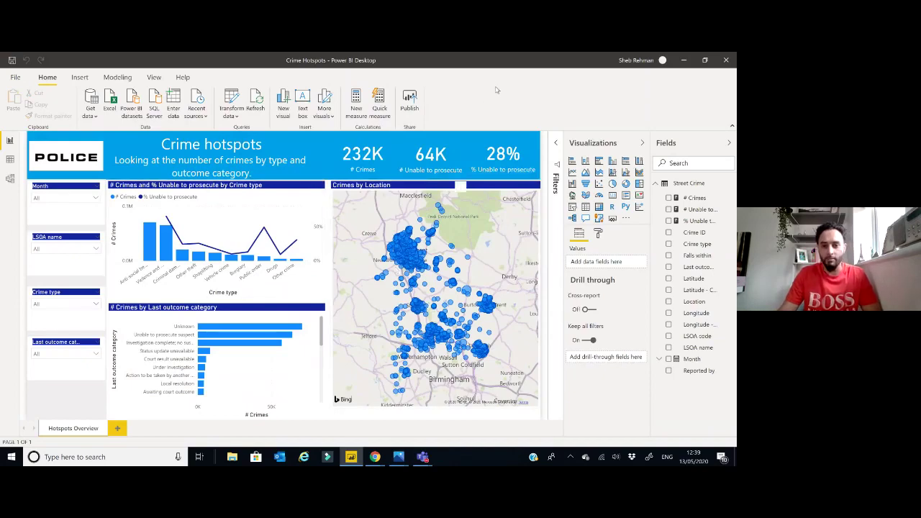
pyautogui.click(15, 77)
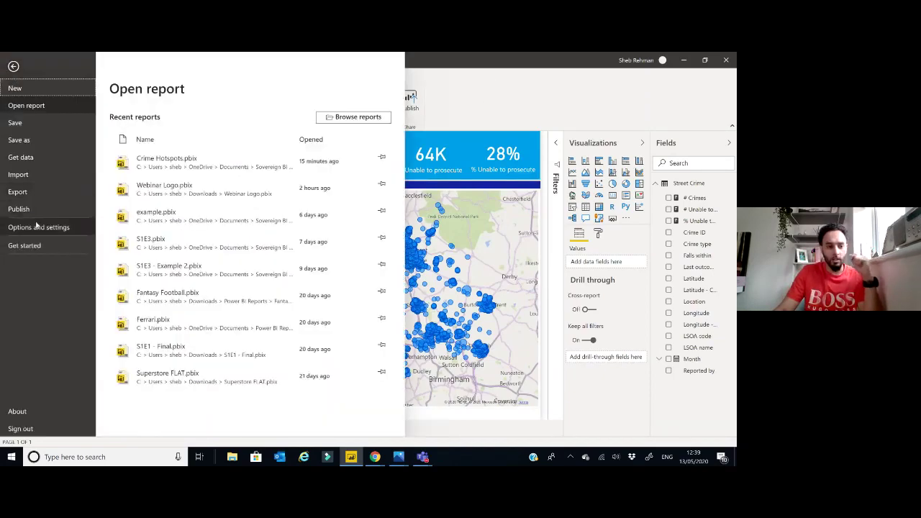
pyautogui.click(63, 228)
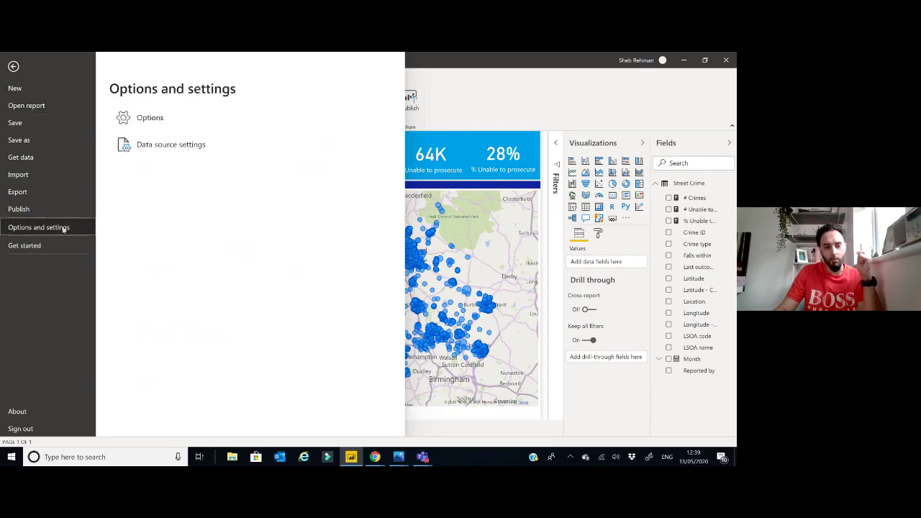
pyautogui.click(174, 124)
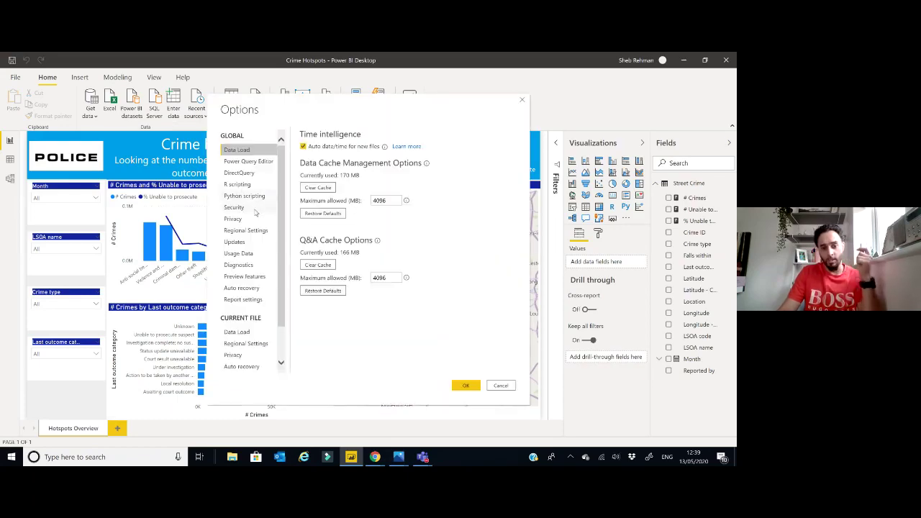
pyautogui.scroll(-1, 247, 229)
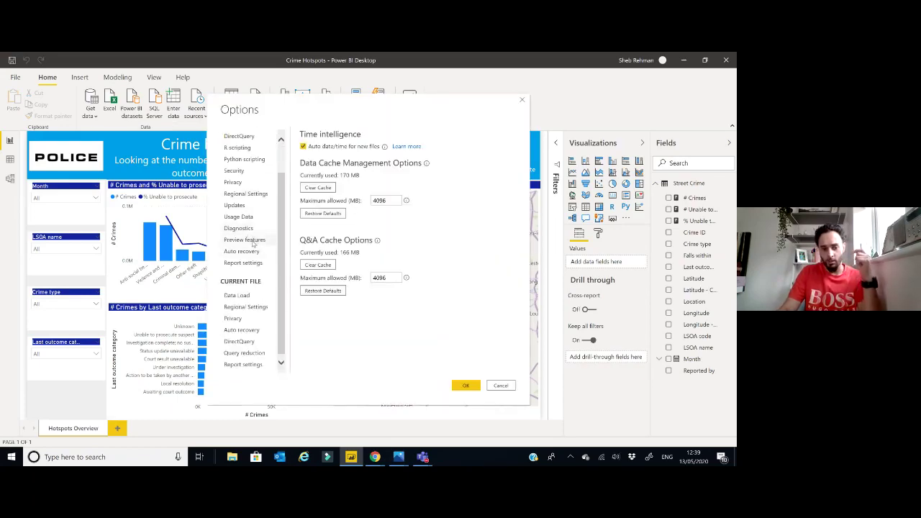
pyautogui.click(245, 240)
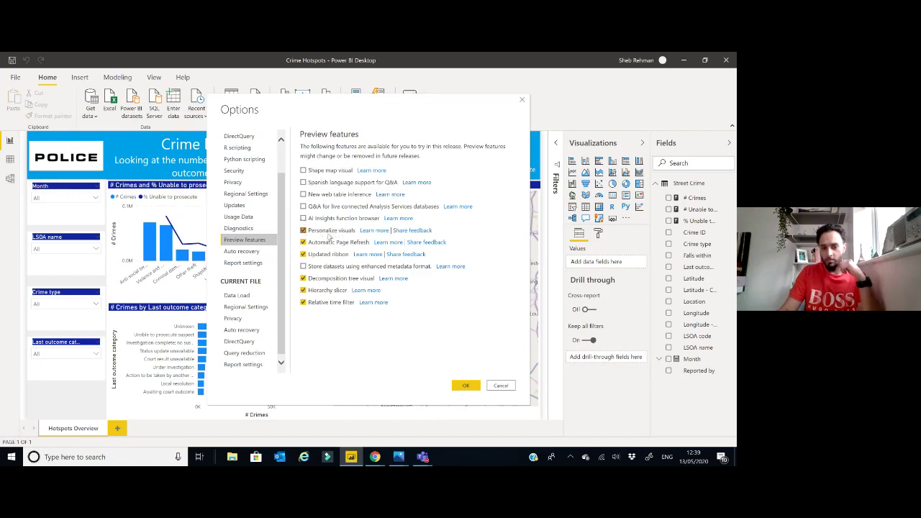
pyautogui.scroll(-1, 274, 214)
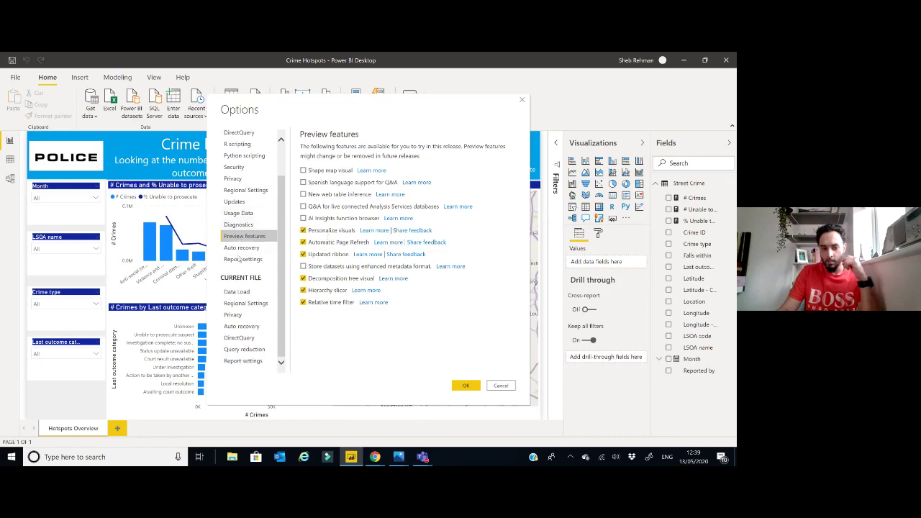
# Step: Disallow report readers from personalizing visuals in the current file's report settings
pyautogui.click(243, 361)
pyautogui.scroll(-3, 405, 219)
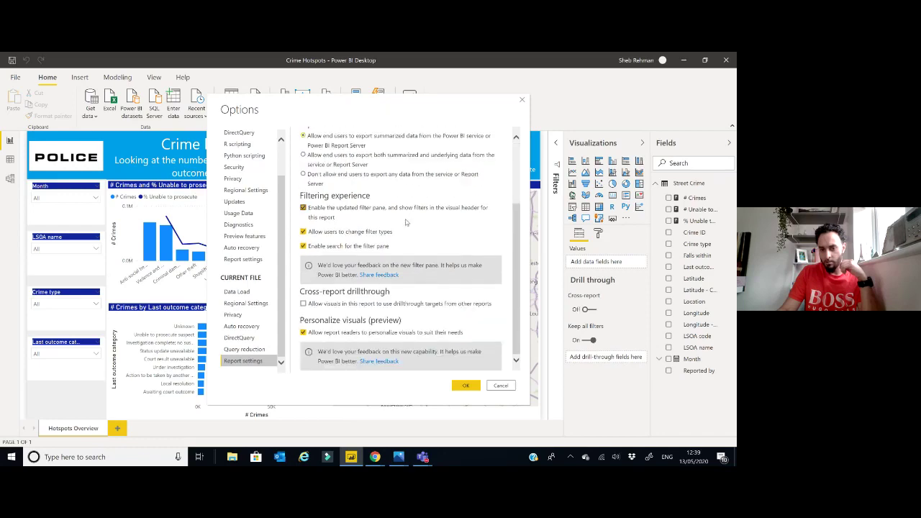
pyautogui.click(303, 334)
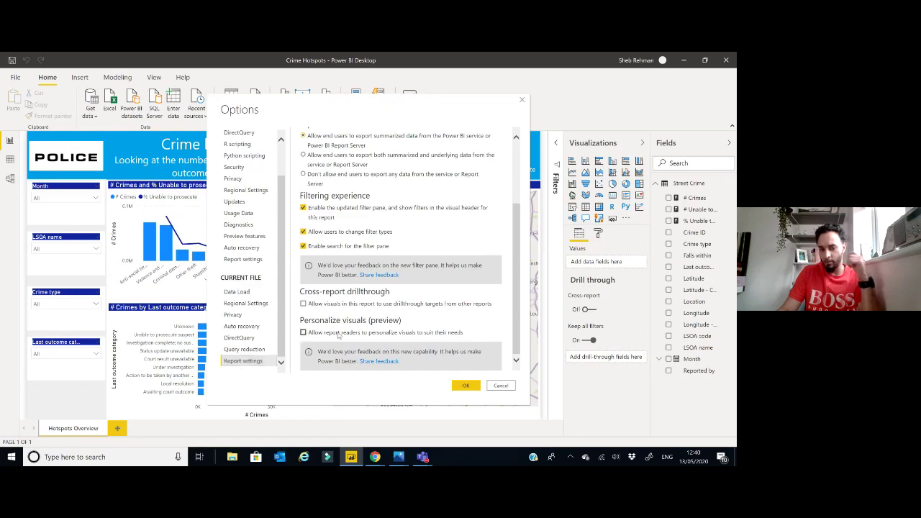
# Step: Recheck the preview features, allow report readers to personalize visuals in the current file's report settings, and apply the options
pyautogui.click(244, 236)
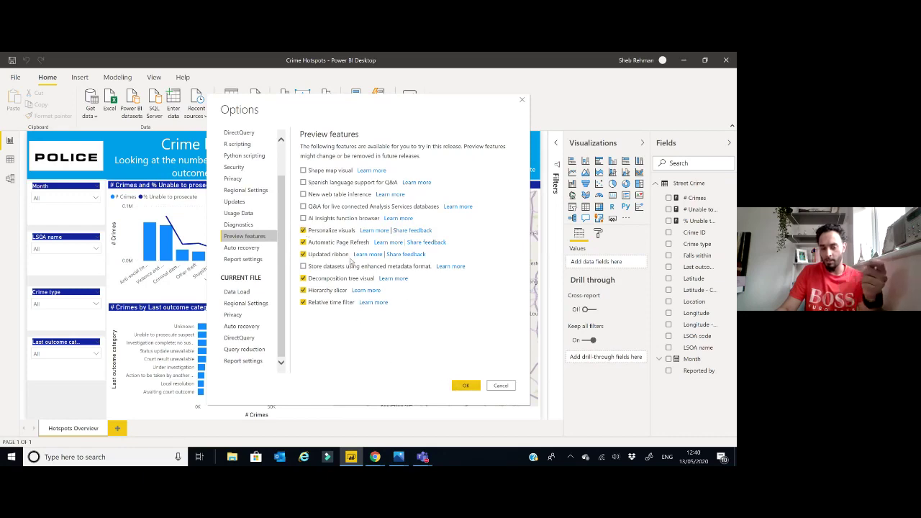
pyautogui.click(255, 362)
pyautogui.scroll(-3, 340, 303)
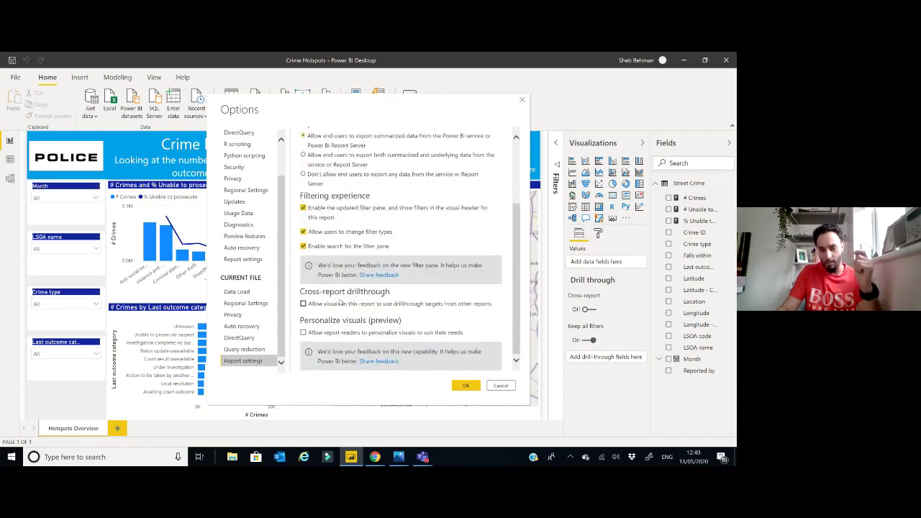
pyautogui.click(303, 333)
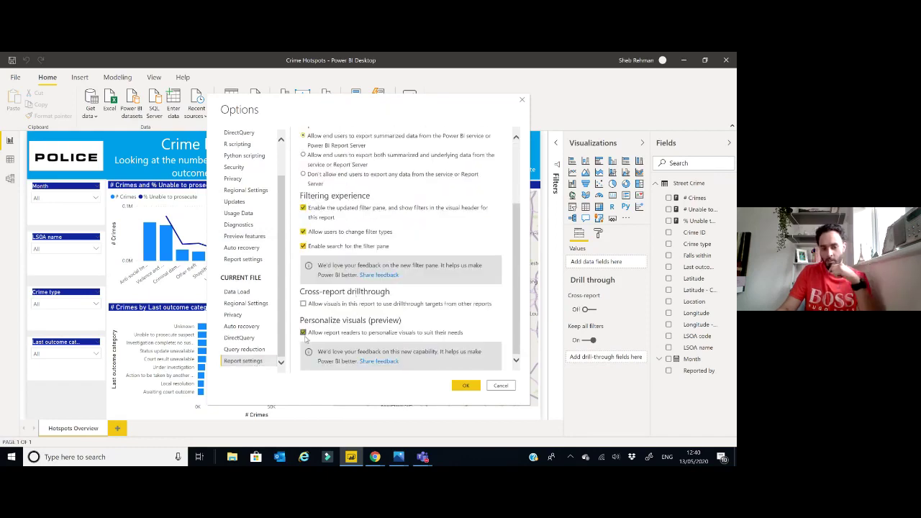
pyautogui.click(467, 386)
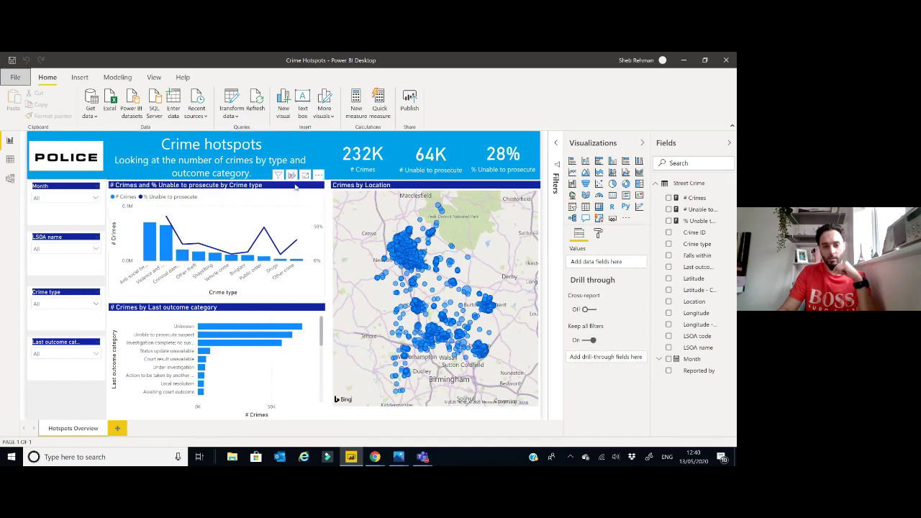
# Step: Compare the visual header icons of the crime type combo chart and the Crimes by Location map
pyautogui.click(291, 186)
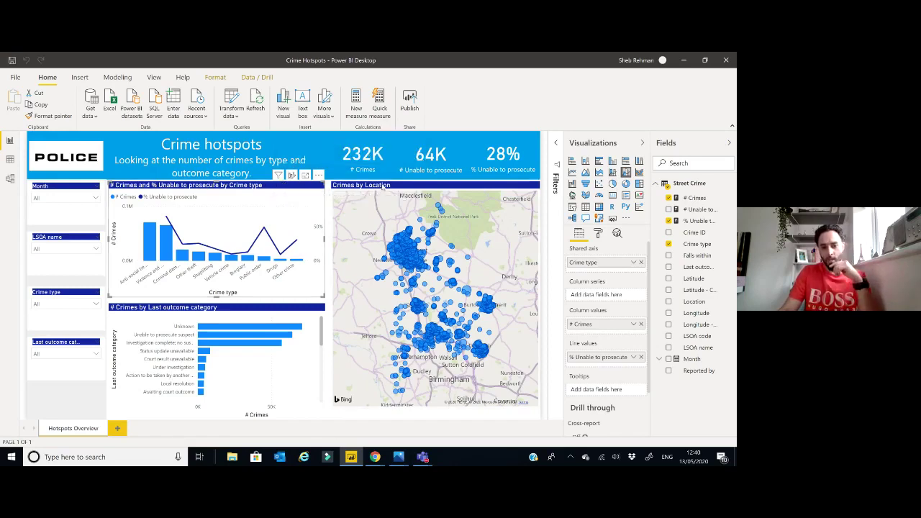
pyautogui.click(383, 186)
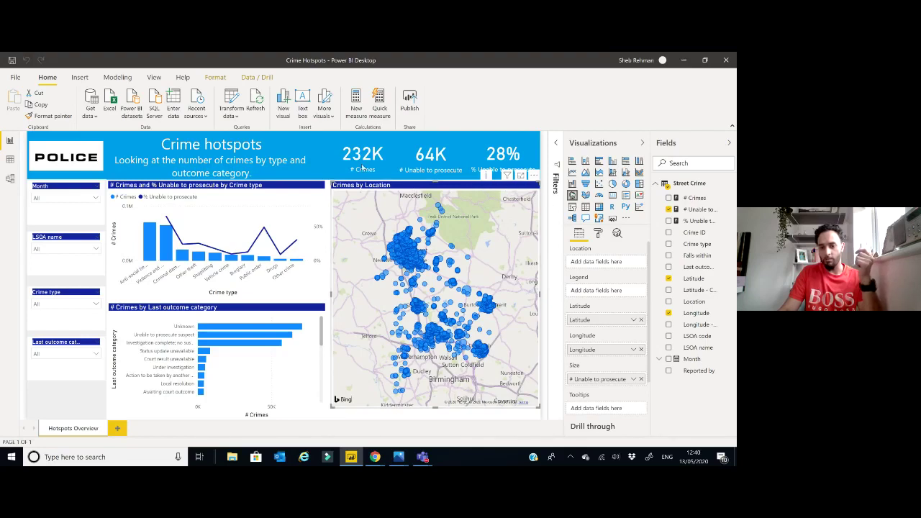
pyautogui.click(283, 189)
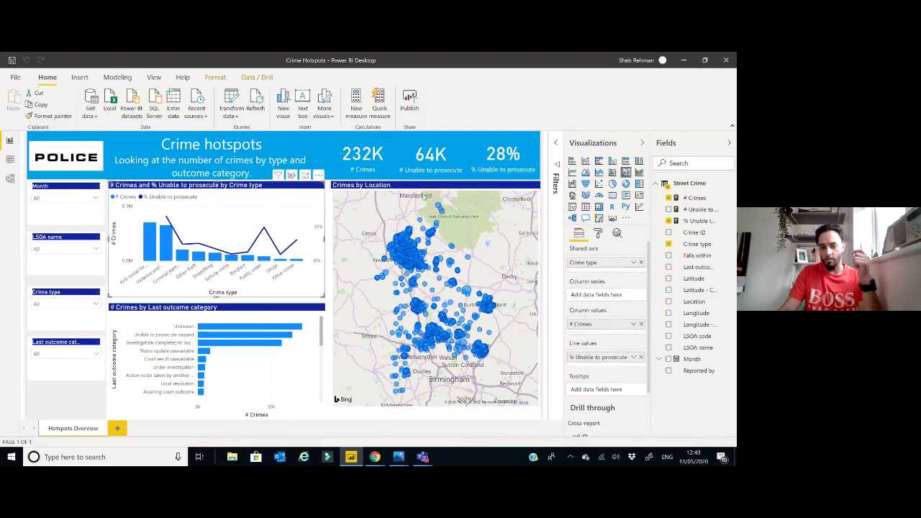
# Step: Try toggling the Personalize visual option in the visual header formatting of the Crimes by Location map
pyautogui.click(406, 191)
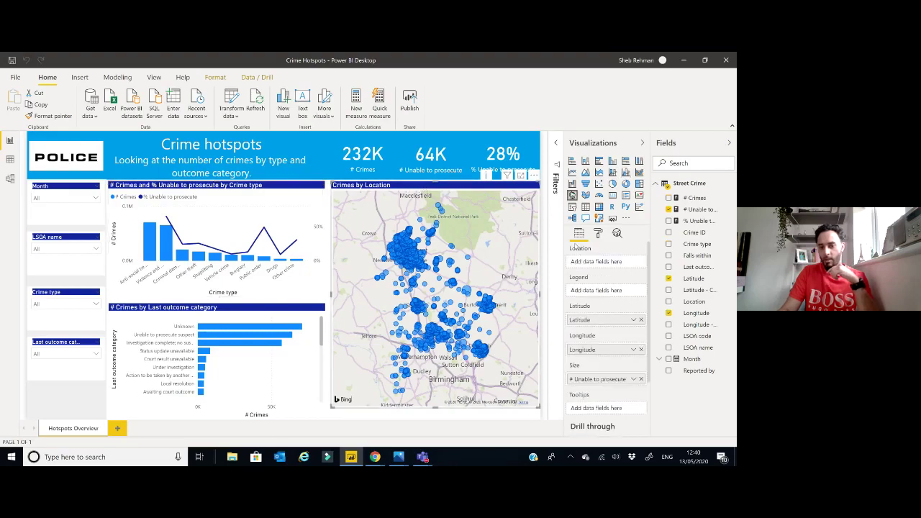
pyautogui.click(598, 234)
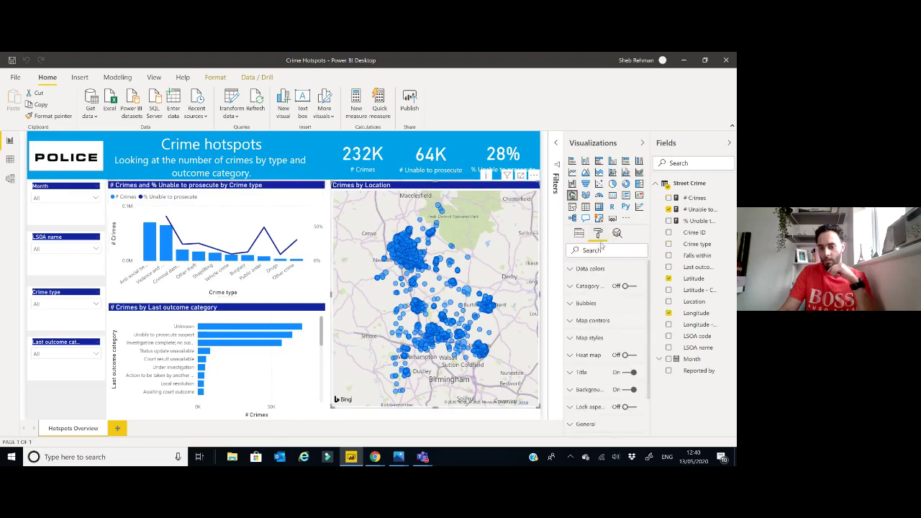
pyautogui.scroll(-2, 608, 315)
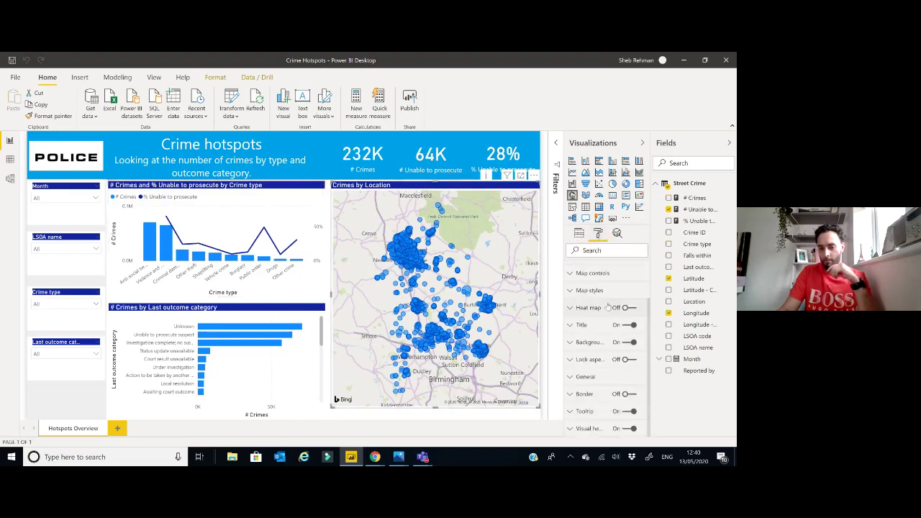
pyautogui.click(581, 431)
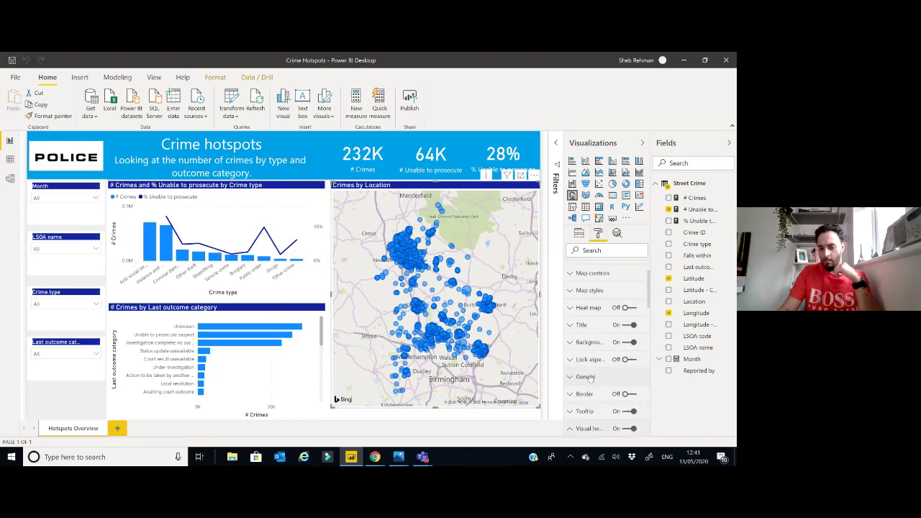
pyautogui.scroll(-3, 593, 379)
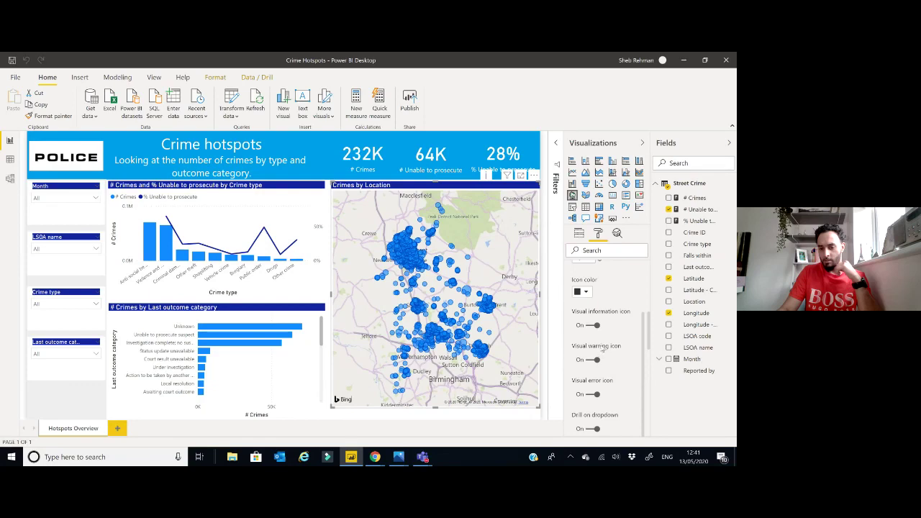
pyautogui.scroll(-6, 601, 370)
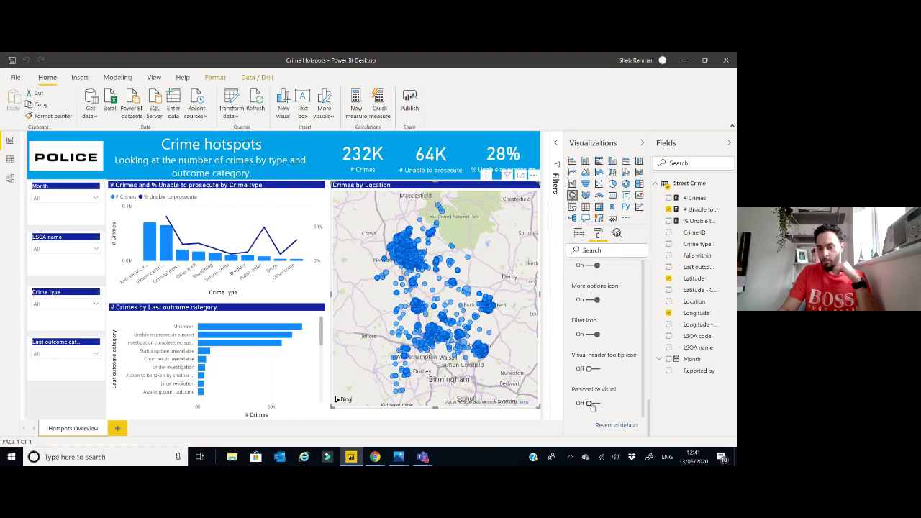
pyautogui.click(590, 404)
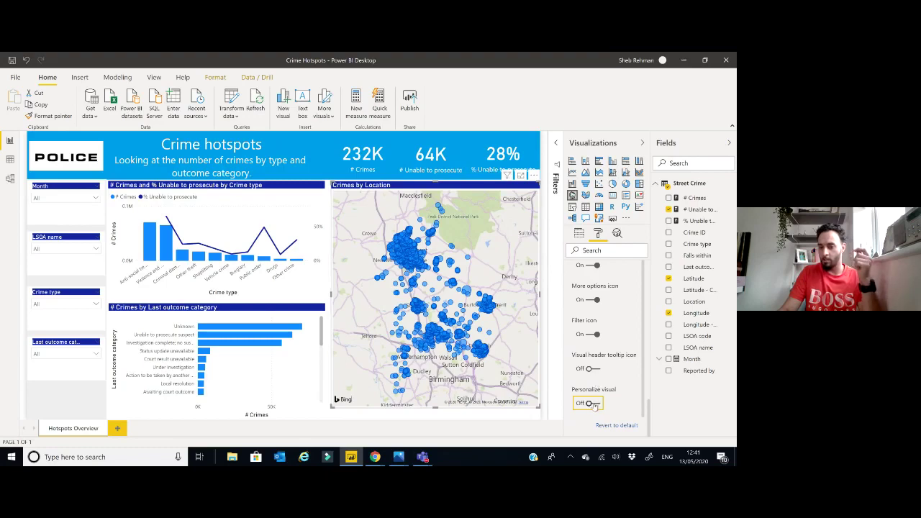
pyautogui.click(595, 404)
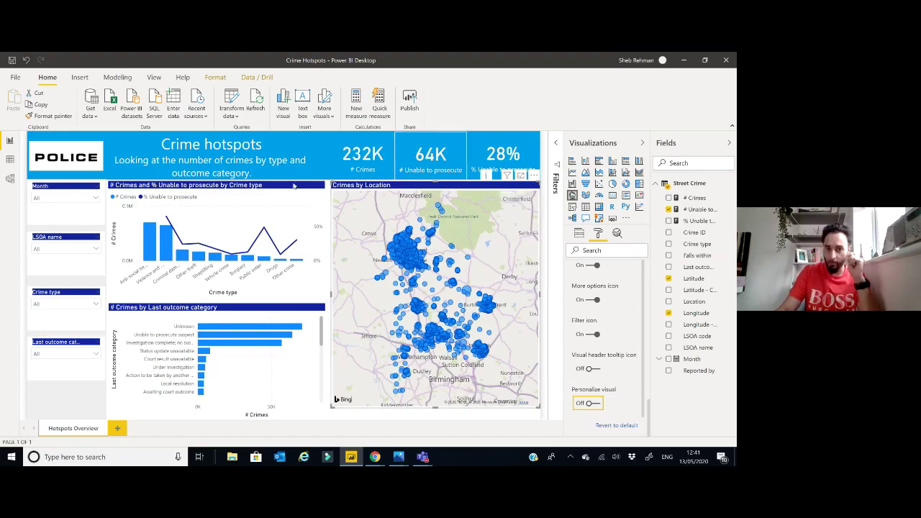
# Step: Check the visual header settings of the # Crimes by Last outcome category chart, including its Personalize visual option, and deselect the chart
pyautogui.click(256, 311)
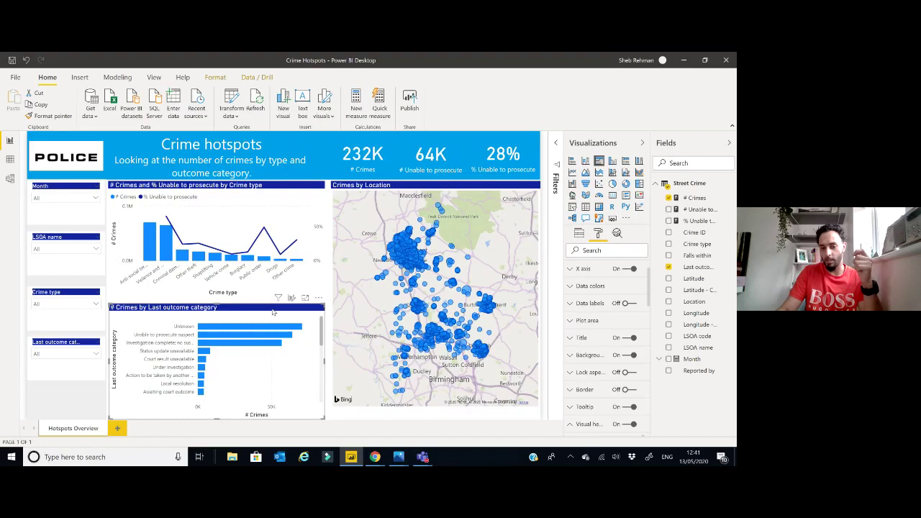
pyautogui.scroll(-5, 608, 308)
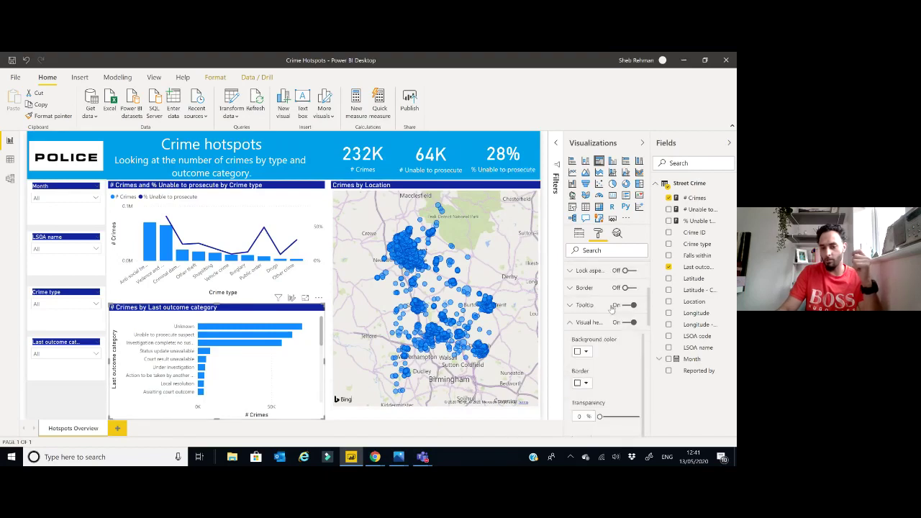
pyautogui.scroll(3, 611, 308)
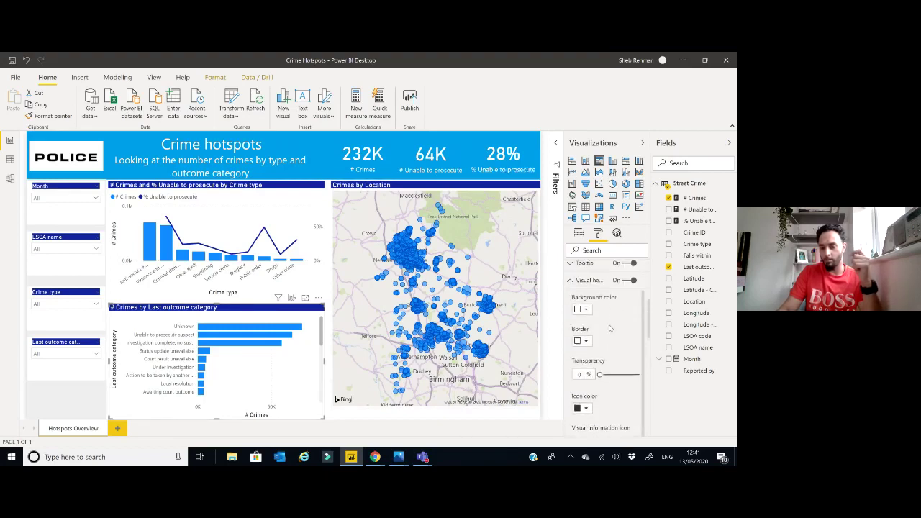
pyautogui.scroll(-4, 609, 328)
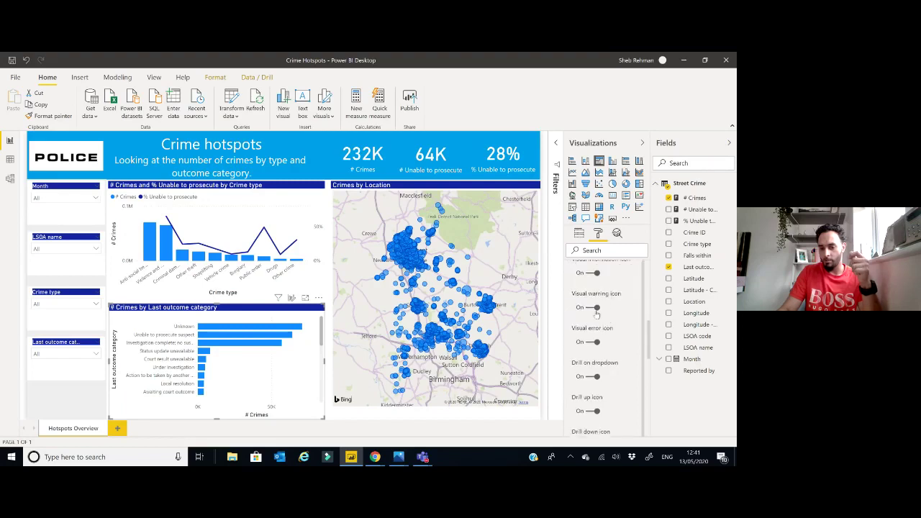
pyautogui.scroll(-3, 597, 327)
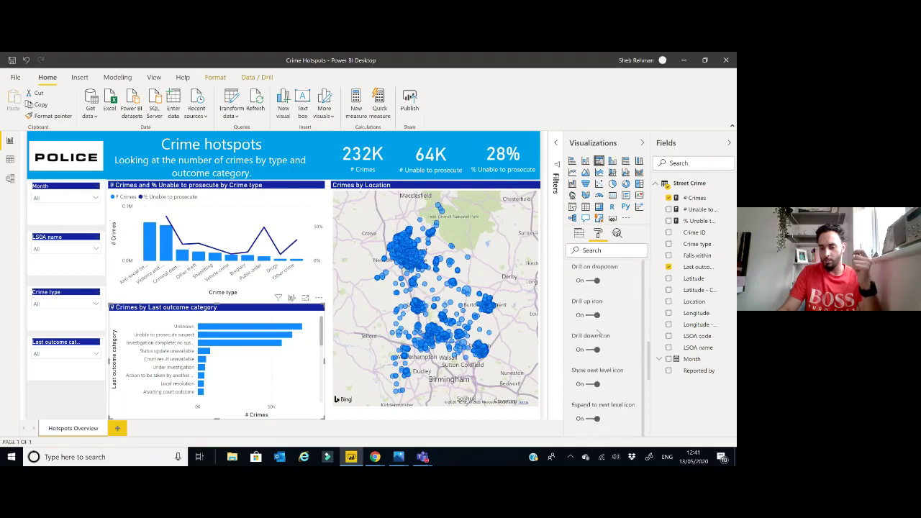
pyautogui.scroll(-3, 597, 335)
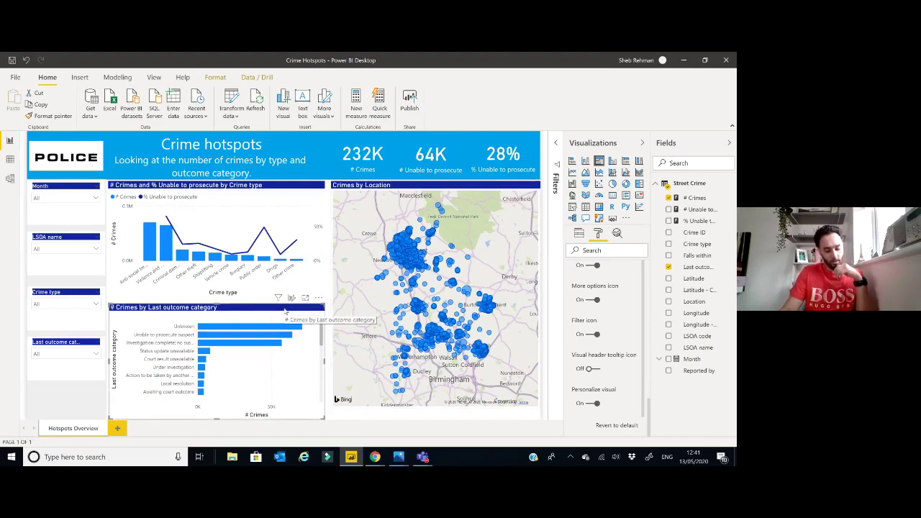
pyautogui.click(326, 157)
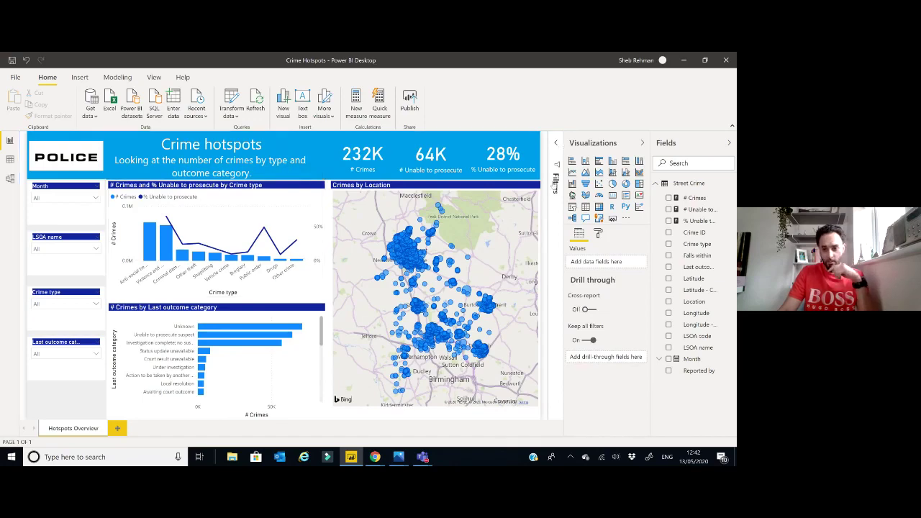
# Step: Expand the Filters pane and apply the built-in theme with the purple background to the report
pyautogui.click(559, 146)
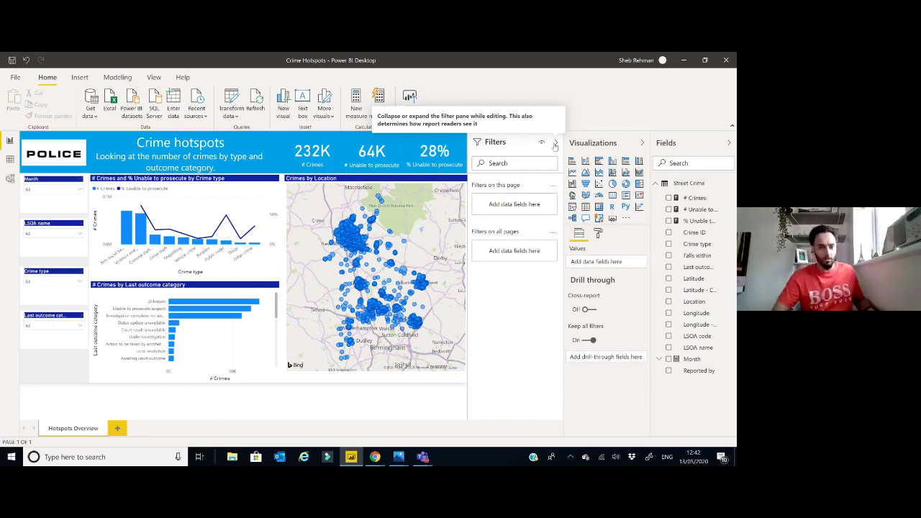
pyautogui.click(80, 77)
pyautogui.click(117, 78)
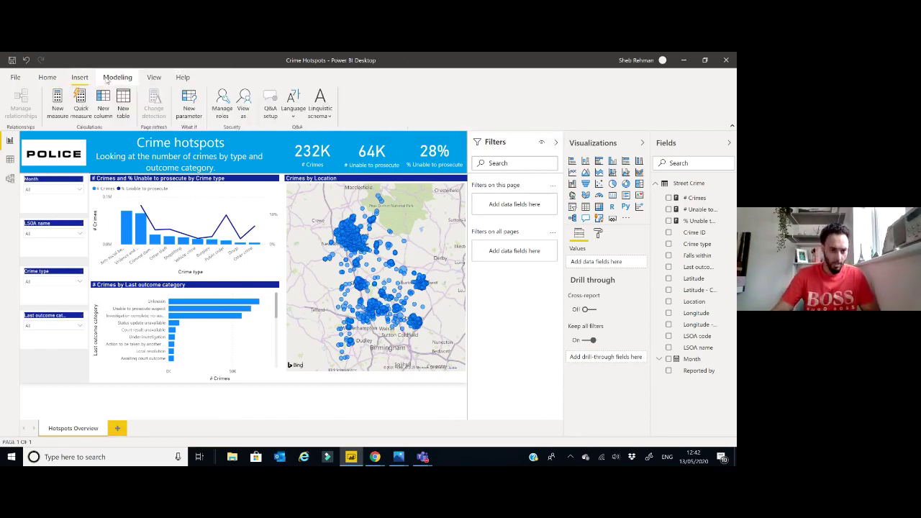
pyautogui.click(153, 78)
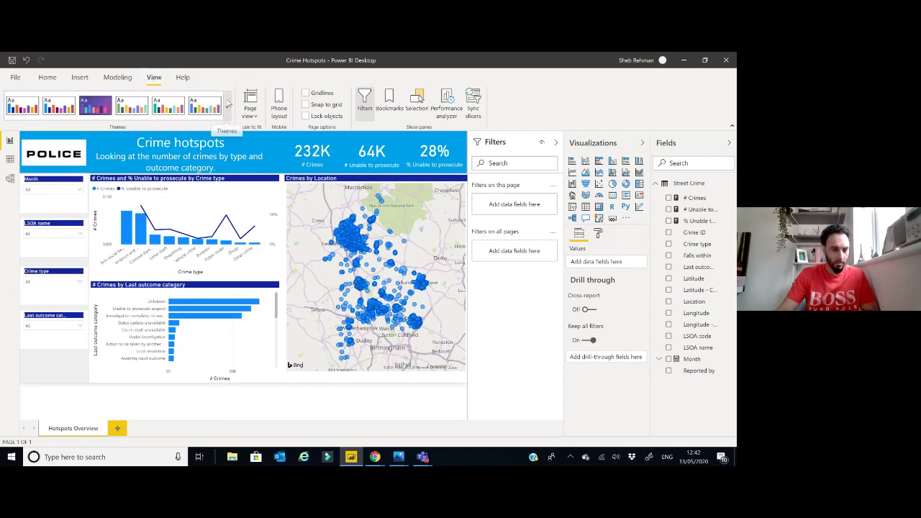
pyautogui.click(227, 104)
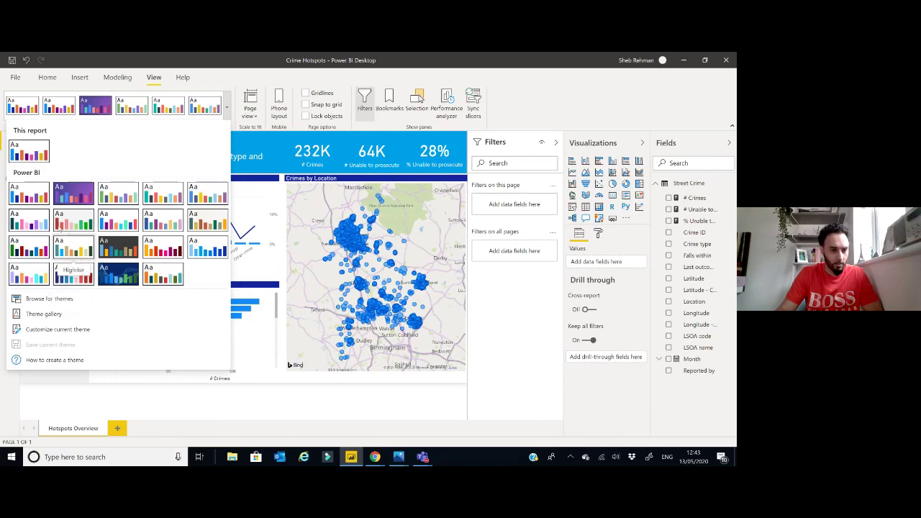
pyautogui.click(74, 194)
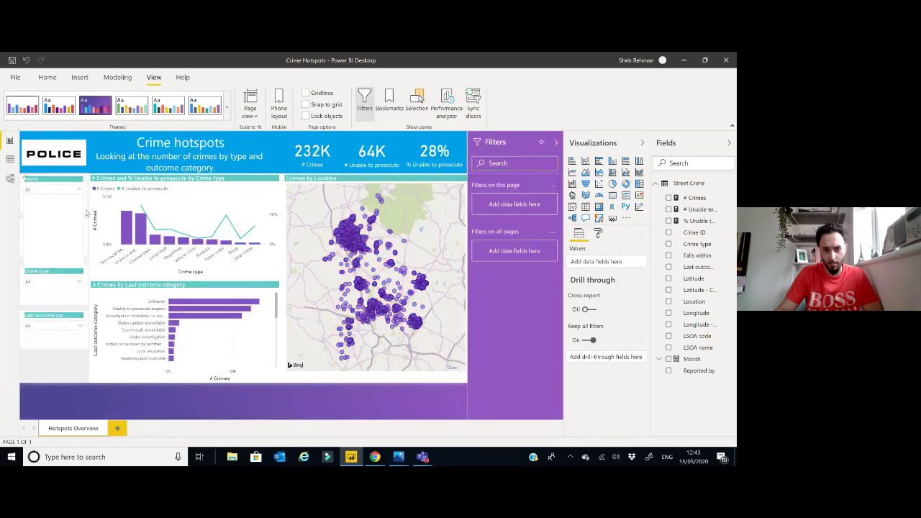
# Step: Apply the red Divergent theme to the report and open the current theme for customization
pyautogui.click(226, 108)
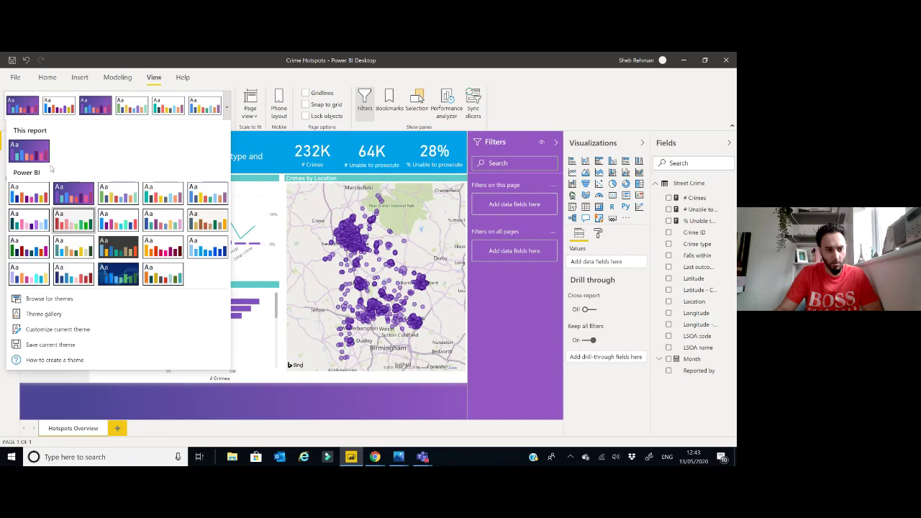
pyautogui.click(33, 147)
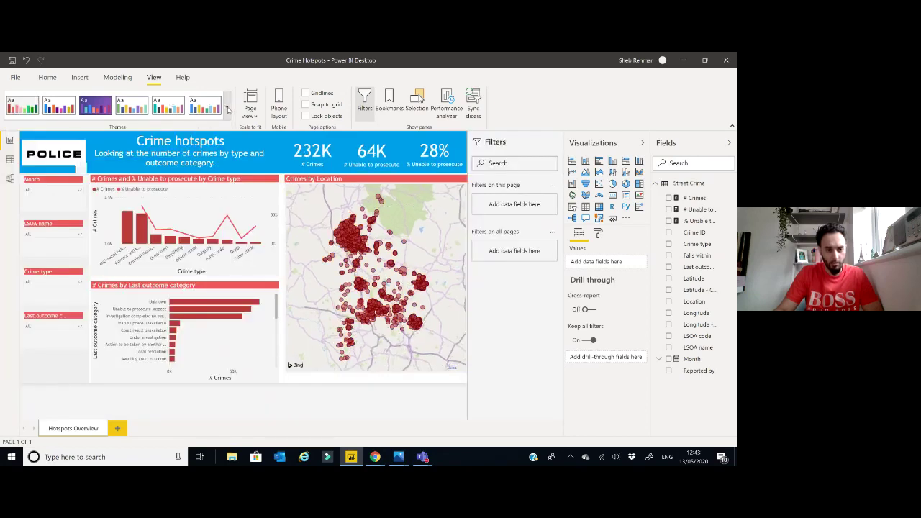
pyautogui.click(227, 109)
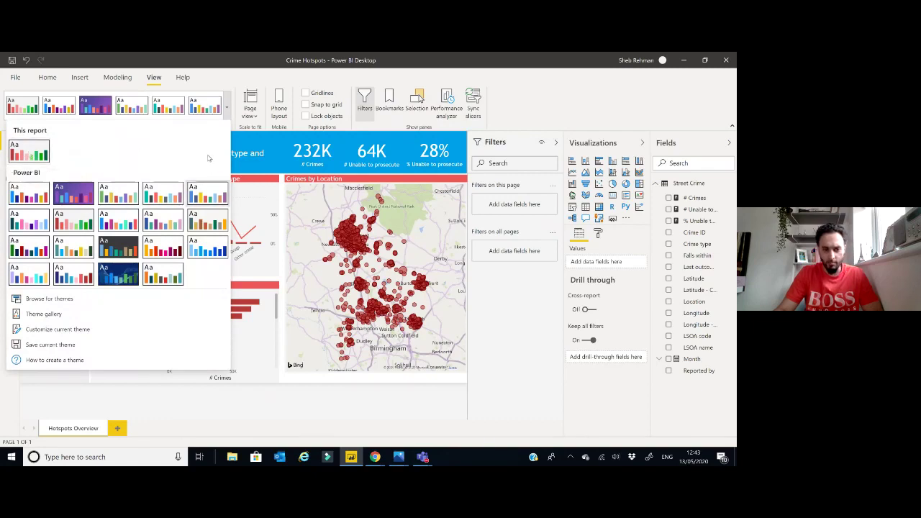
pyautogui.click(92, 330)
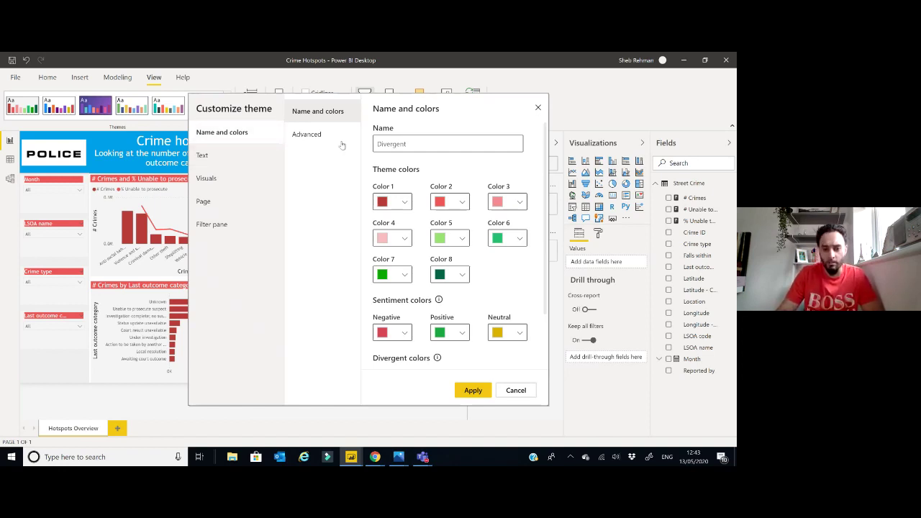
# Step: Try teal #39B7B0 as theme Color 1 and go through its hex and RGB value fields
pyautogui.click(405, 201)
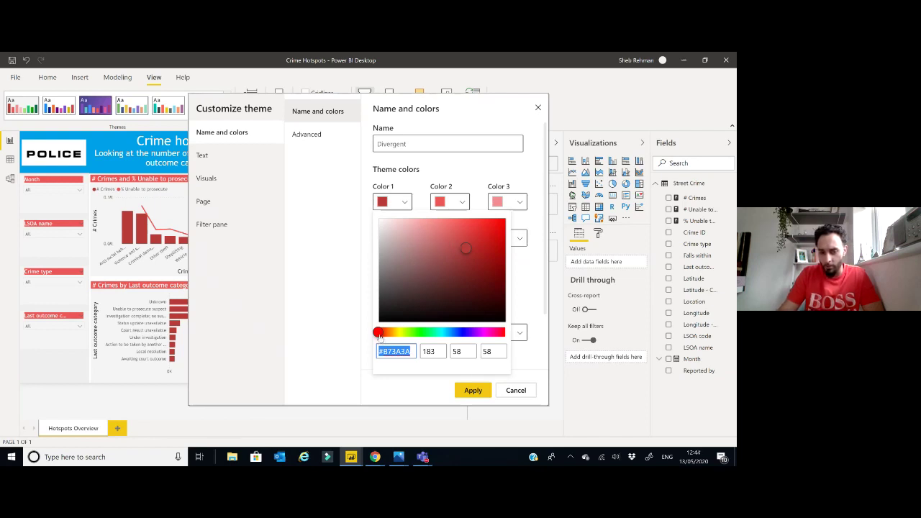
pyautogui.moveTo(379, 333); pyautogui.dragTo(439, 334)
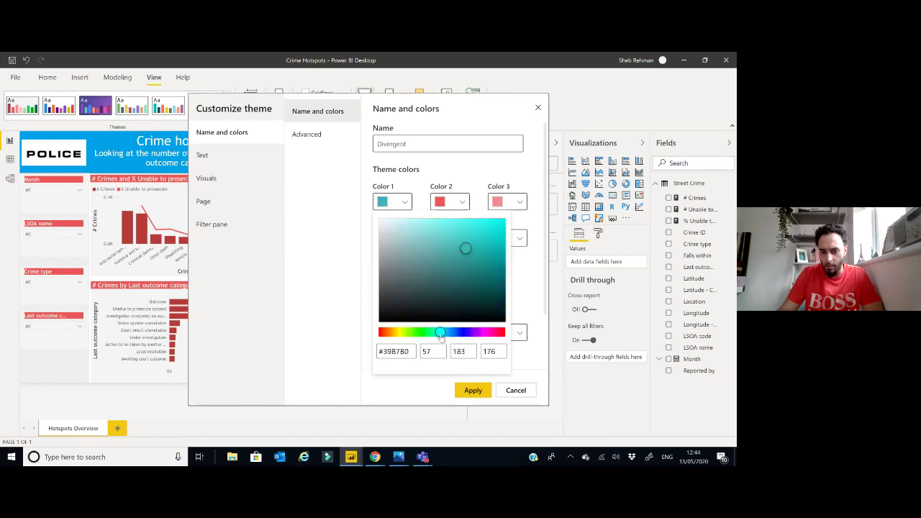
pyautogui.doubleClick(400, 351)
pyautogui.click(431, 351)
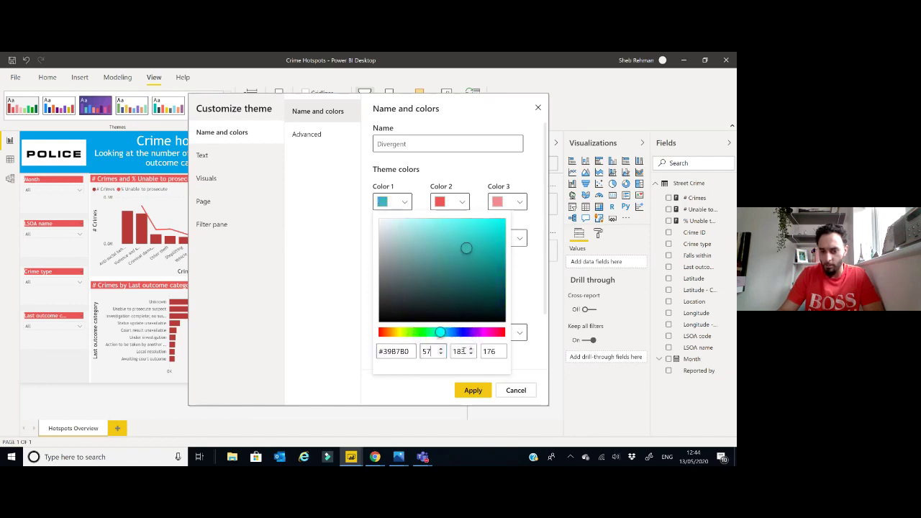
pyautogui.click(467, 351)
pyautogui.click(492, 351)
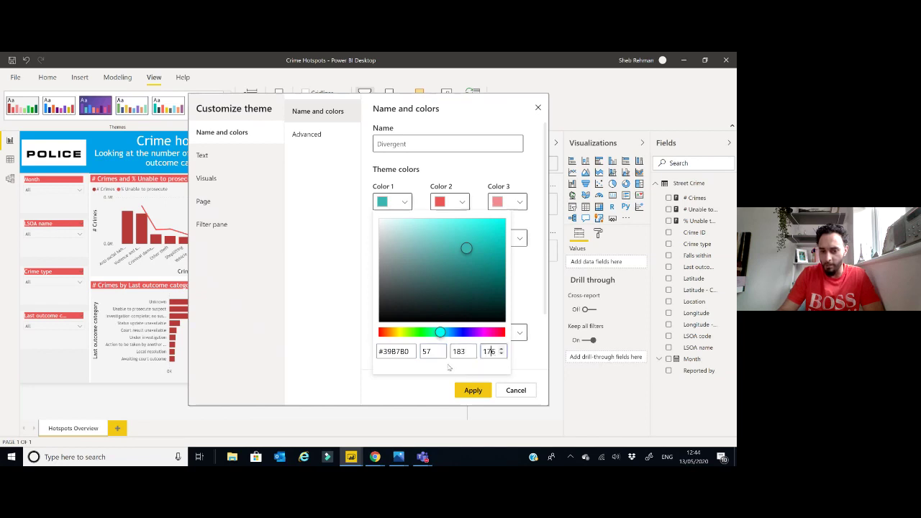
pyautogui.click(397, 351)
pyautogui.click(427, 351)
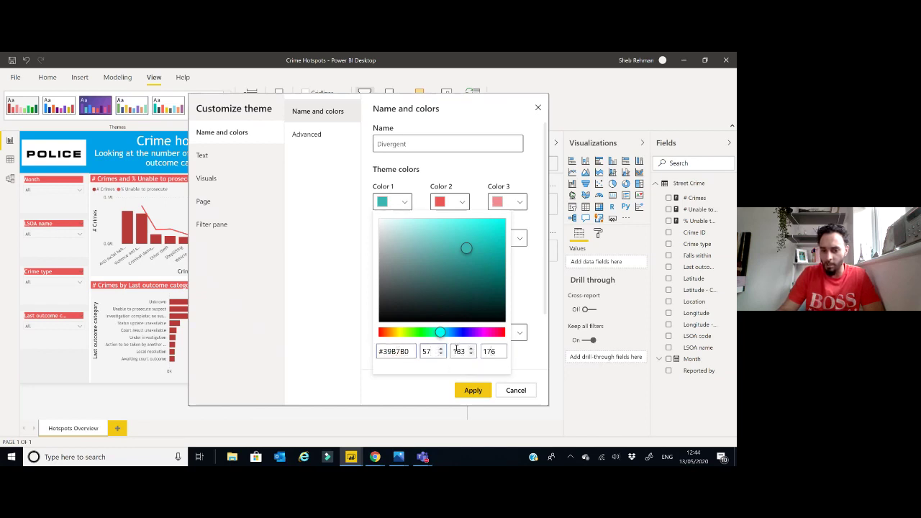
# Step: Set Color 1 of the theme to a bright, saturated green
pyautogui.moveTo(432, 336); pyautogui.dragTo(420, 338)
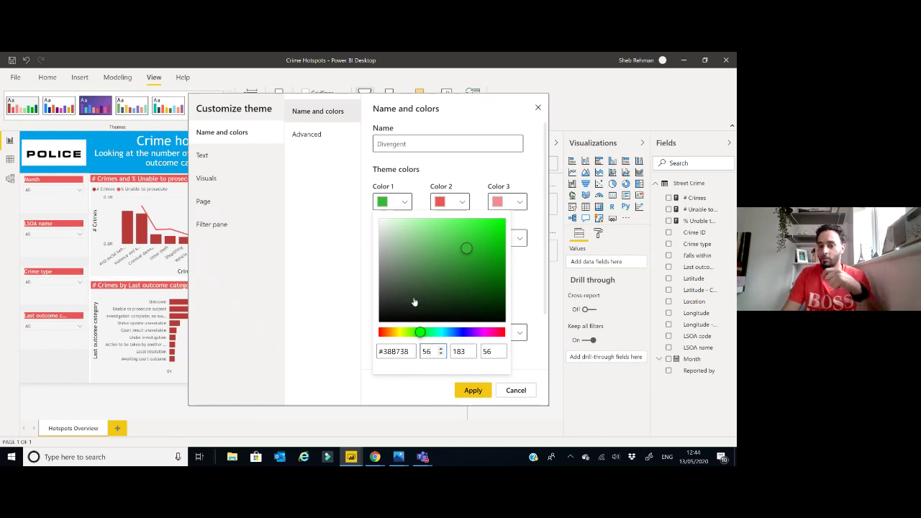
pyautogui.click(393, 351)
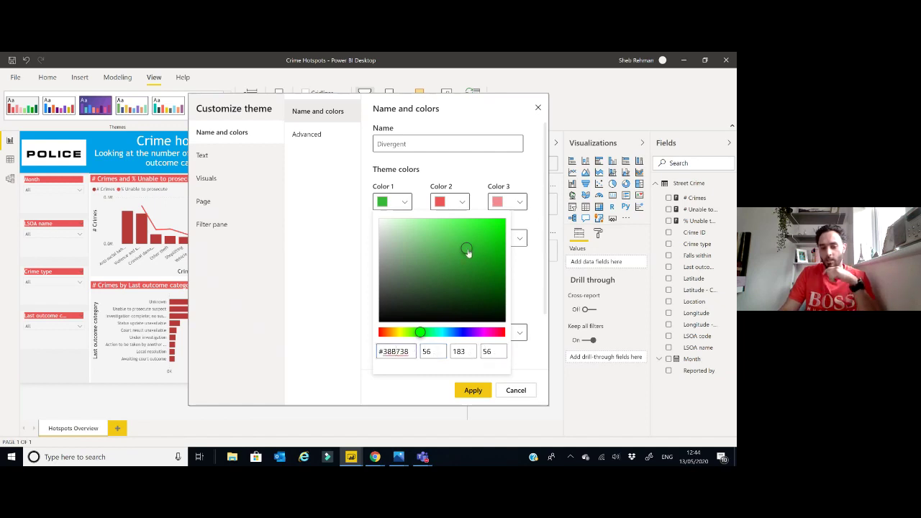
pyautogui.moveTo(468, 252); pyautogui.dragTo(490, 234)
pyautogui.click(461, 170)
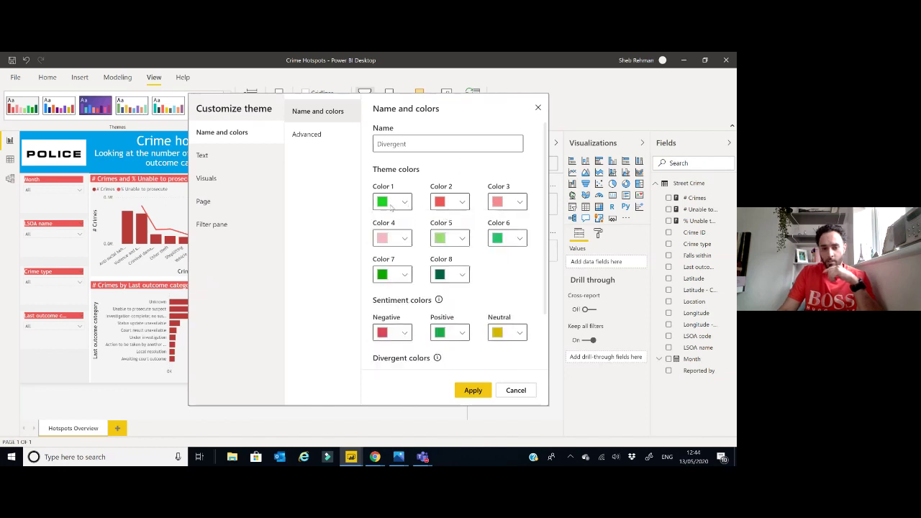
# Step: Set Color 2 of the theme to blue #4E58C9
pyautogui.click(459, 204)
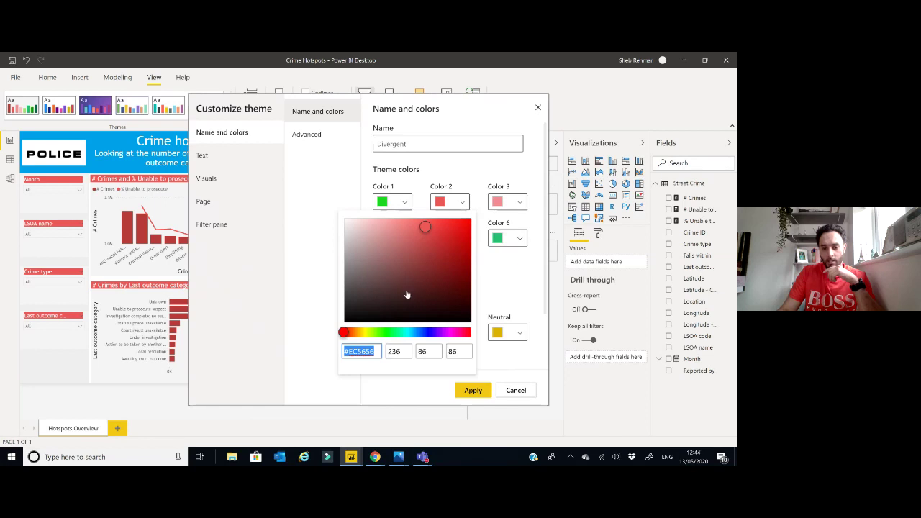
pyautogui.moveTo(441, 335)
pyautogui.mouseDown()
pyautogui.moveTo(423, 332)
pyautogui.moveTo(446, 332)
pyautogui.mouseUp()
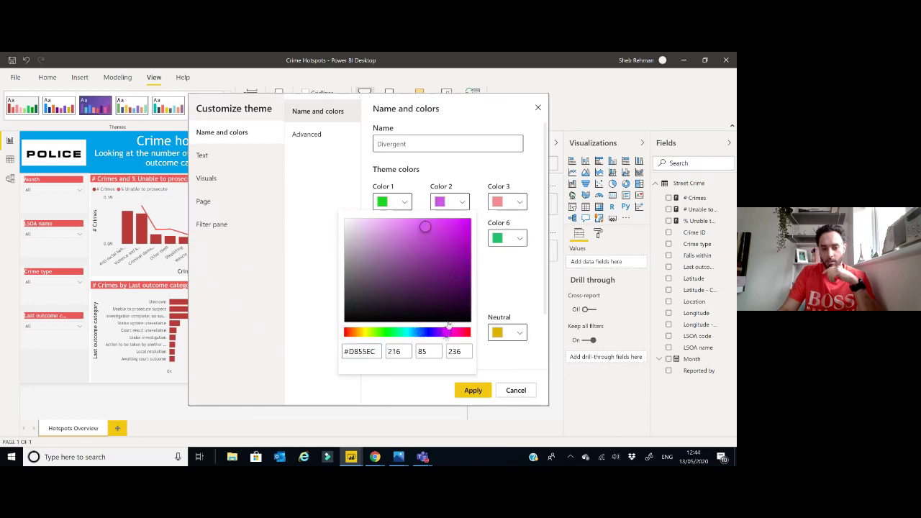
pyautogui.moveTo(464, 334); pyautogui.dragTo(425, 332)
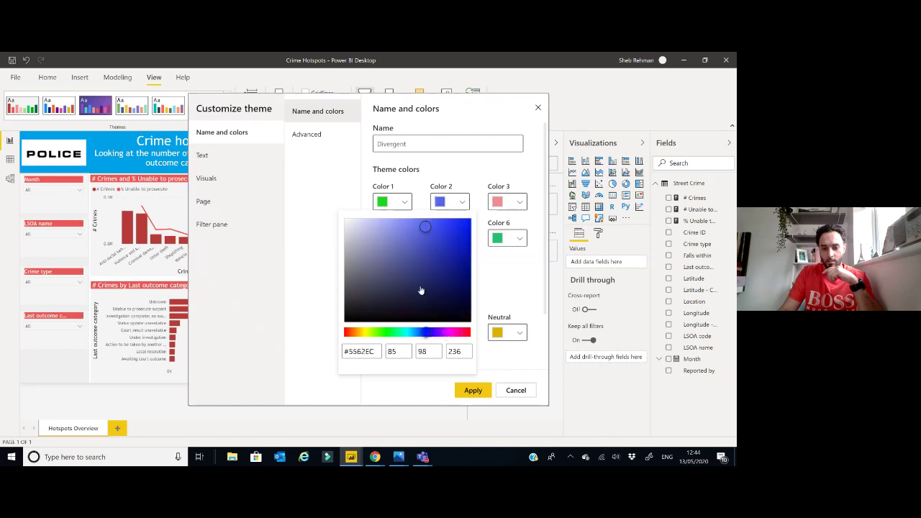
pyautogui.click(423, 243)
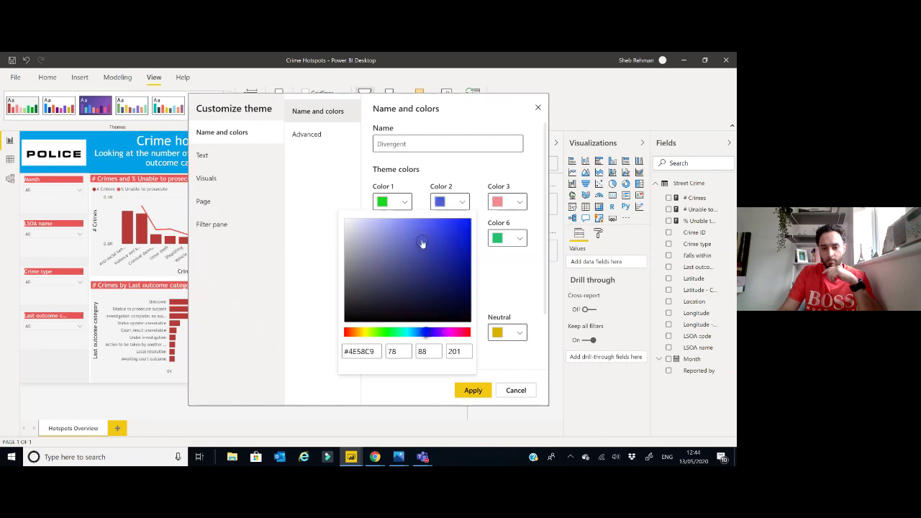
pyautogui.click(474, 184)
# Step: Try to clear the theme's name
pyautogui.click(418, 144)
pyautogui.moveTo(425, 143); pyautogui.dragTo(371, 142)
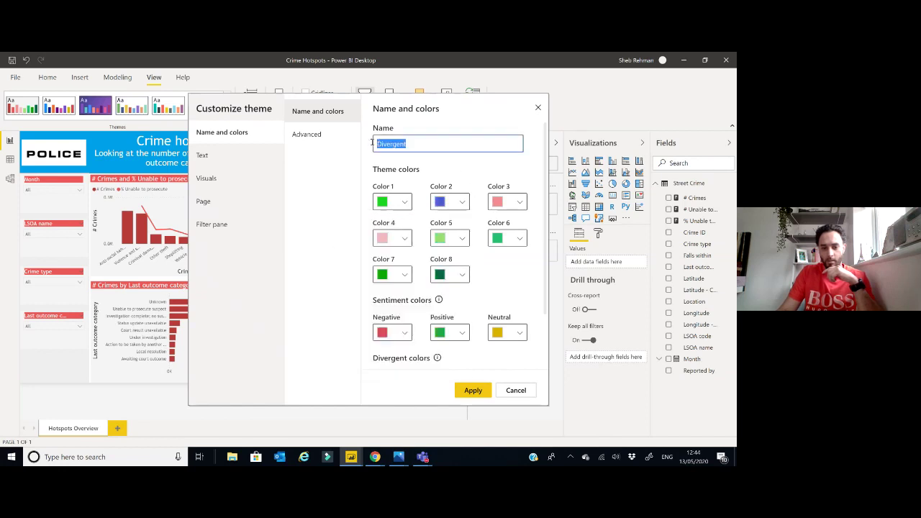
pyautogui.press('BackSpace')
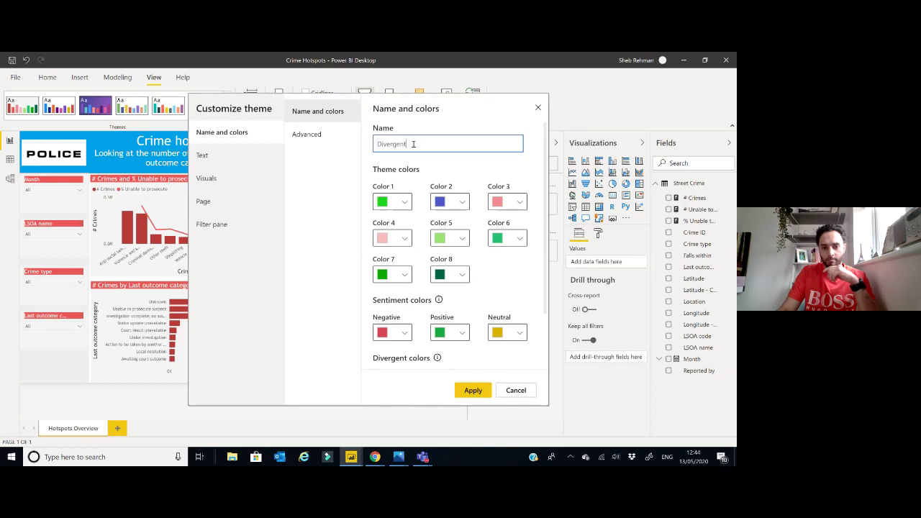
# Step: Review the theme's advanced color settings and its text settings for general text, titles, cards and KPIs, and tab headers
pyautogui.click(322, 136)
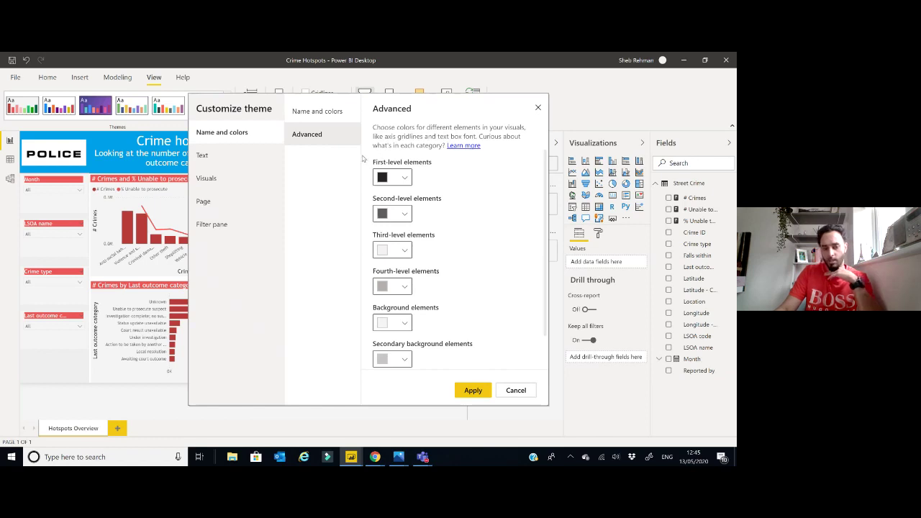
pyautogui.click(244, 156)
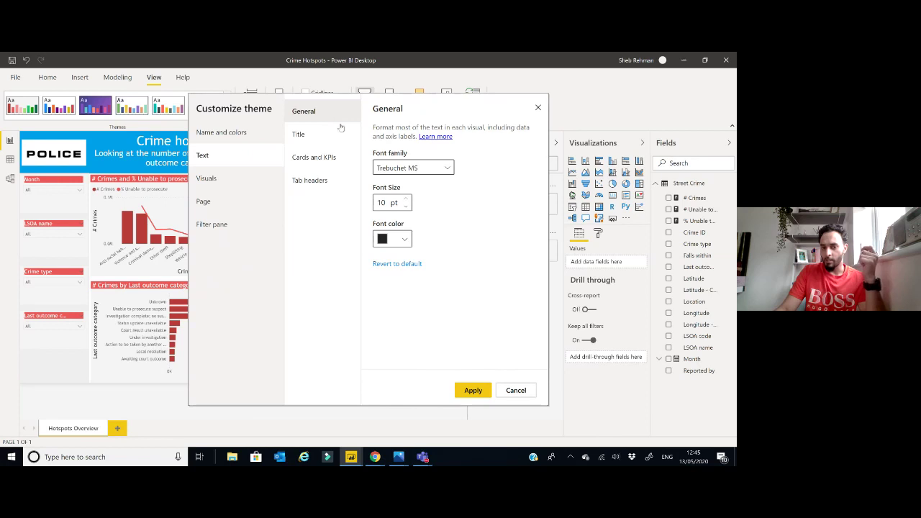
pyautogui.click(448, 168)
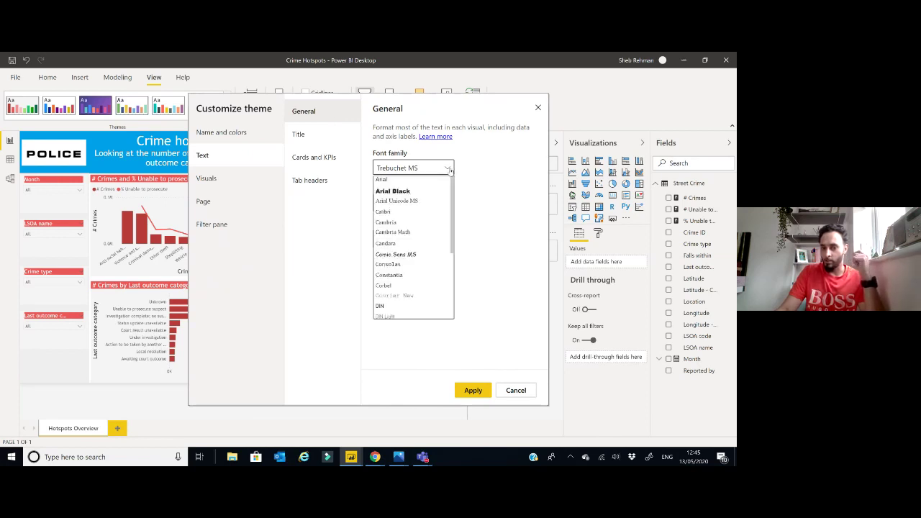
pyautogui.click(449, 169)
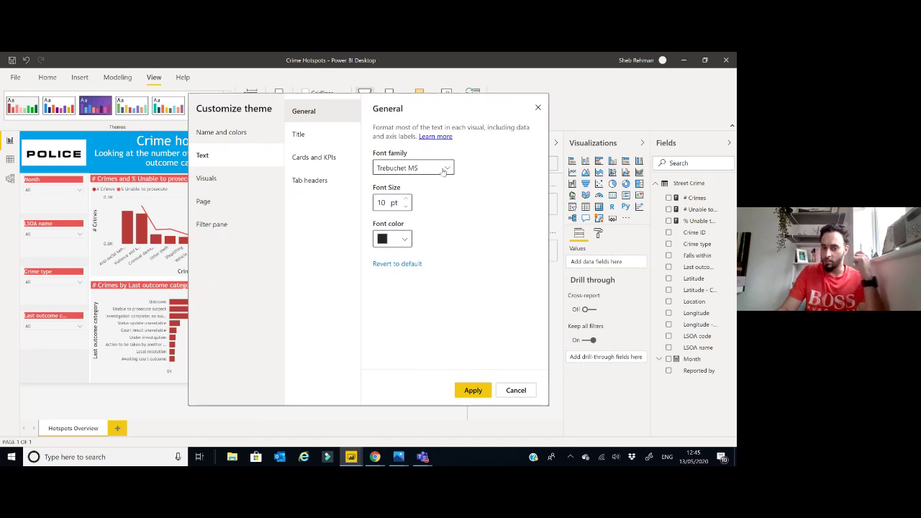
pyautogui.click(301, 135)
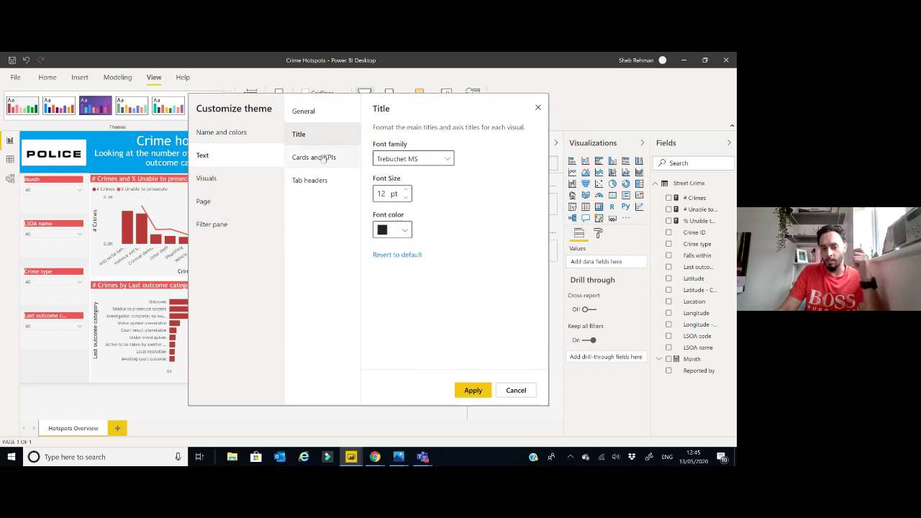
pyautogui.click(323, 158)
pyautogui.click(319, 180)
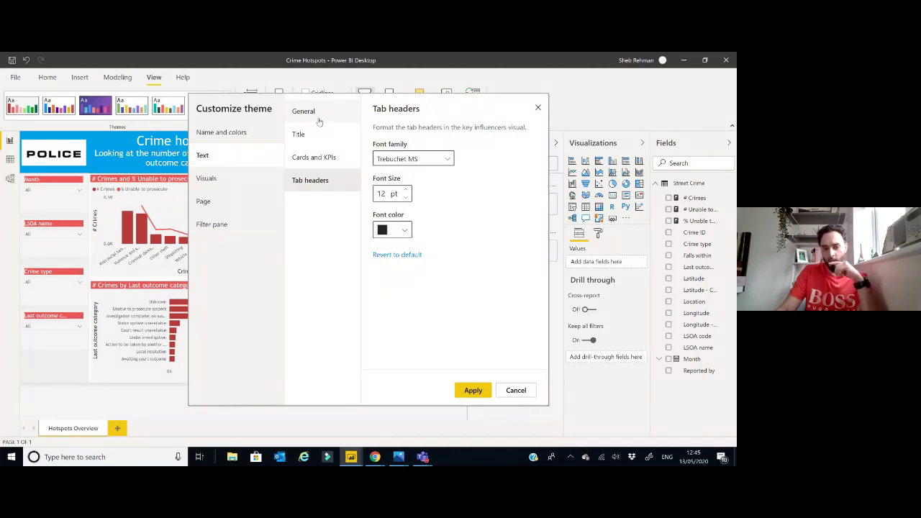
pyautogui.click(319, 119)
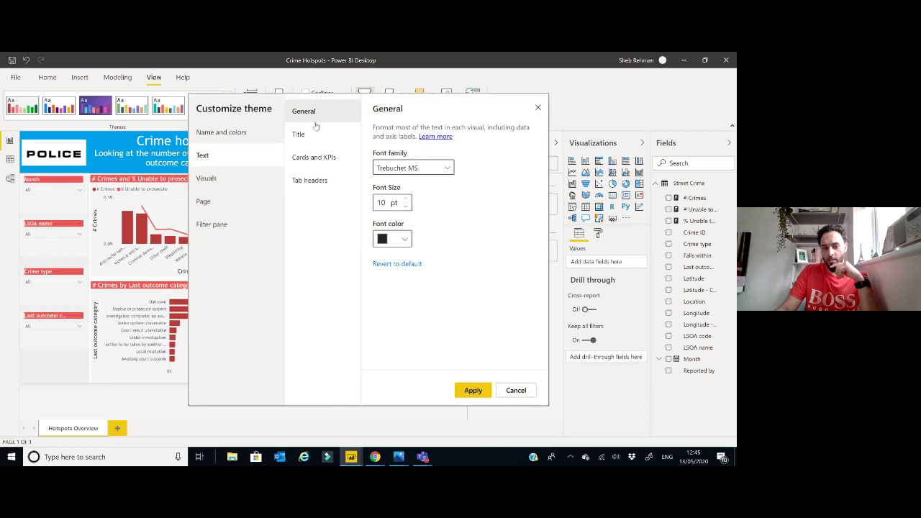
# Step: Look through the theme's visual and page settings, trying the page background transparency at 0% before returning it to 100%
pyautogui.click(250, 183)
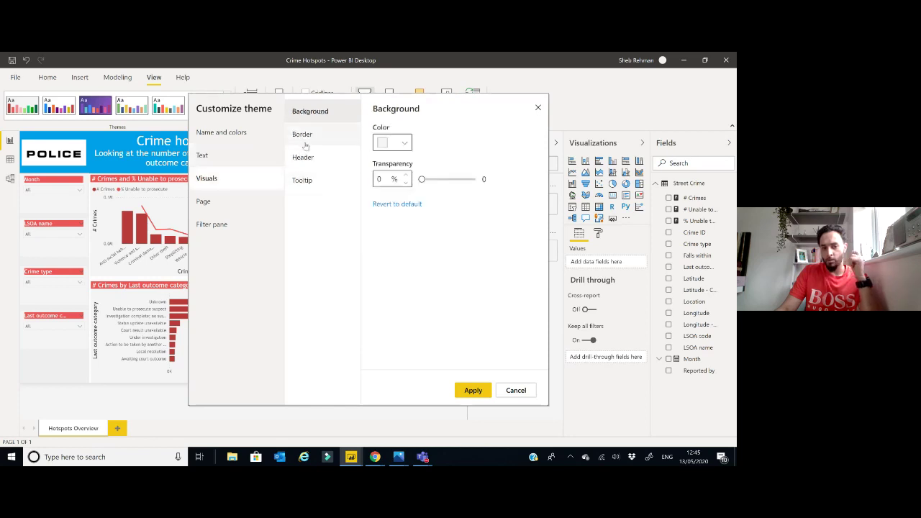
pyautogui.click(250, 202)
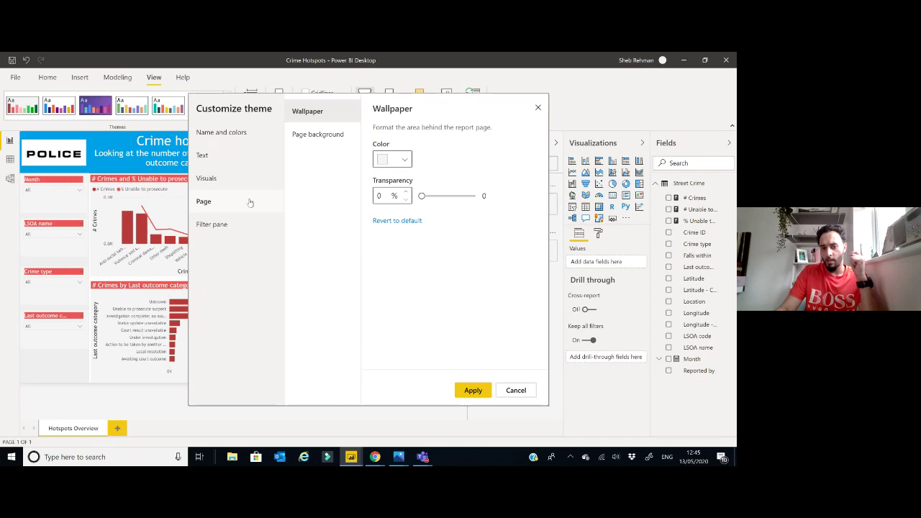
pyautogui.click(323, 137)
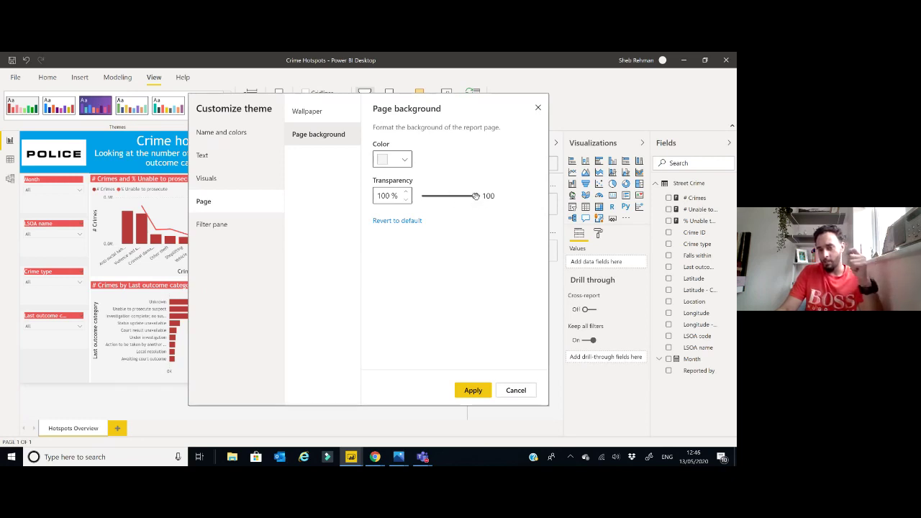
pyautogui.moveTo(434, 197); pyautogui.dragTo(418, 197)
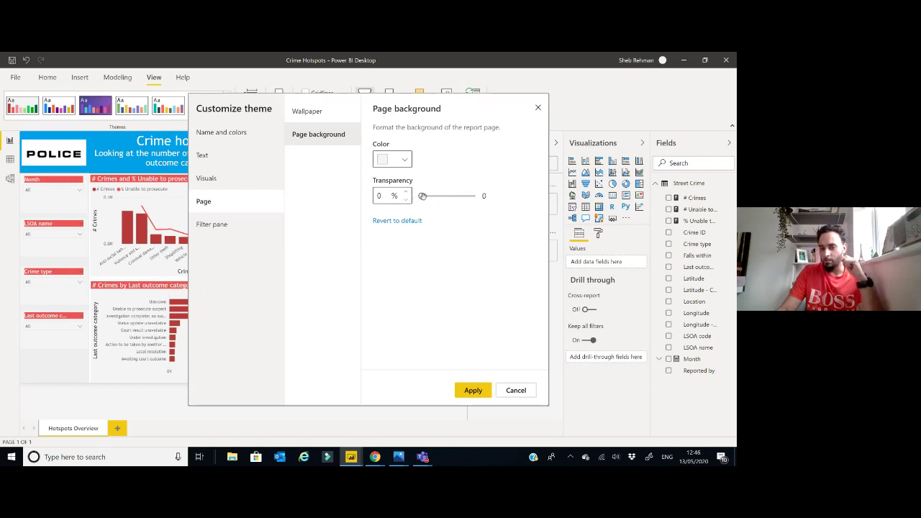
pyautogui.moveTo(423, 196); pyautogui.dragTo(477, 207)
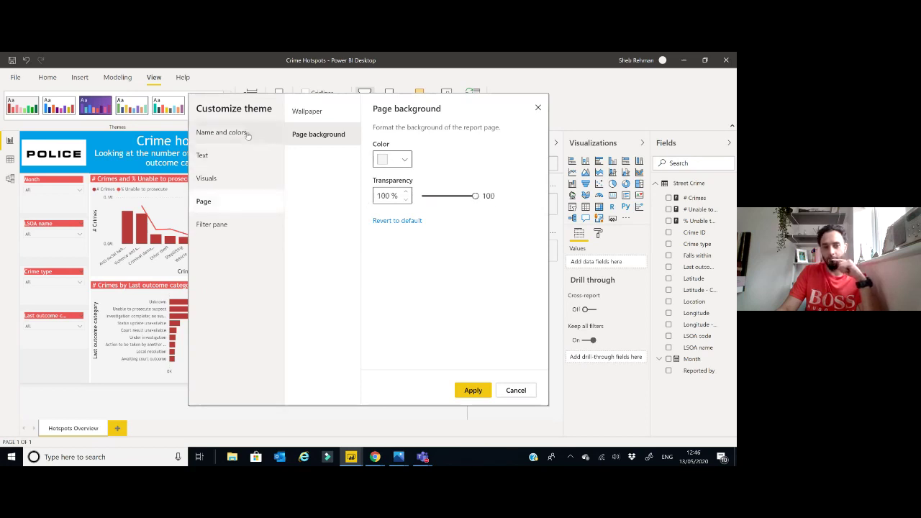
# Step: Check the theme's filter pane settings and apply the customized theme colors to the report
pyautogui.click(239, 226)
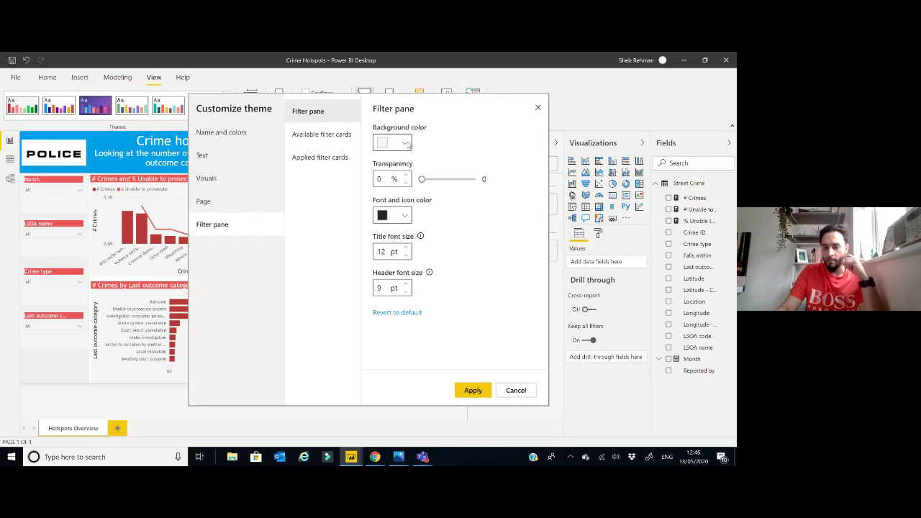
pyautogui.click(241, 137)
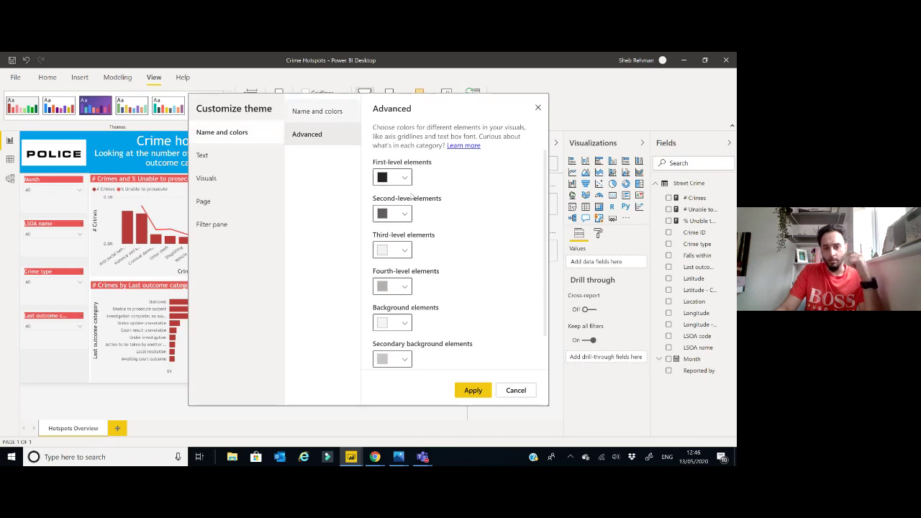
pyautogui.click(317, 111)
pyautogui.click(472, 389)
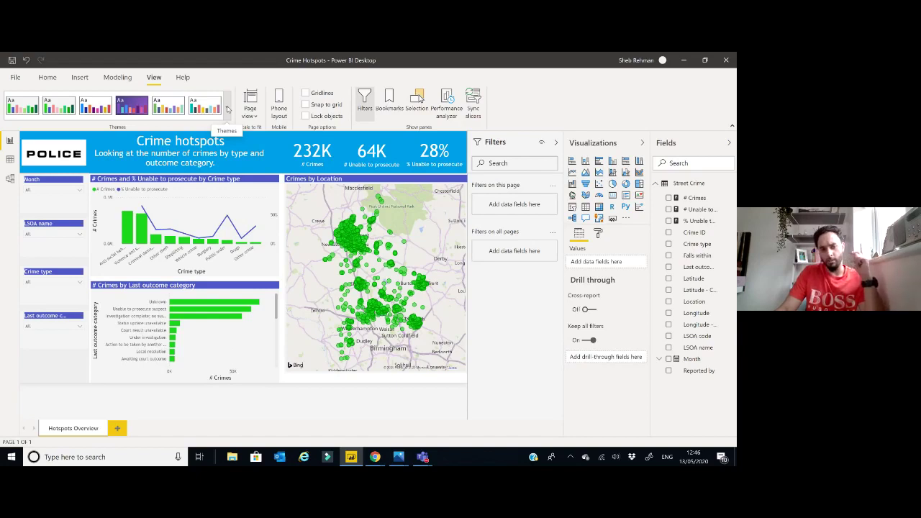
# Step: Start saving the current theme as a JSON file named Theme, and leave without saving it
pyautogui.click(227, 108)
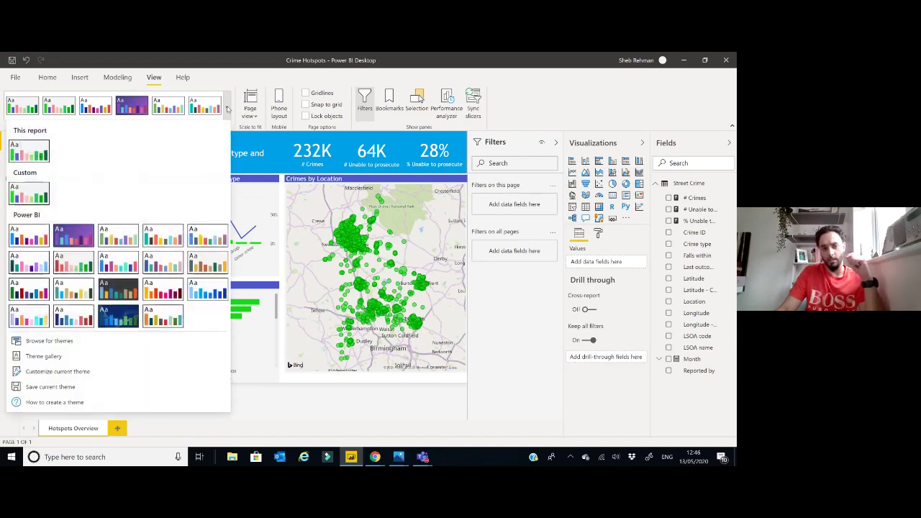
pyautogui.click(100, 391)
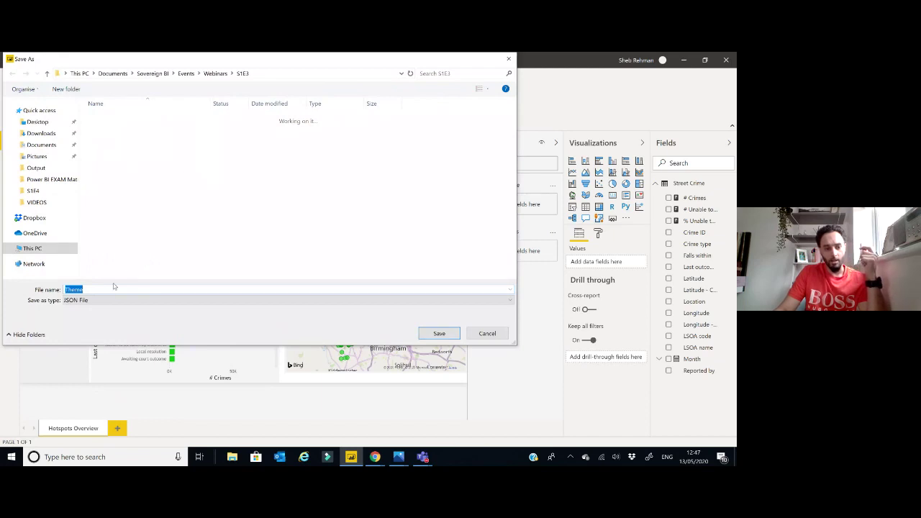
pyautogui.click(115, 288)
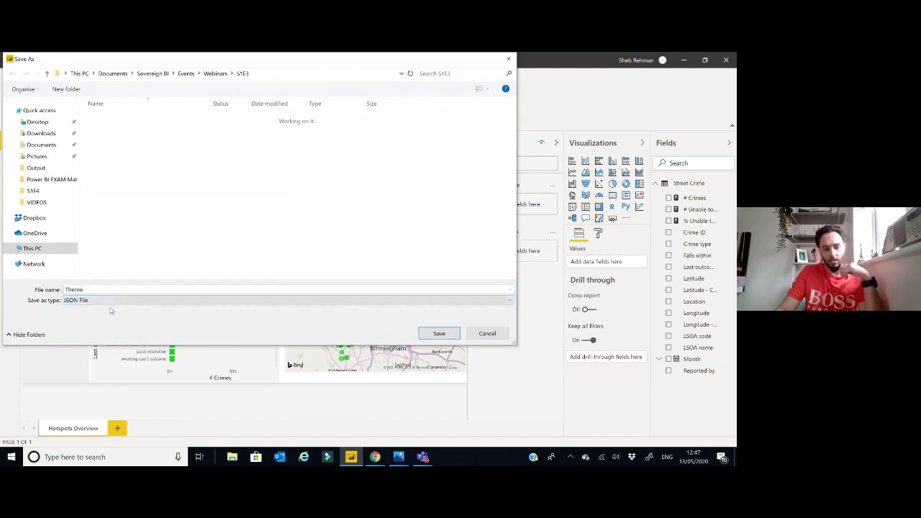
pyautogui.click(486, 333)
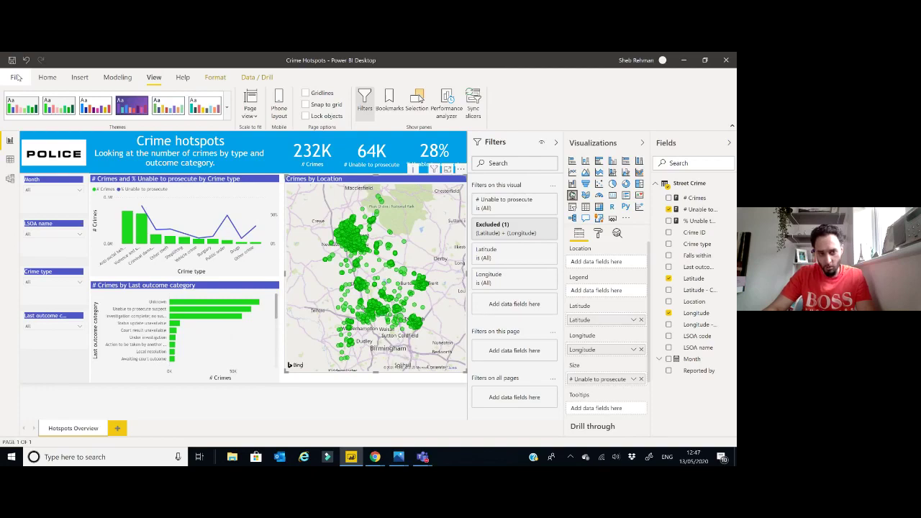
# Step: Practice multi-selecting the slicers, first individually and again as a group of four with a selection rectangle
pyautogui.click(51, 182)
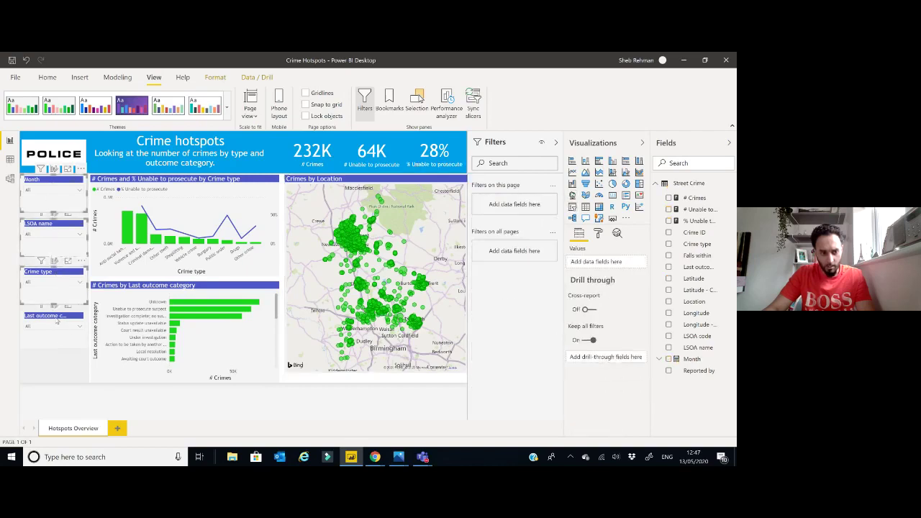
pyautogui.click(60, 371)
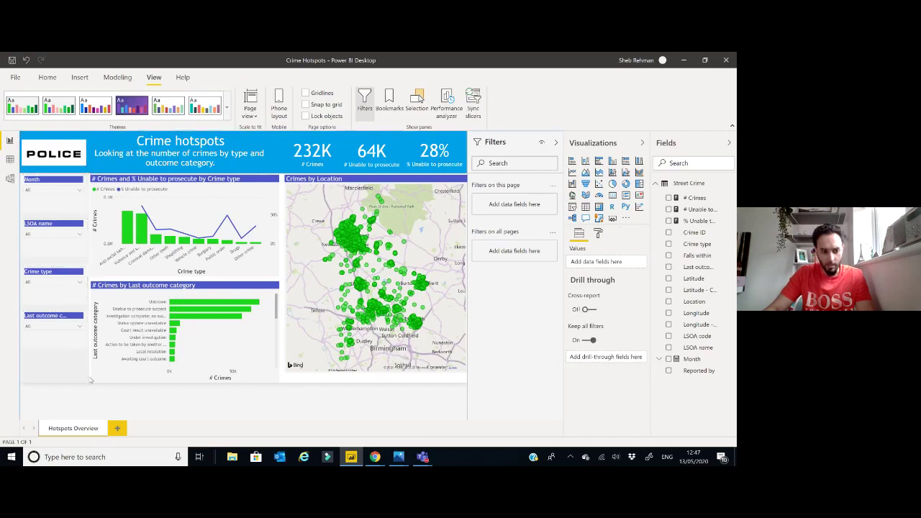
pyautogui.moveTo(91, 382); pyautogui.dragTo(18, 175)
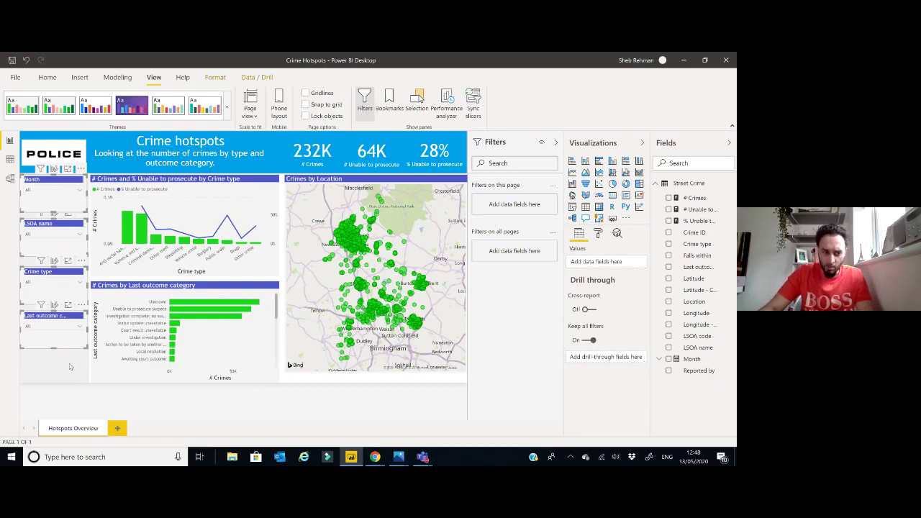
pyautogui.moveTo(65, 363); pyautogui.dragTo(36, 170)
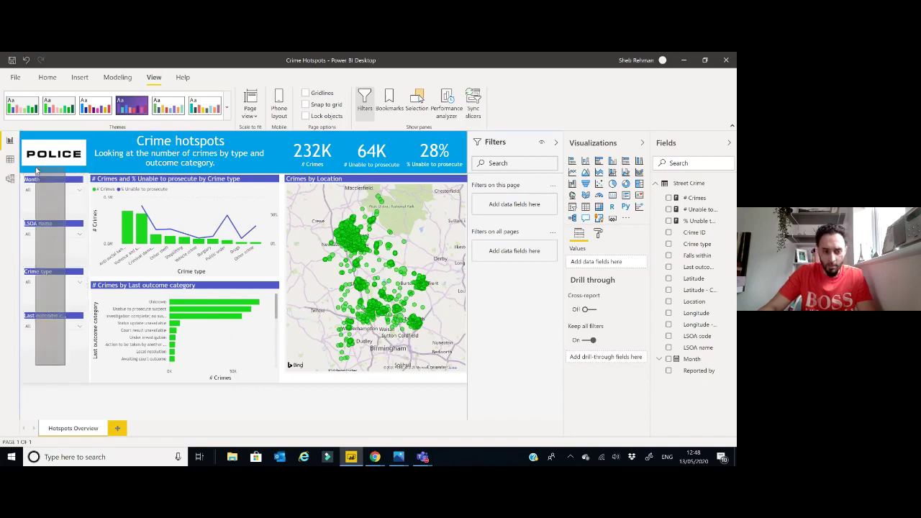
pyautogui.moveTo(36, 170); pyautogui.dragTo(36, 170)
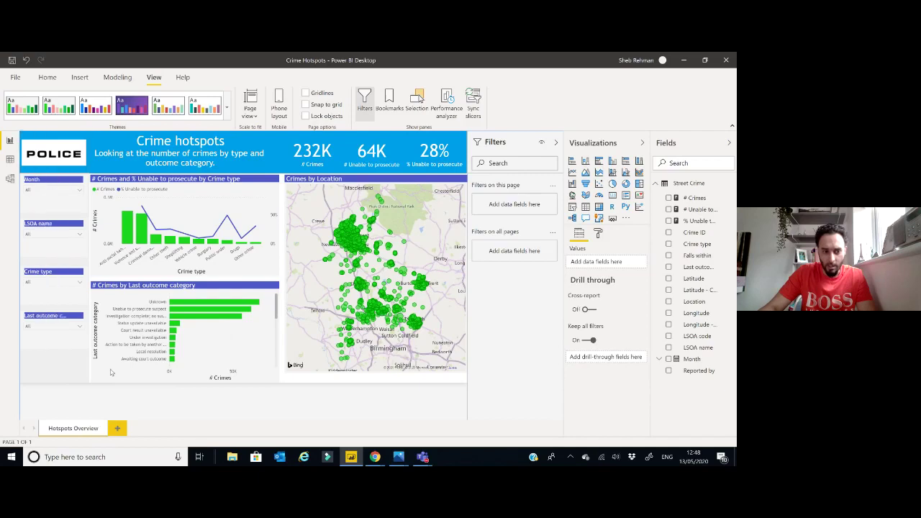
pyautogui.moveTo(91, 368); pyautogui.dragTo(14, 163)
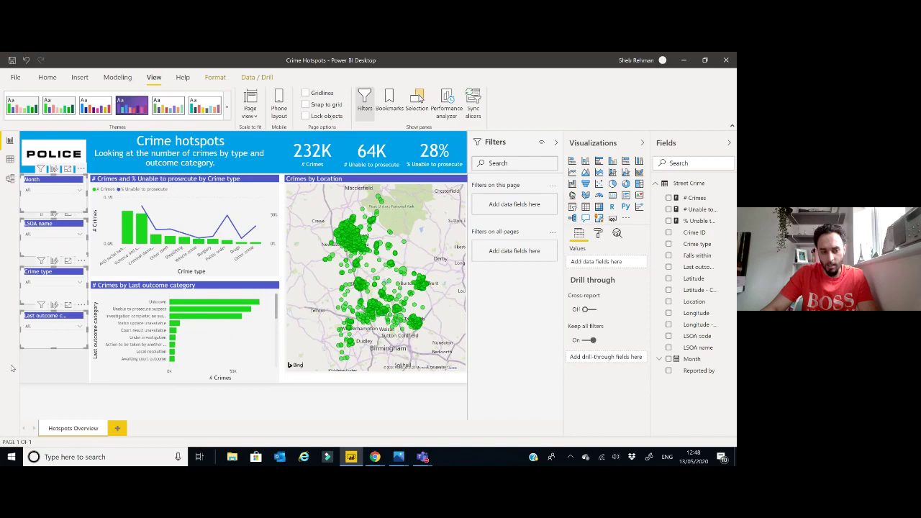
# Step: Try a selection rectangle across the slicers and the two charts beside them, dismissing the battery notice and clearing the selection
pyautogui.moveTo(64, 365); pyautogui.dragTo(148, 170)
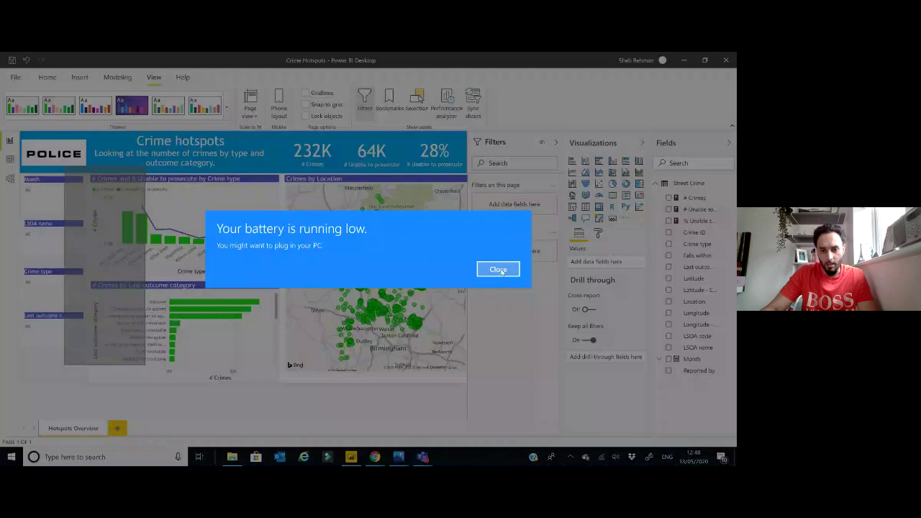
pyautogui.click(498, 270)
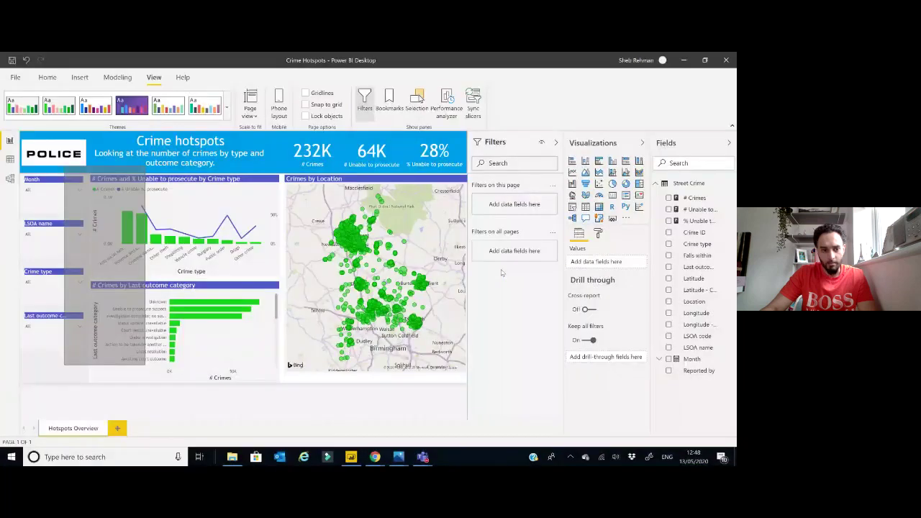
pyautogui.moveTo(264, 162); pyautogui.dragTo(293, 170)
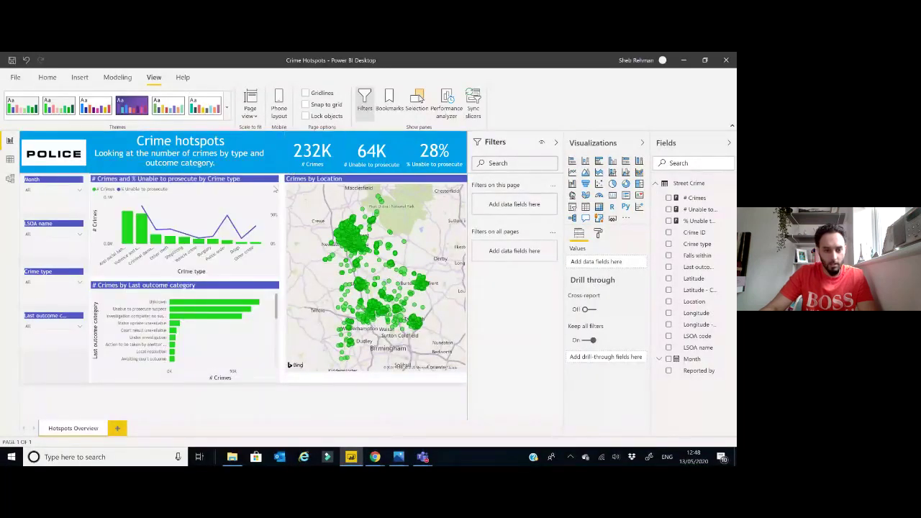
pyautogui.moveTo(78, 373); pyautogui.dragTo(286, 165)
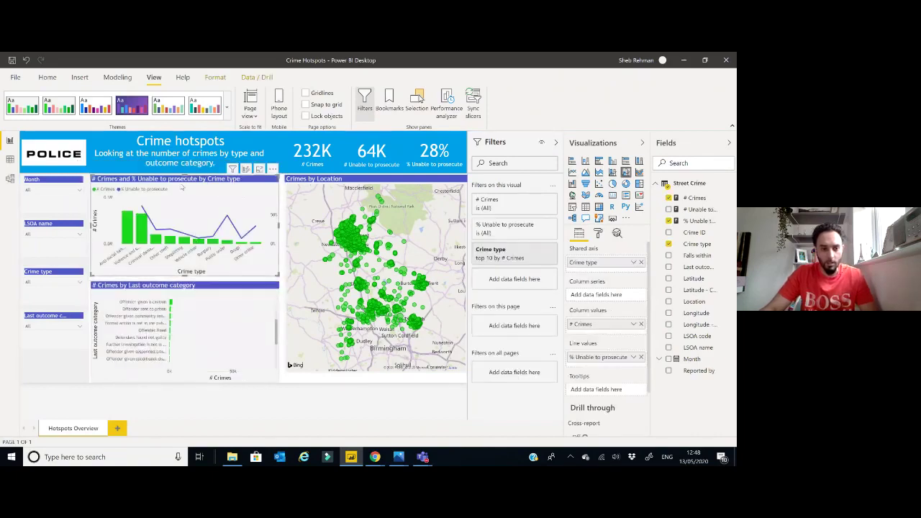
pyautogui.click(76, 357)
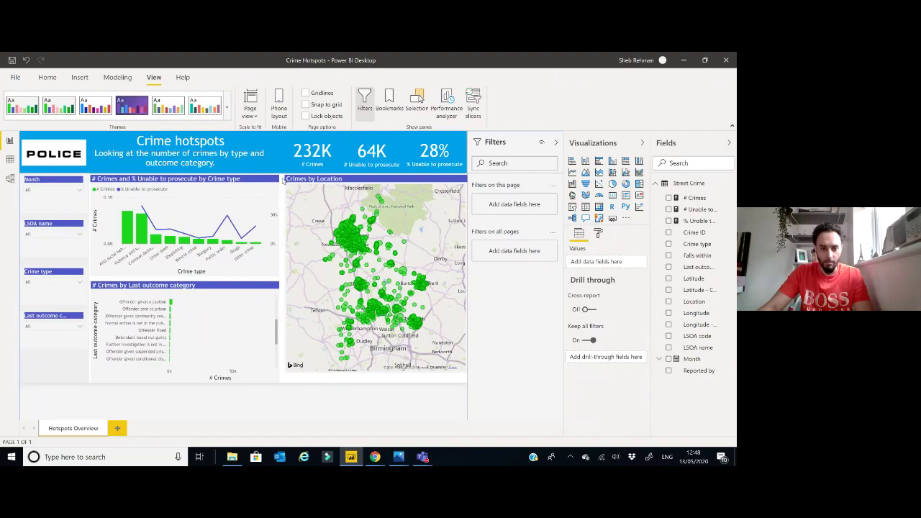
# Step: Rectangle-select the three KPI cards in the report header and set their data label text size to 34 pt
pyautogui.moveTo(284, 182)
pyautogui.mouseDown()
pyautogui.moveTo(341, 132)
pyautogui.moveTo(472, 131)
pyautogui.mouseUp()
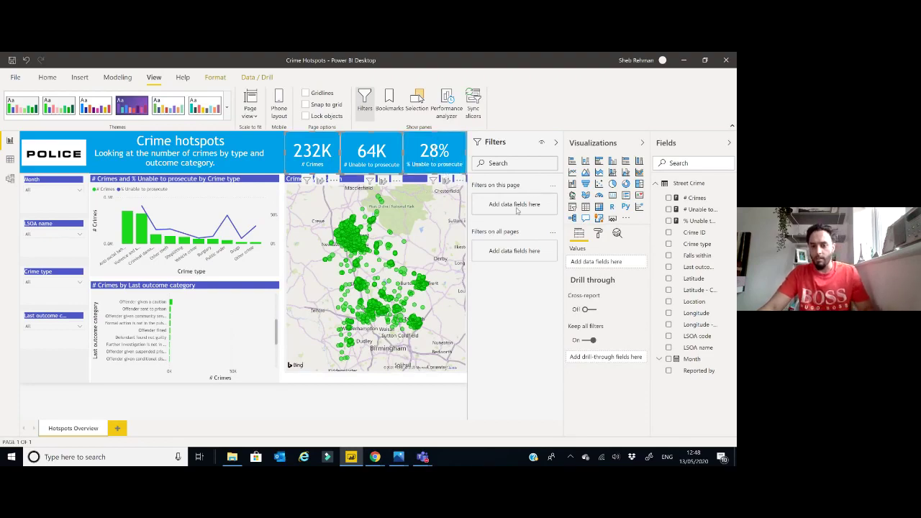
pyautogui.click(598, 234)
pyautogui.click(598, 271)
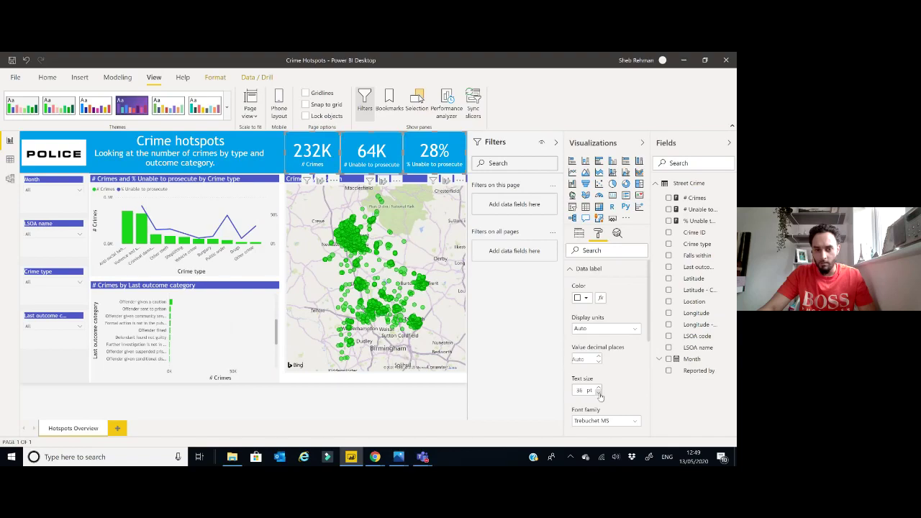
pyautogui.click(598, 392)
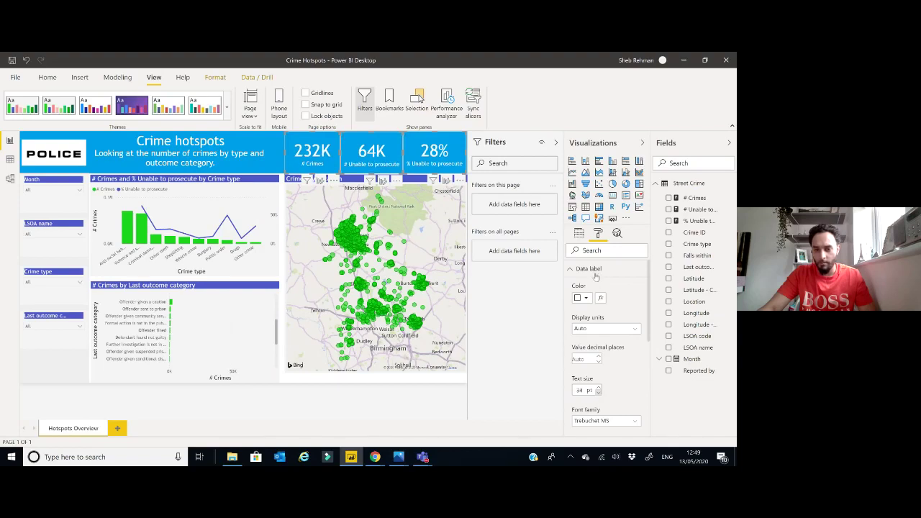
# Step: Set the category label text size of the three selected KPI cards to 10 pt
pyautogui.click(596, 270)
pyautogui.click(589, 286)
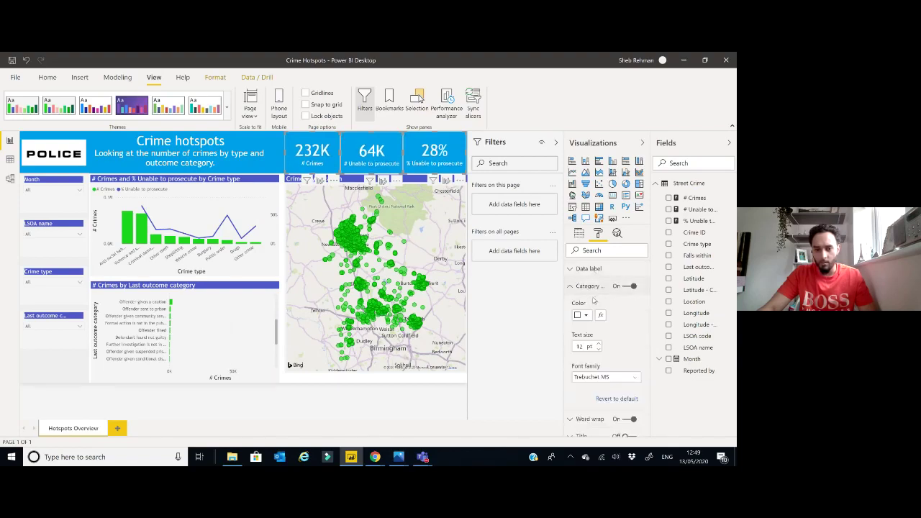
pyautogui.click(598, 349)
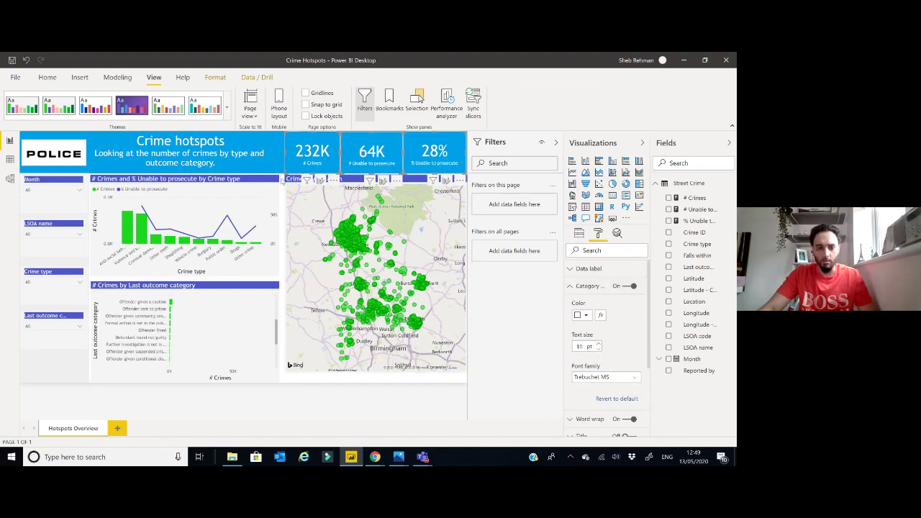
# Step: Shrink the Crimes by Location map from its upper edge so it lines up with the Last outcome category chart
pyautogui.click(282, 181)
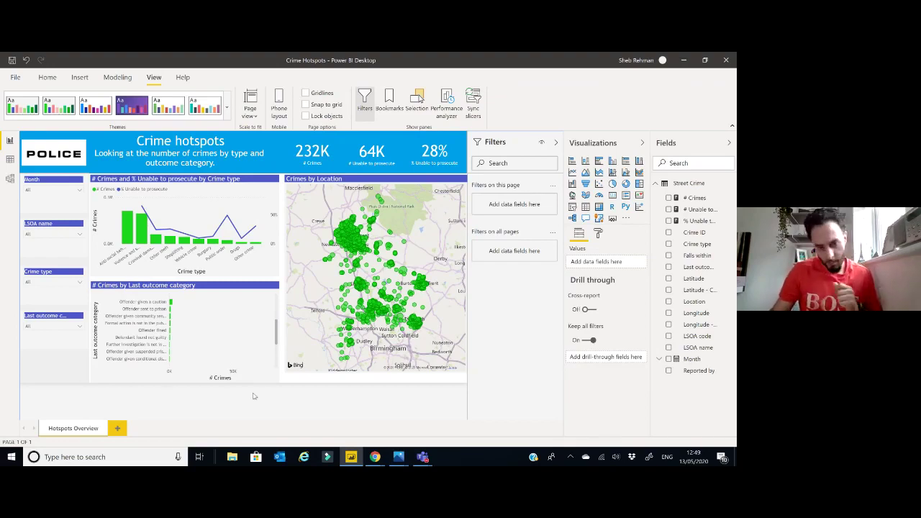
pyautogui.click(364, 182)
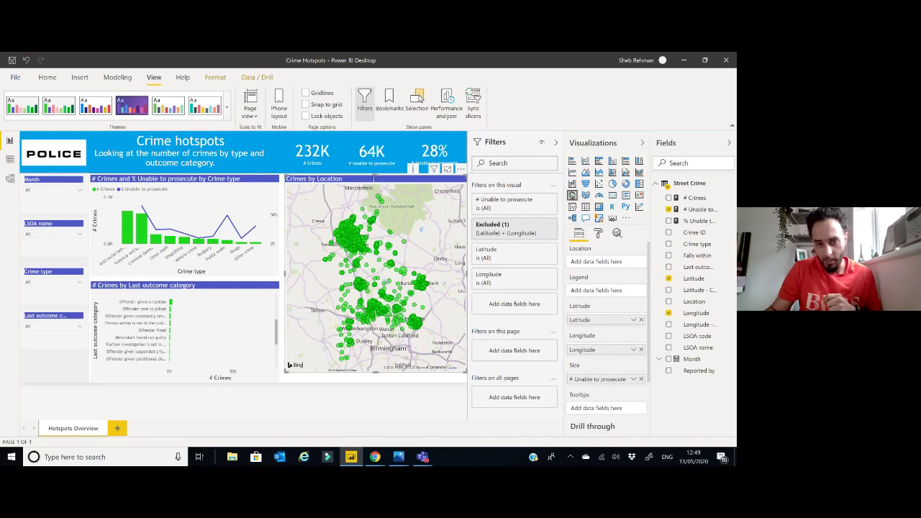
pyautogui.moveTo(374, 177); pyautogui.dragTo(375, 287)
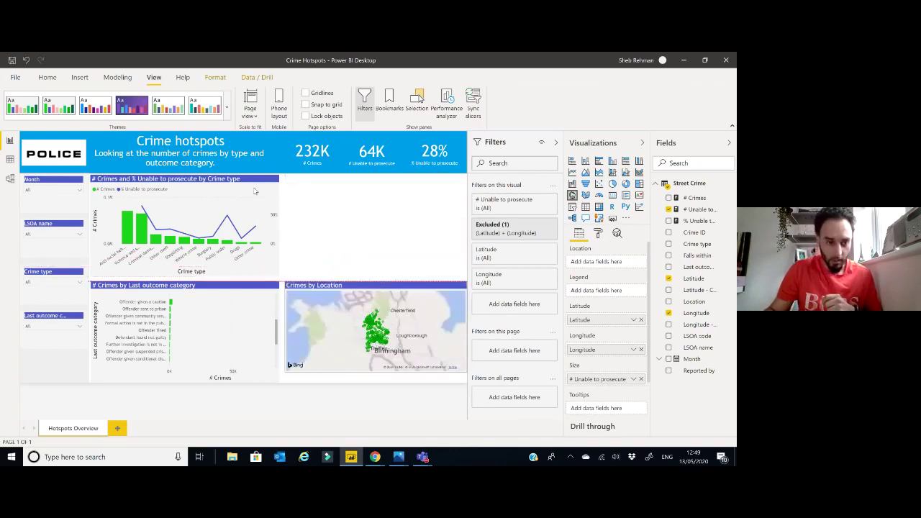
# Step: Convert the # Crimes and % Unable to prosecute by Crime type chart to a matrix and widen it across the space above the map
pyautogui.click(233, 182)
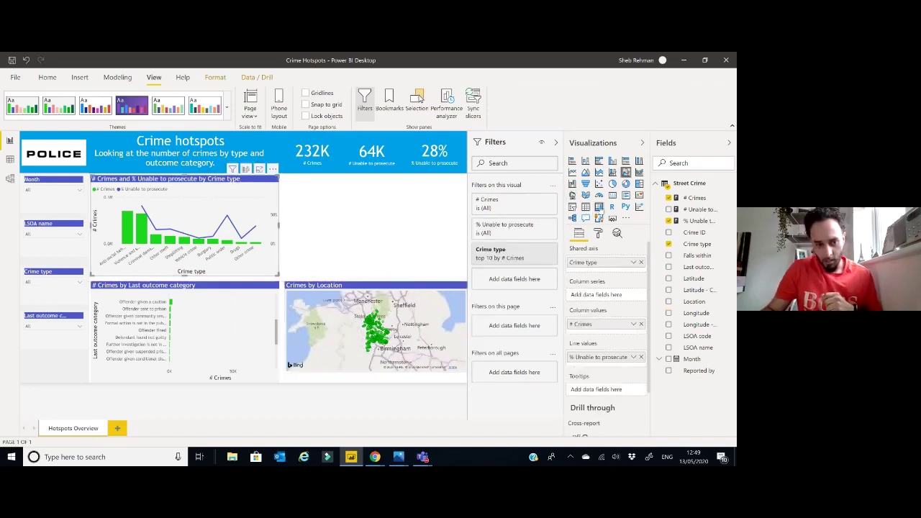
pyautogui.click(598, 206)
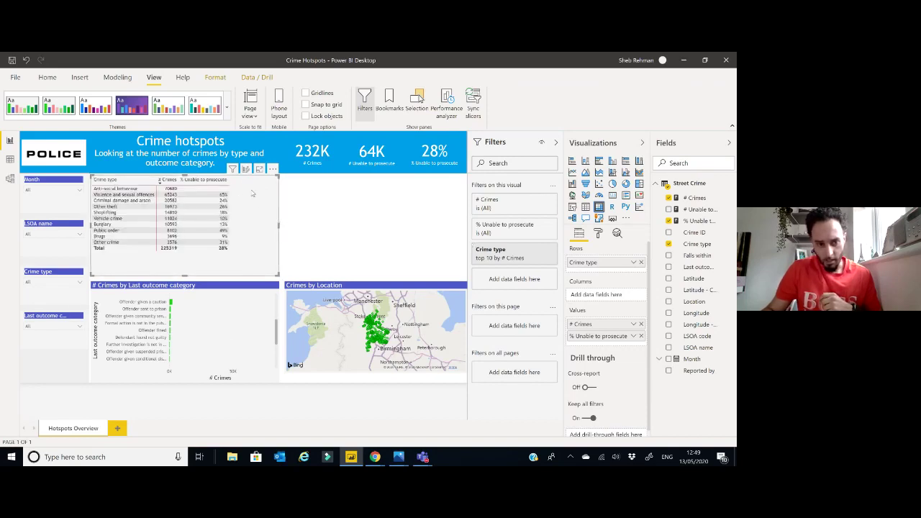
pyautogui.moveTo(279, 225); pyautogui.dragTo(467, 246)
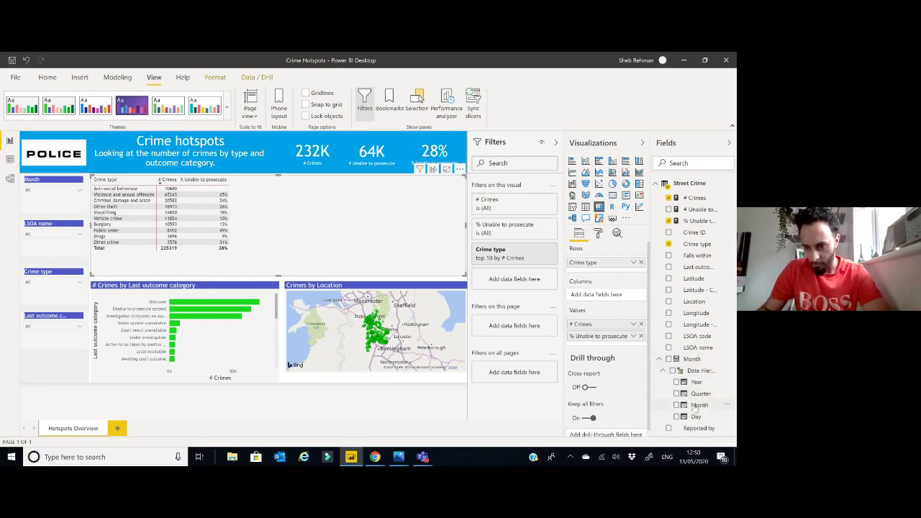
# Step: Add Month from the date hierarchy to the matrix columns and remove % Unable to prosecute from its values
pyautogui.moveTo(697, 408); pyautogui.dragTo(608, 299)
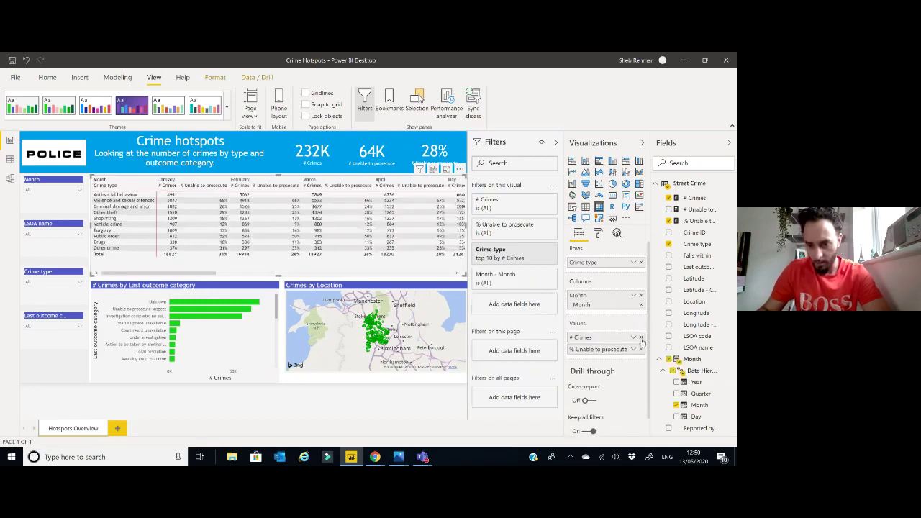
pyautogui.click(641, 349)
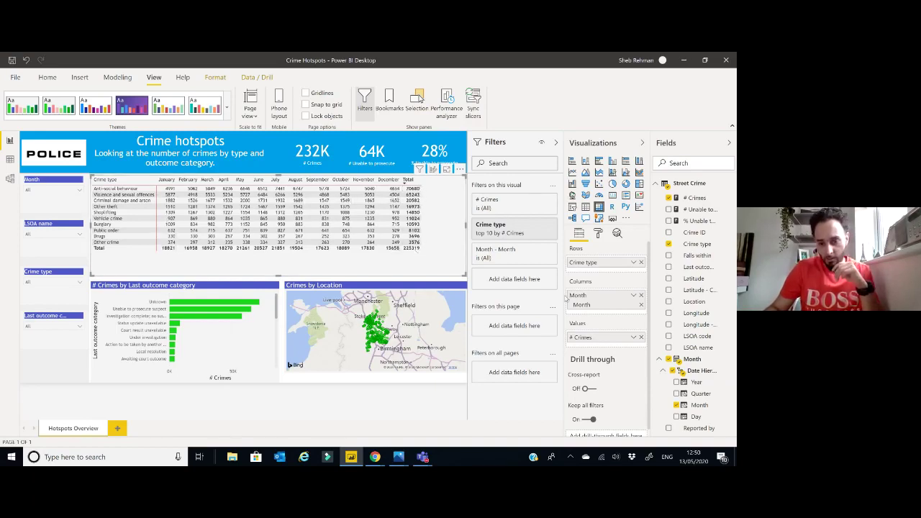
# Step: Start background color conditional formatting for # Crimes in the matrix, formatted by Rules and based on the # Crimes field
pyautogui.click(634, 338)
pyautogui.moveTo(591, 385)
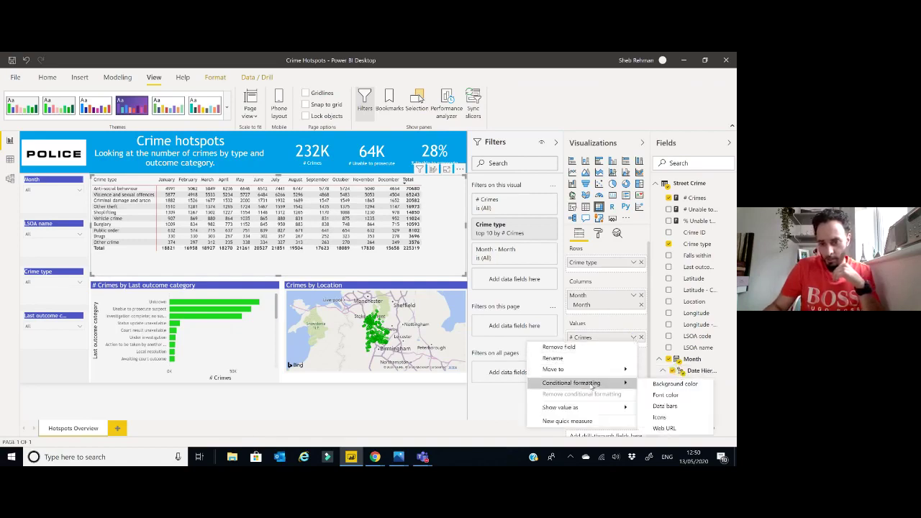
pyautogui.click(663, 385)
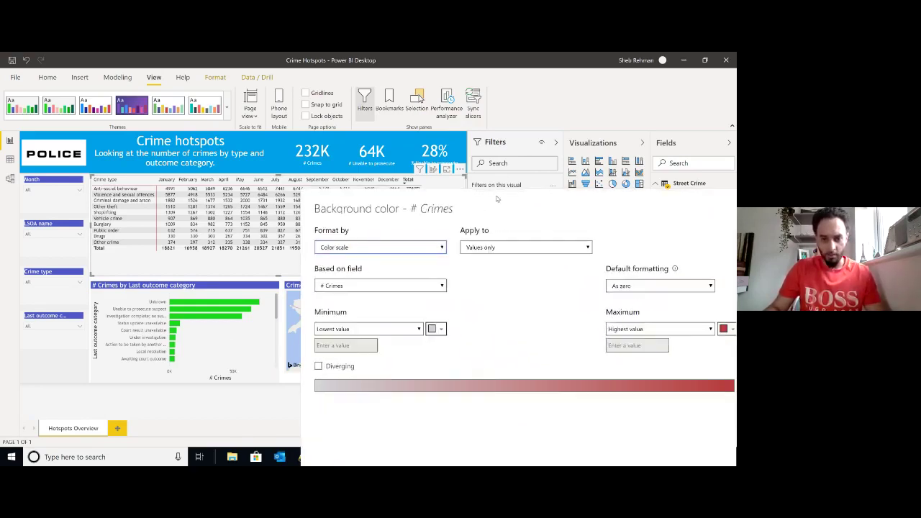
pyautogui.click(434, 252)
pyautogui.click(403, 282)
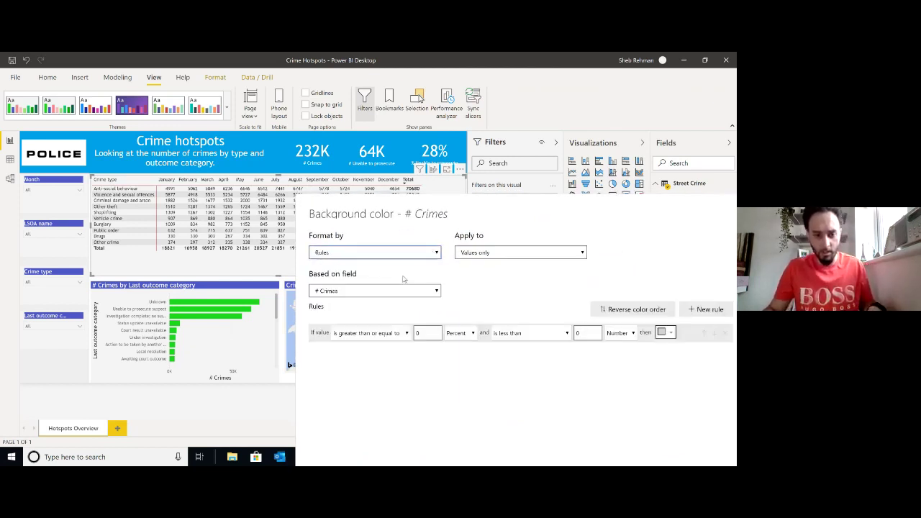
pyautogui.click(379, 294)
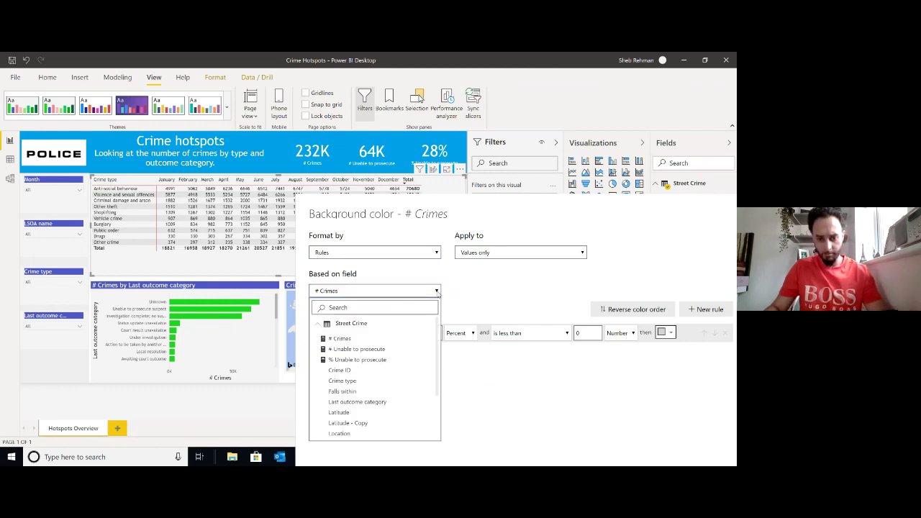
pyautogui.click(437, 291)
# Step: Define the first rule to color values greater than or equal to -50000 and less than 2000 pink
pyautogui.moveTo(425, 332); pyautogui.dragTo(415, 333)
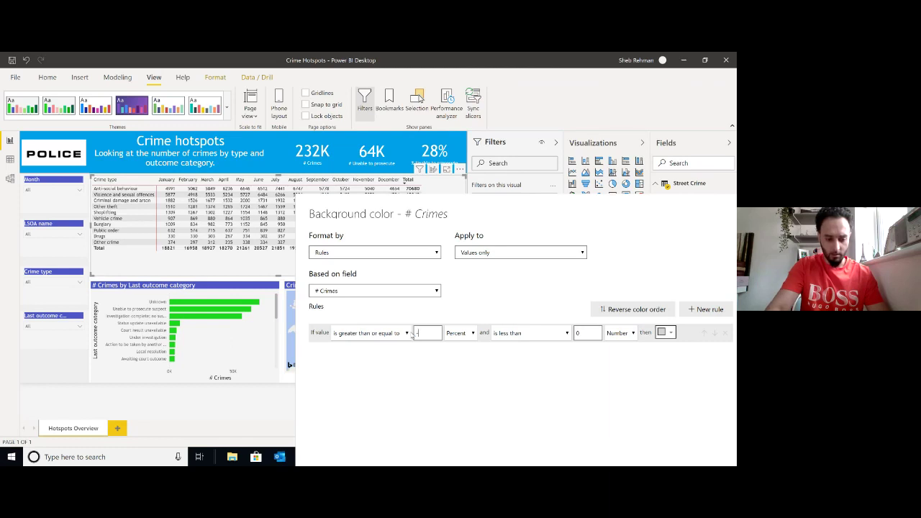
pyautogui.write('-50000')
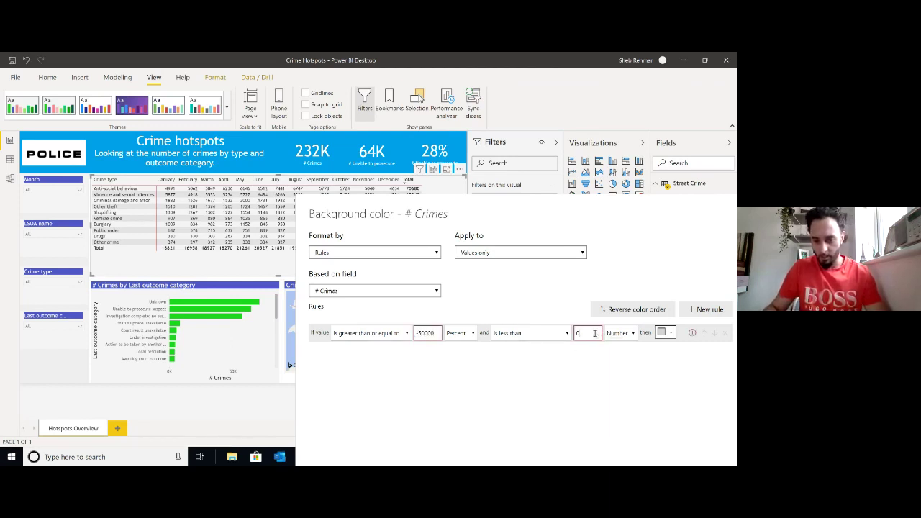
pyautogui.moveTo(594, 333); pyautogui.dragTo(568, 333)
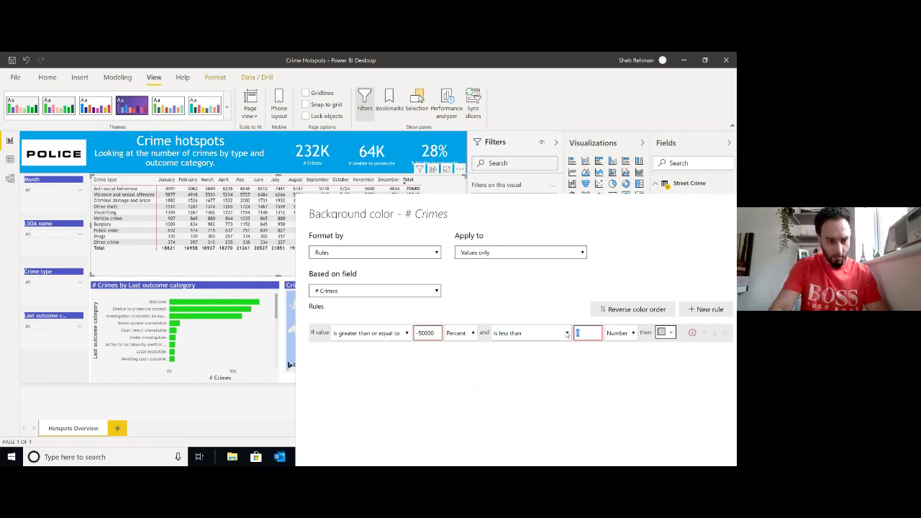
pyautogui.write('2000')
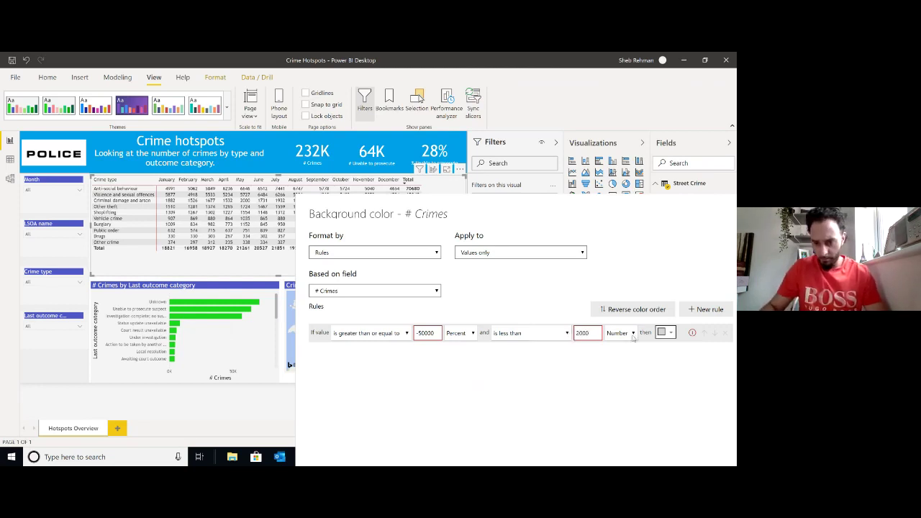
pyautogui.click(669, 334)
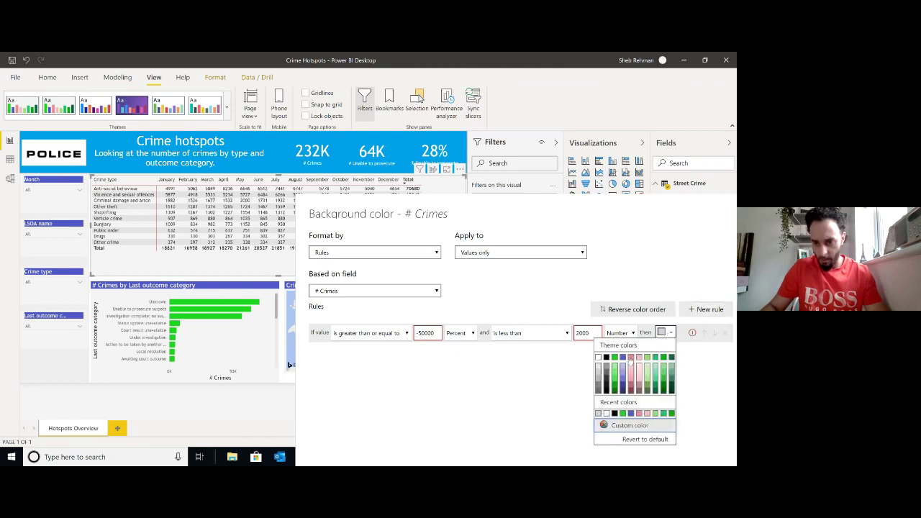
pyautogui.click(632, 359)
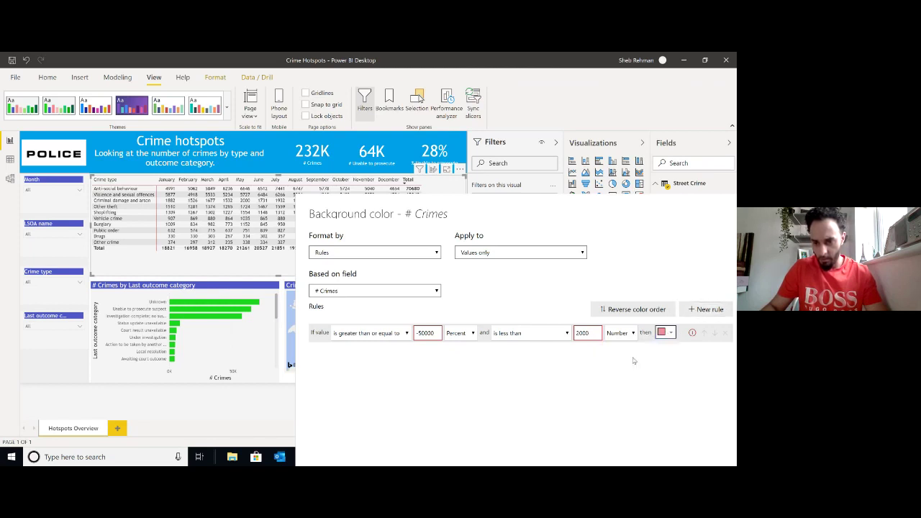
# Step: Add a second rule coloring values greater than or equal to 2000 and less than 50000 green
pyautogui.click(705, 309)
pyautogui.doubleClick(430, 350)
pyautogui.write('2000')
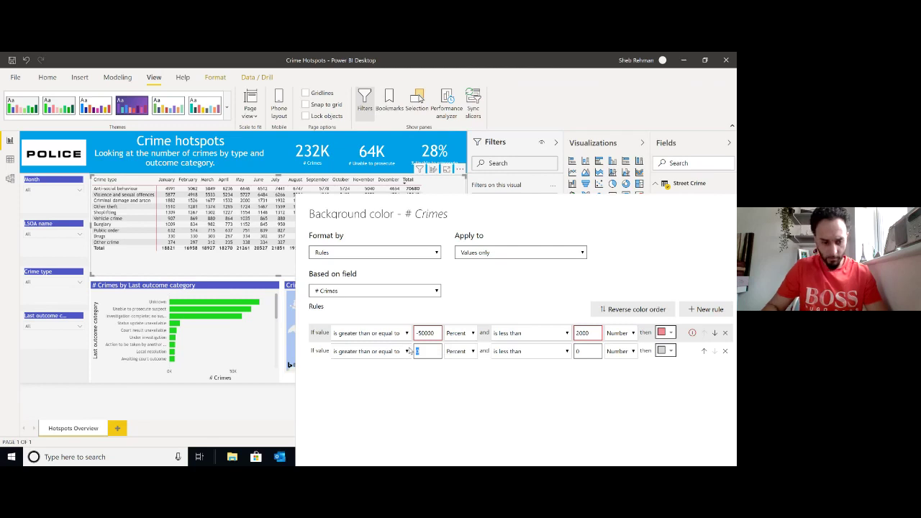
pyautogui.press('Tab')
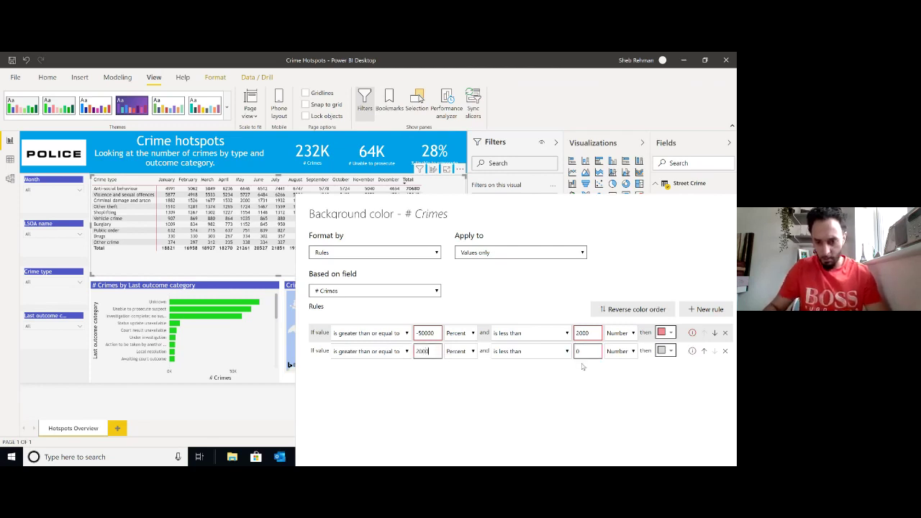
pyautogui.write('50000')
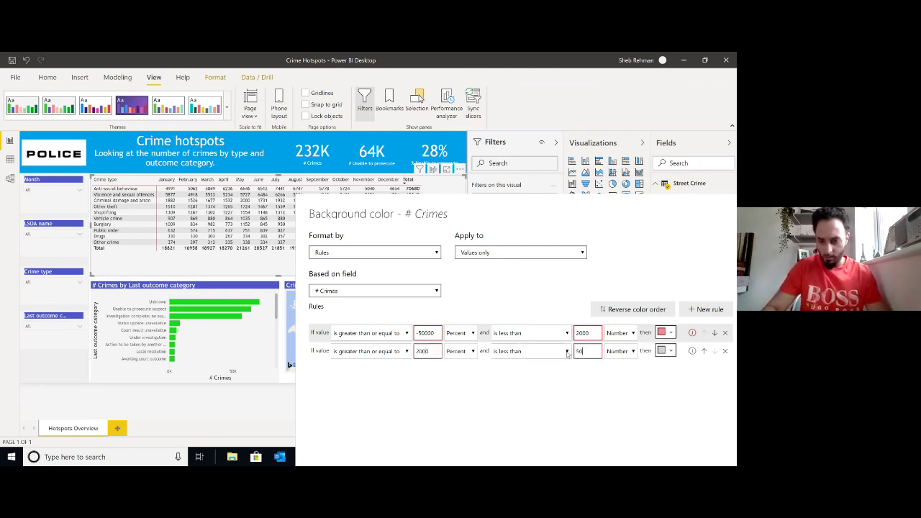
pyautogui.click(669, 354)
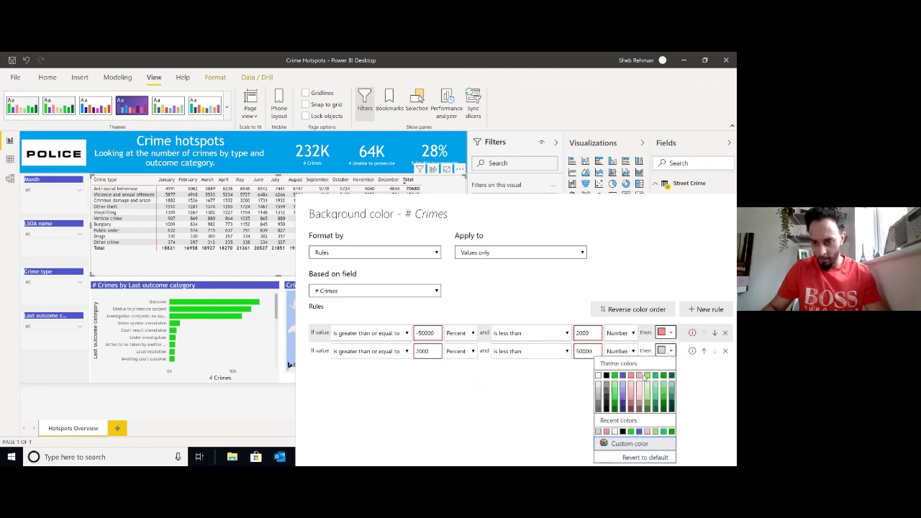
pyautogui.click(614, 376)
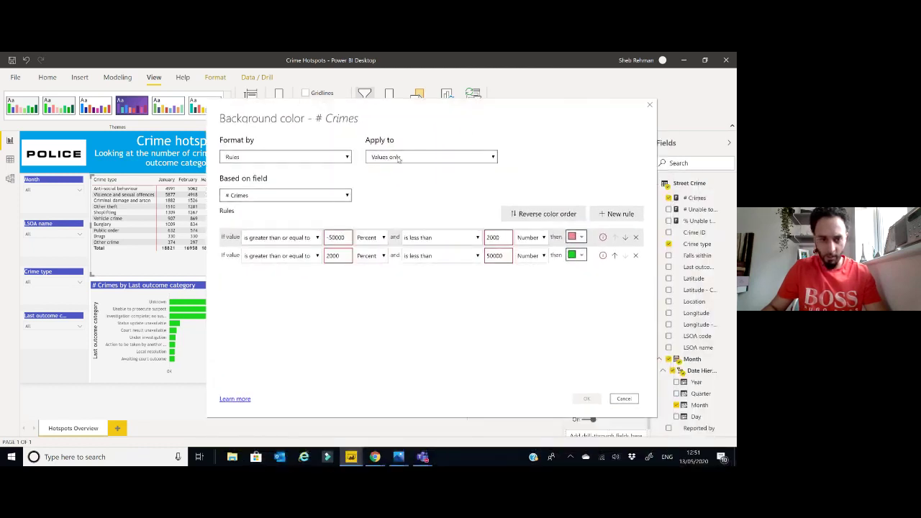
# Step: Keep the formatting on Values only, switch both rules' lower limits to Number, and apply the background colors
pyautogui.click(474, 160)
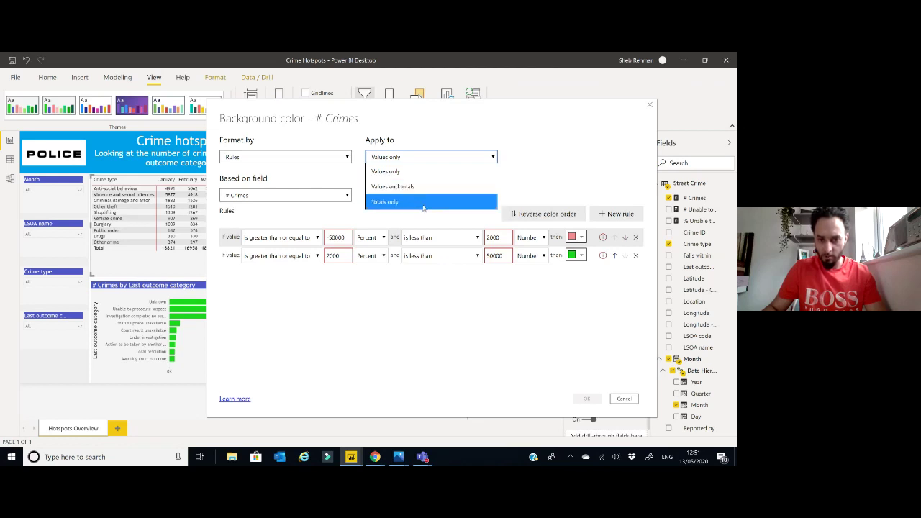
pyautogui.click(433, 173)
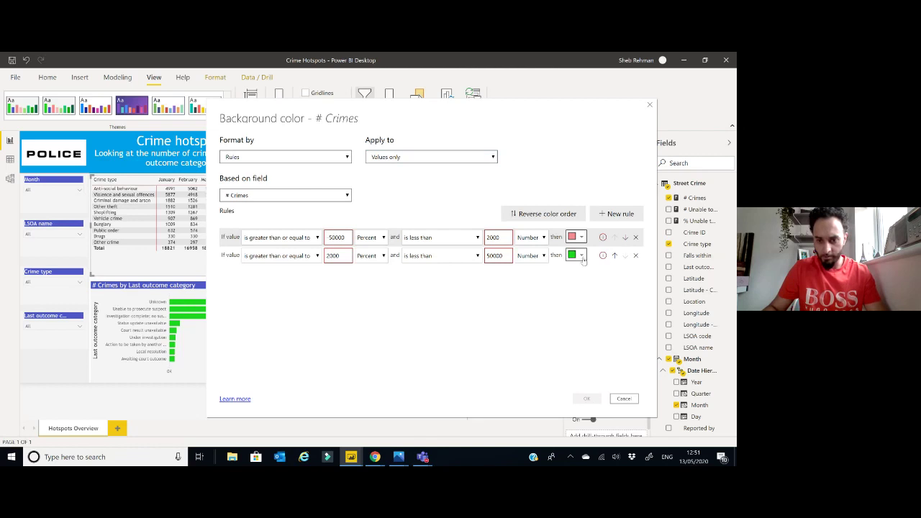
pyautogui.click(373, 240)
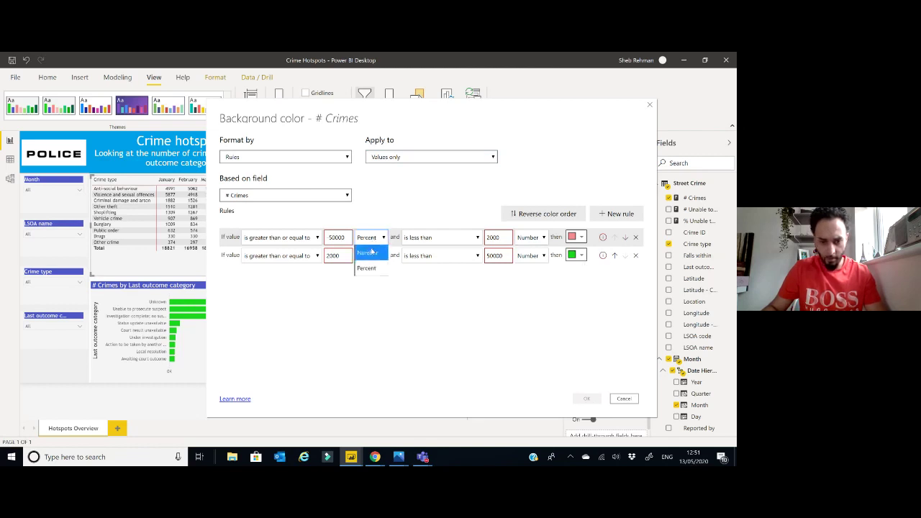
pyautogui.click(368, 251)
pyautogui.click(370, 256)
pyautogui.click(368, 271)
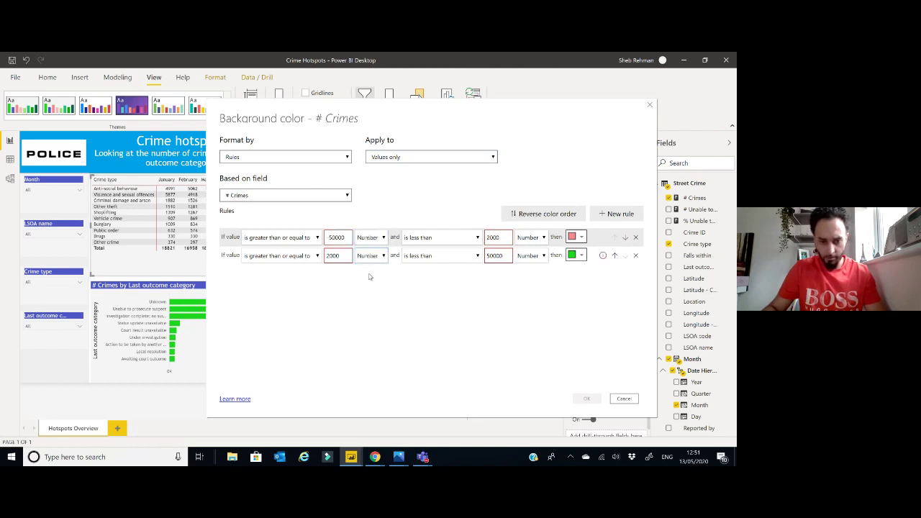
pyautogui.click(586, 399)
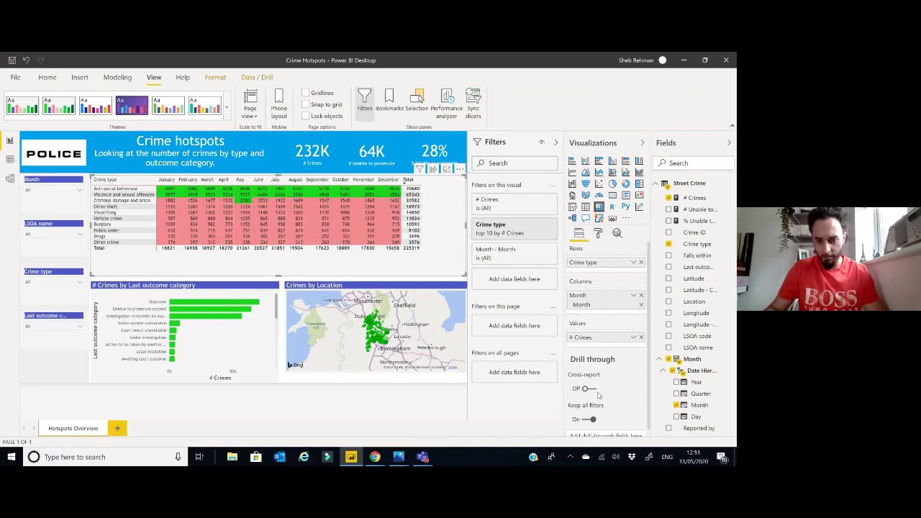
# Step: Extend the # Crimes background color rules to Values and totals
pyautogui.click(633, 338)
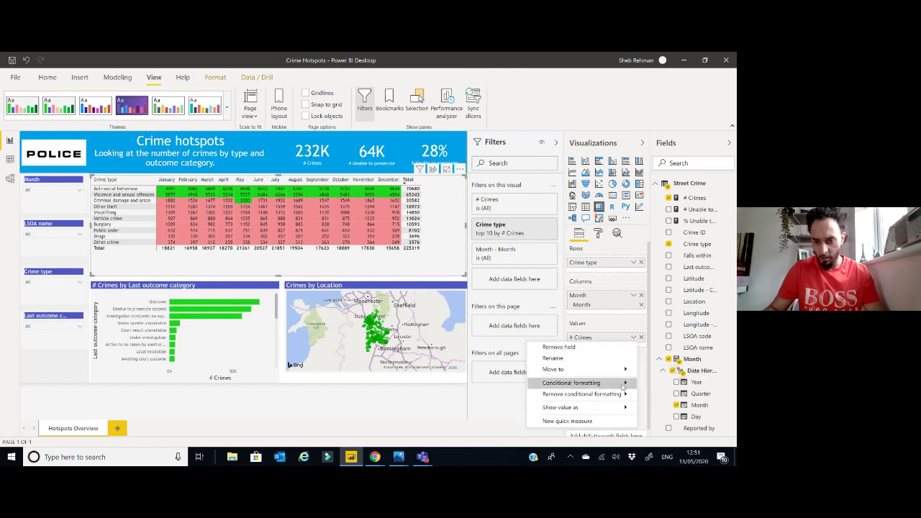
pyautogui.click(513, 318)
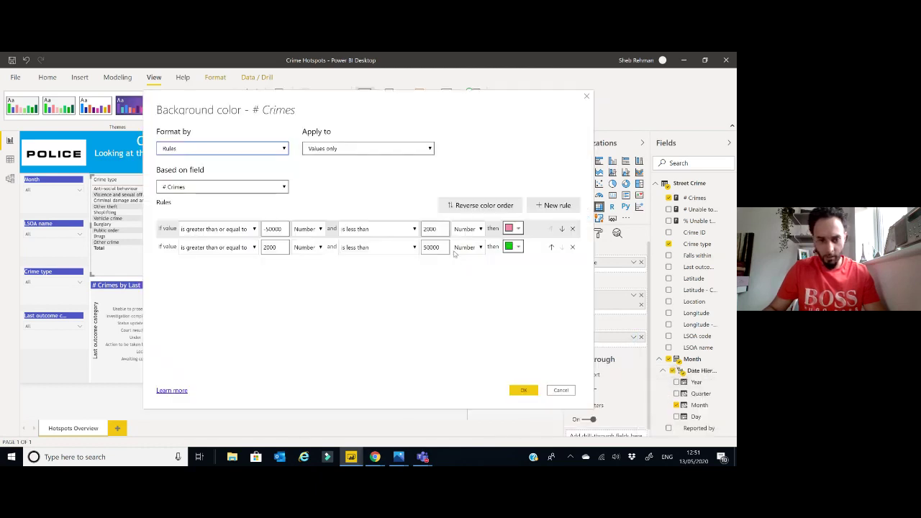
pyautogui.click(385, 148)
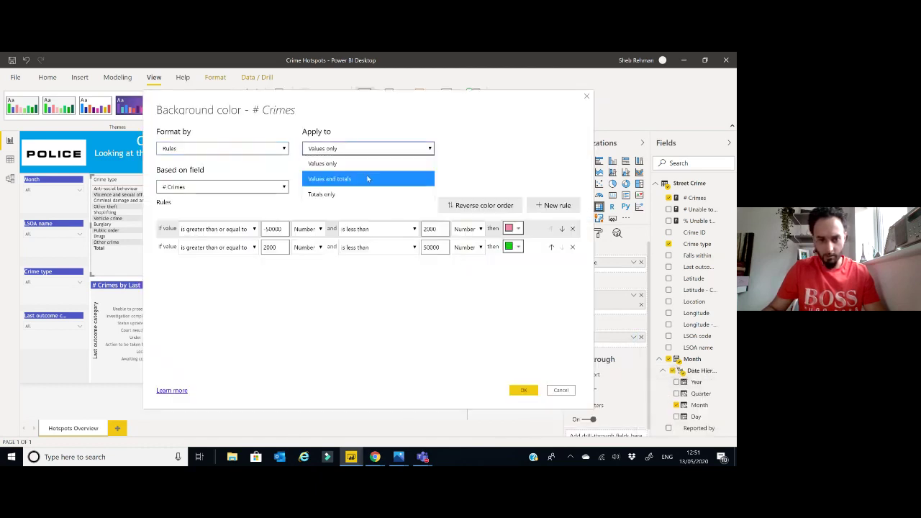
pyautogui.click(367, 178)
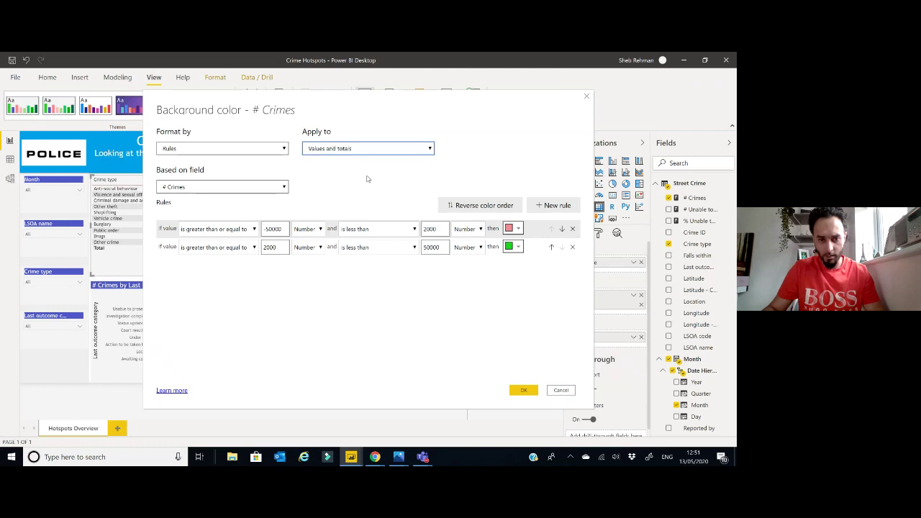
pyautogui.click(524, 391)
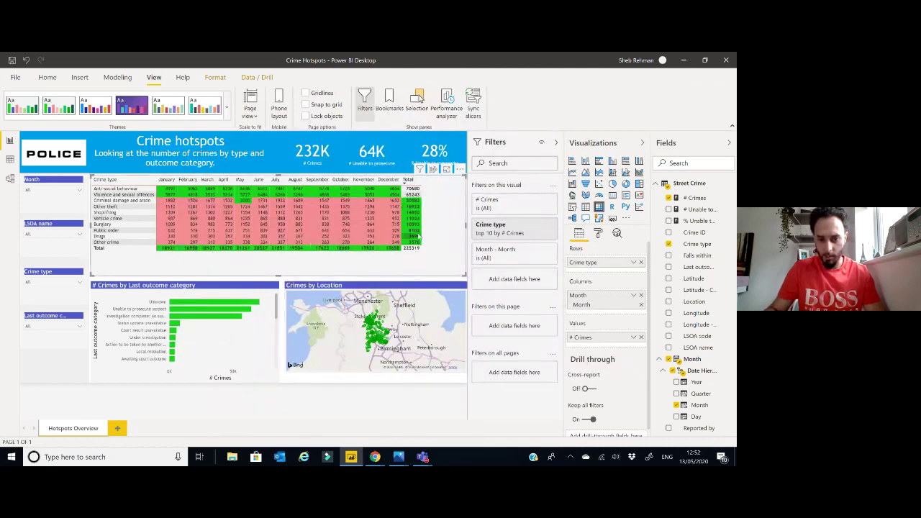
# Step: Restrict the # Crimes background color rules in the matrix to Totals only
pyautogui.click(633, 337)
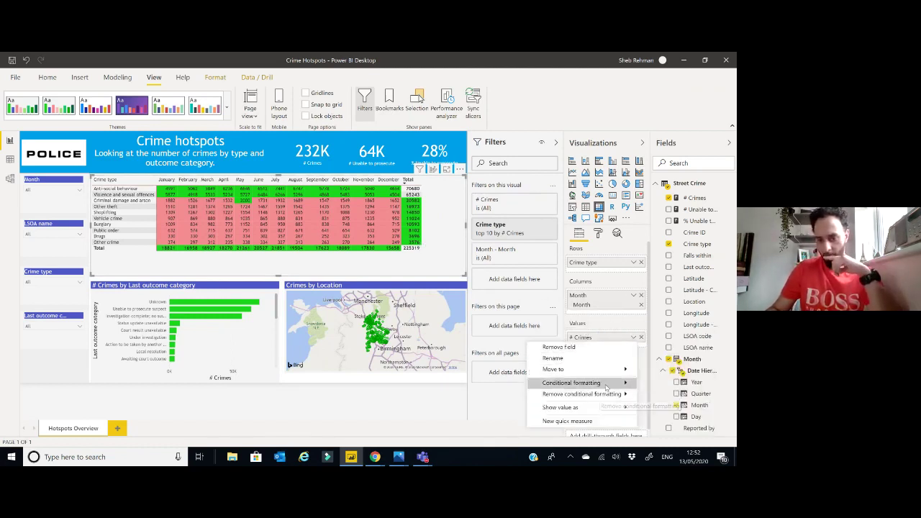
pyautogui.moveTo(605, 386)
pyautogui.click(665, 389)
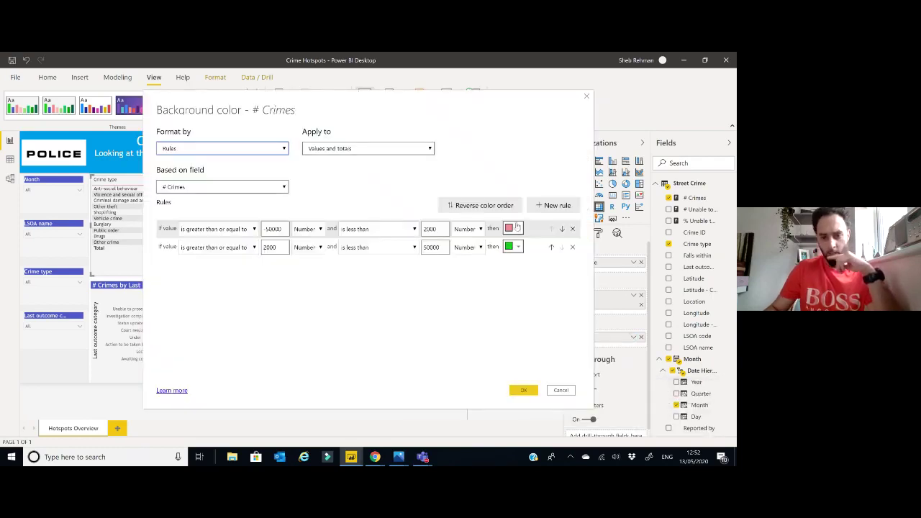
pyautogui.click(356, 149)
pyautogui.click(349, 193)
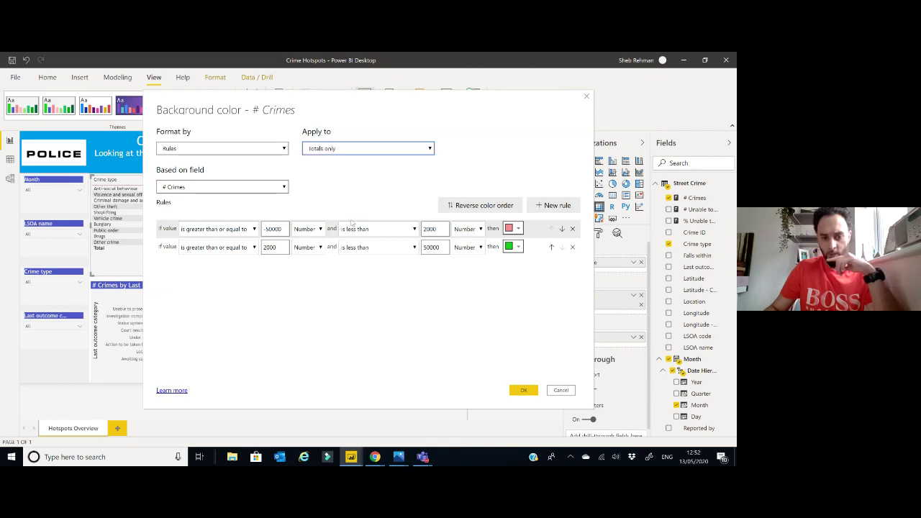
# Step: Set the pink rule's upper limit and the green rule's lower limit to 5000, and apply the background colors
pyautogui.click(431, 228)
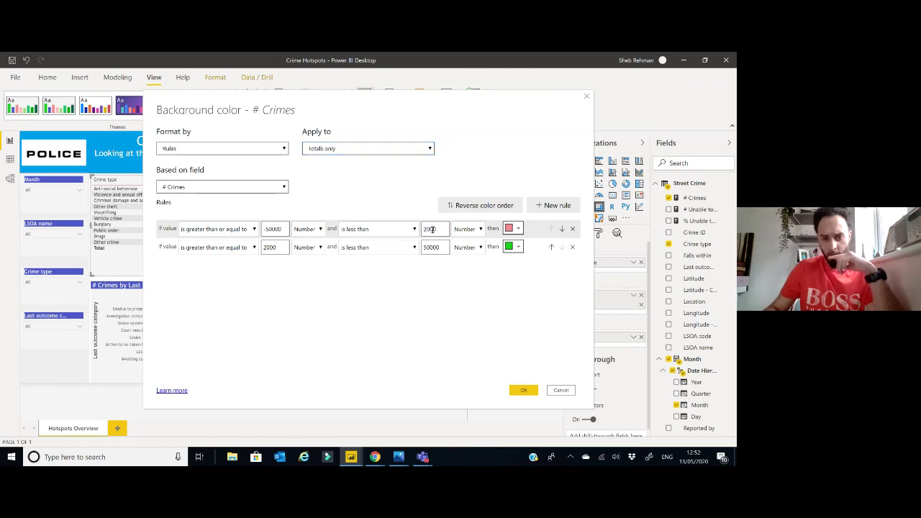
pyautogui.moveTo(477, 99); pyautogui.dragTo(508, 136)
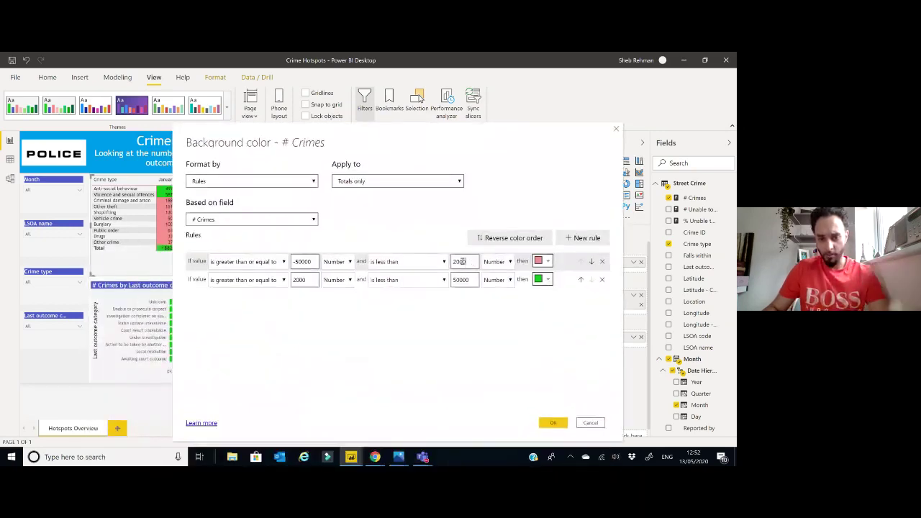
pyautogui.moveTo(475, 261); pyautogui.dragTo(446, 262)
pyautogui.write('5000')
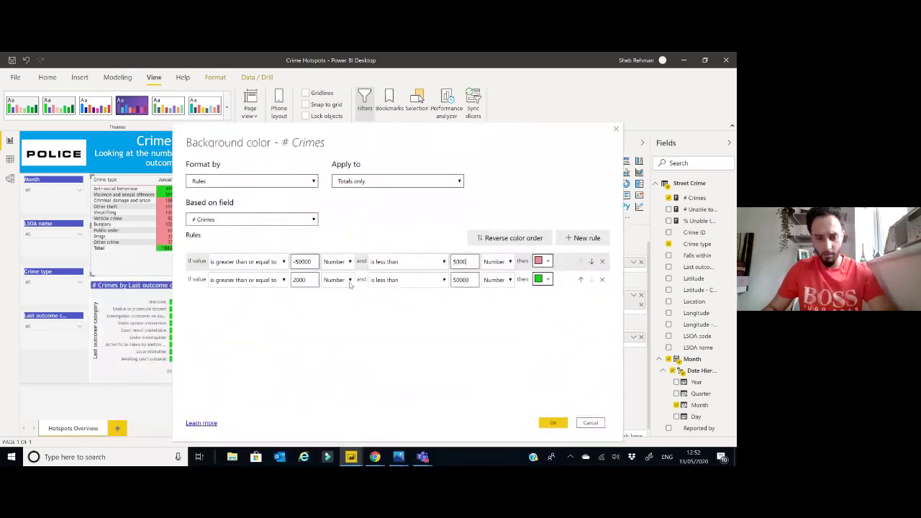
pyautogui.moveTo(311, 279); pyautogui.dragTo(281, 280)
pyautogui.write('5000')
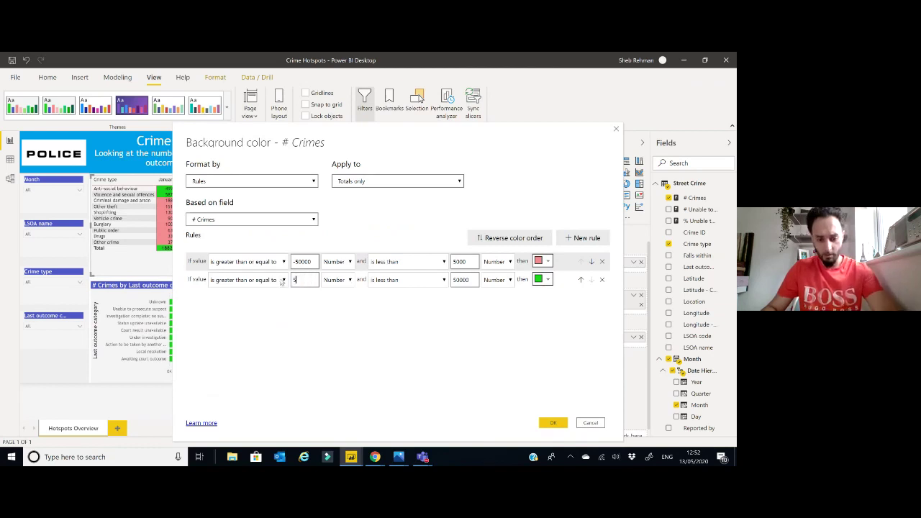
pyautogui.click(552, 423)
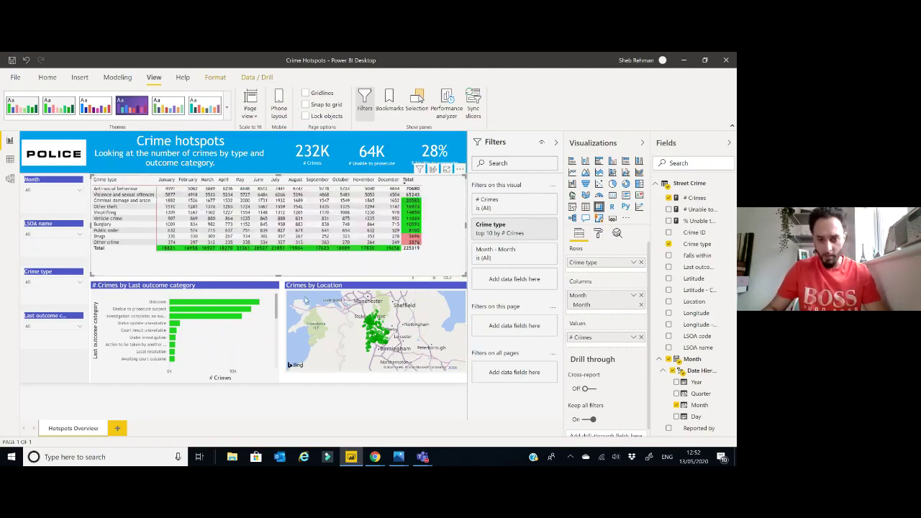
# Step: Start conditional font color formatting for # Crimes and set it to format by Rules
pyautogui.click(634, 340)
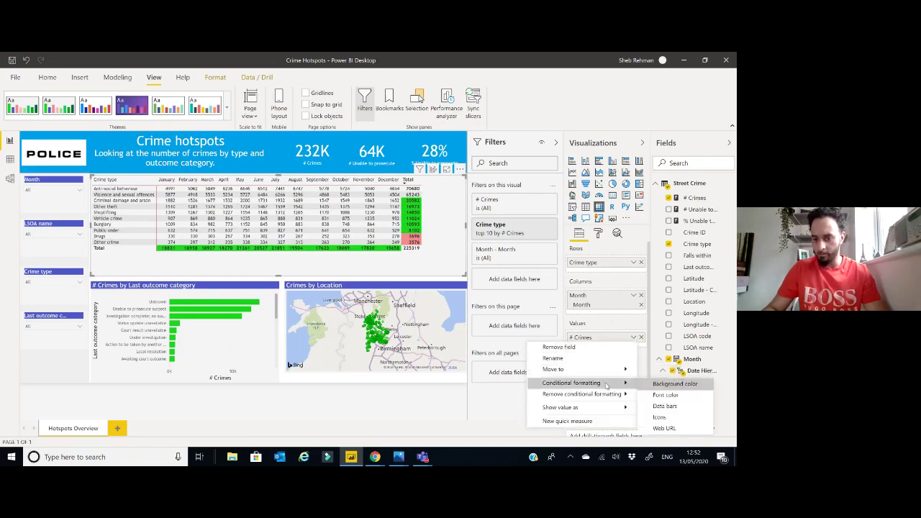
pyautogui.moveTo(609, 383)
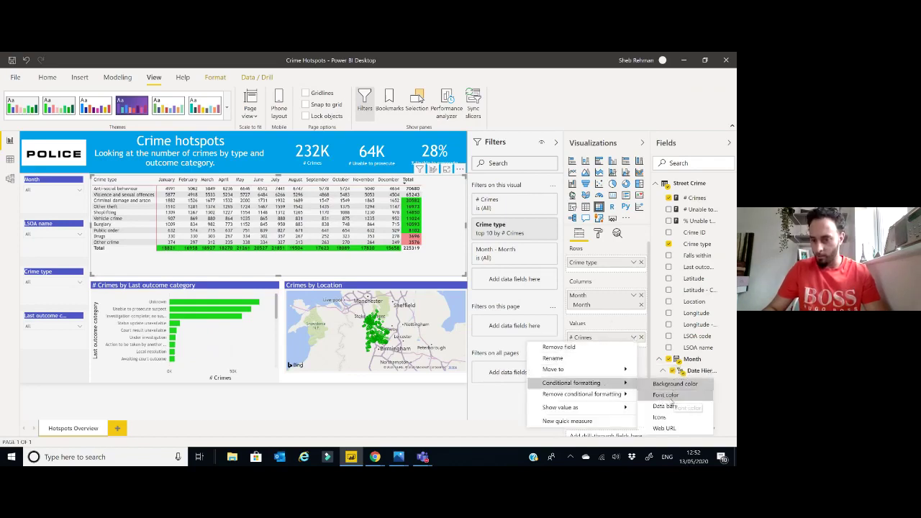
pyautogui.click(663, 397)
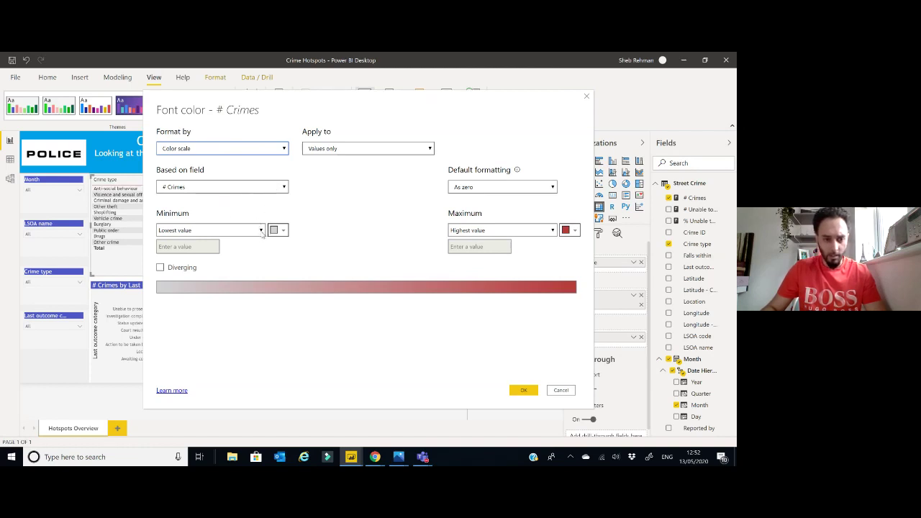
pyautogui.click(261, 231)
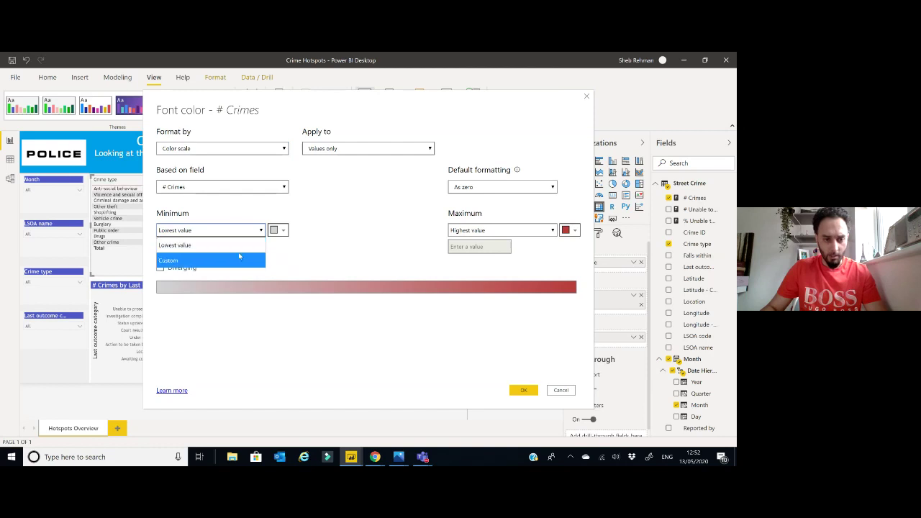
pyautogui.click(241, 247)
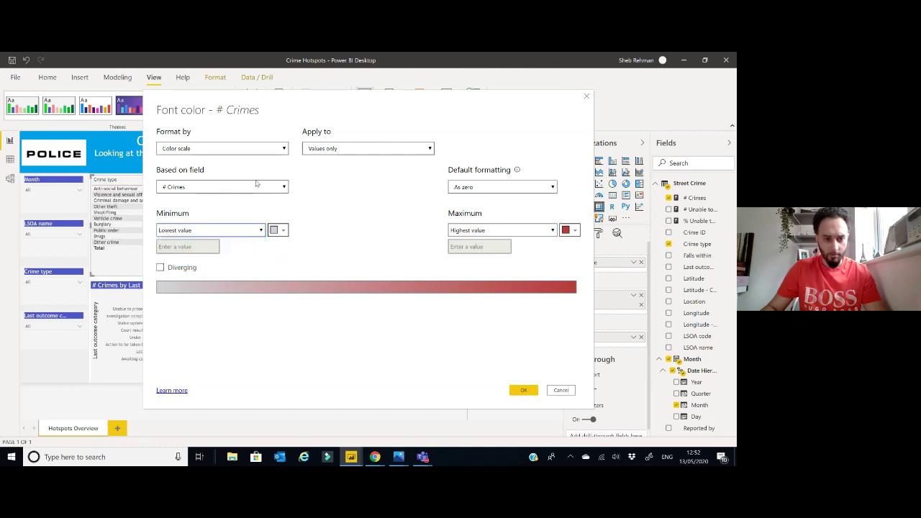
pyautogui.click(284, 148)
pyautogui.click(245, 178)
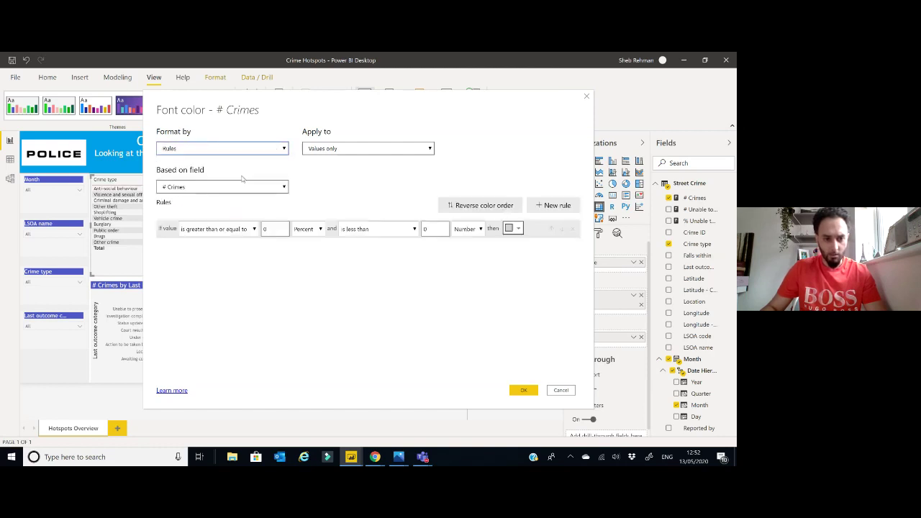
# Step: Define the first font color rule to show numbers greater than or equal to -50000 and less than 1000 in pink
pyautogui.click(254, 229)
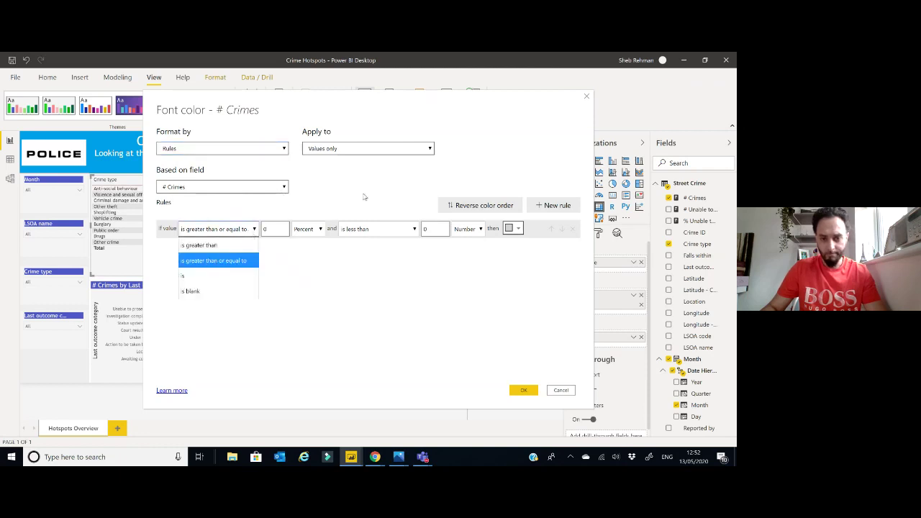
pyautogui.click(273, 229)
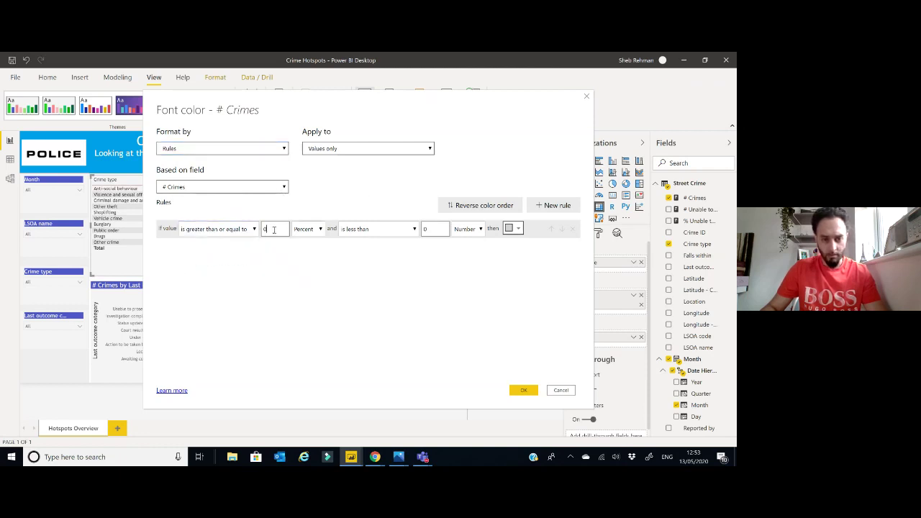
pyautogui.moveTo(273, 230); pyautogui.dragTo(262, 230)
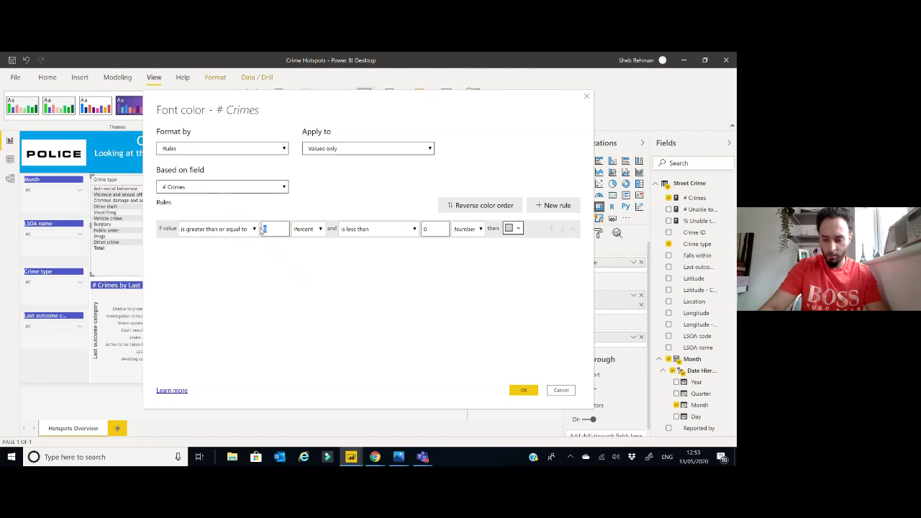
pyautogui.write('50000')
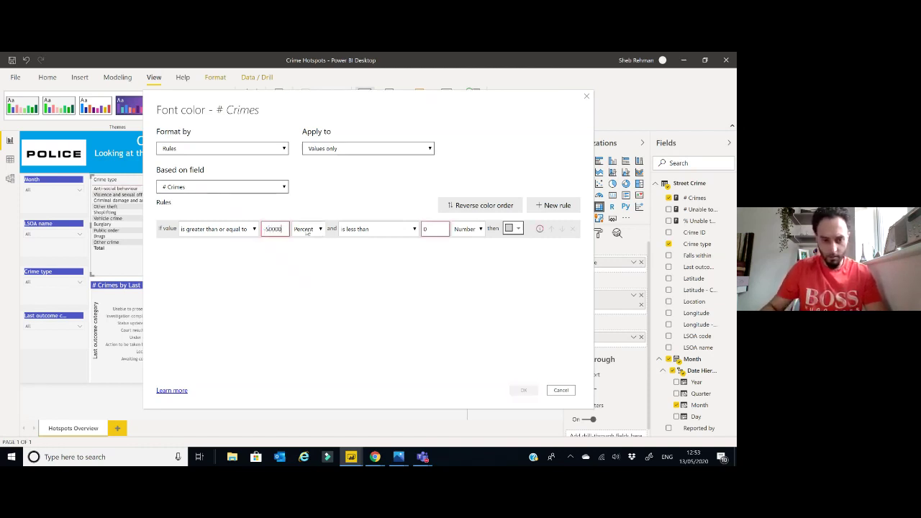
pyautogui.click(308, 230)
pyautogui.click(308, 245)
pyautogui.click(430, 230)
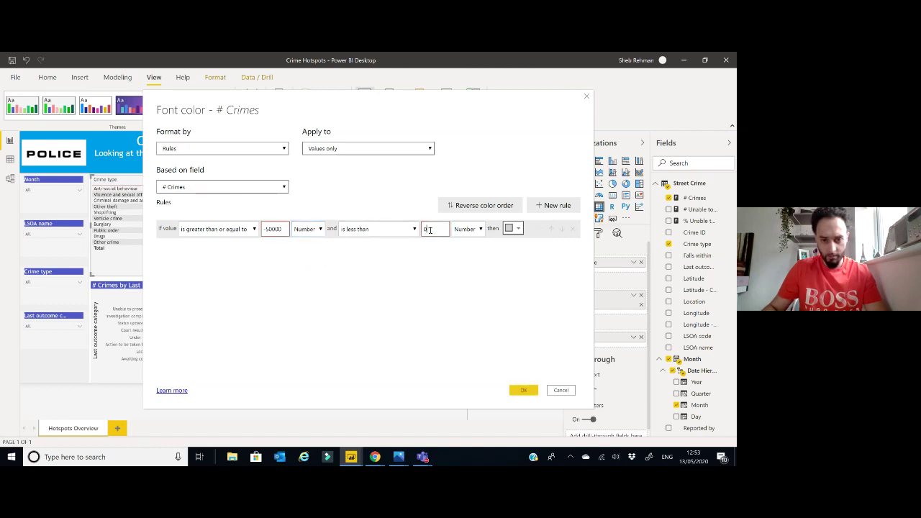
pyautogui.moveTo(433, 229); pyautogui.dragTo(424, 229)
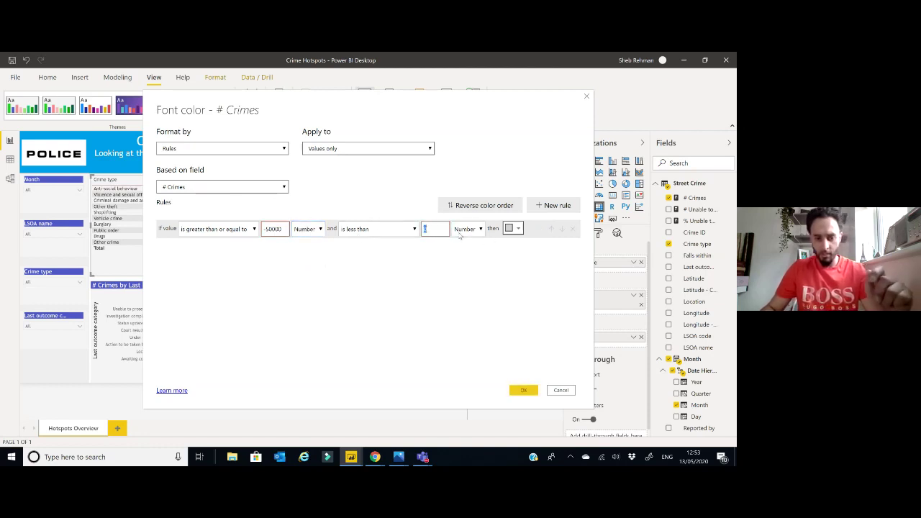
pyautogui.write('1')
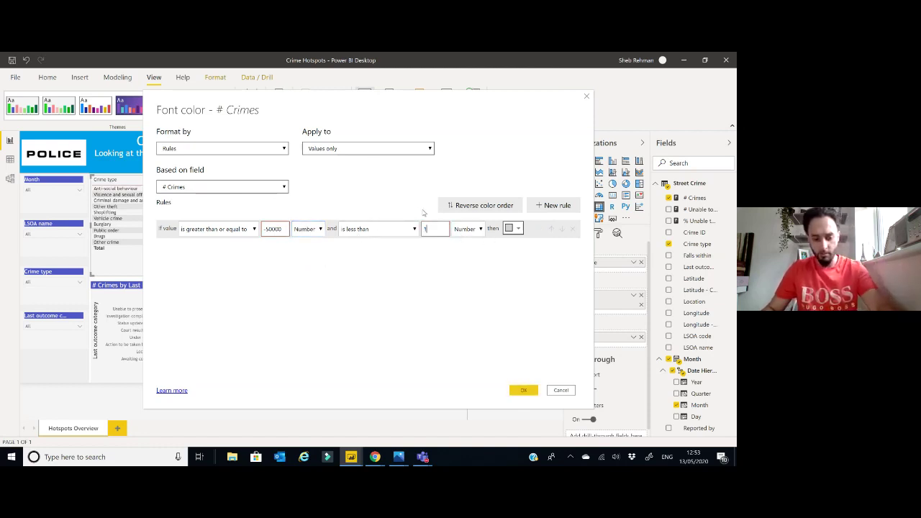
pyautogui.write('000')
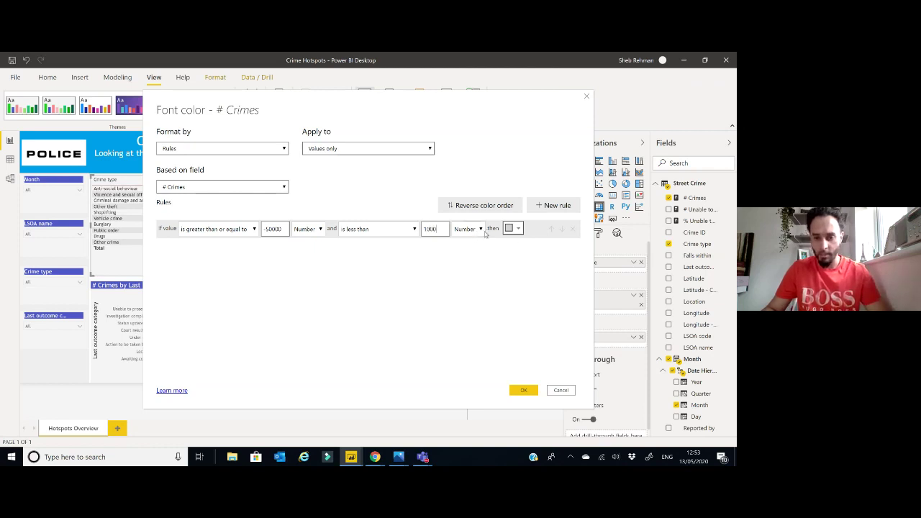
pyautogui.click(518, 228)
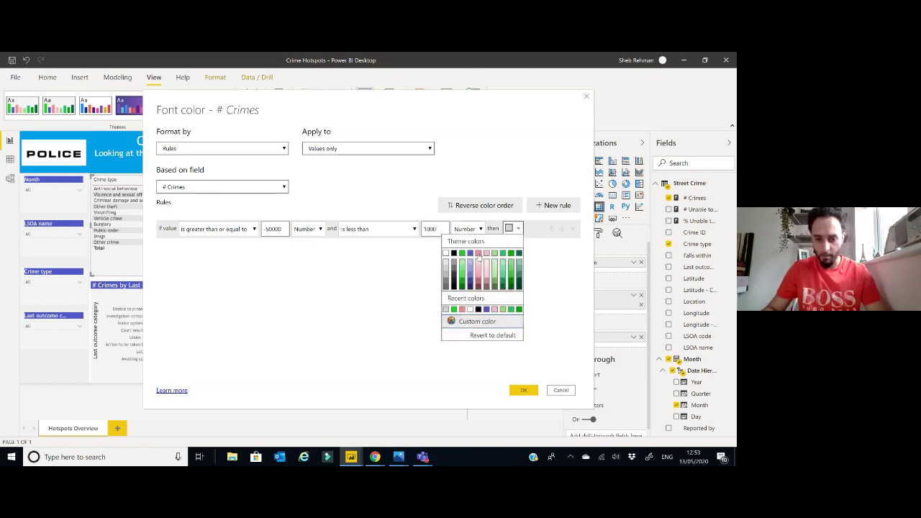
pyautogui.click(479, 256)
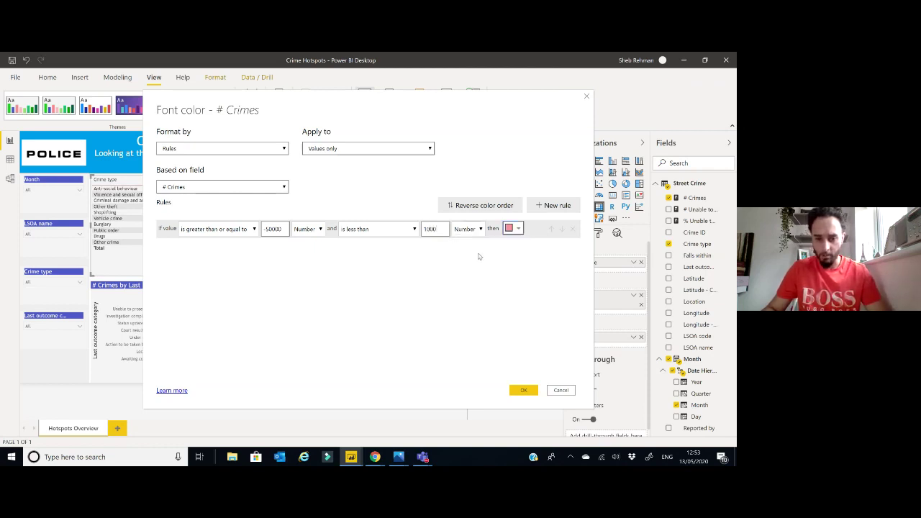
# Step: Add a second rule showing numbers greater than or equal to 1000 and less than 500000 in green, and apply the font colors
pyautogui.click(550, 206)
pyautogui.doubleClick(279, 248)
pyautogui.write('10')
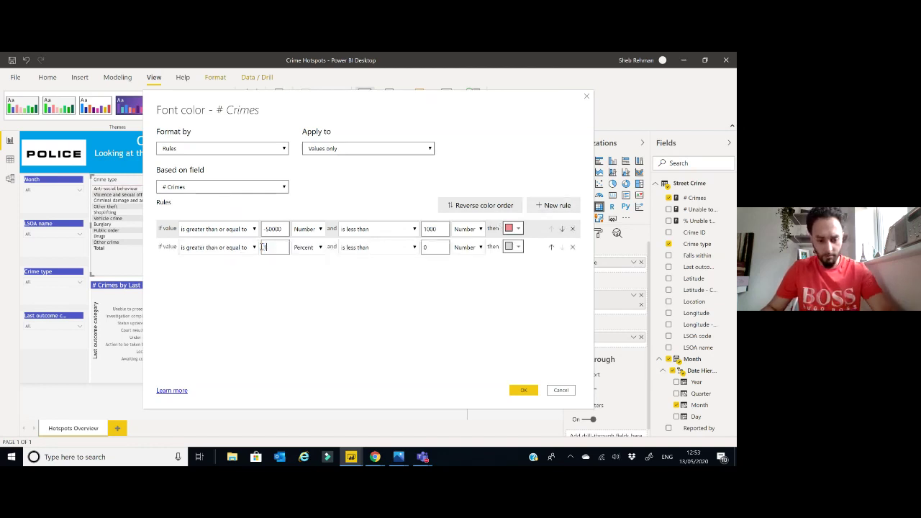
pyautogui.write('00')
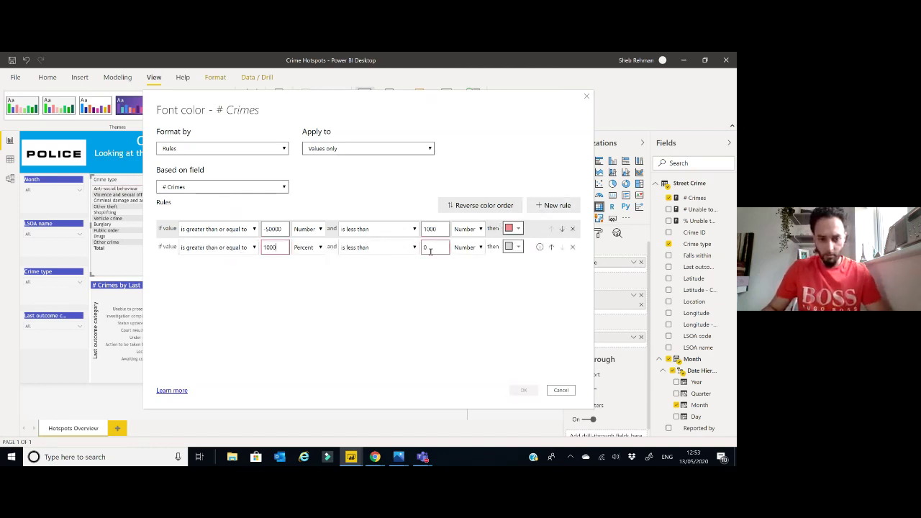
pyautogui.doubleClick(424, 248)
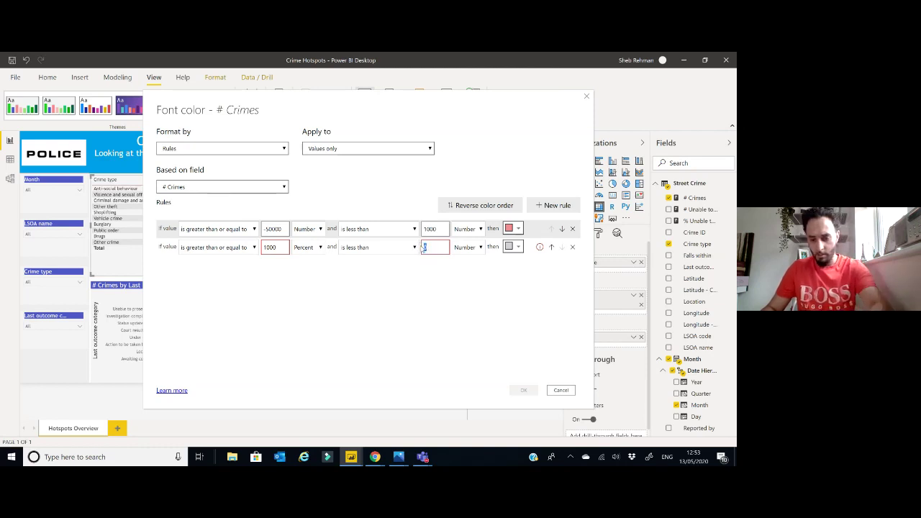
pyautogui.write('500000')
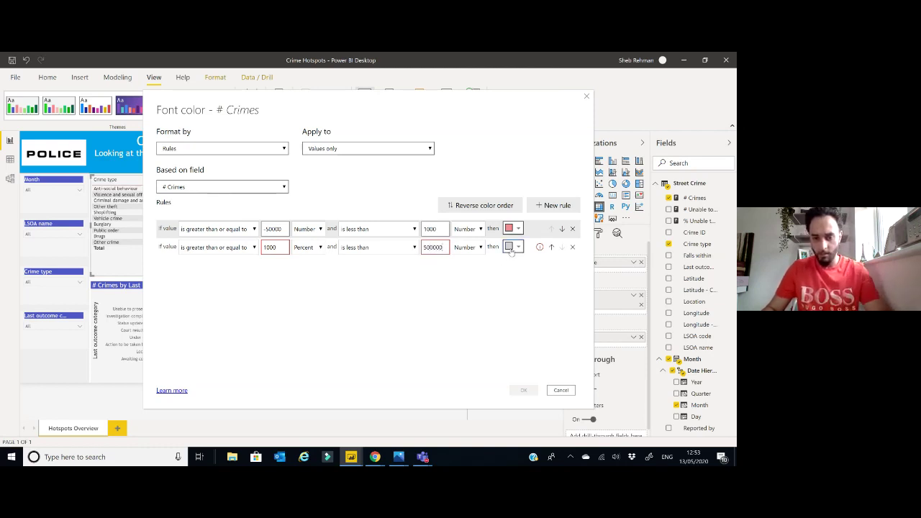
pyautogui.click(512, 247)
pyautogui.click(463, 271)
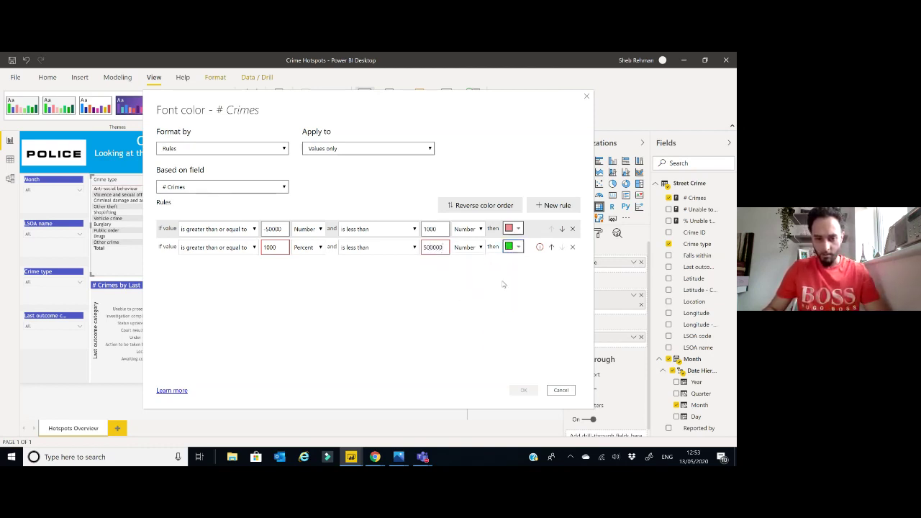
pyautogui.click(296, 249)
pyautogui.click(302, 279)
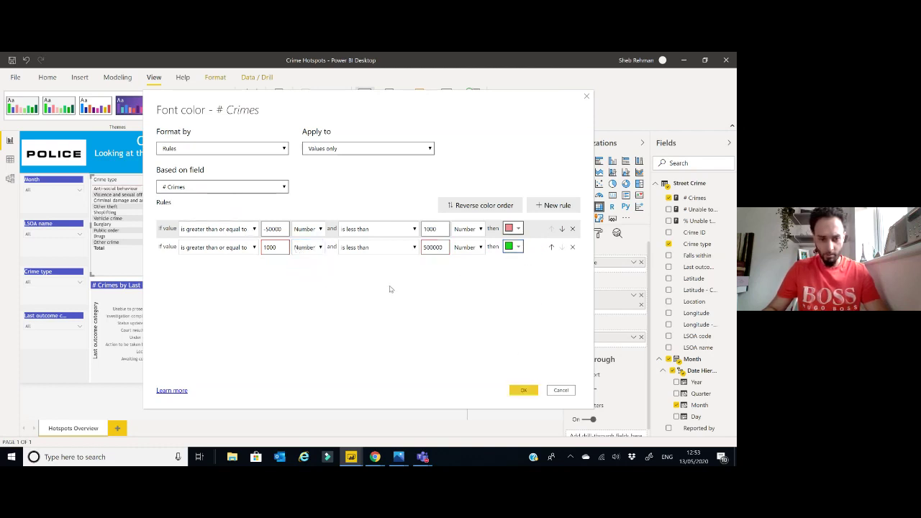
pyautogui.click(523, 390)
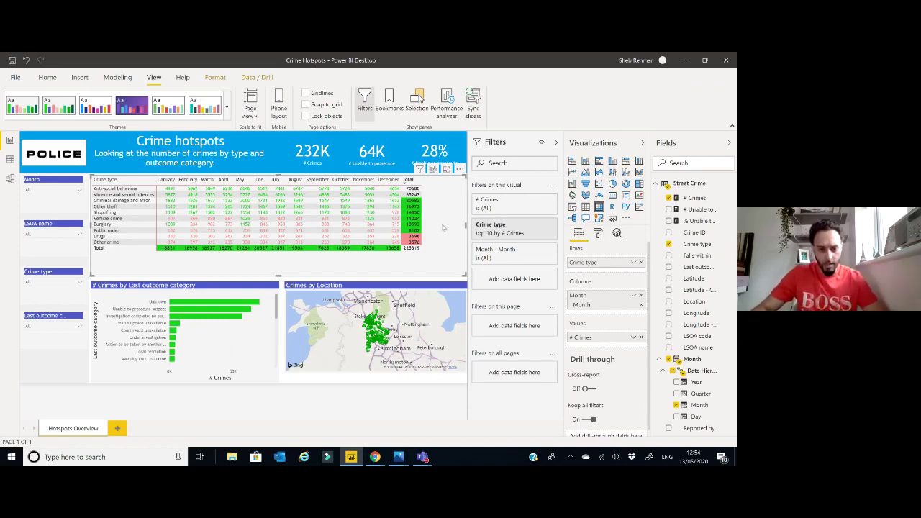
# Step: Narrow the crime matrix to about the width of the bar chart below it and insert a widened Q&A visual in the freed space
pyautogui.moveTo(466, 225); pyautogui.dragTo(282, 241)
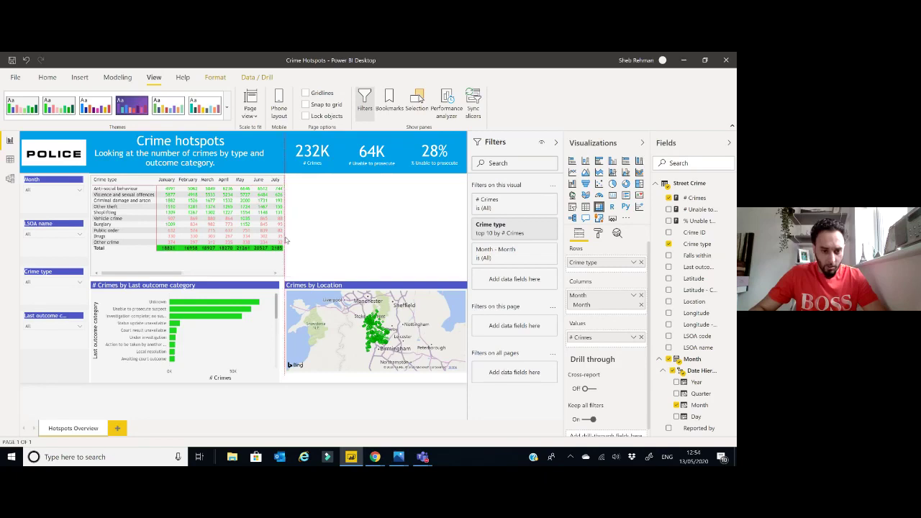
pyautogui.click(322, 215)
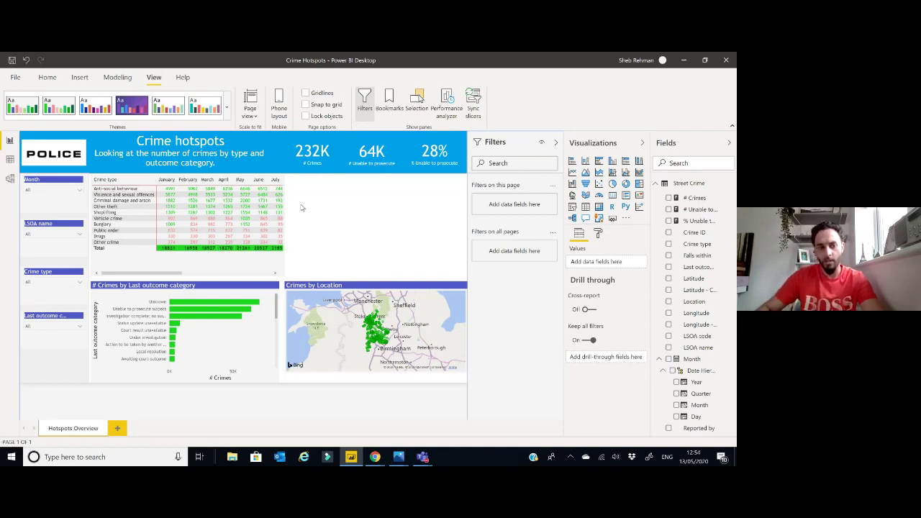
pyautogui.click(319, 242)
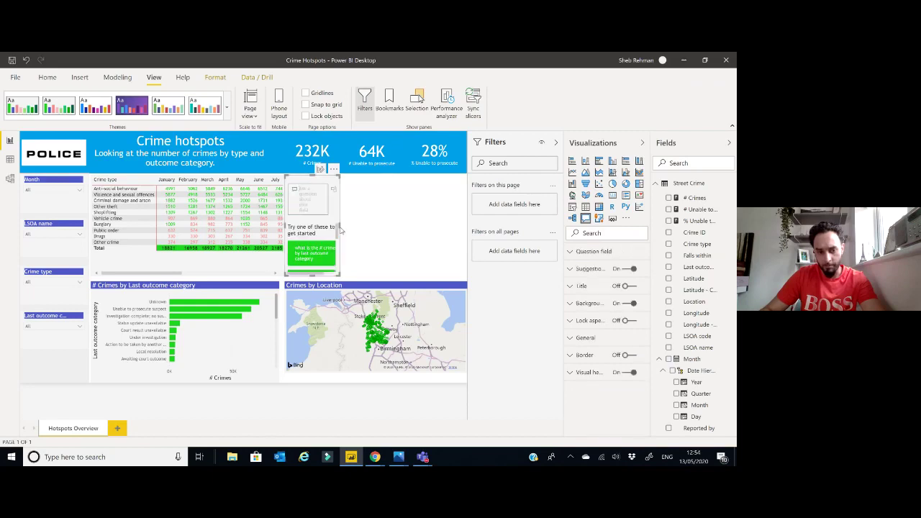
pyautogui.moveTo(339, 227); pyautogui.dragTo(448, 243)
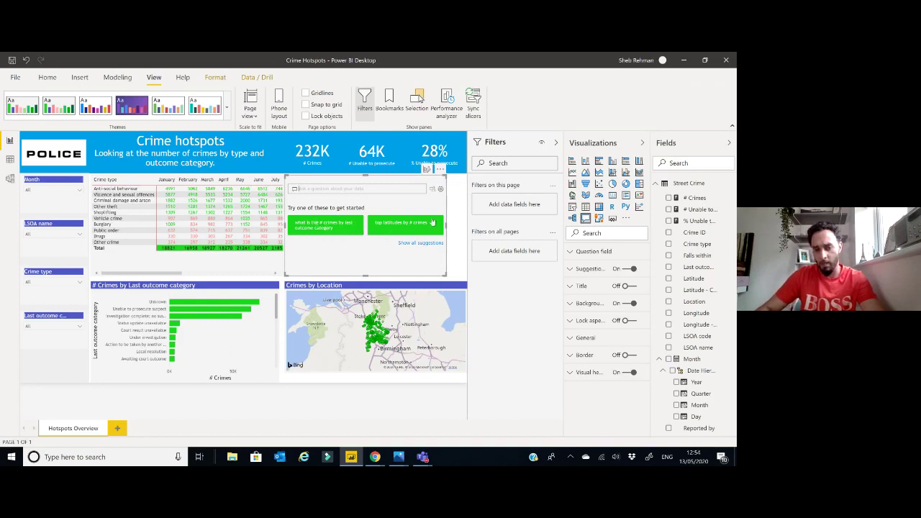
# Step: Open the Q&A setup of the Q&A visual and look through its Review questions, Teach Q&A and Manage terms pages
pyautogui.click(442, 191)
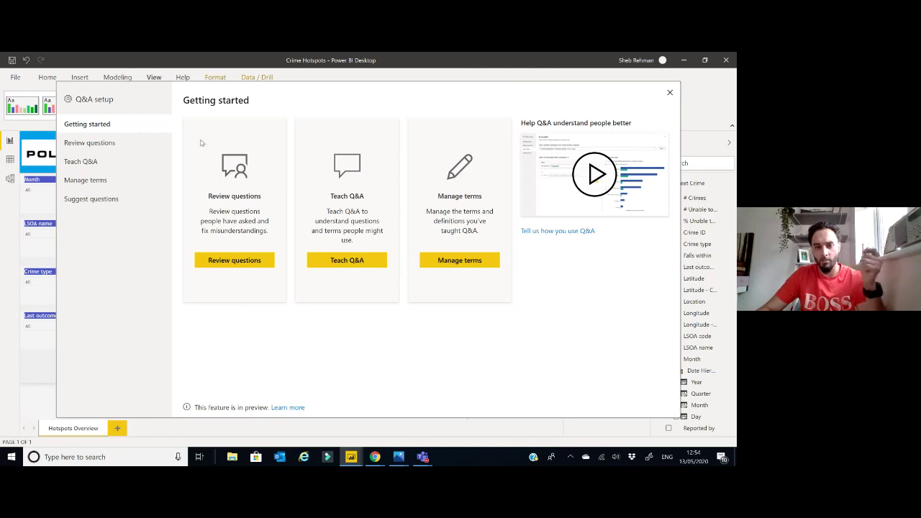
pyautogui.click(669, 94)
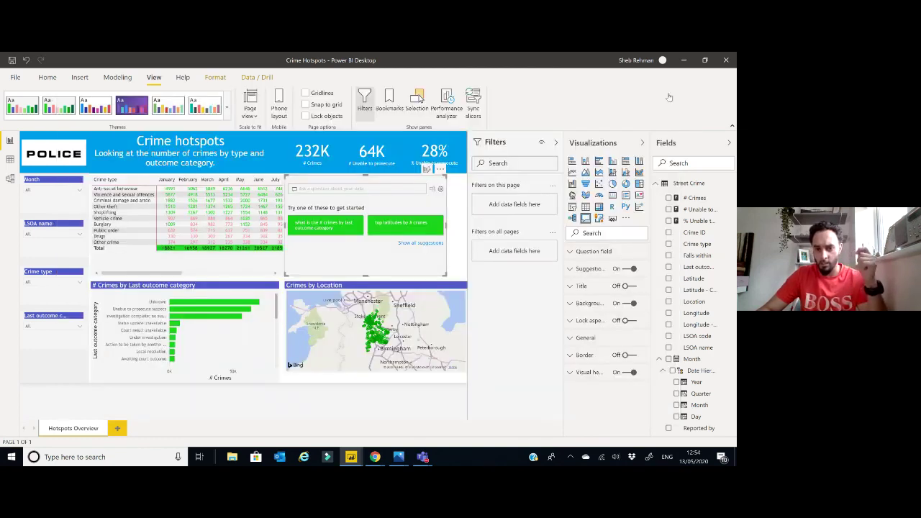
pyautogui.click(441, 190)
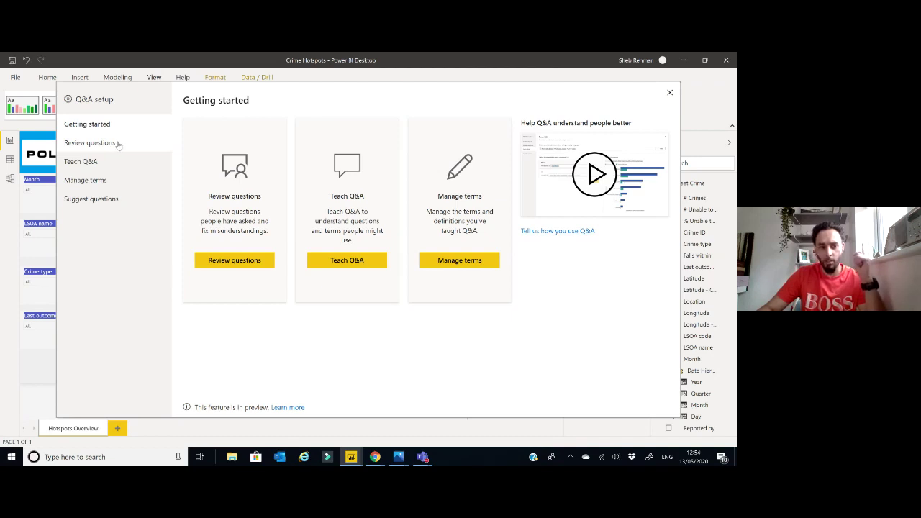
pyautogui.click(109, 144)
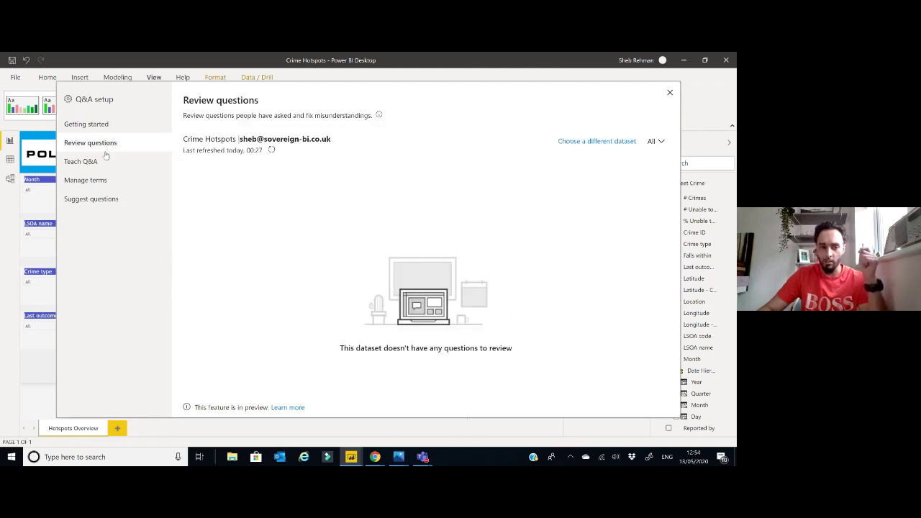
pyautogui.click(102, 163)
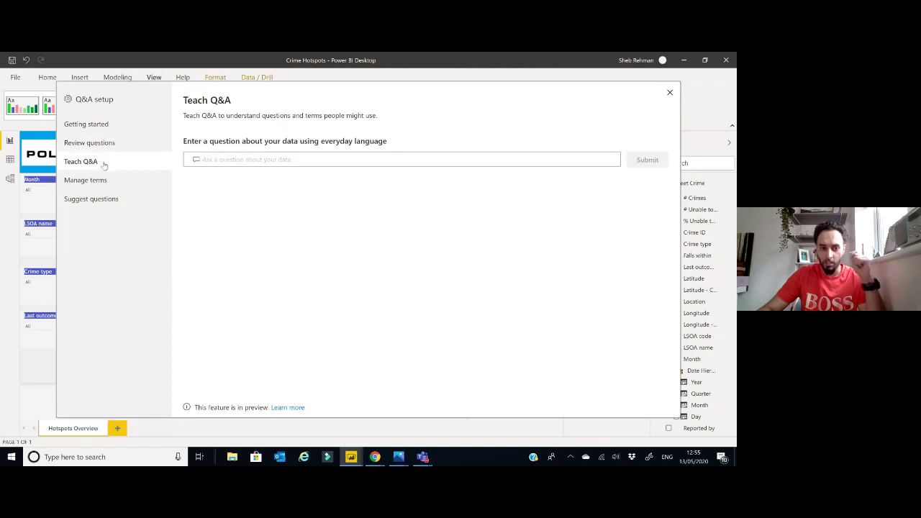
pyautogui.click(108, 184)
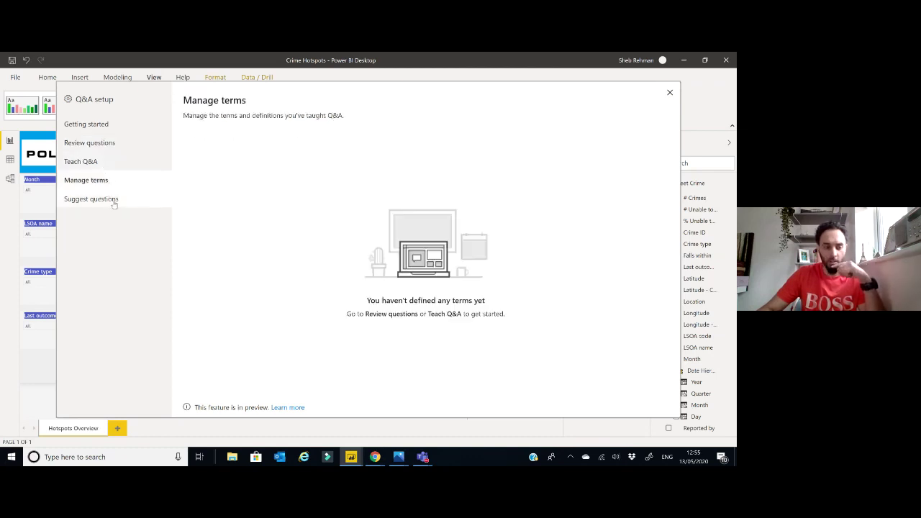
# Step: Add the suggested question "count of crimes by crime type as bar chart" to the Q&A setup
pyautogui.click(113, 203)
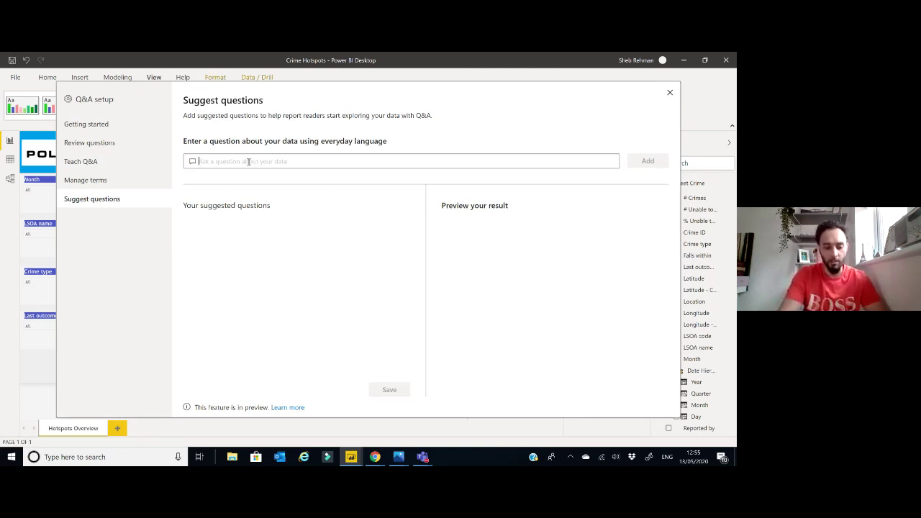
pyautogui.write('count')
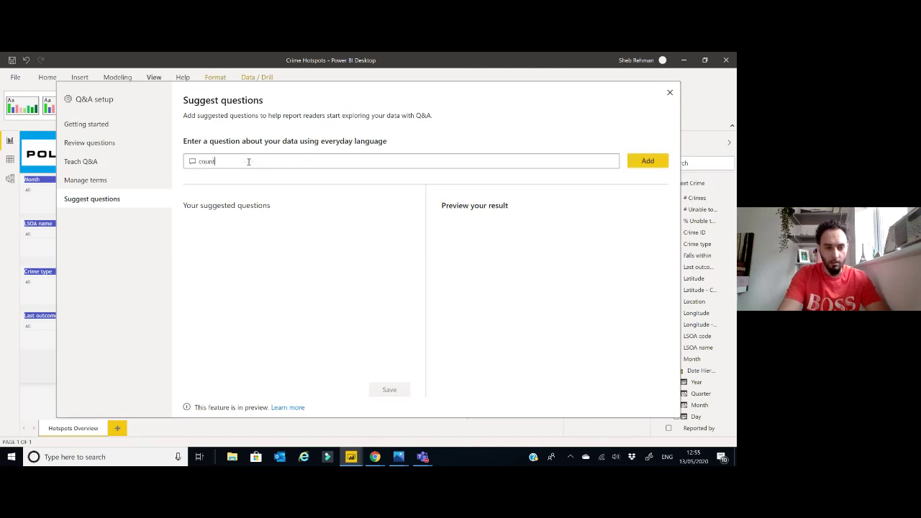
pyautogui.write(' of')
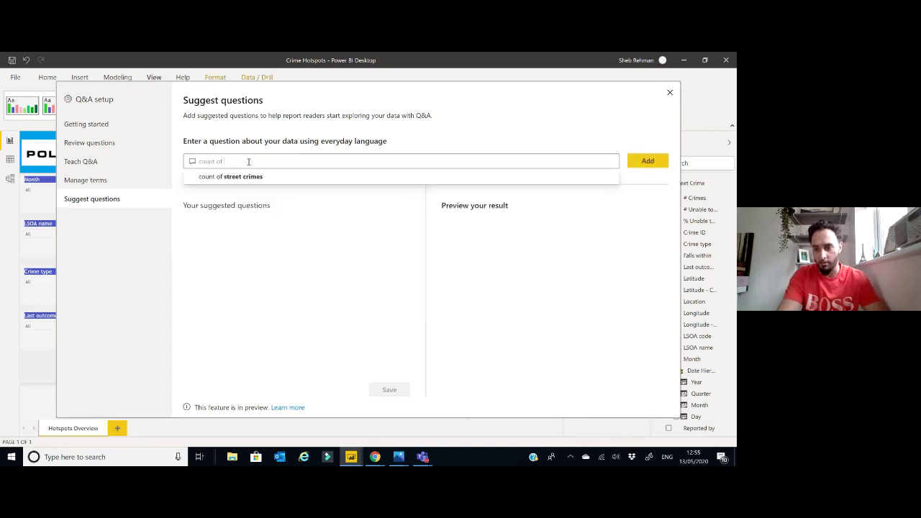
pyautogui.write(' crimes')
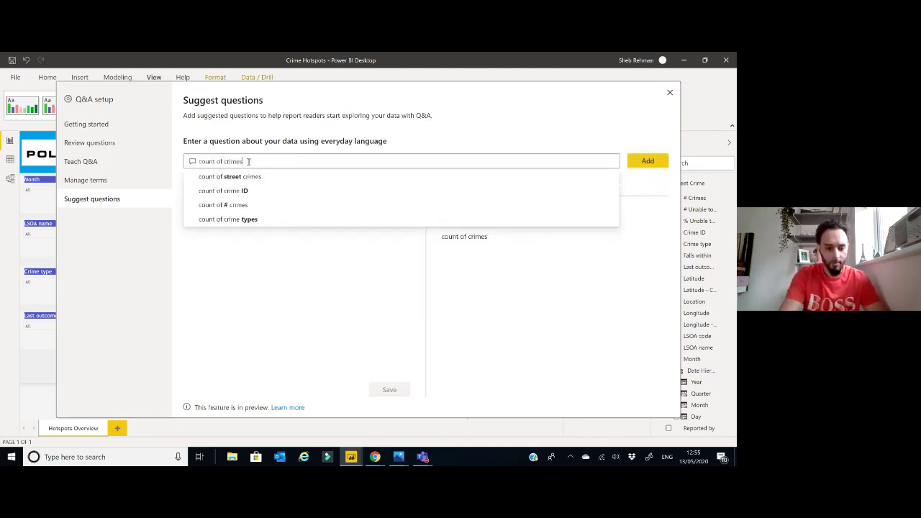
pyautogui.write(' by')
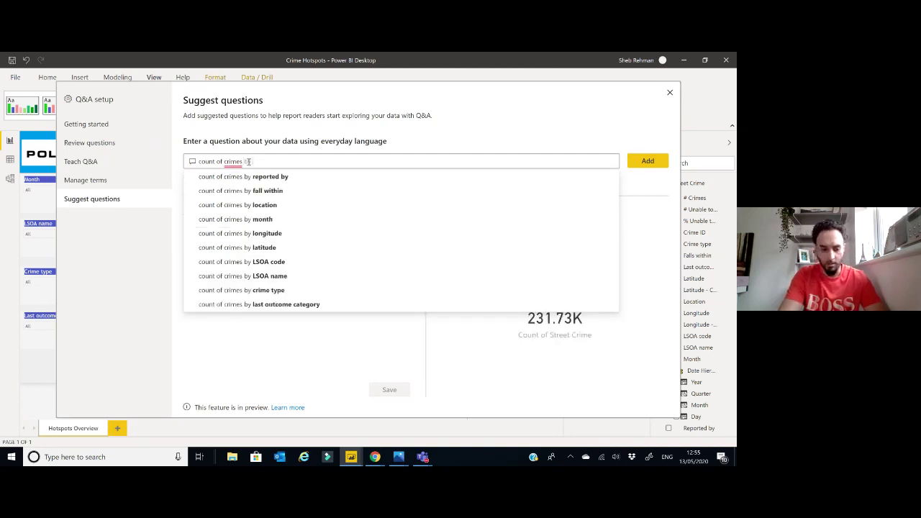
pyautogui.write(' crime type')
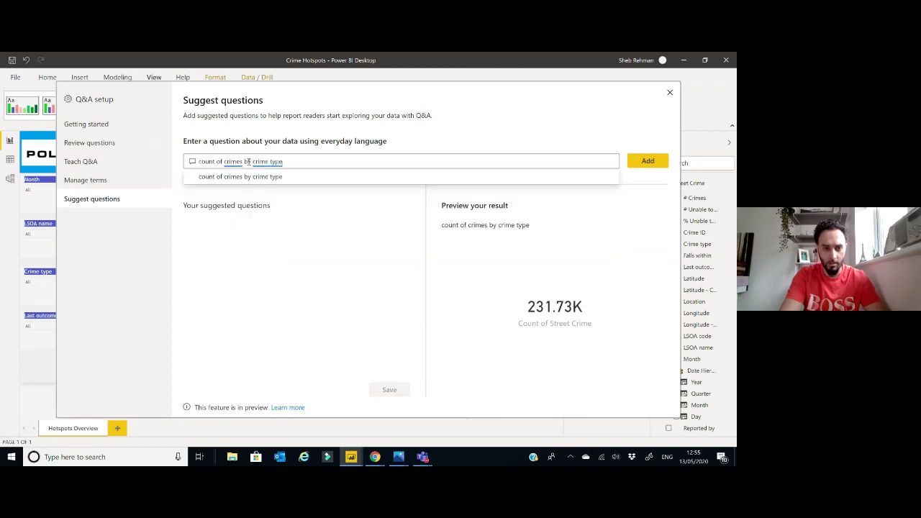
pyautogui.write(' as bar chart')
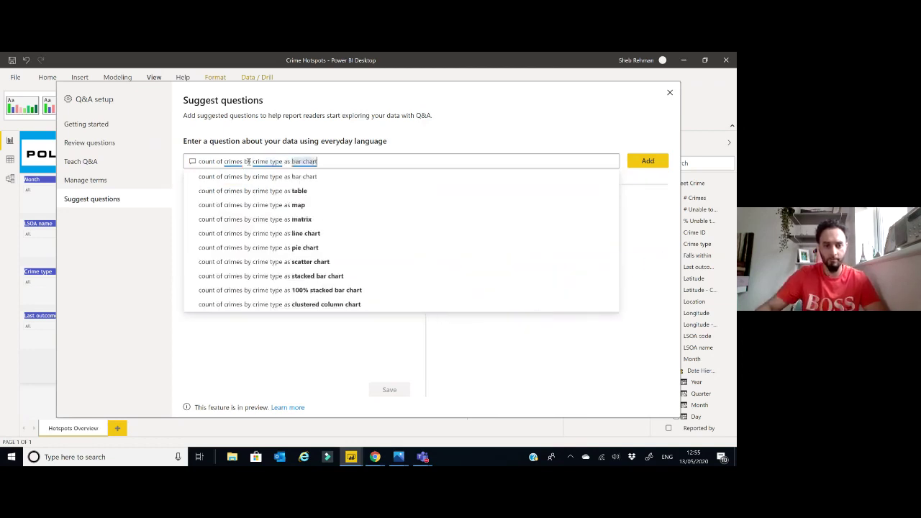
pyautogui.click(306, 180)
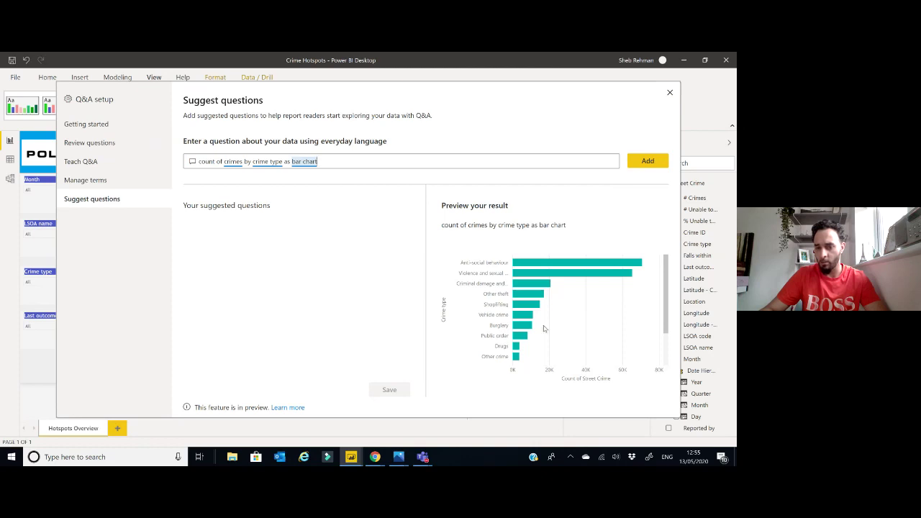
pyautogui.click(637, 164)
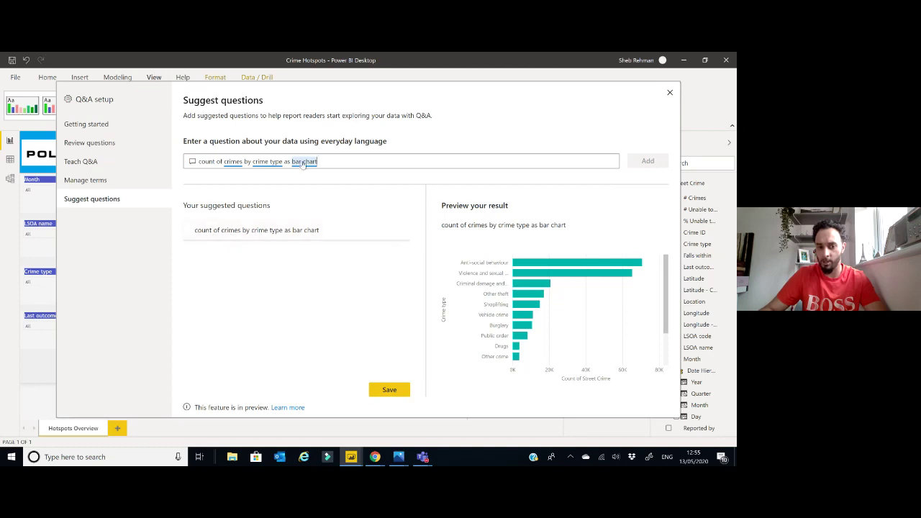
# Step: Review the alternatives offered for the question's terms and reword it to "count of crimes by outcome category"
pyautogui.click(230, 162)
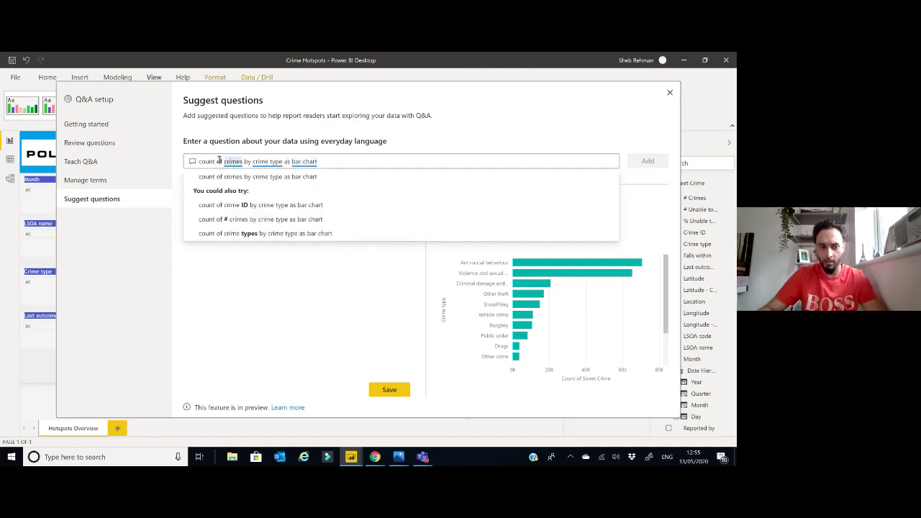
pyautogui.moveTo(292, 161); pyautogui.dragTo(319, 160)
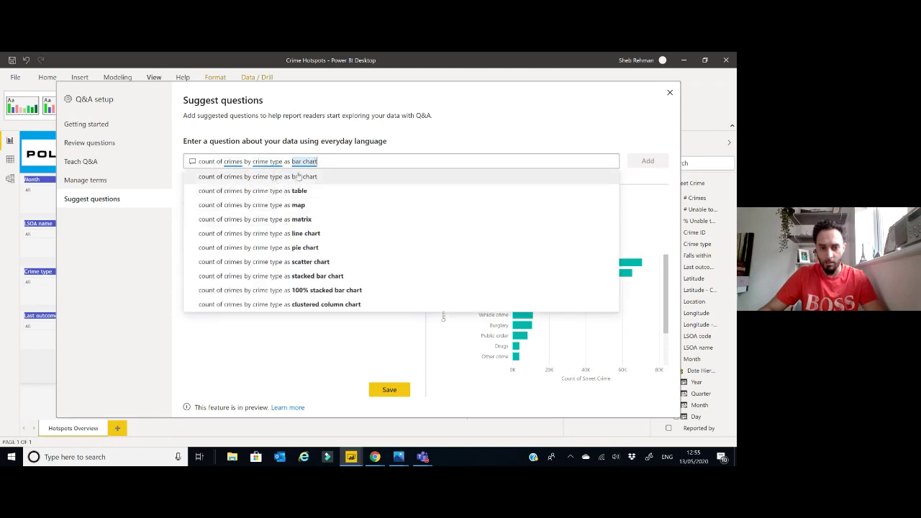
pyautogui.moveTo(254, 161); pyautogui.dragTo(342, 163)
pyautogui.press('BackSpace')
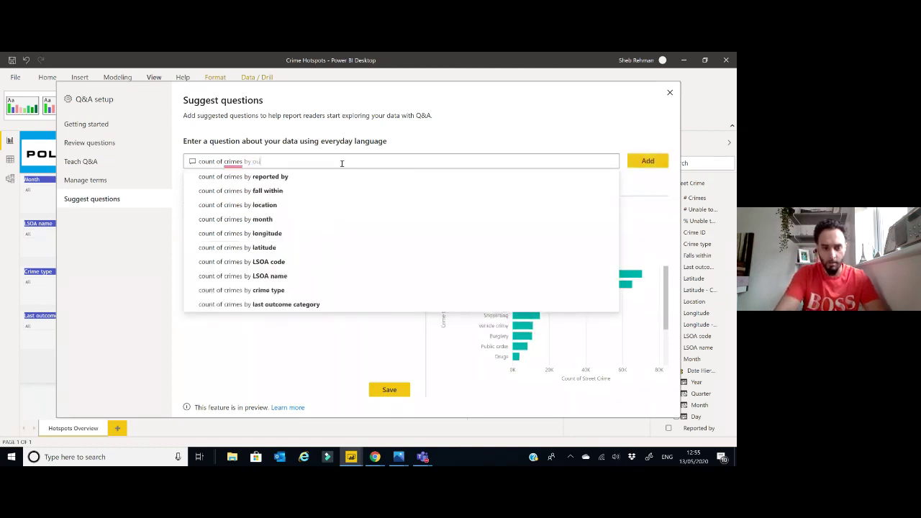
pyautogui.write('outcome')
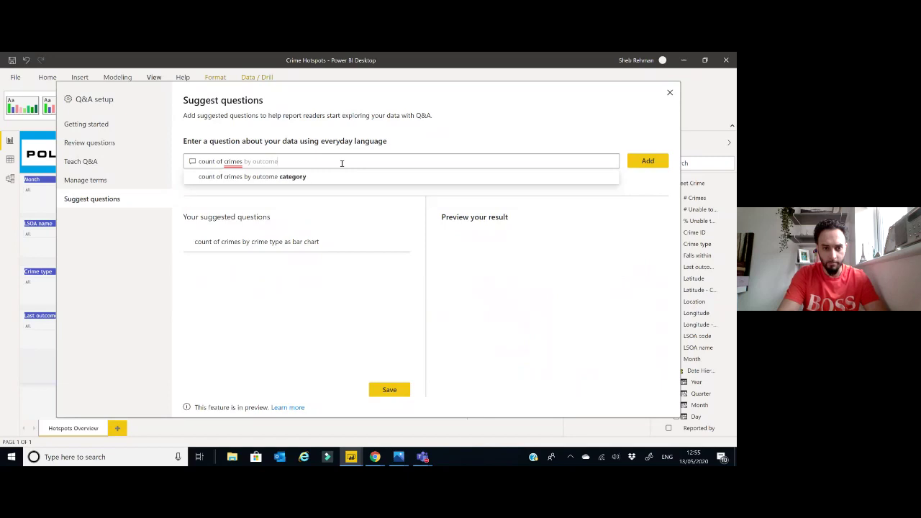
pyautogui.click(354, 176)
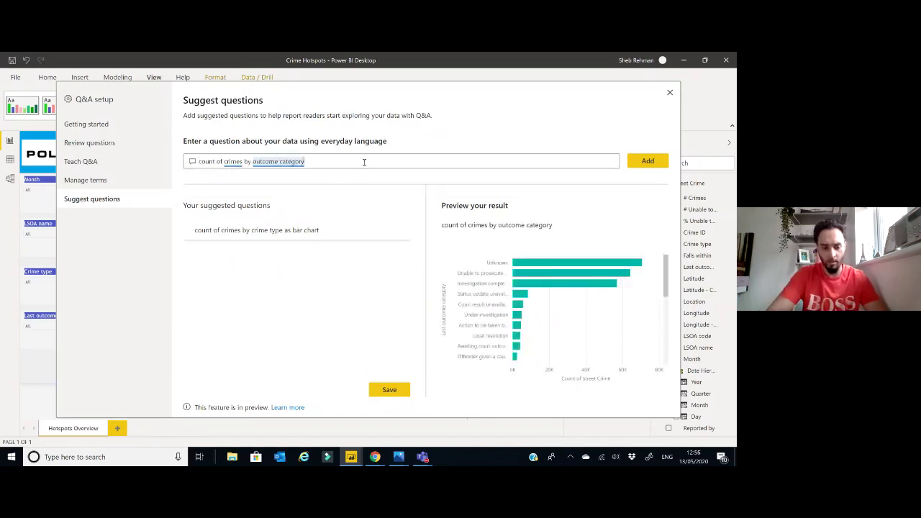
# Step: Extend the outcome category question with "as clustered bar chart"
pyautogui.write('as clus')
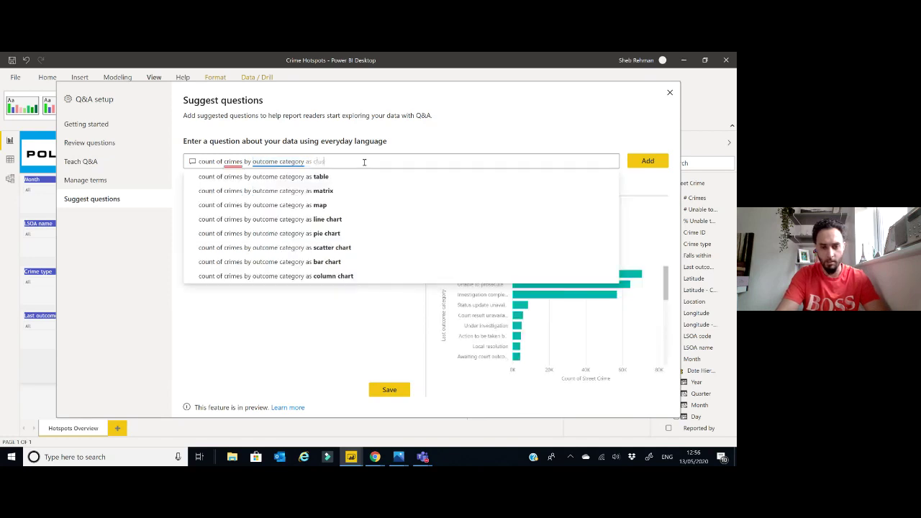
pyautogui.write('t')
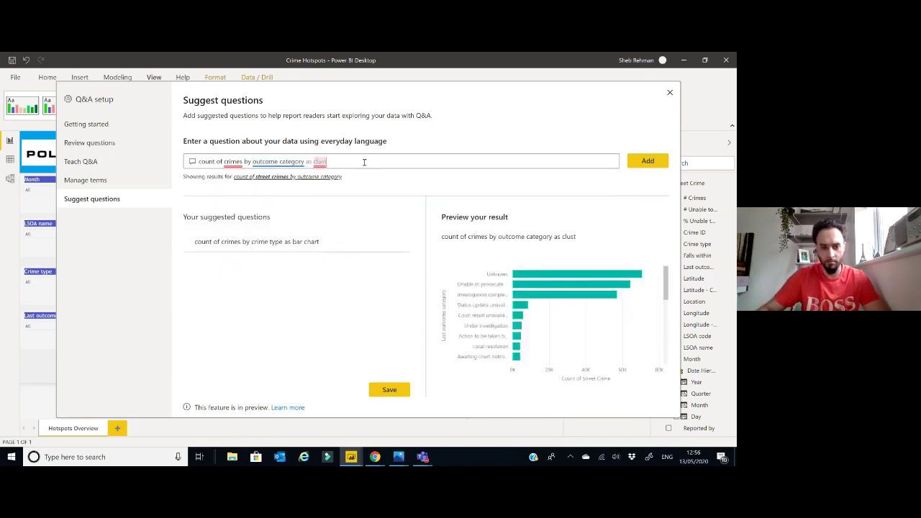
pyautogui.write('ered')
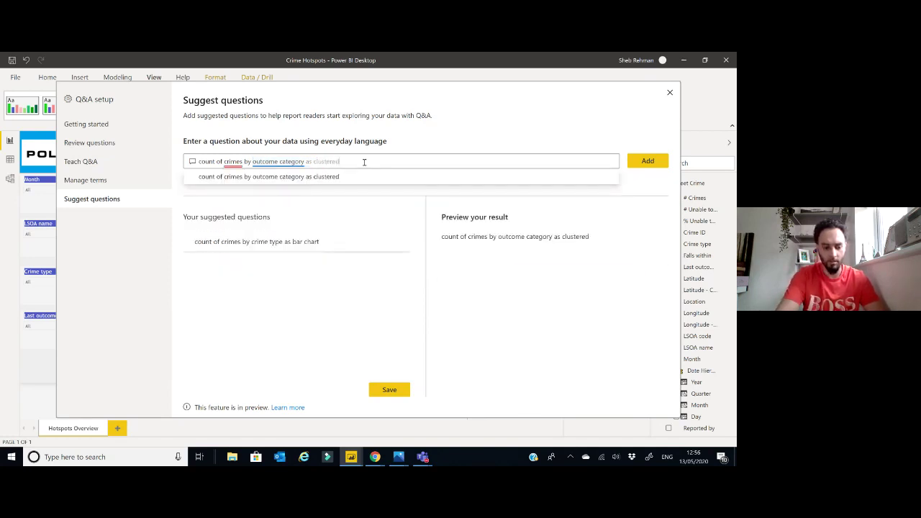
pyautogui.write(' bar char')
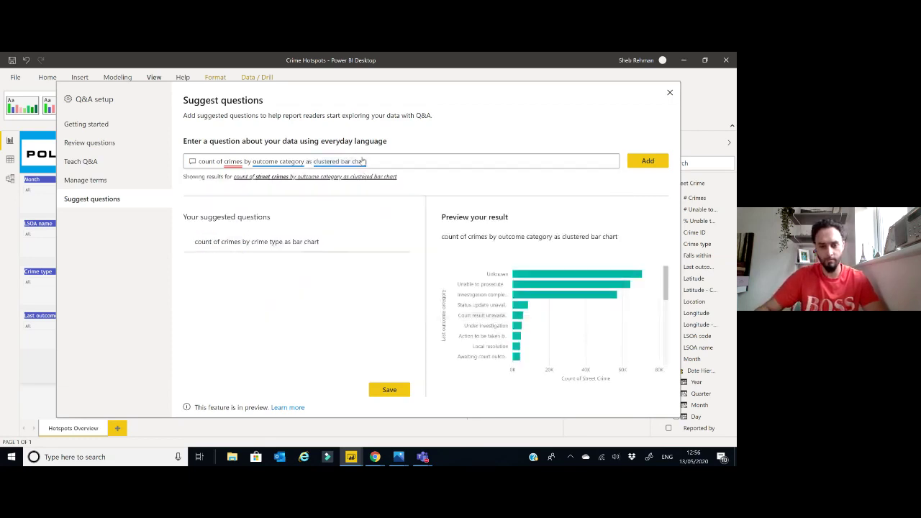
pyautogui.write('t')
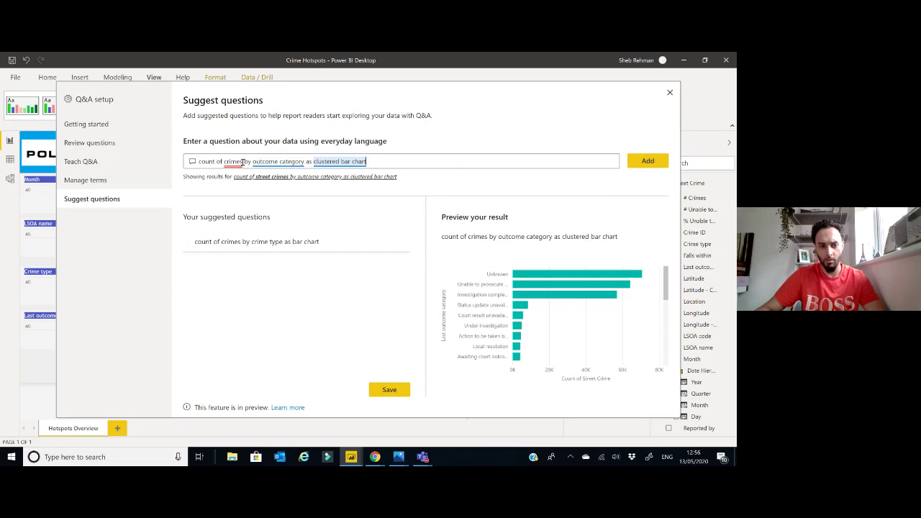
# Step: Replace "crimes" with "street crimes" in the question, add it to the suggestions, and save and close the Q&A setup
pyautogui.click(239, 162)
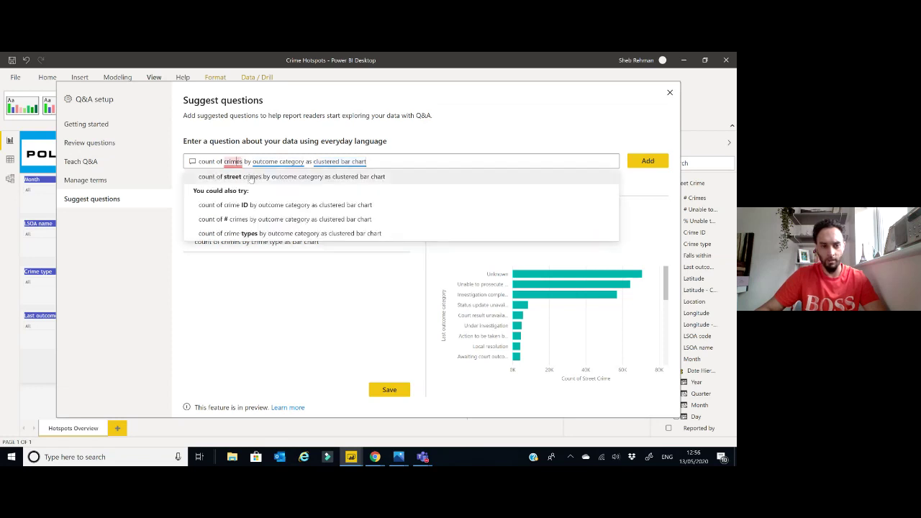
pyautogui.click(250, 177)
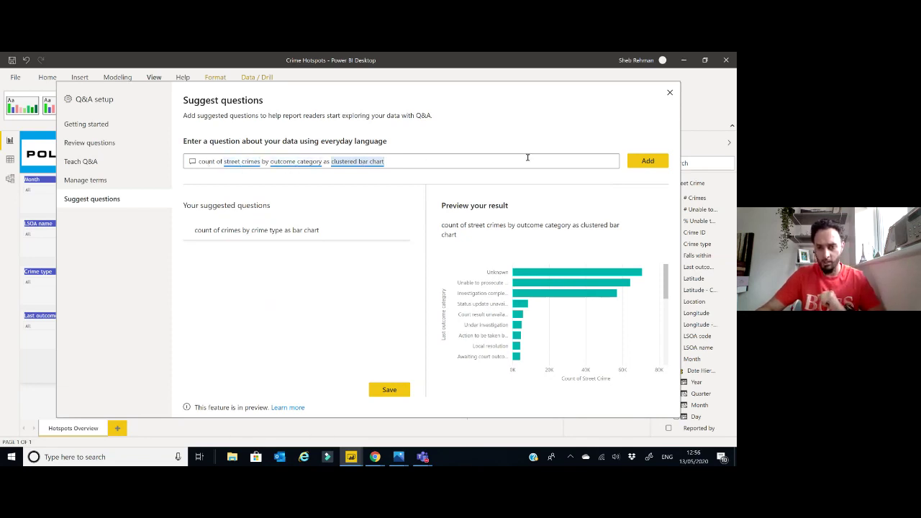
pyautogui.click(648, 162)
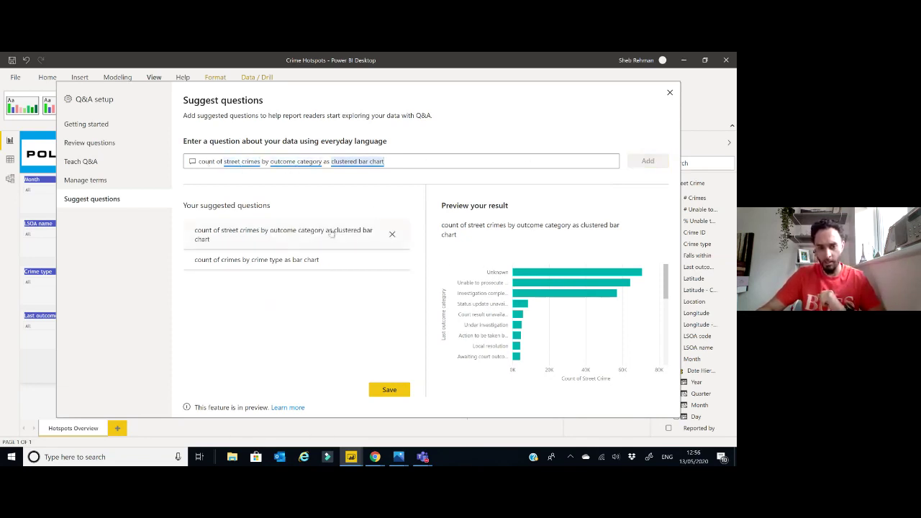
pyautogui.click(389, 392)
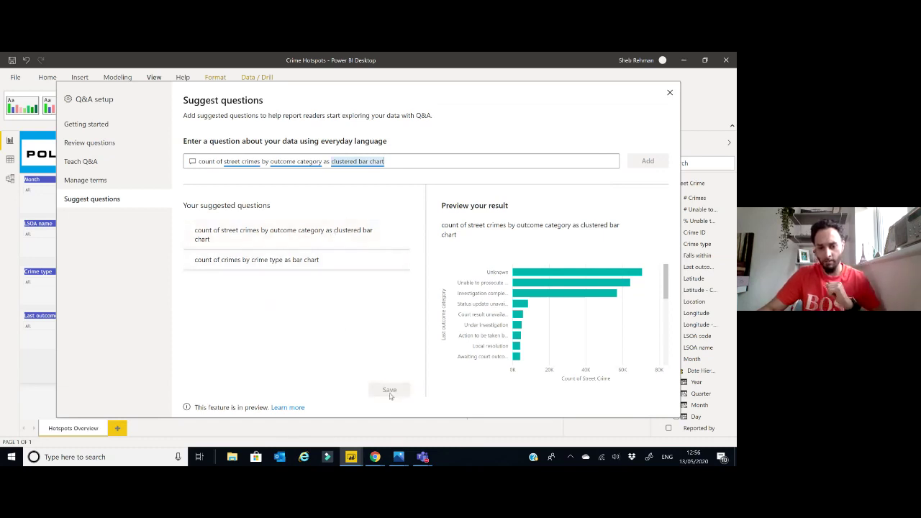
pyautogui.click(670, 94)
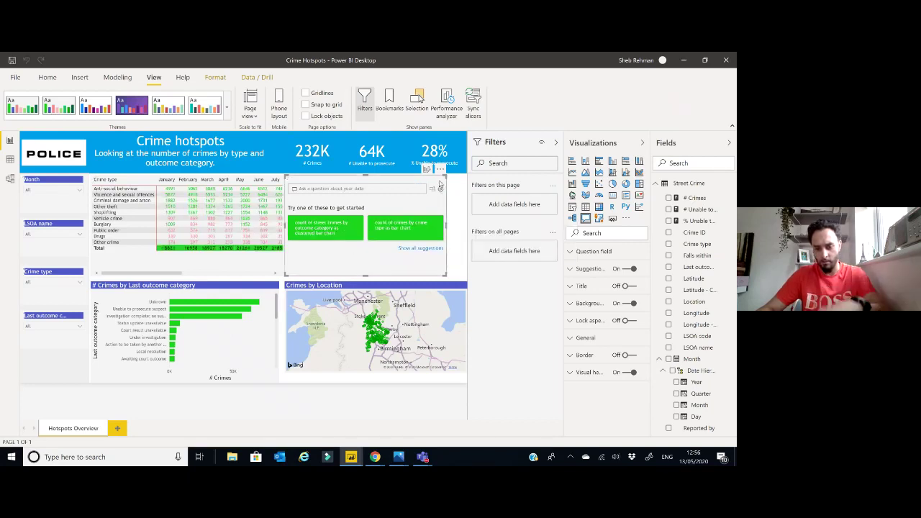
# Step: Delete the Q&A visual, bring it back beside the matrix, and widen it to nearly the width of the map below
pyautogui.press('Delete')
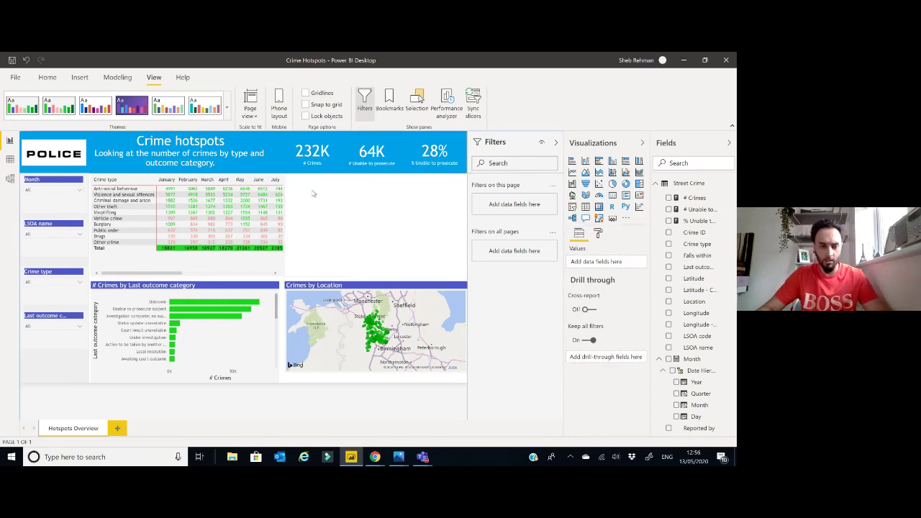
pyautogui.hotkey('ctrl', 'z')
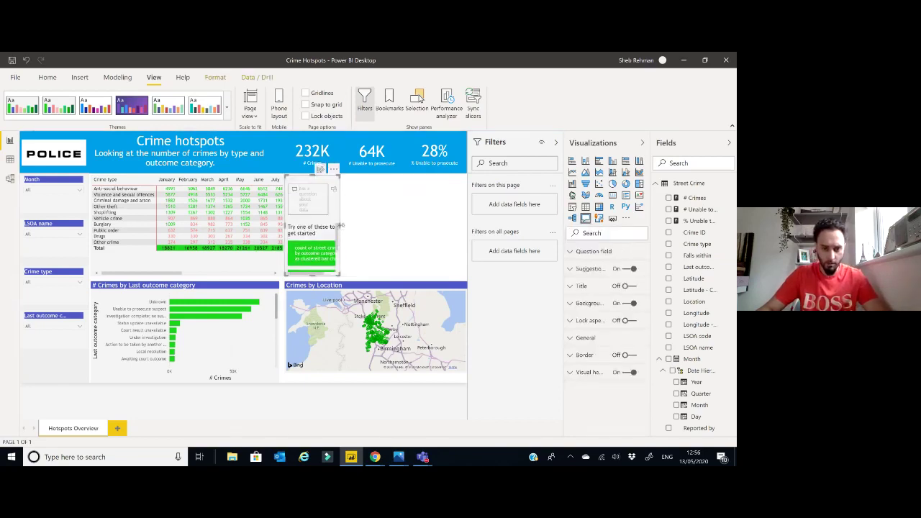
pyautogui.moveTo(339, 225); pyautogui.dragTo(451, 226)
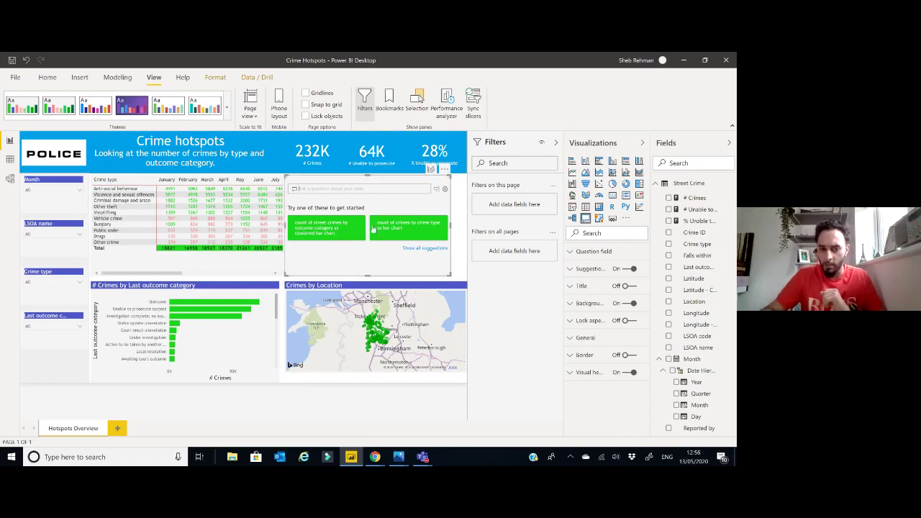
# Step: Answer the suggested question "count of crimes by crime type as bar chart" and convert the result into a standard visual
pyautogui.click(395, 228)
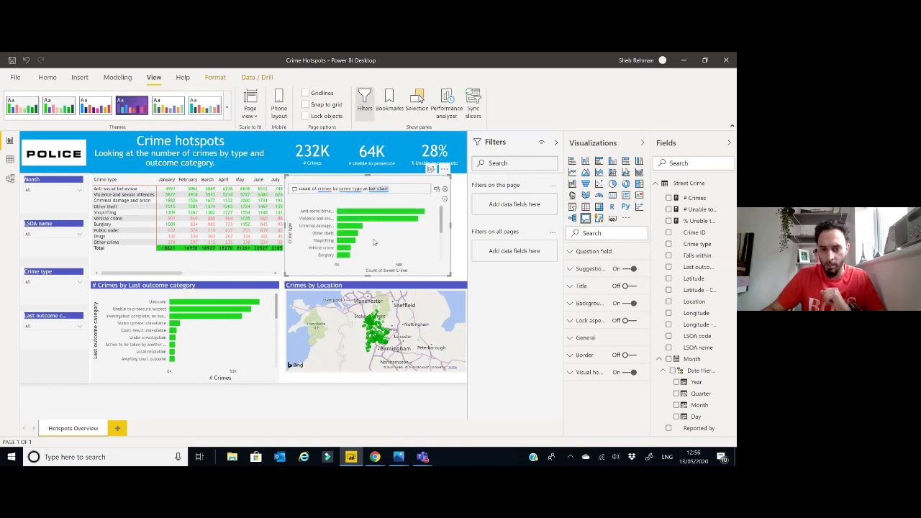
pyautogui.click(436, 189)
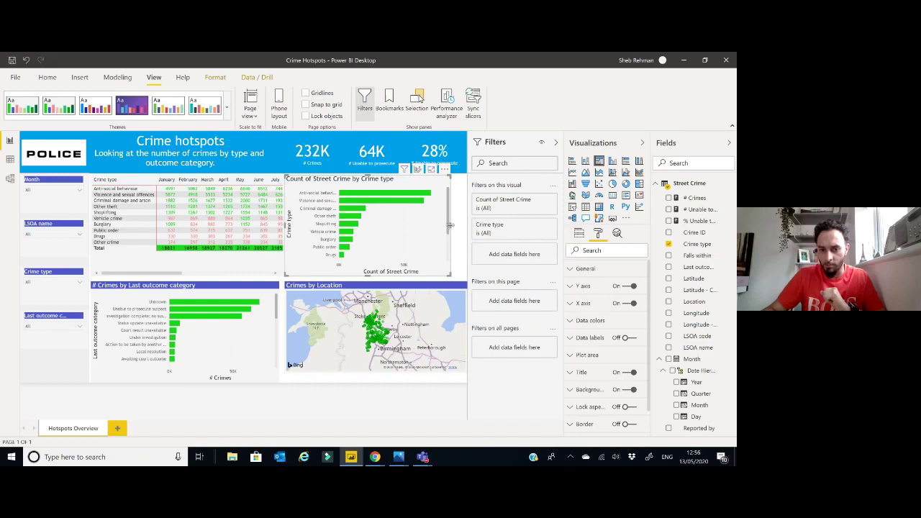
# Step: Widen the crime type bar chart to nearly the width of the map below it
pyautogui.moveTo(451, 227); pyautogui.dragTo(462, 228)
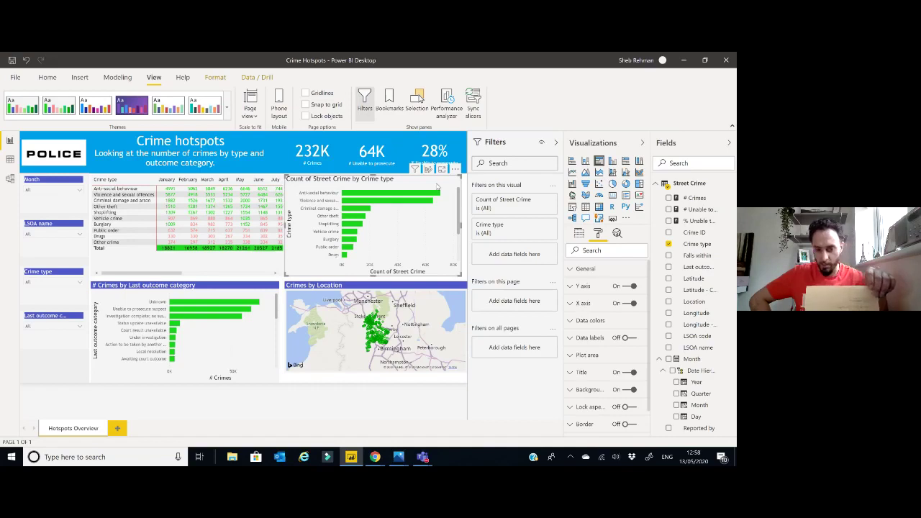
# Step: Add a relative-date slicer for the Month field beneath the Last outcome category slicer
pyautogui.click(42, 366)
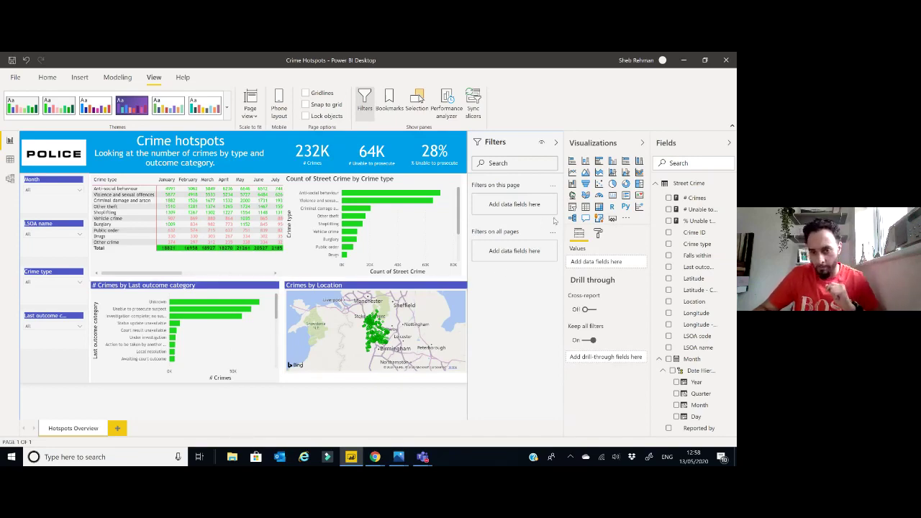
pyautogui.click(572, 207)
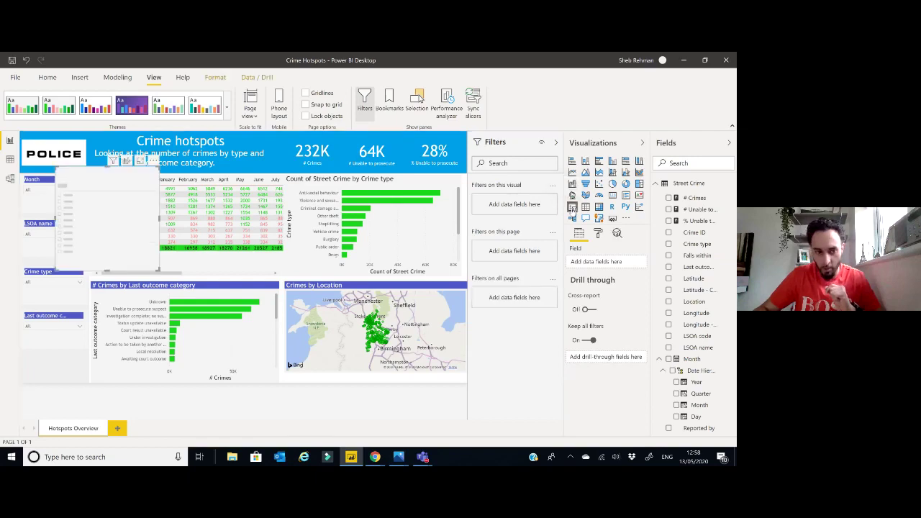
pyautogui.moveTo(118, 196); pyautogui.dragTo(65, 322)
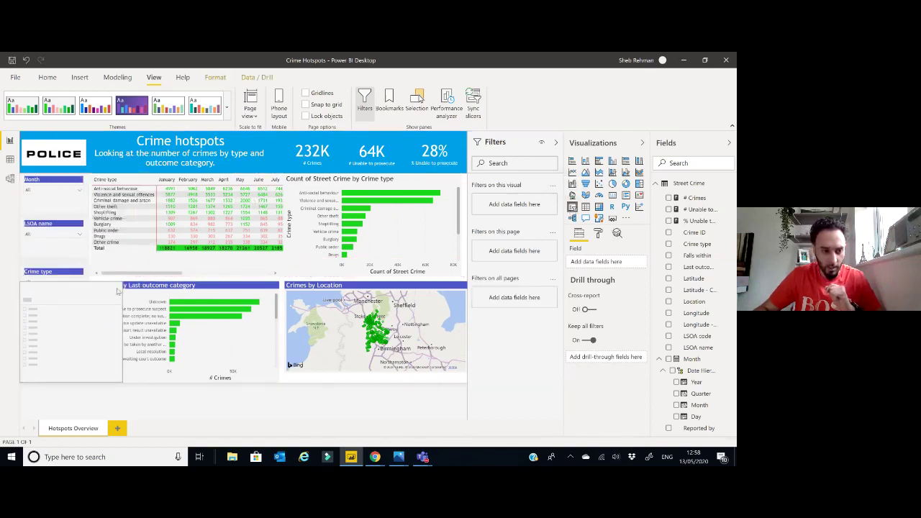
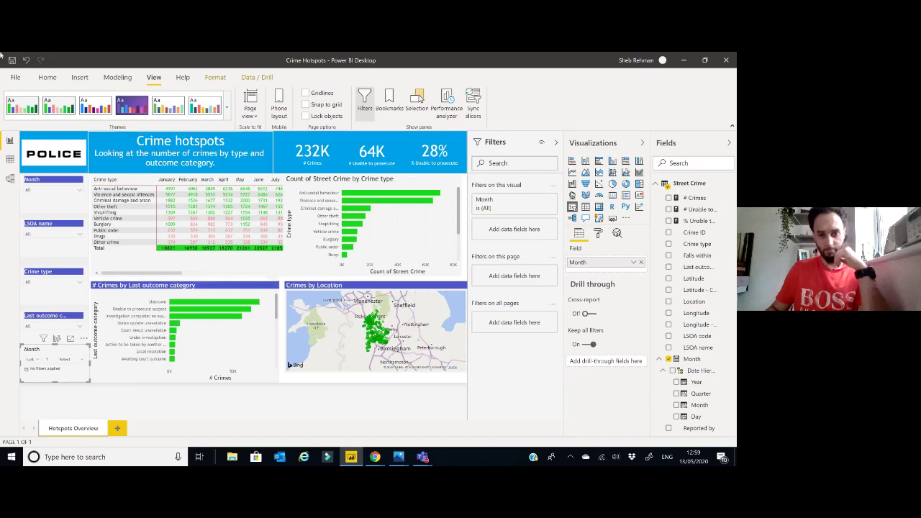
# Step: Stop presenting the screen in the meeting and dismiss the notification about the muted microphone
pyautogui.moveTo(502, 63)
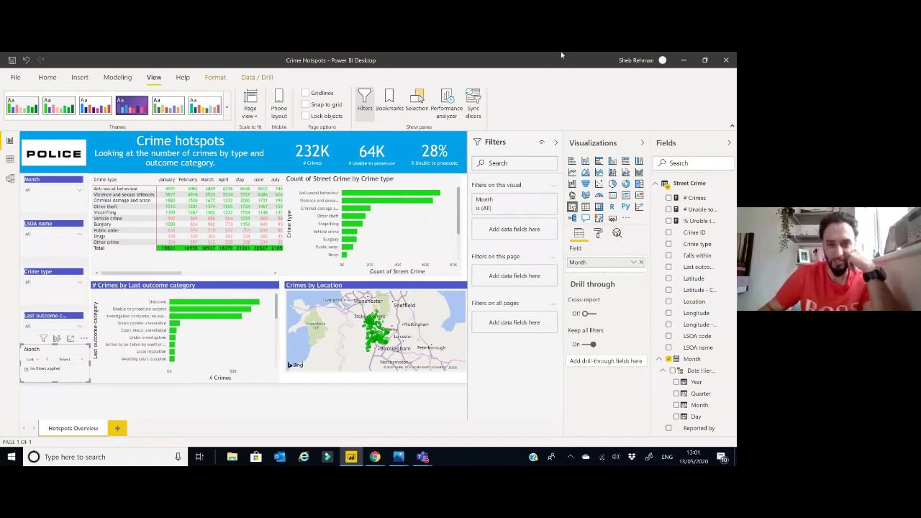
pyautogui.moveTo(508, 55)
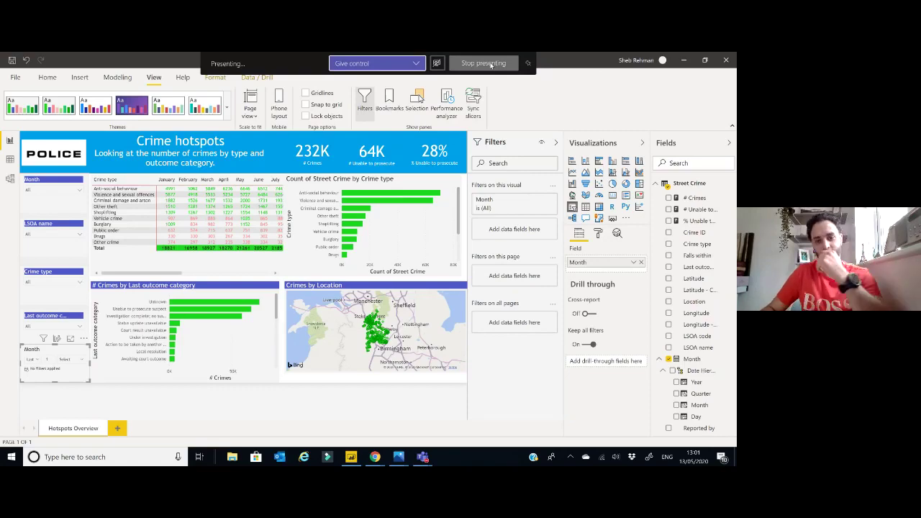
pyautogui.click(490, 64)
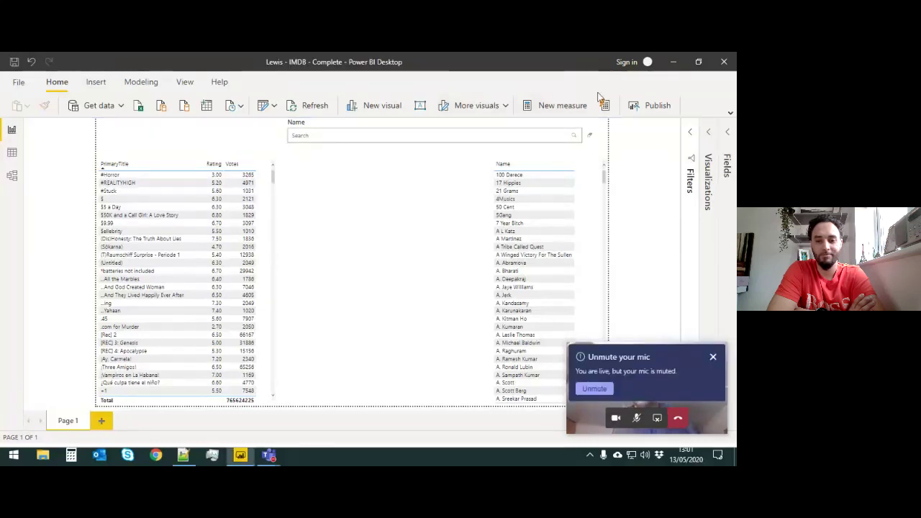
pyautogui.click(713, 357)
pyautogui.click(714, 354)
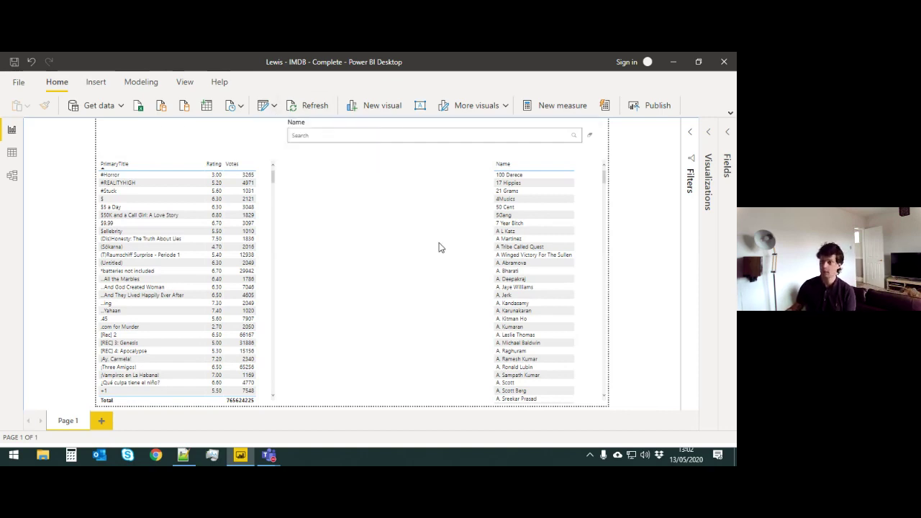
# Step: Open the Power Query Editor to transform the IMDB report's data
pyautogui.click(276, 108)
pyautogui.click(428, 213)
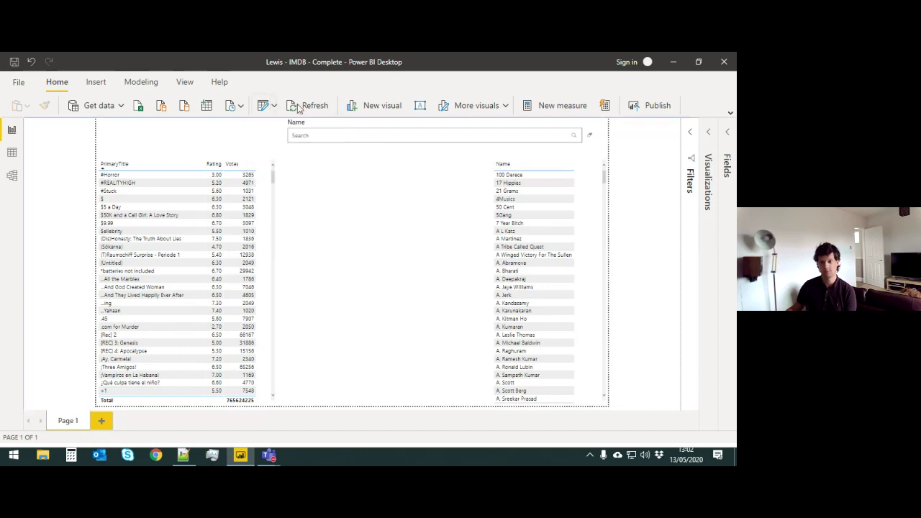
pyautogui.click(275, 107)
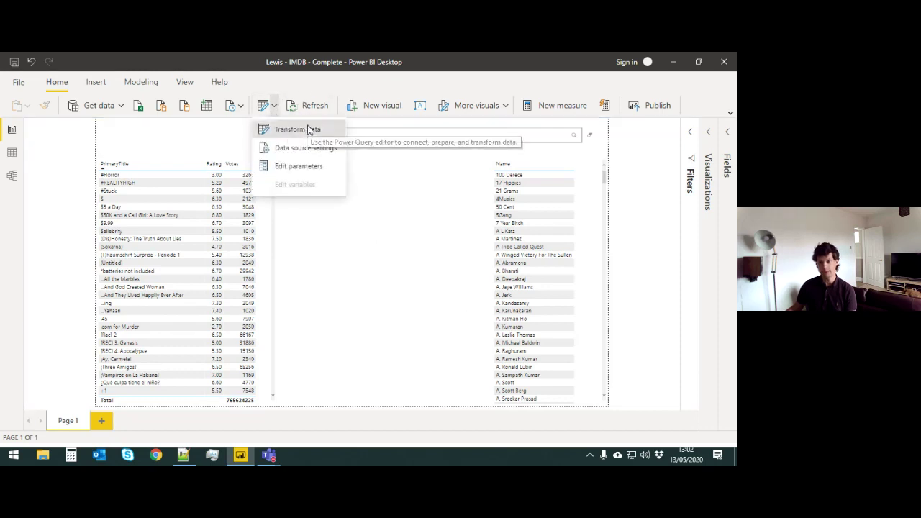
pyautogui.click(309, 129)
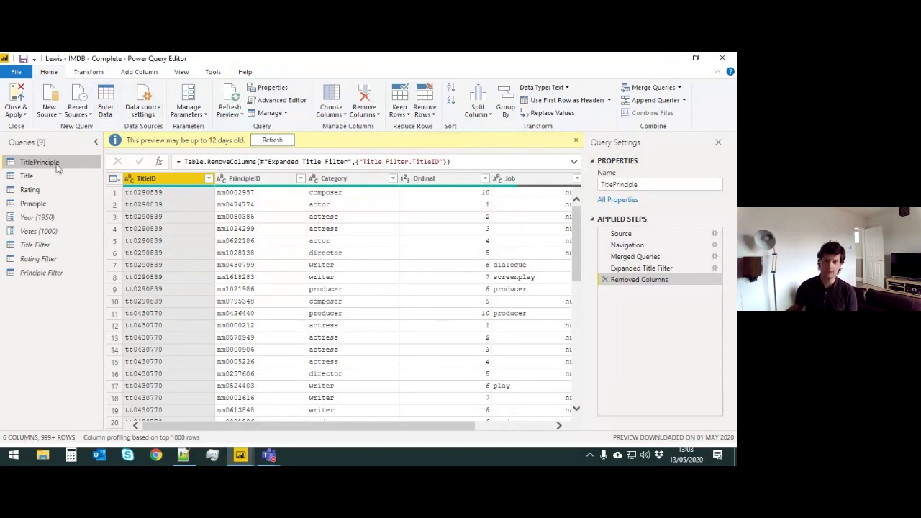
# Step: Set the Votes parameter's current value to 10000
pyautogui.click(53, 218)
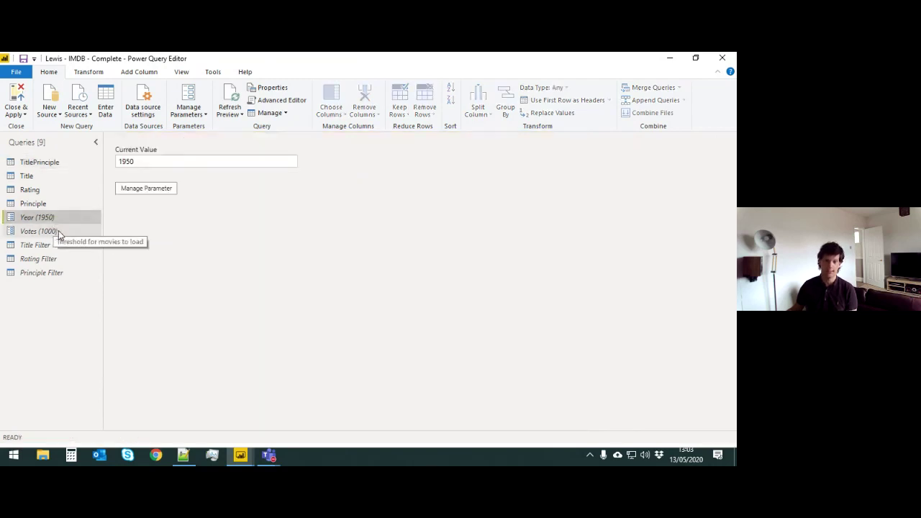
pyautogui.click(59, 232)
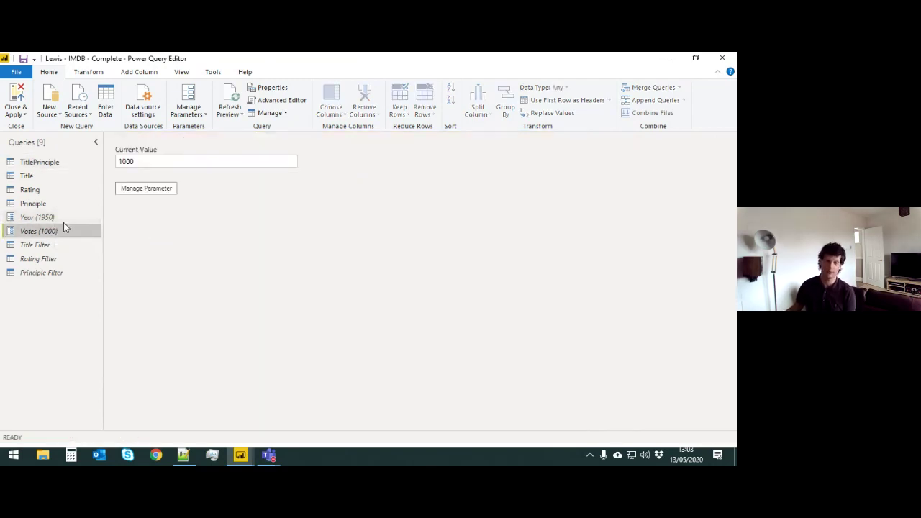
pyautogui.click(145, 161)
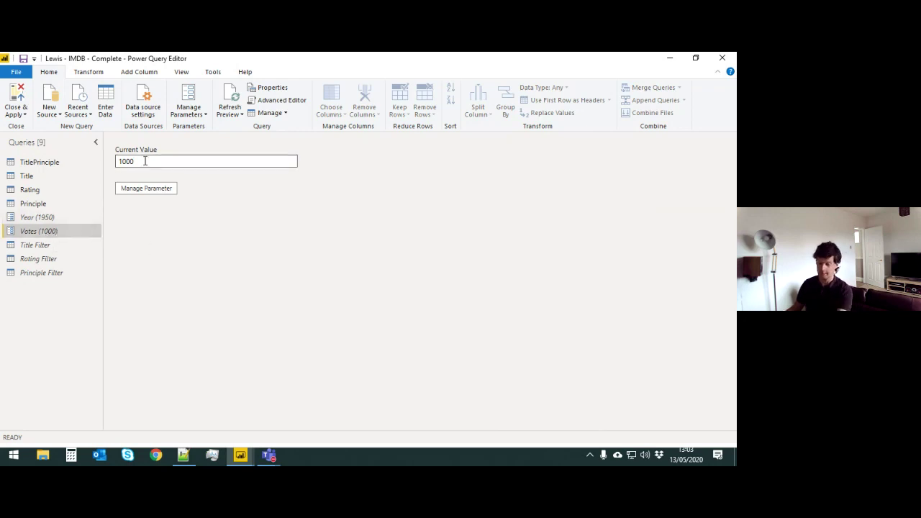
pyautogui.press('Return')
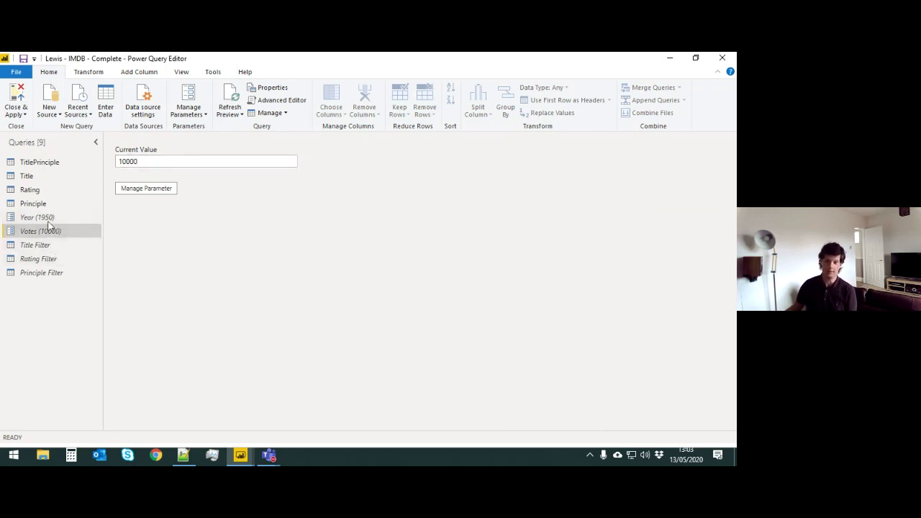
# Step: Merge the Rating query into the Title query, matching on TitleID with an inner join
pyautogui.click(53, 181)
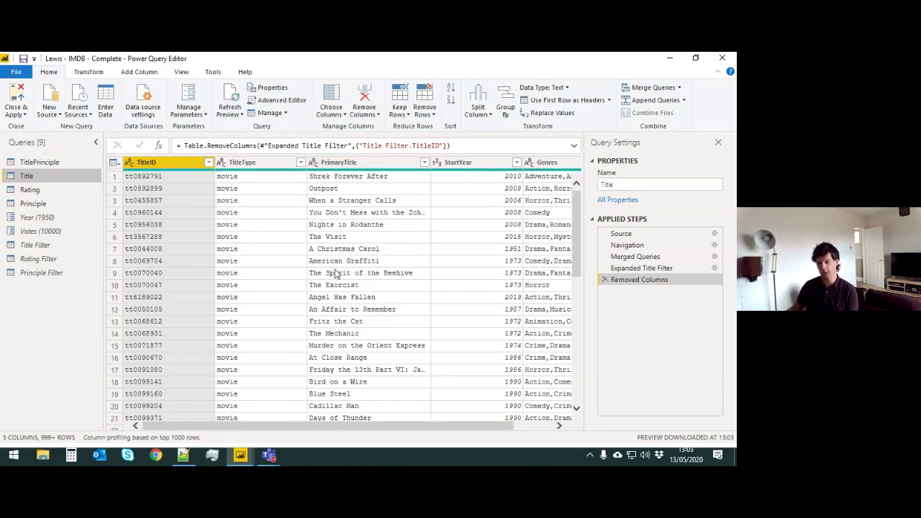
pyautogui.click(47, 191)
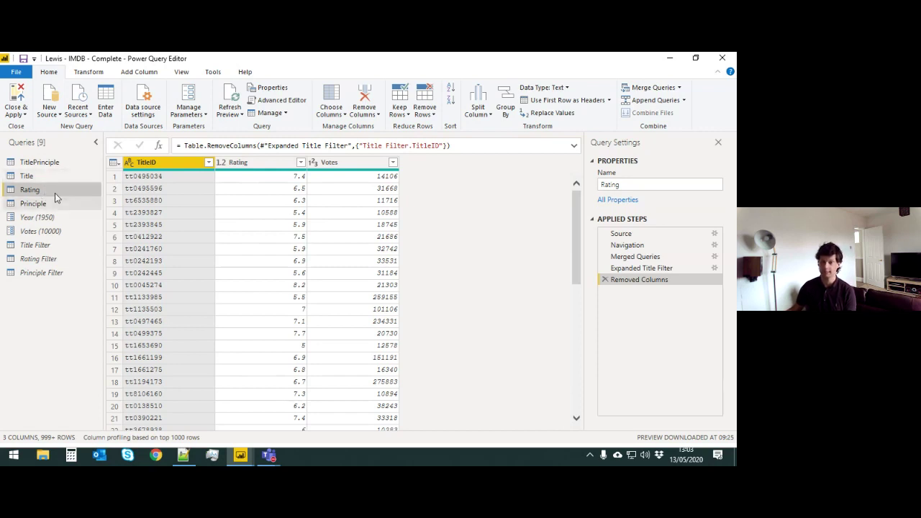
pyautogui.click(40, 180)
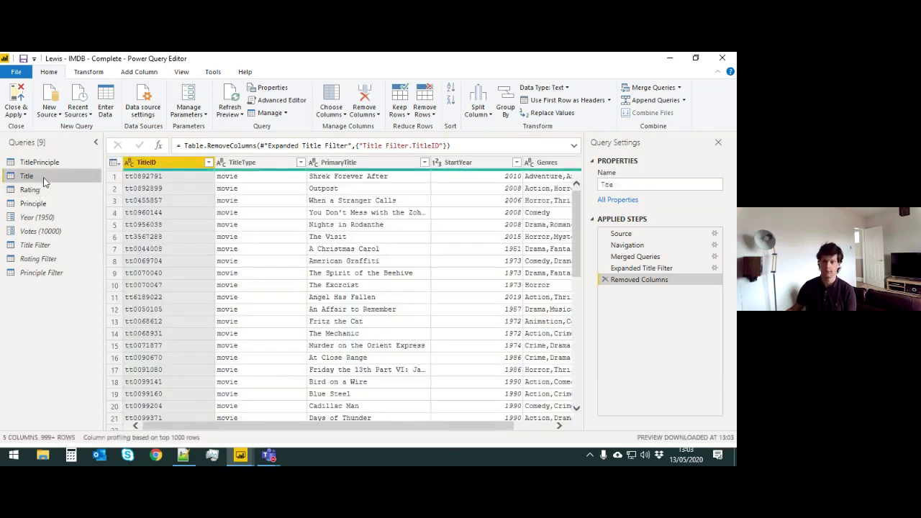
pyautogui.click(678, 87)
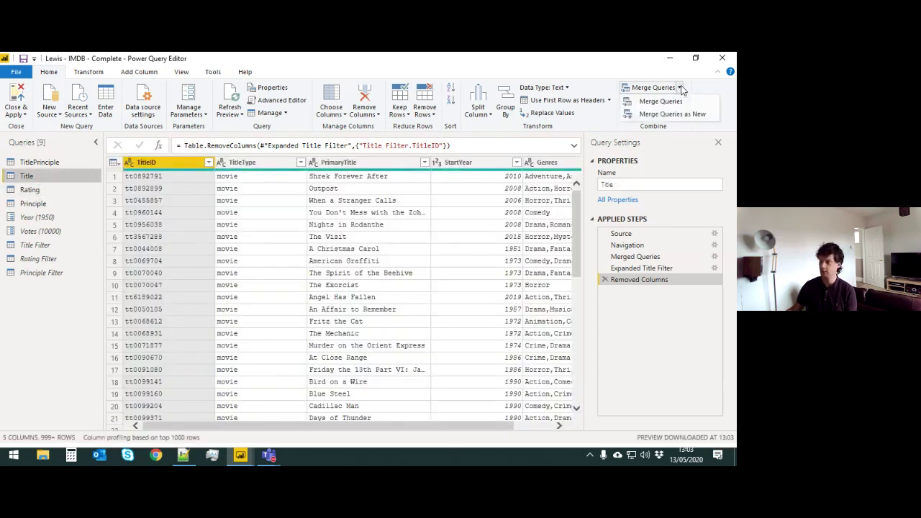
pyautogui.click(661, 102)
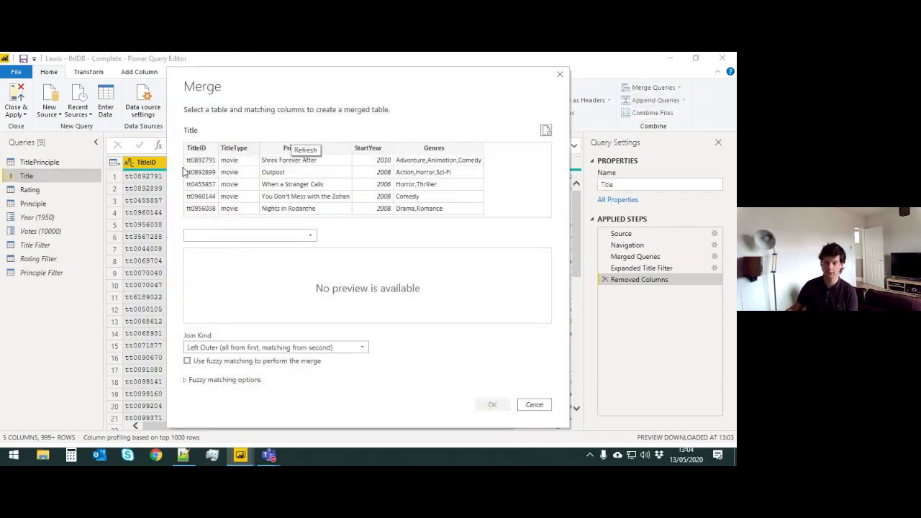
pyautogui.click(240, 235)
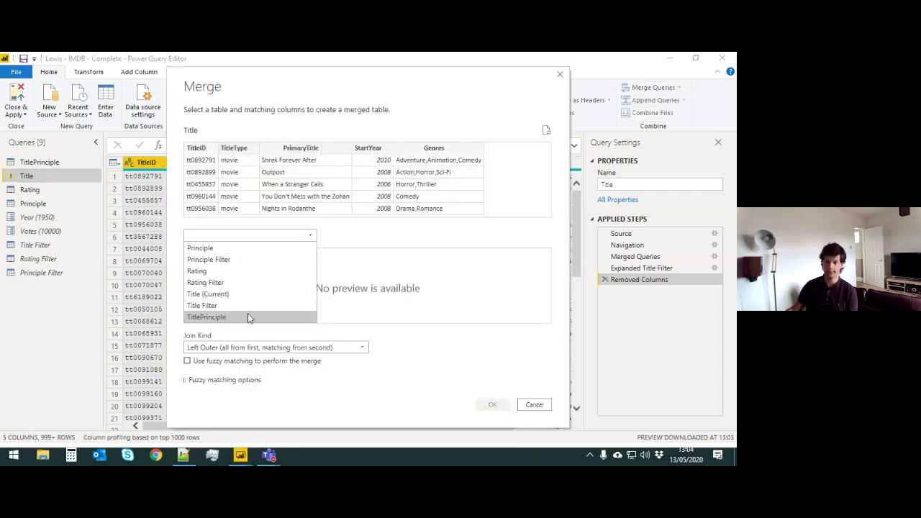
pyautogui.click(241, 272)
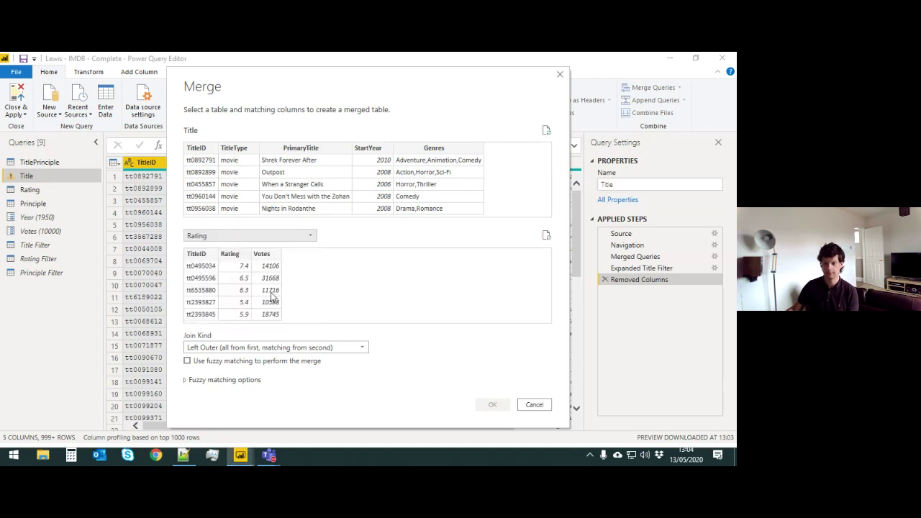
pyautogui.click(213, 351)
pyautogui.click(235, 392)
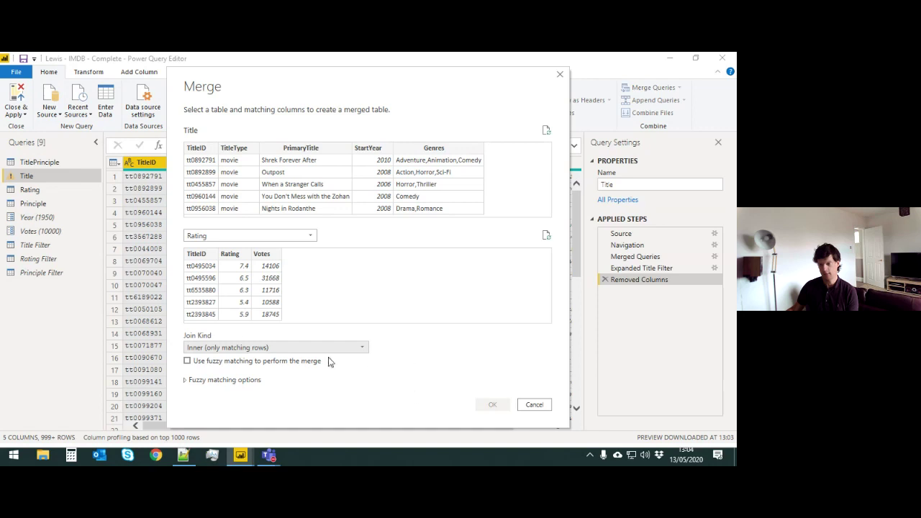
pyautogui.click(206, 256)
pyautogui.click(205, 147)
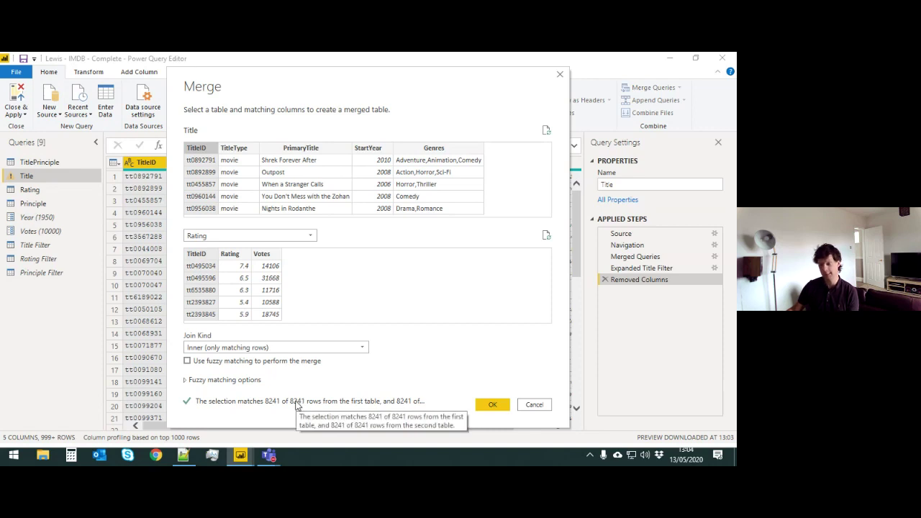
pyautogui.click(492, 406)
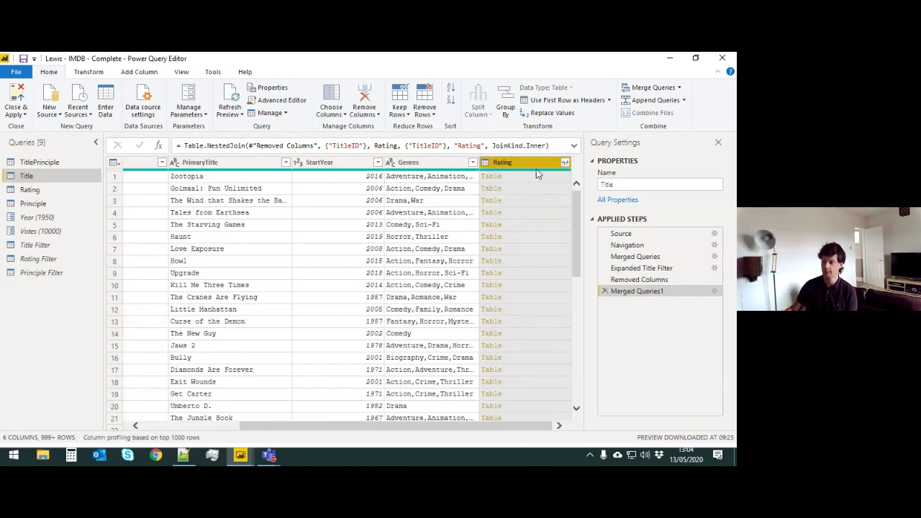
# Step: Expand the merged Rating column to bring in only Rating and Votes, excluding TitleID, and widen the data preview
pyautogui.click(566, 165)
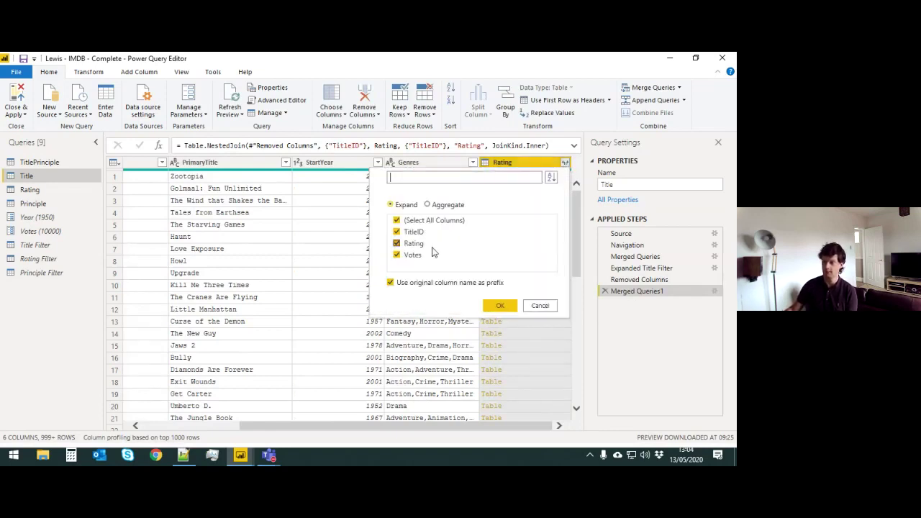
pyautogui.click(413, 232)
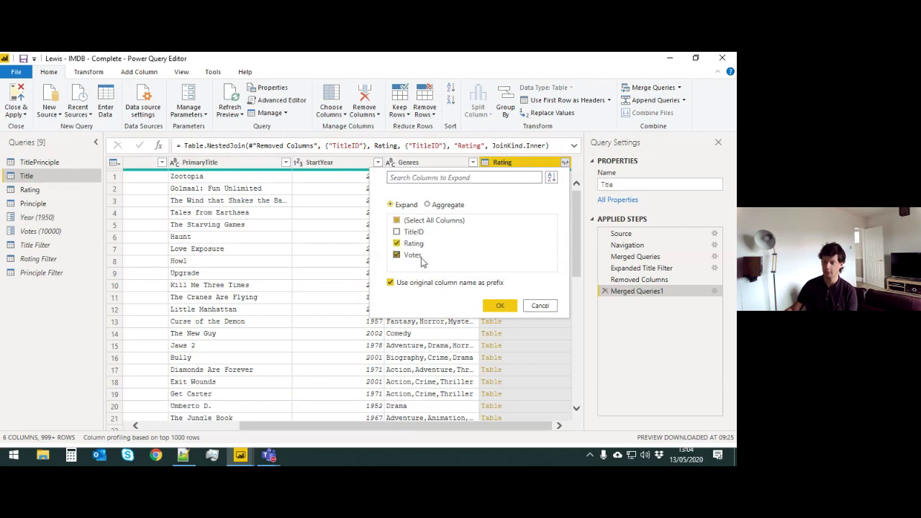
pyautogui.click(505, 306)
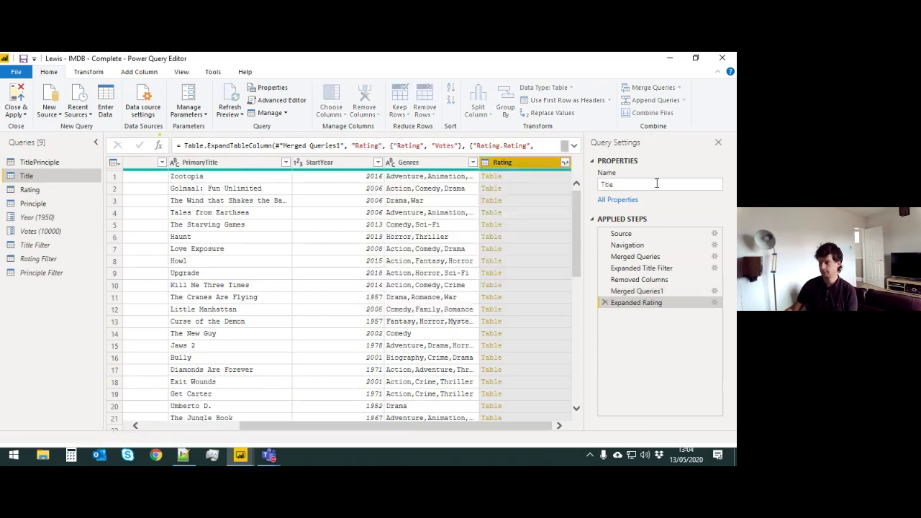
pyautogui.moveTo(580, 235); pyautogui.dragTo(672, 229)
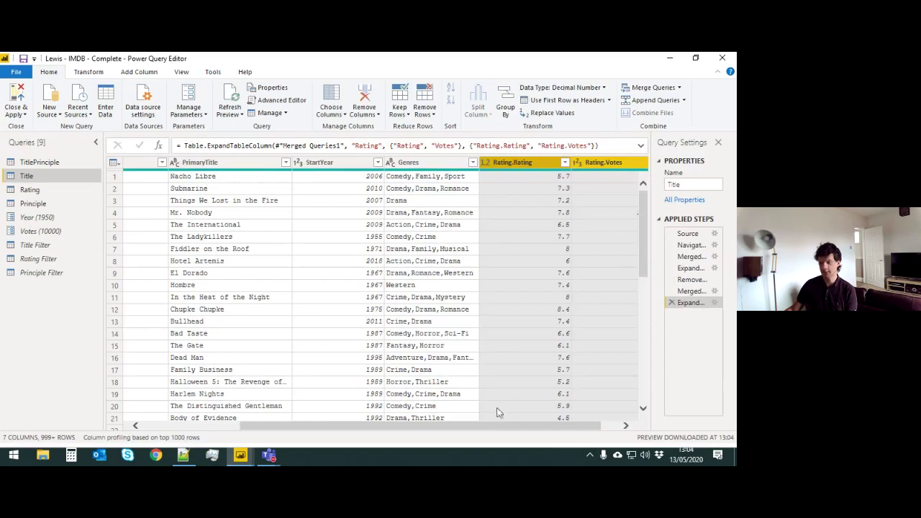
# Step: Remove the TitleType column from the Title query and rename the PrimaryTitle column to Title
pyautogui.moveTo(502, 426); pyautogui.dragTo(365, 430)
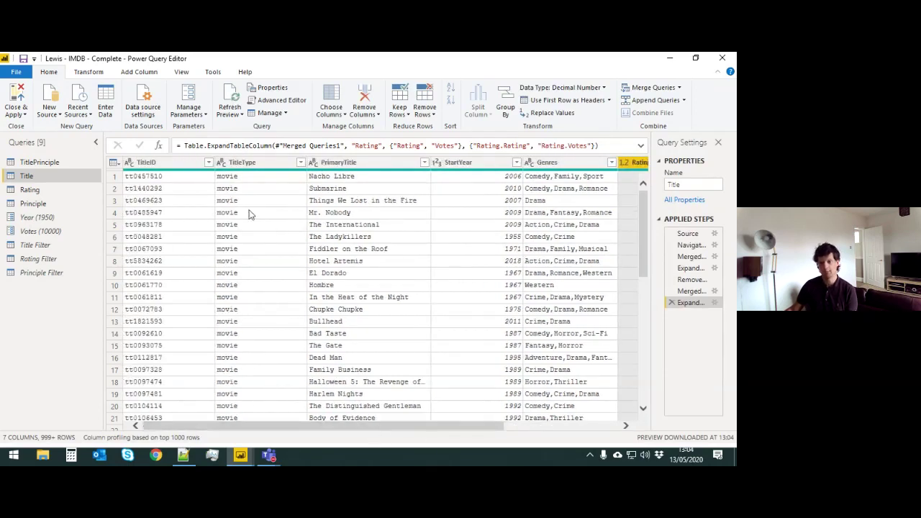
pyautogui.rightClick(240, 171)
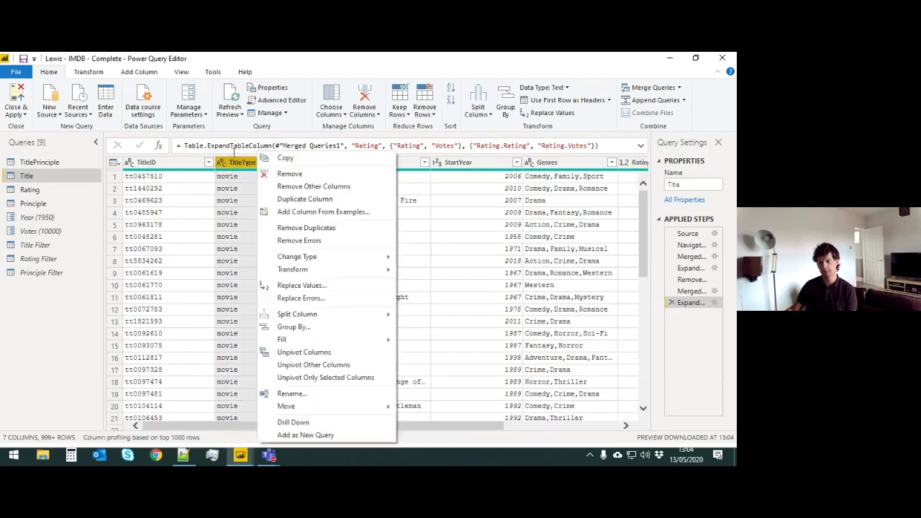
pyautogui.click(312, 175)
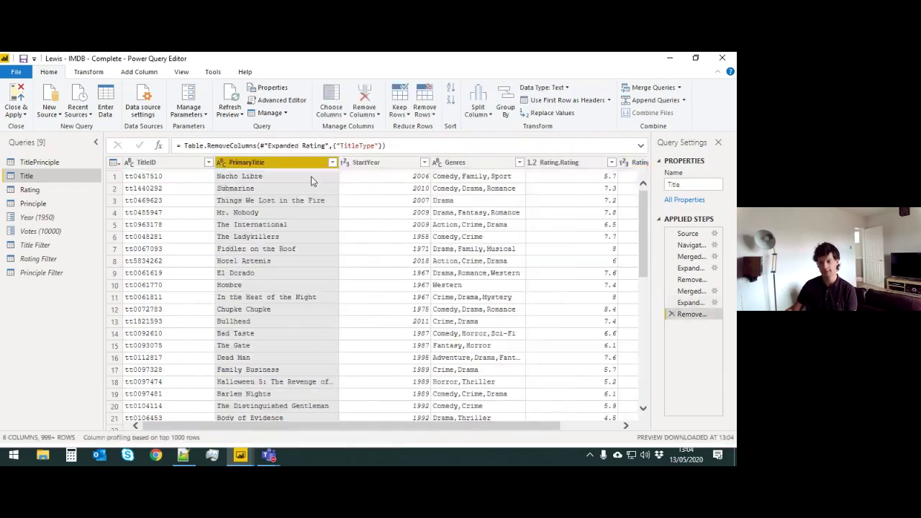
pyautogui.doubleClick(277, 163)
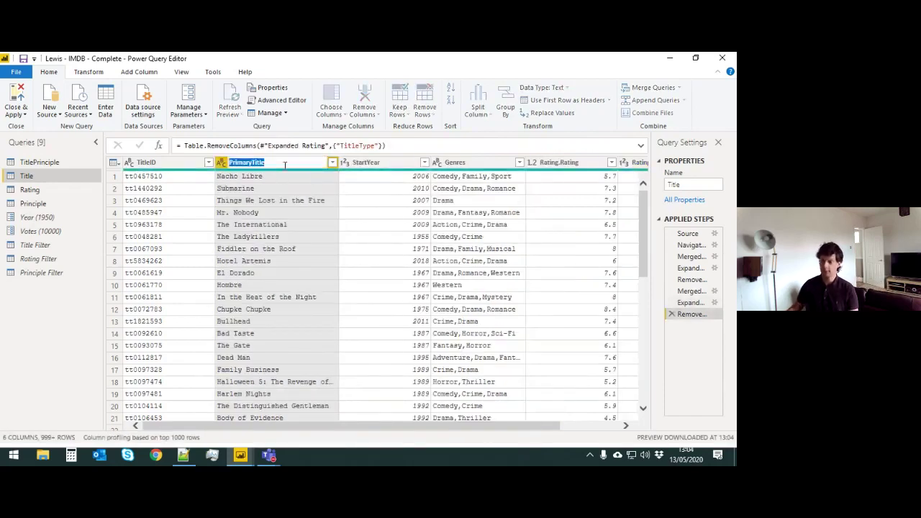
pyautogui.write('T')
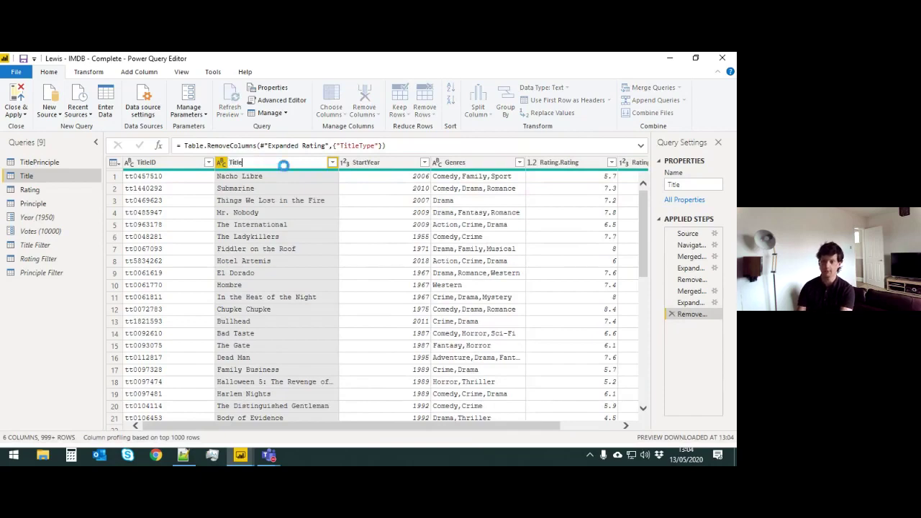
# Step: Finish renaming the PrimaryTitle column to Title and rename the StartYear column to Year in the Title query
pyautogui.write('itle')
pyautogui.press('Return')
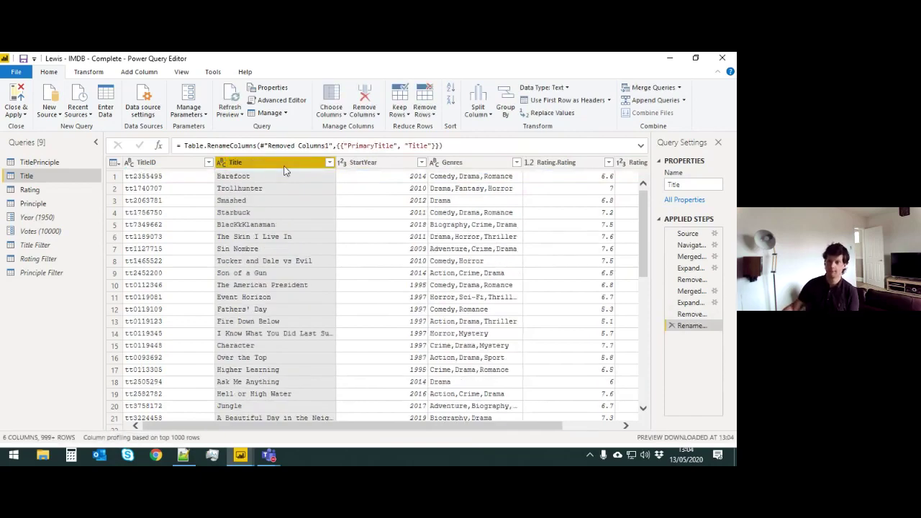
pyautogui.doubleClick(373, 164)
pyautogui.write('Y')
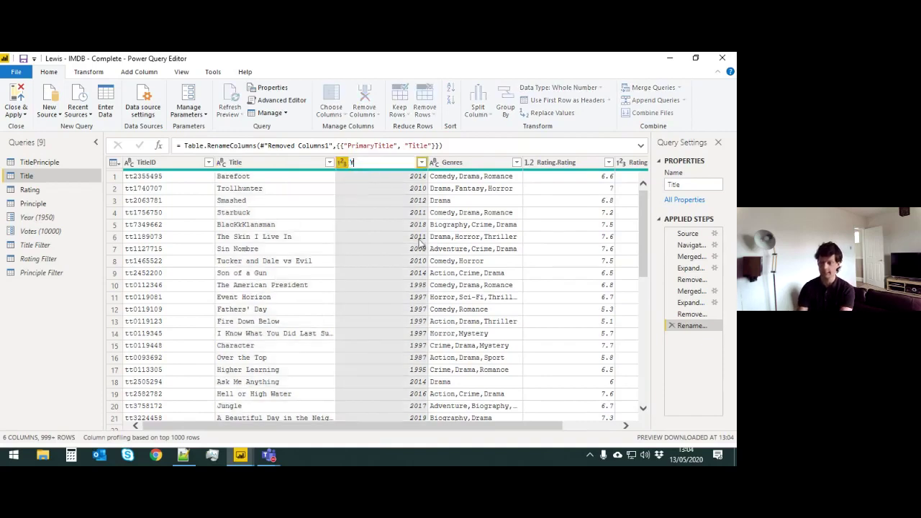
pyautogui.write('ear')
pyautogui.press('Return')
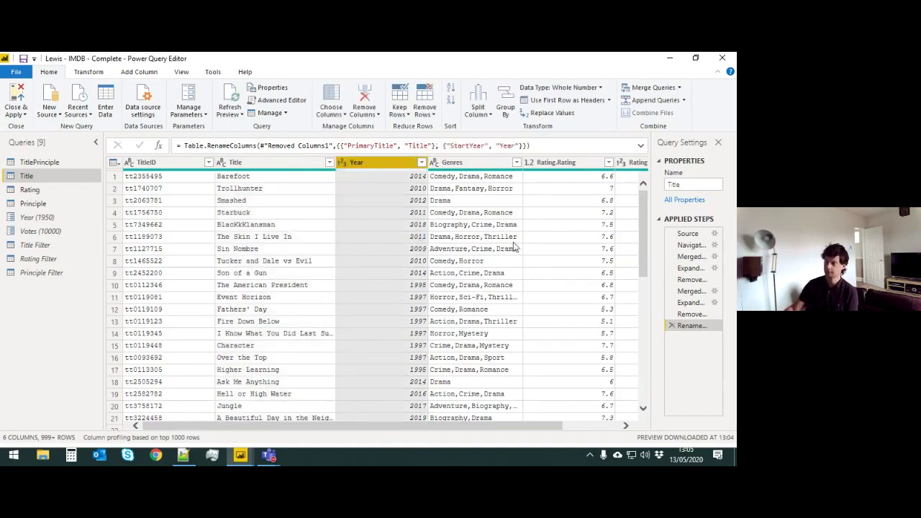
# Step: Rename the expanded Rating.Rating column to Rating and the Rating.Votes column to Votes
pyautogui.moveTo(552, 429); pyautogui.dragTo(599, 429)
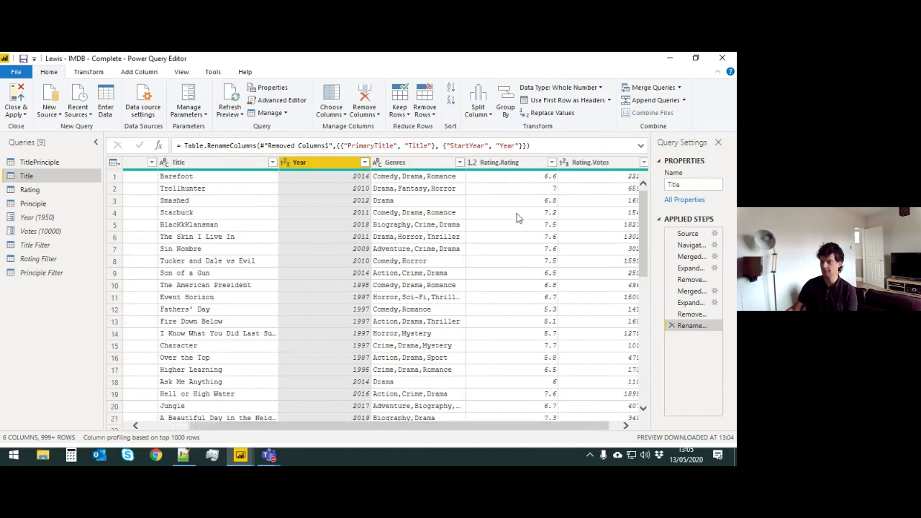
pyautogui.doubleClick(499, 162)
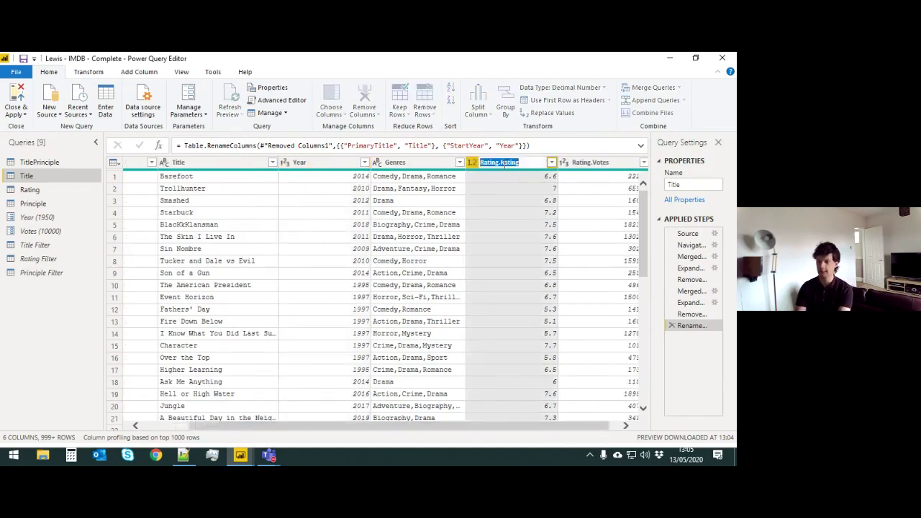
pyautogui.write('Rati')
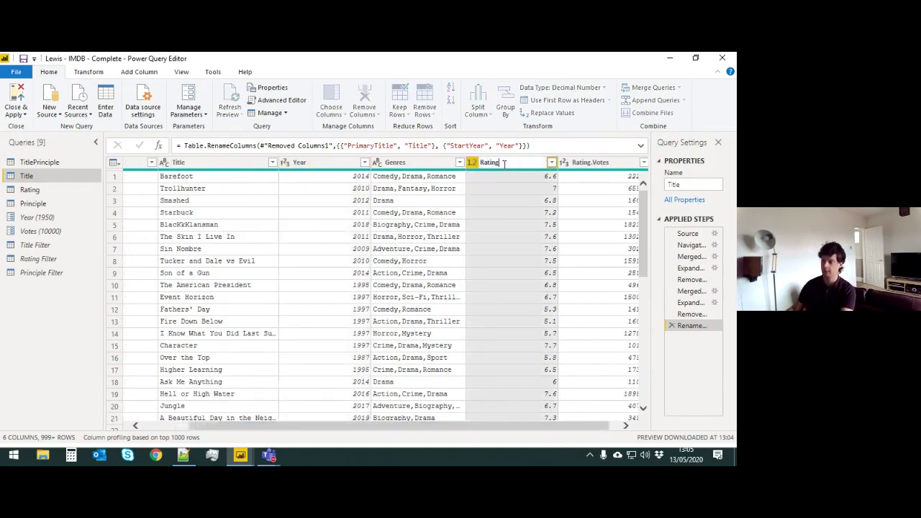
pyautogui.write('ng')
pyautogui.press('Return')
pyautogui.doubleClick(602, 163)
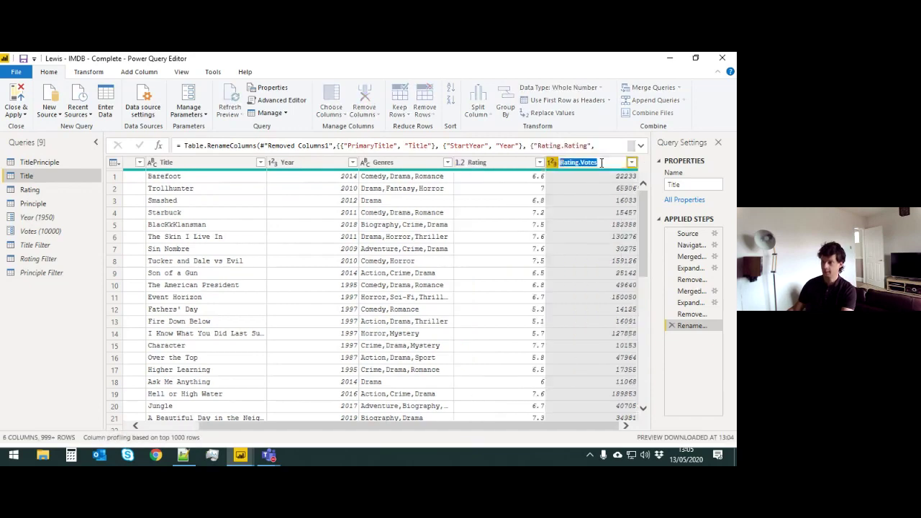
pyautogui.write('Votes')
pyautogui.press('Return')
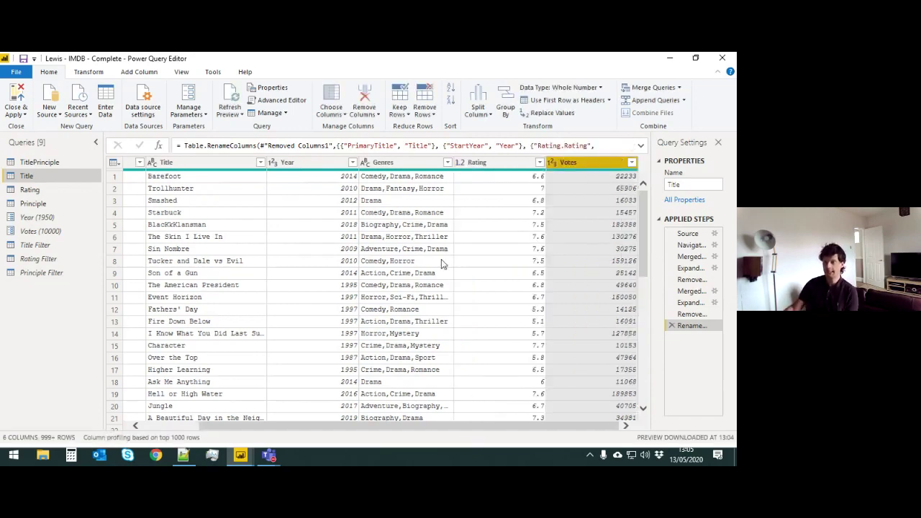
# Step: Move the Genres column directly after TitleID in the Title query and rename it GenreID
pyautogui.click(408, 163)
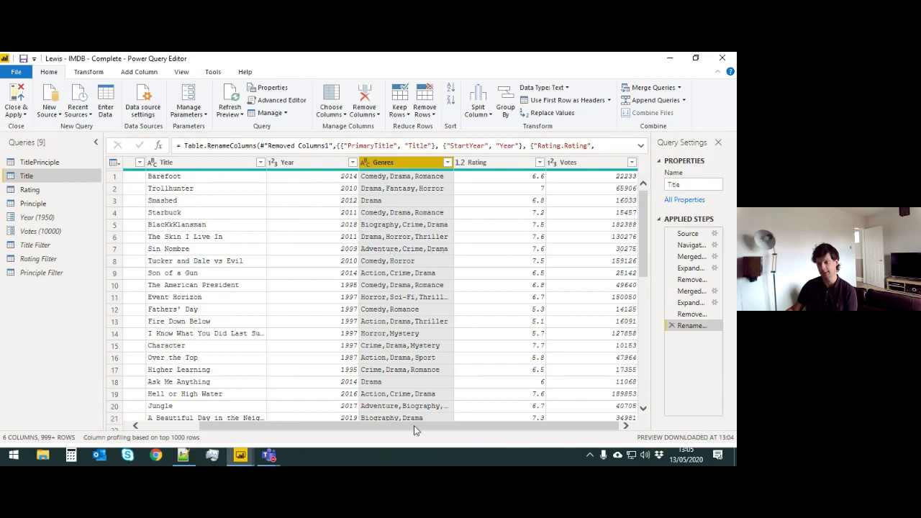
pyautogui.moveTo(414, 430); pyautogui.dragTo(362, 429)
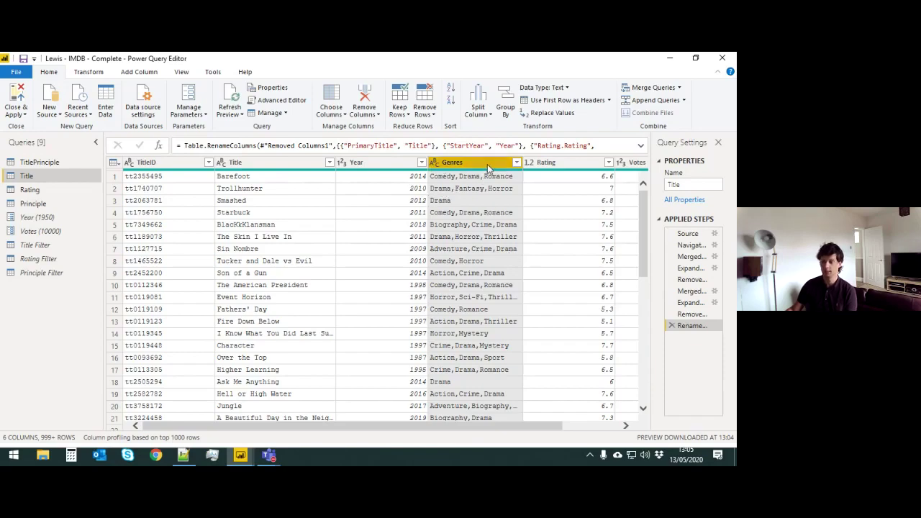
pyautogui.moveTo(487, 164); pyautogui.dragTo(230, 178)
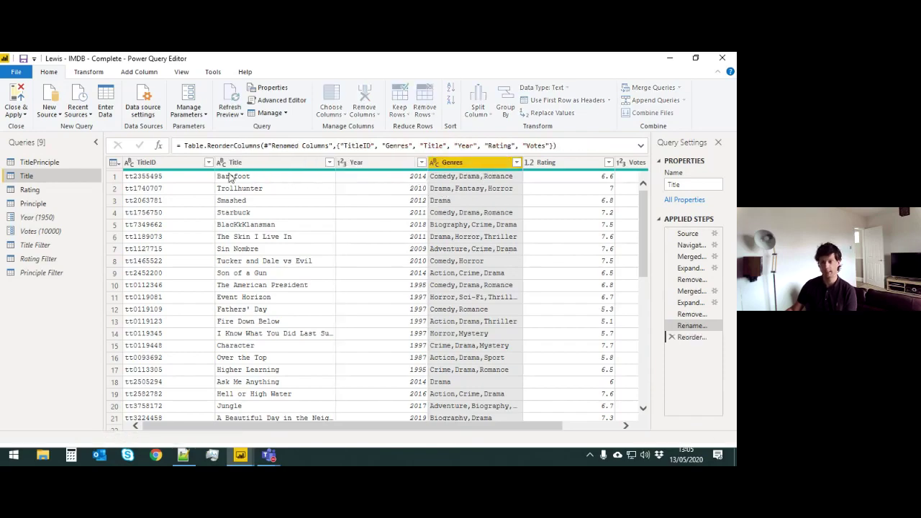
pyautogui.doubleClick(248, 164)
pyautogui.write('G')
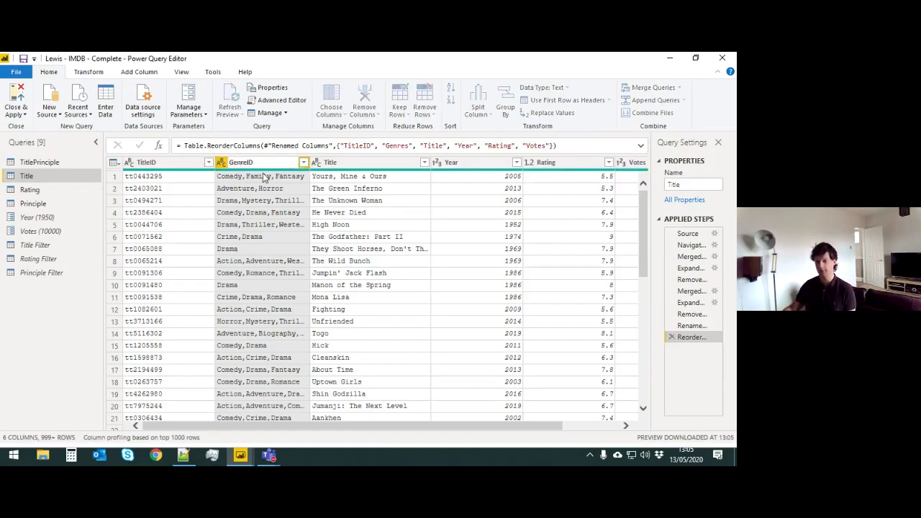
pyautogui.click(61, 306)
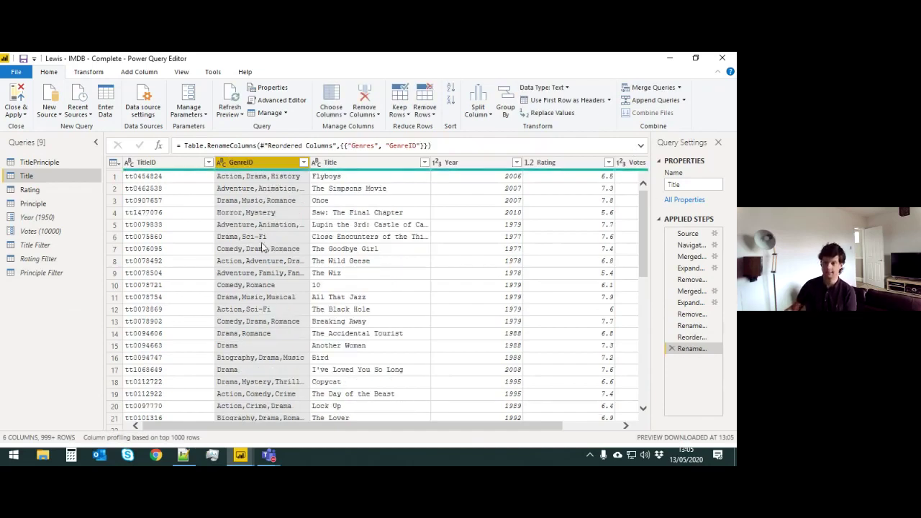
# Step: Duplicate the Title query and remove every column except GenreID from the copy
pyautogui.keyDown('ctrl'); pyautogui.click(158, 176); pyautogui.keyUp('ctrl')
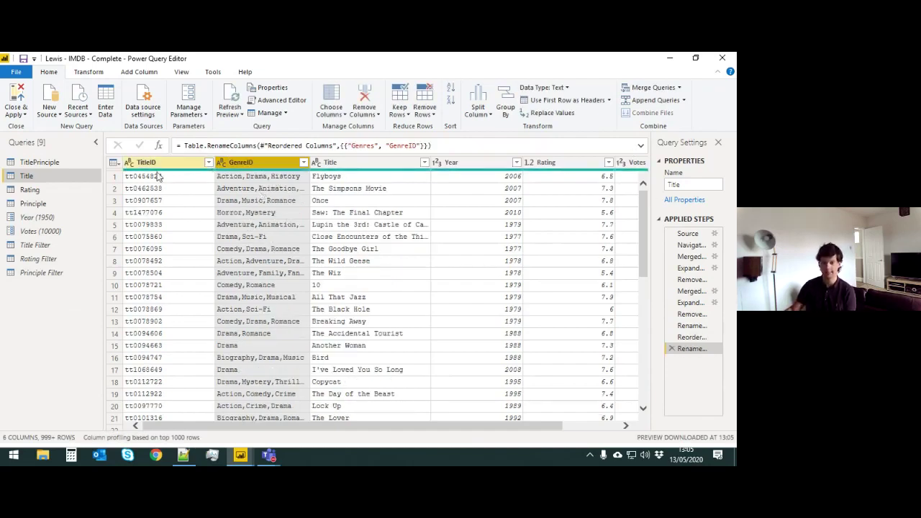
pyautogui.rightClick(27, 176)
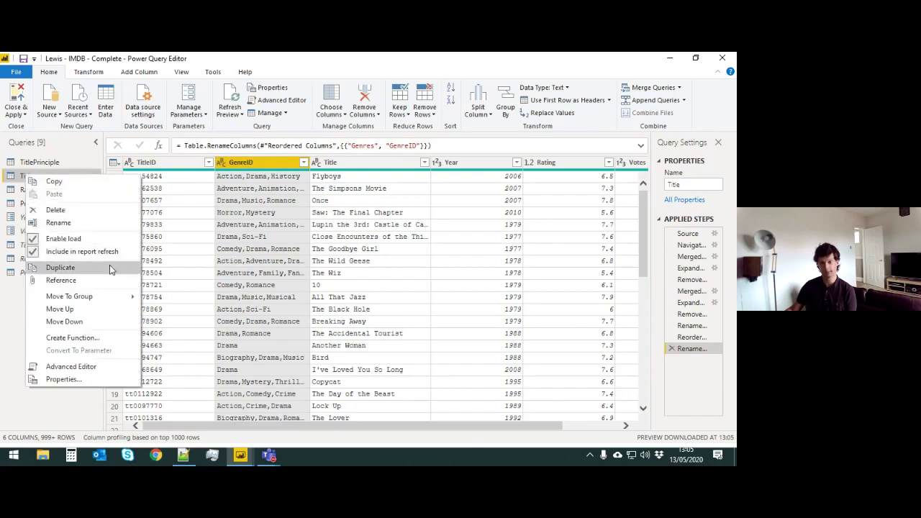
pyautogui.click(60, 267)
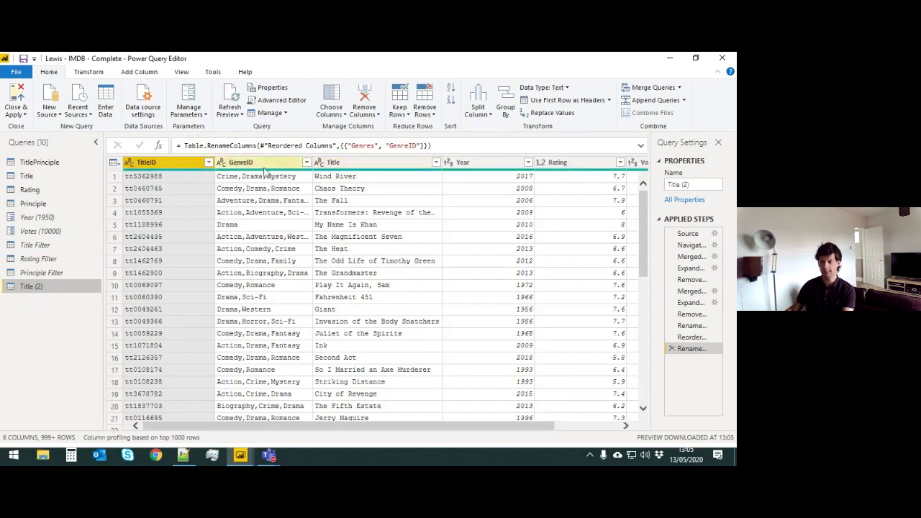
pyautogui.click(249, 164)
pyautogui.rightClick(249, 165)
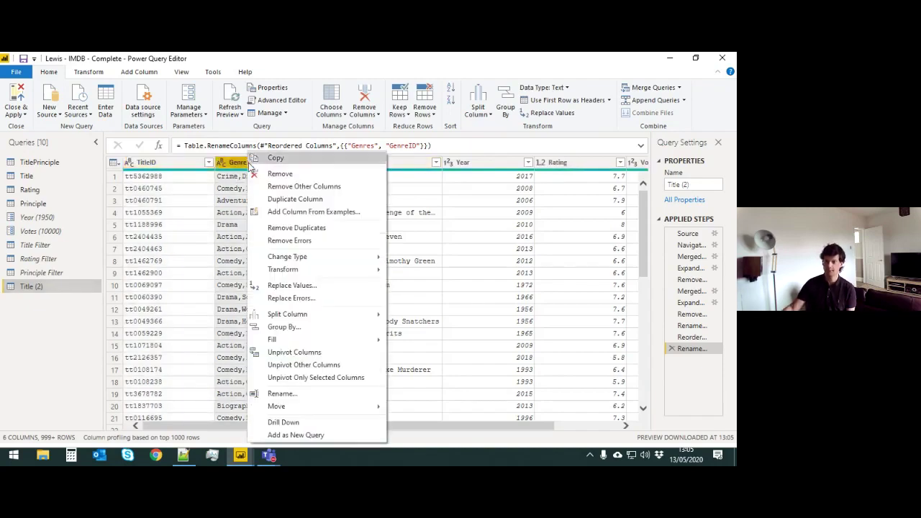
pyautogui.click(306, 187)
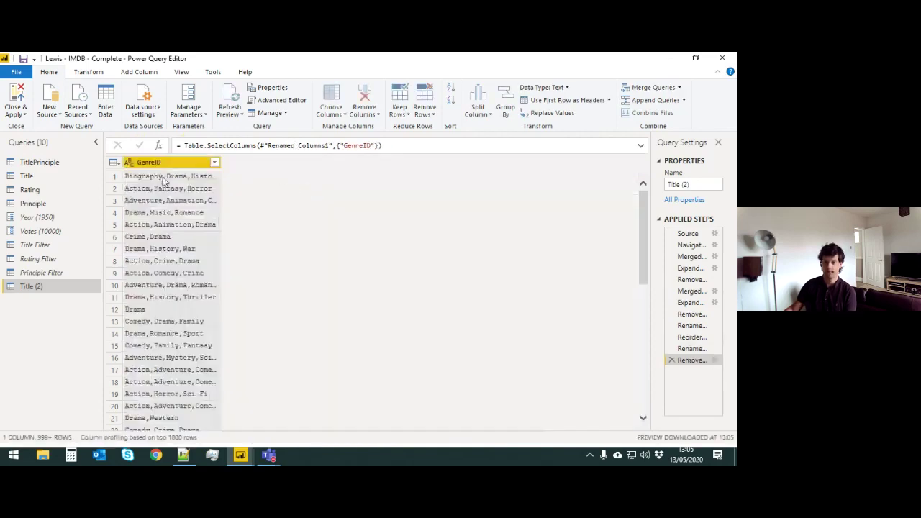
# Step: Remove the duplicate values from the GenreID column of the duplicated query
pyautogui.scroll(-10, 151, 325)
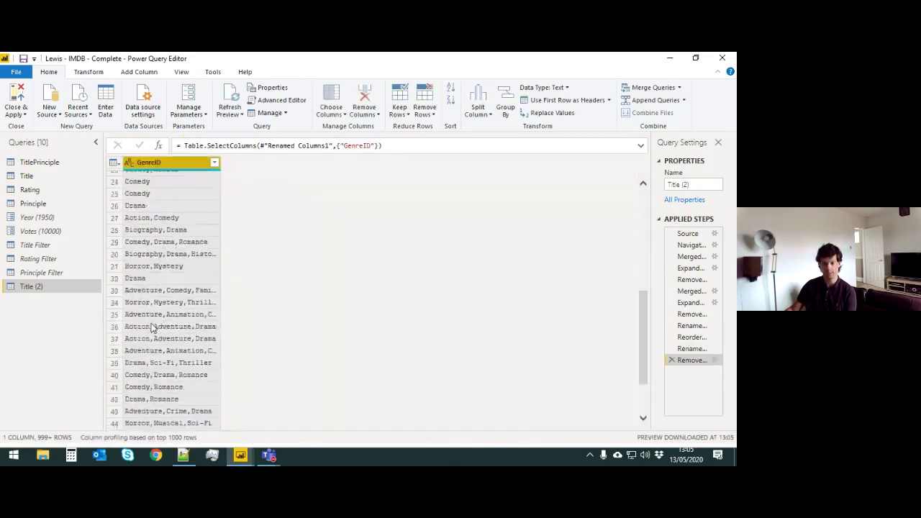
pyautogui.scroll(-15, 151, 323)
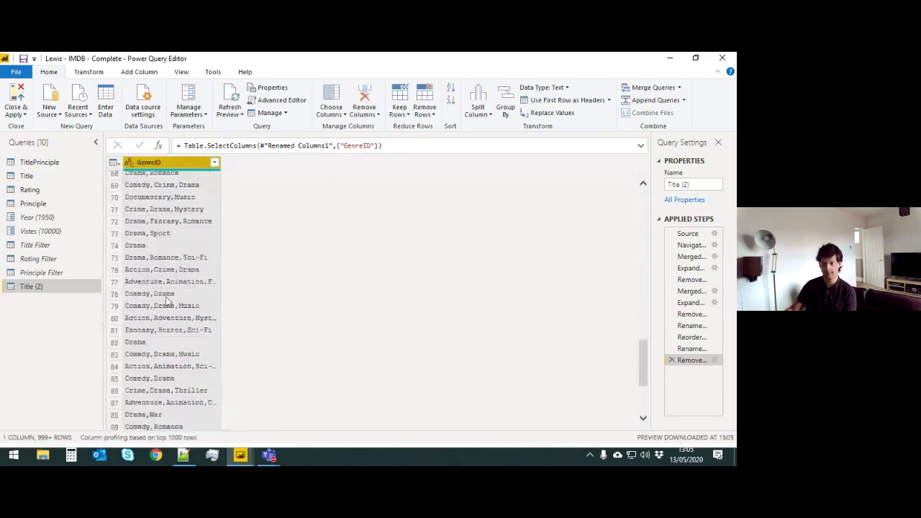
pyautogui.scroll(-5, 173, 305)
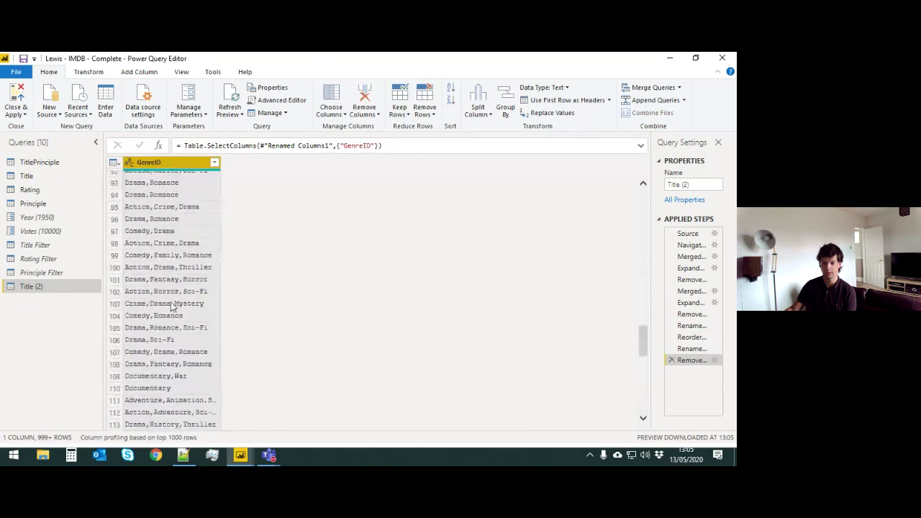
pyautogui.rightClick(160, 164)
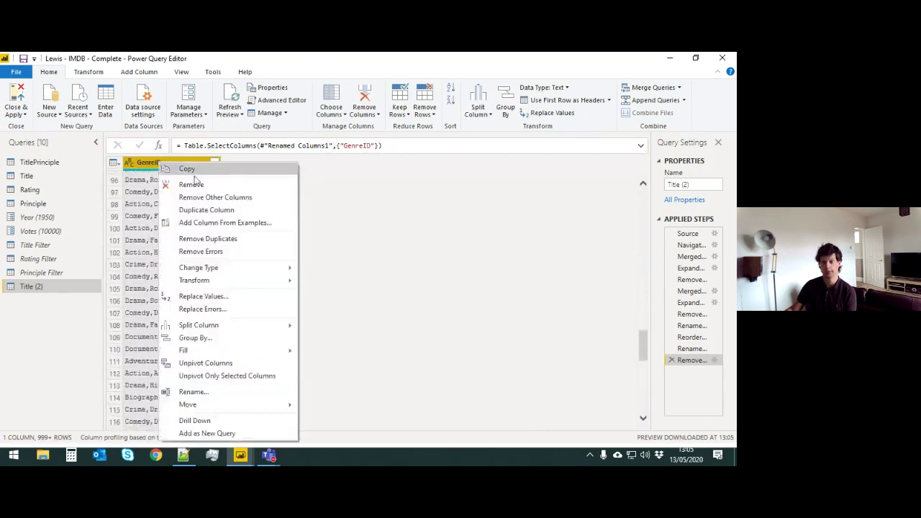
pyautogui.click(245, 240)
pyautogui.scroll(-3, 242, 329)
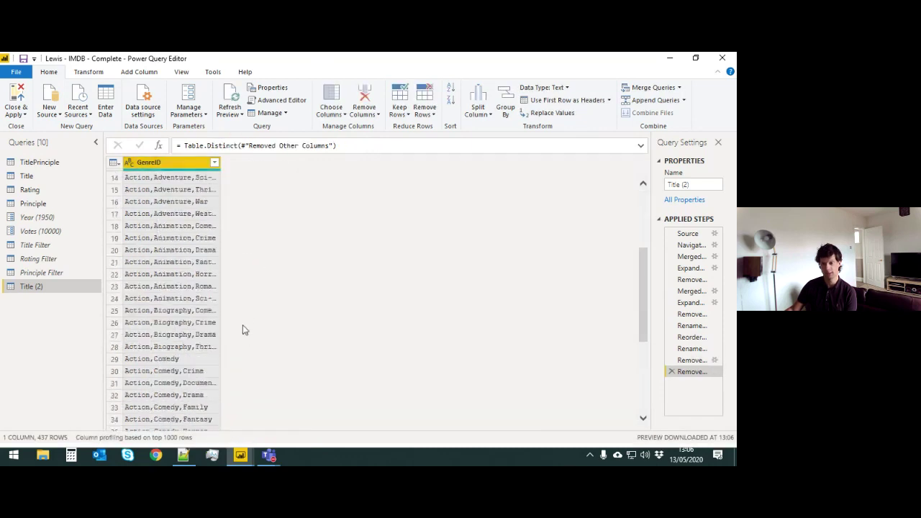
pyautogui.scroll(3, 360, 230)
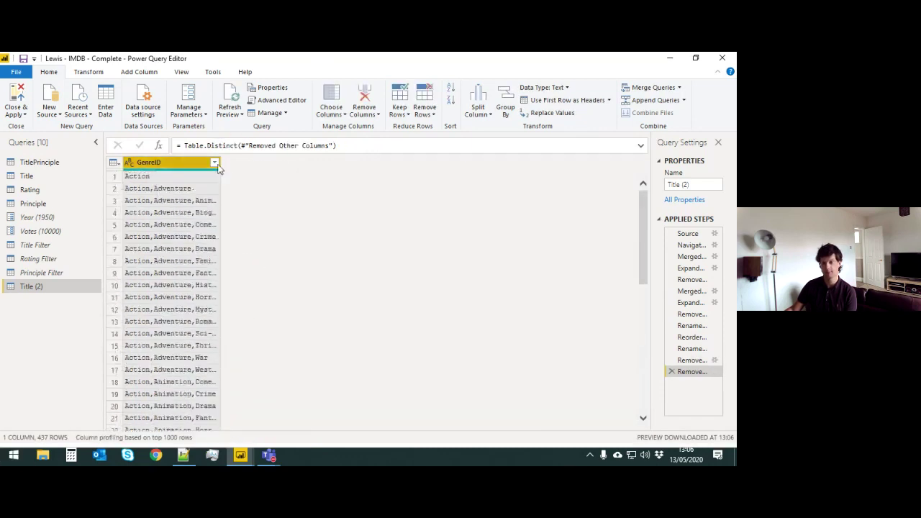
# Step: Widen the GenreID column and the query settings pane so their full text can be read
pyautogui.moveTo(220, 162); pyautogui.dragTo(281, 164)
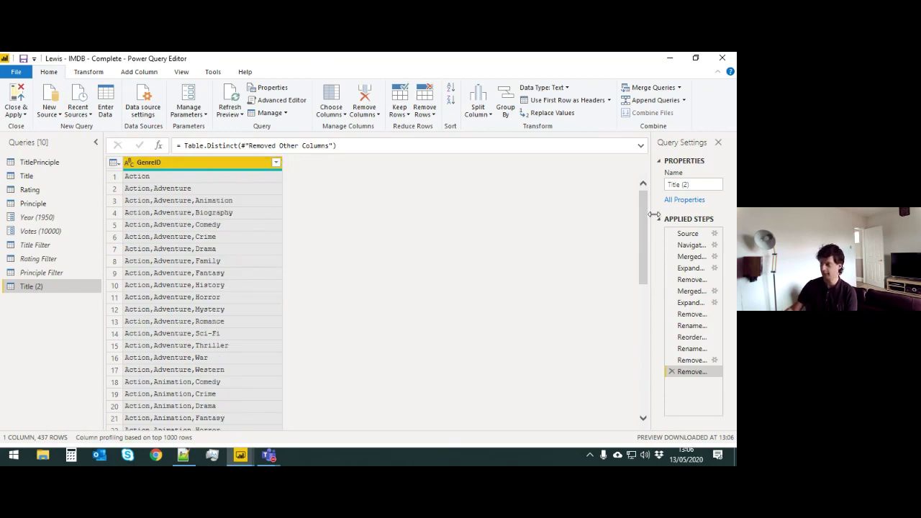
pyautogui.moveTo(653, 215); pyautogui.dragTo(599, 220)
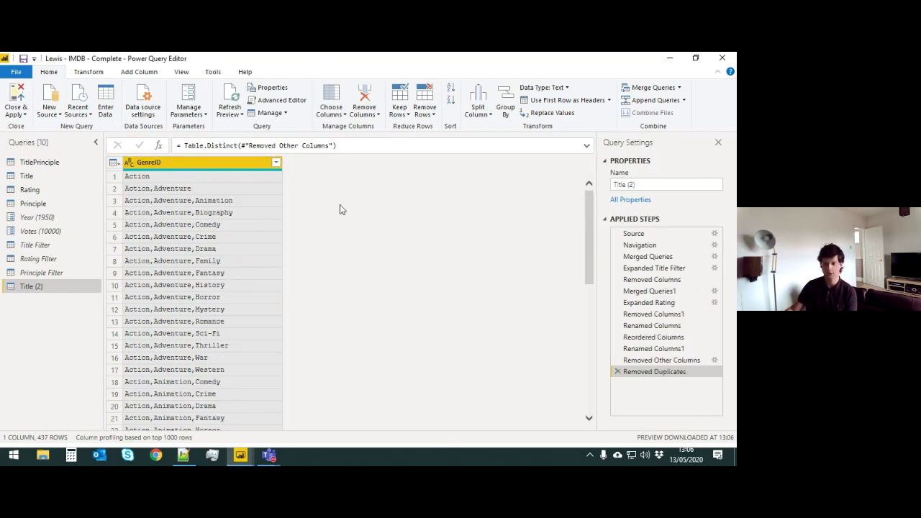
# Step: Filter the GenreID column to keep only the value Action,Adventure,Animation
pyautogui.click(276, 163)
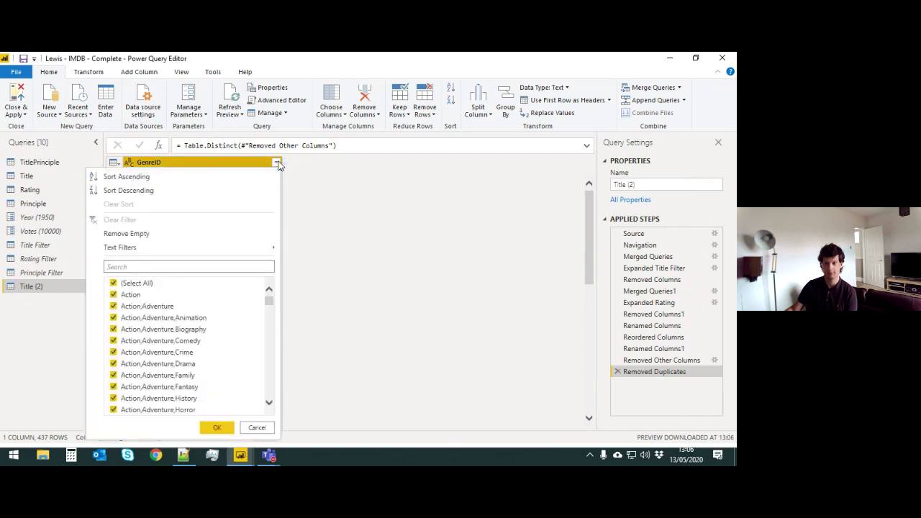
pyautogui.click(142, 284)
pyautogui.click(148, 331)
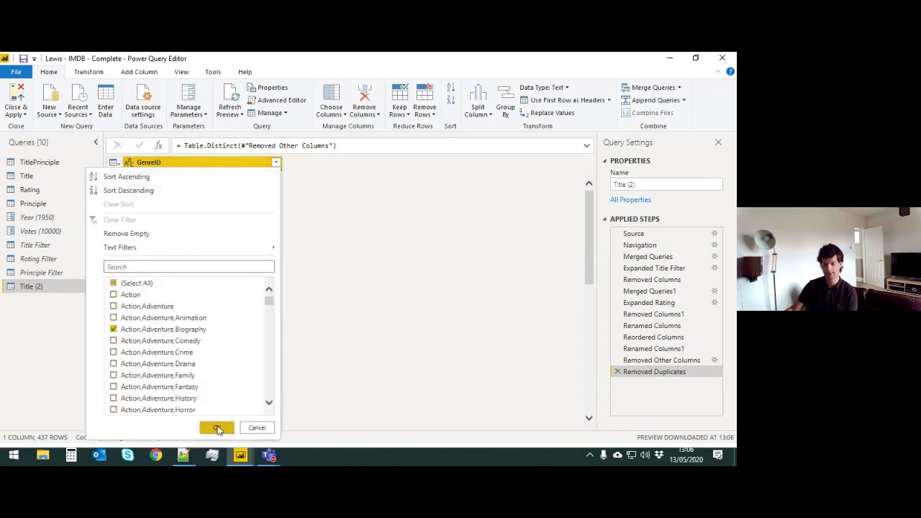
pyautogui.click(143, 332)
pyautogui.click(149, 319)
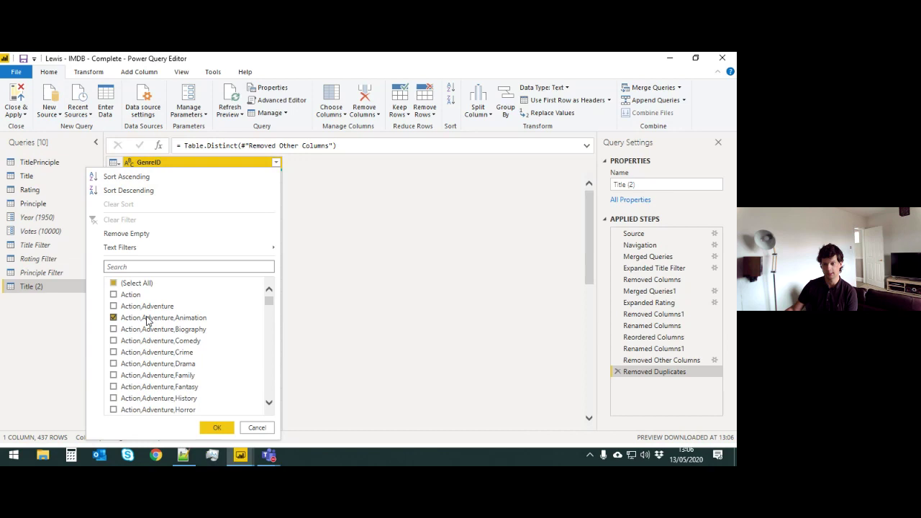
pyautogui.click(203, 427)
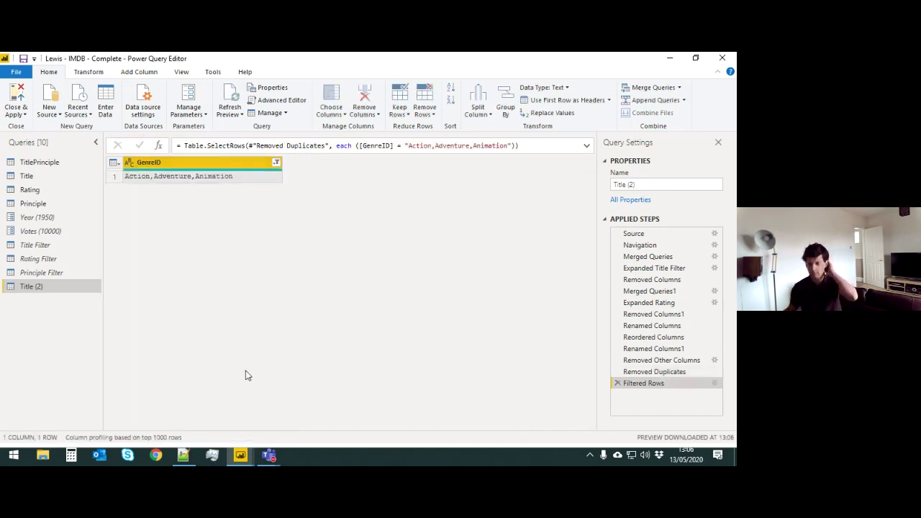
# Step: Duplicate the GenreID column, widen the copy and rename it Genre
pyautogui.rightClick(207, 162)
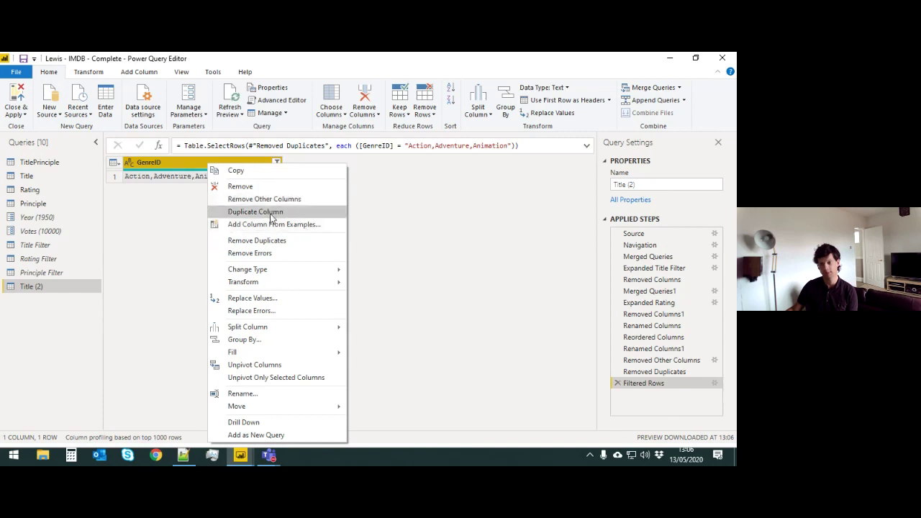
pyautogui.click(272, 212)
pyautogui.moveTo(377, 163); pyautogui.dragTo(451, 164)
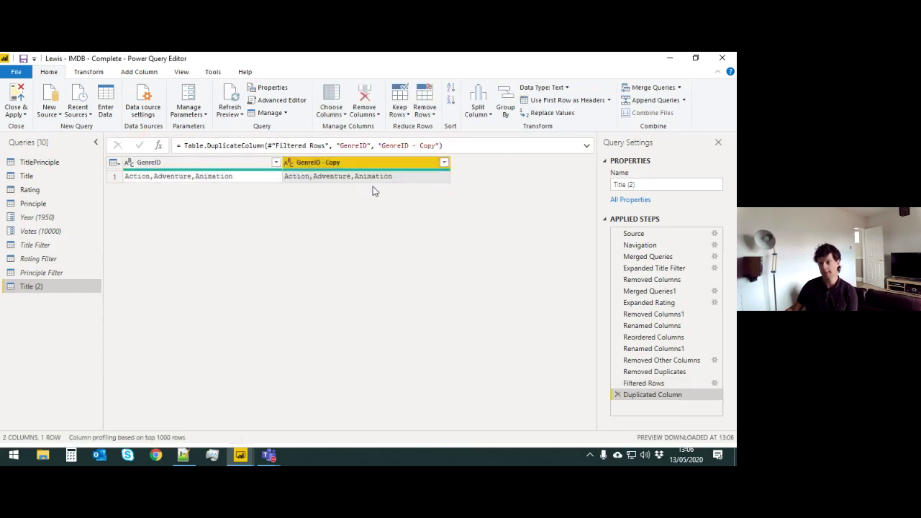
pyautogui.rightClick(322, 165)
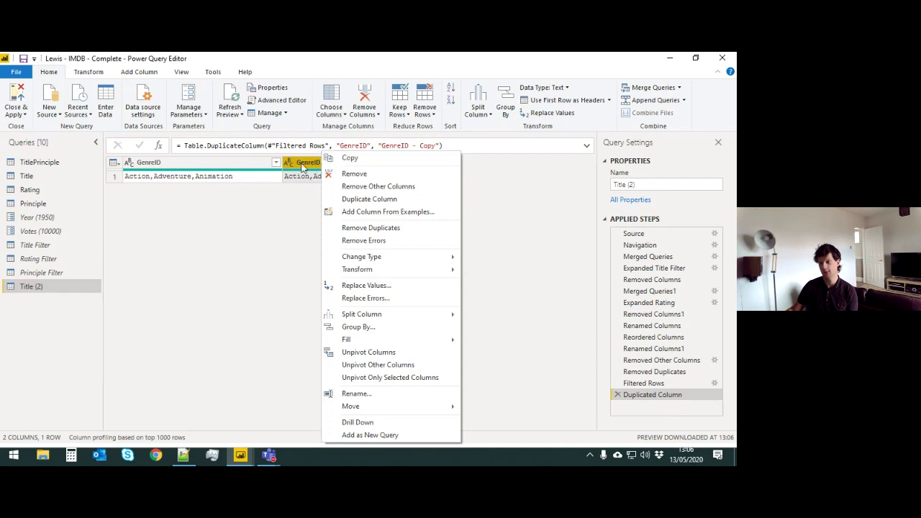
pyautogui.doubleClick(307, 163)
pyautogui.write('Genre')
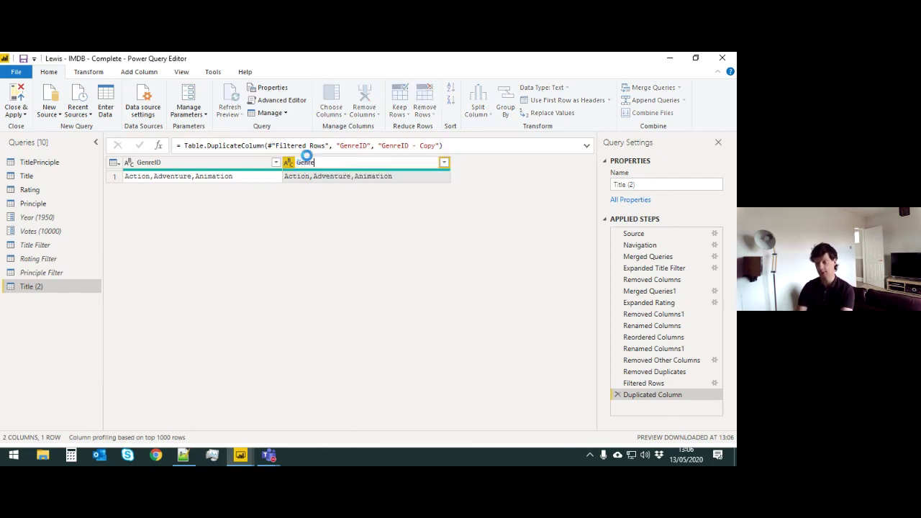
pyautogui.press('Return')
# Step: Split the Genre column by the comma delimiter at each occurrence
pyautogui.rightClick(327, 163)
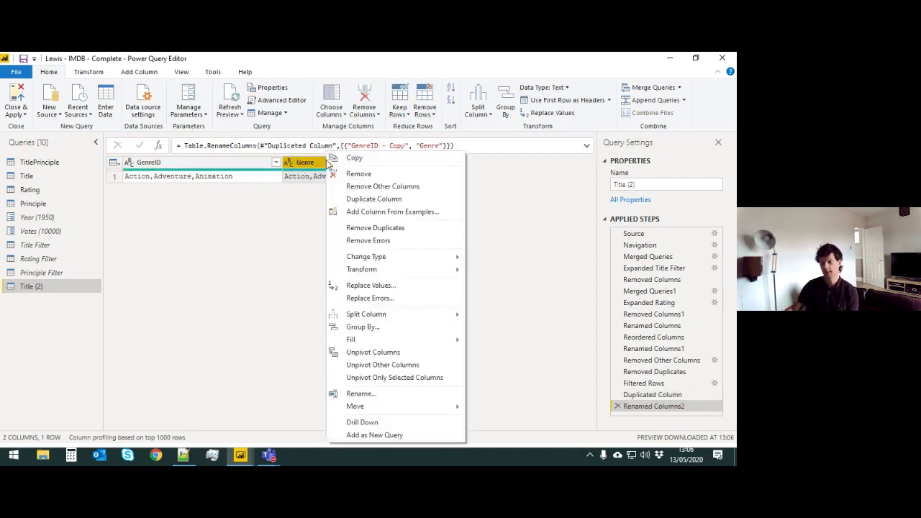
pyautogui.moveTo(406, 316)
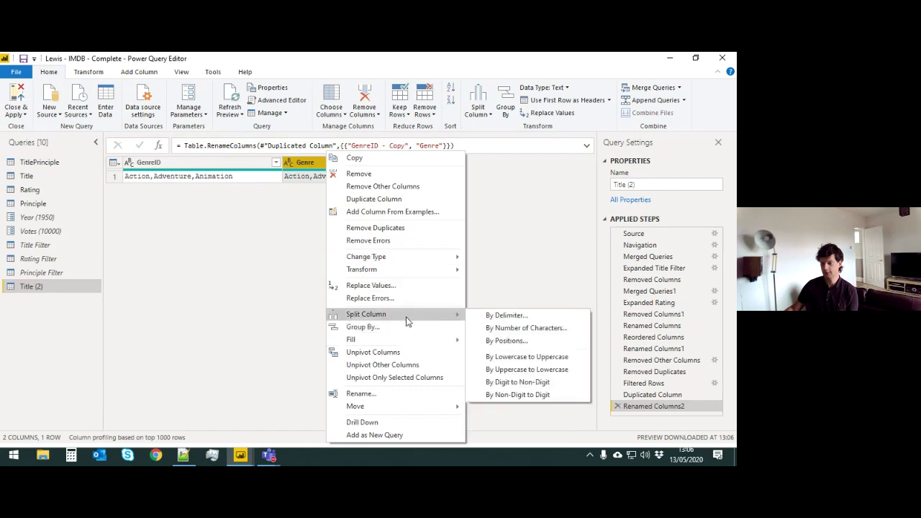
pyautogui.click(524, 316)
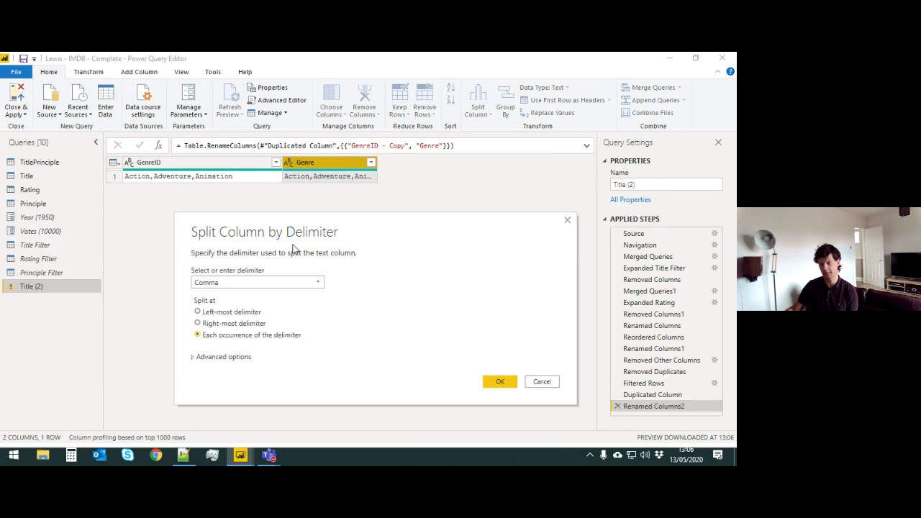
pyautogui.click(500, 381)
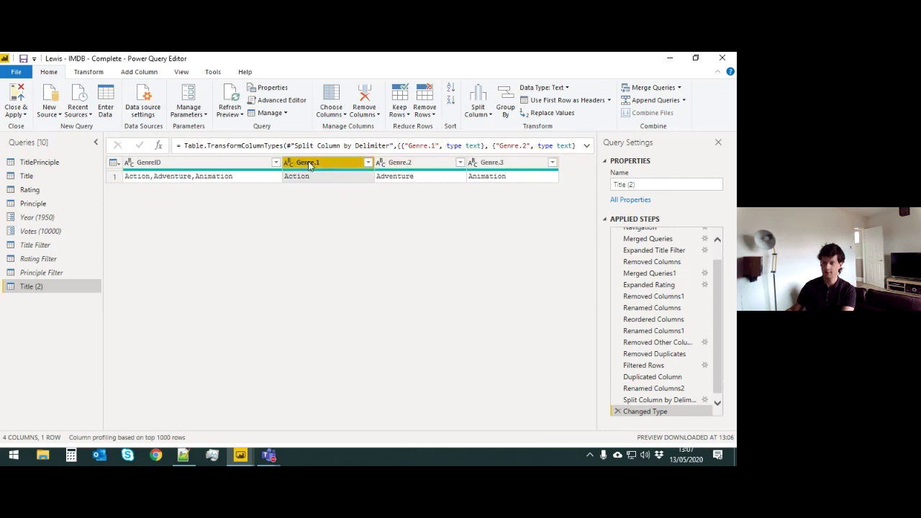
# Step: Unpivot the three split columns Genre.1, Genre.2 and Genre.3 into rows
pyautogui.keyDown('ctrl'); pyautogui.click(403, 163); pyautogui.keyUp('ctrl')
pyautogui.keyDown('ctrl'); pyautogui.click(495, 164); pyautogui.keyUp('ctrl')
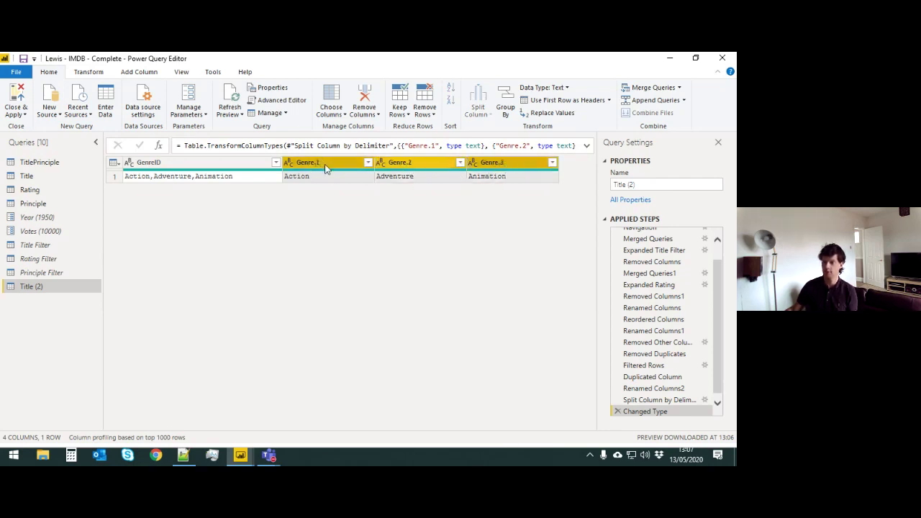
pyautogui.click(89, 72)
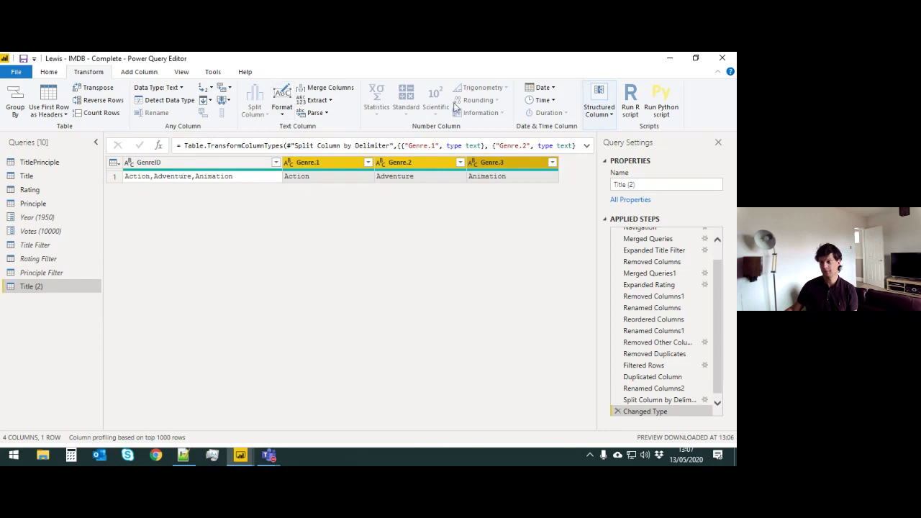
pyautogui.rightClick(320, 162)
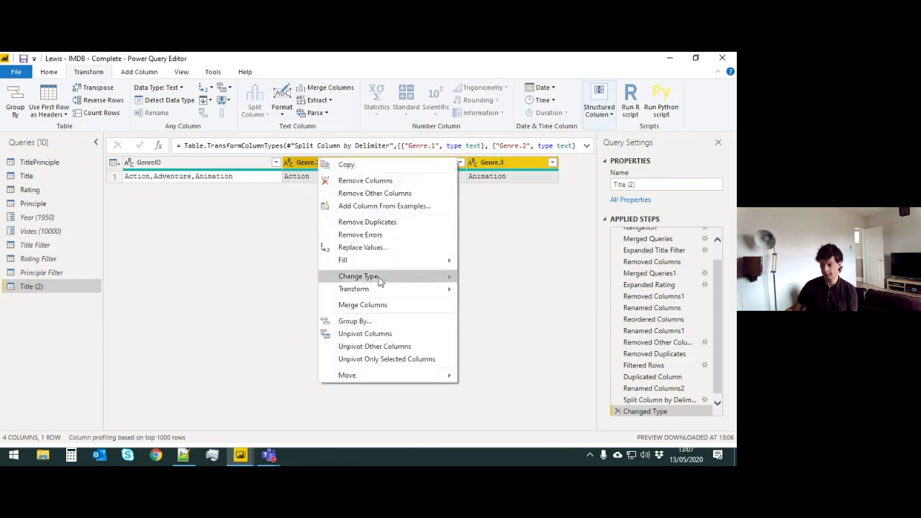
pyautogui.click(393, 334)
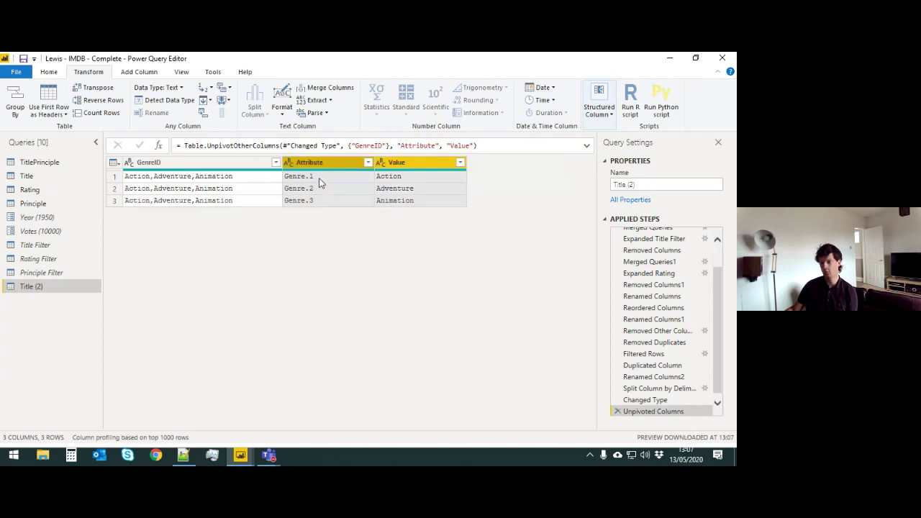
pyautogui.click(319, 178)
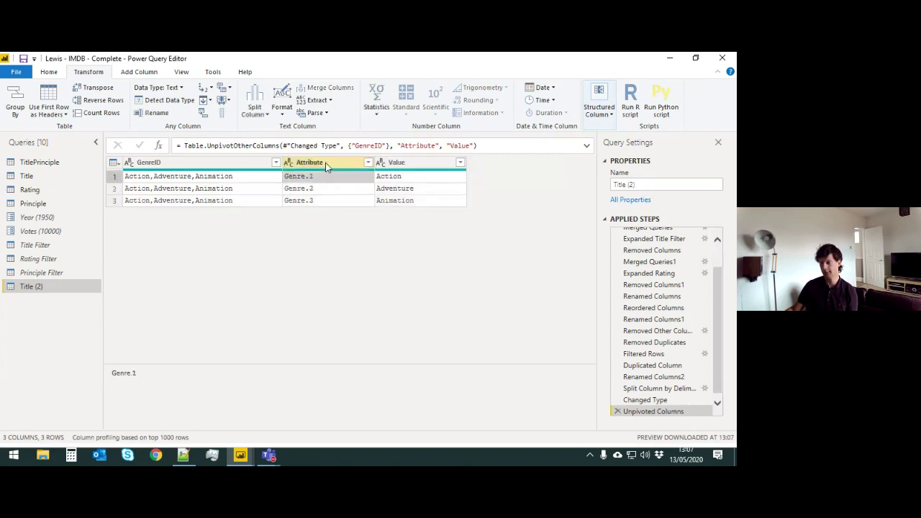
# Step: Remove the Attribute column and rename the Value column Genre
pyautogui.click(419, 178)
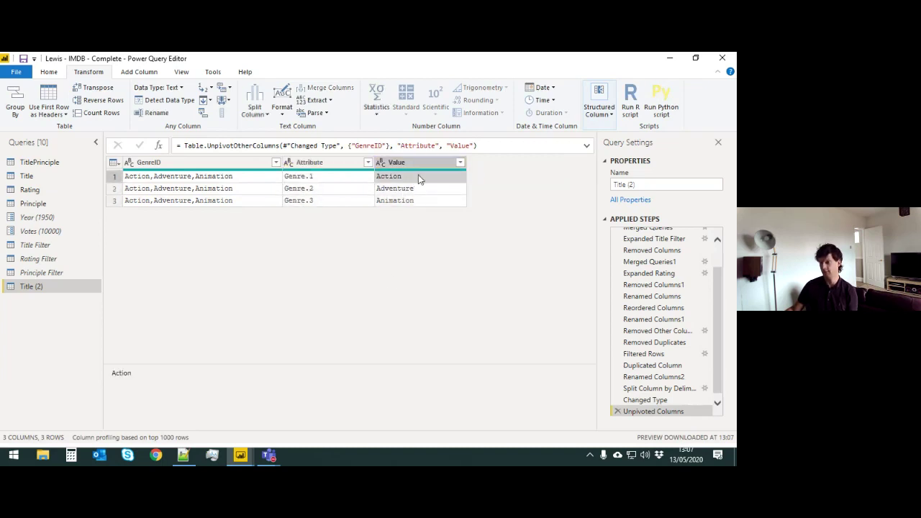
pyautogui.rightClick(316, 165)
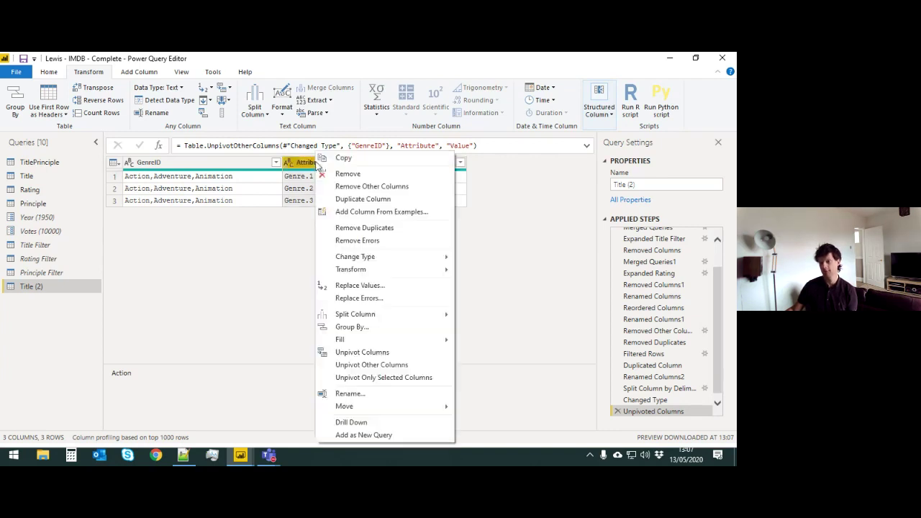
pyautogui.click(359, 174)
pyautogui.doubleClick(323, 162)
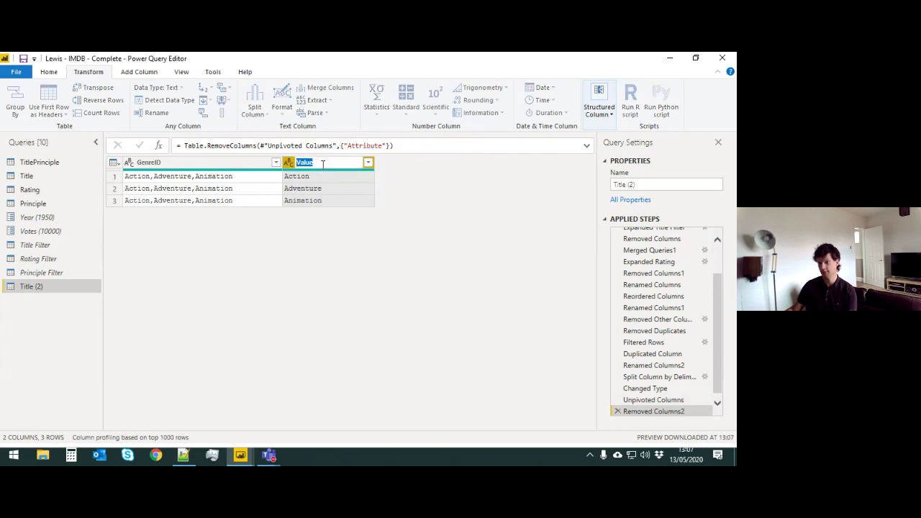
pyautogui.write('Genre')
pyautogui.press('Return')
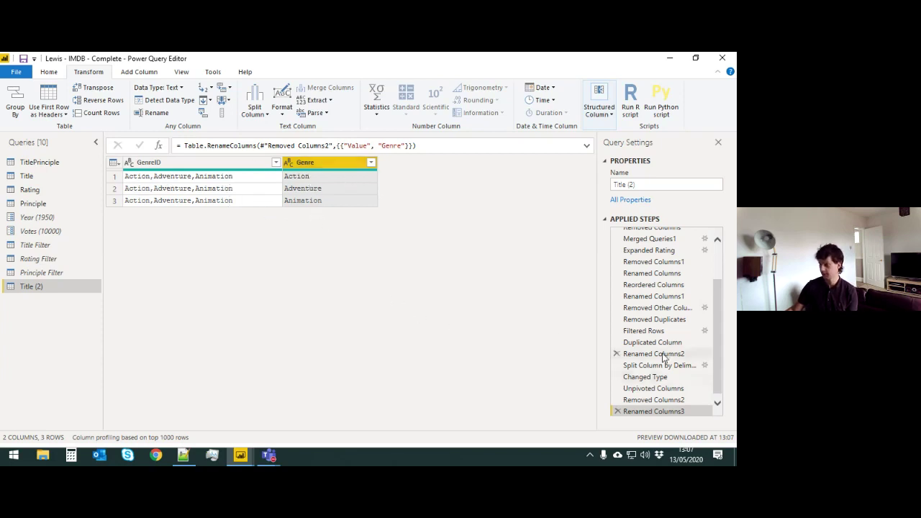
# Step: Delete the Filtered Rows step that limits GenreID to one value, and return to the final Renamed Columns3 step
pyautogui.click(639, 330)
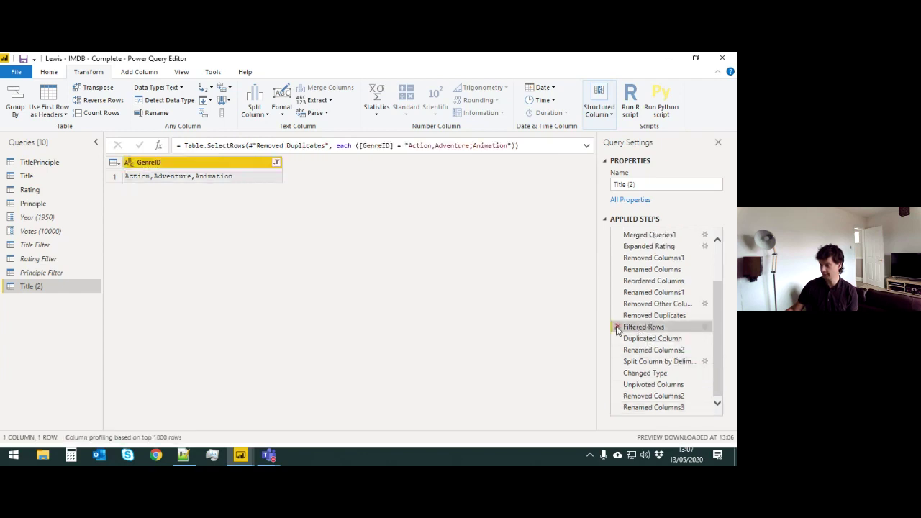
pyautogui.click(617, 327)
pyautogui.click(425, 275)
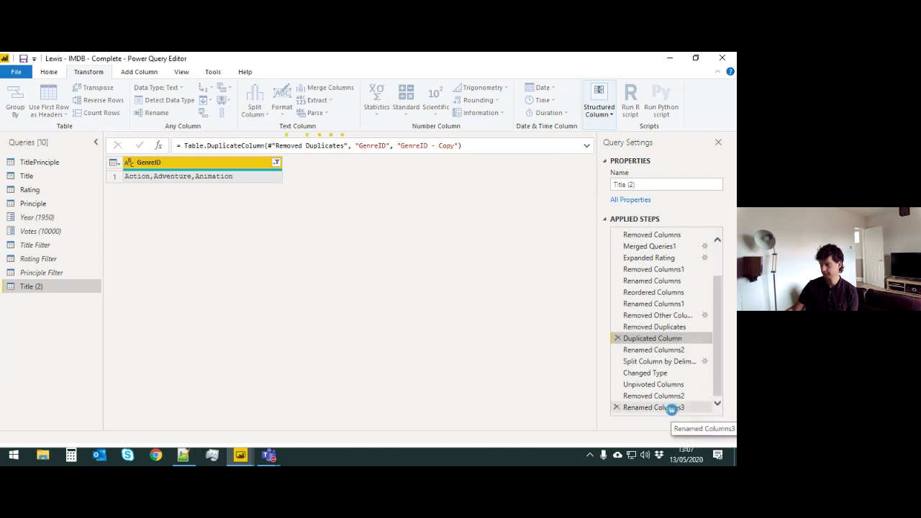
pyautogui.click(659, 408)
# Step: Examine how GenreID combinations such as Action,Comedy and the single-genre Action row map to individual Genre values
pyautogui.scroll(-18, 296, 264)
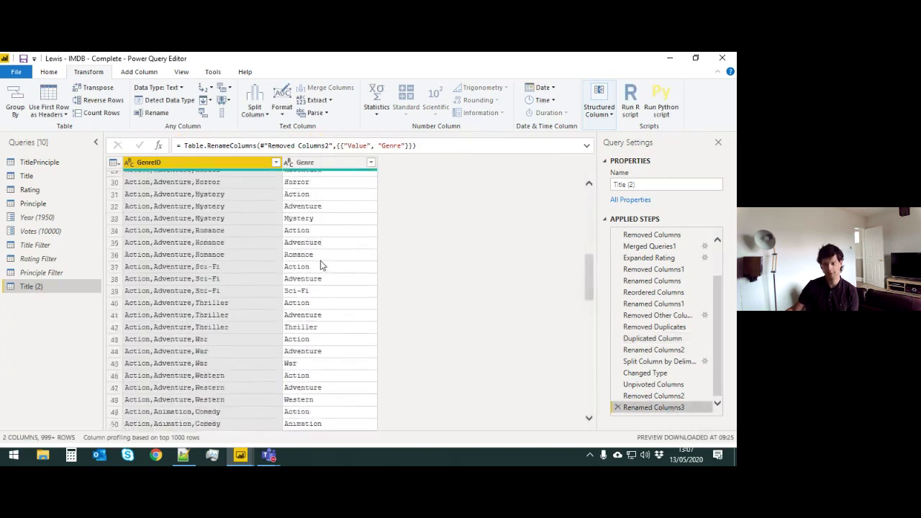
pyautogui.click(181, 269)
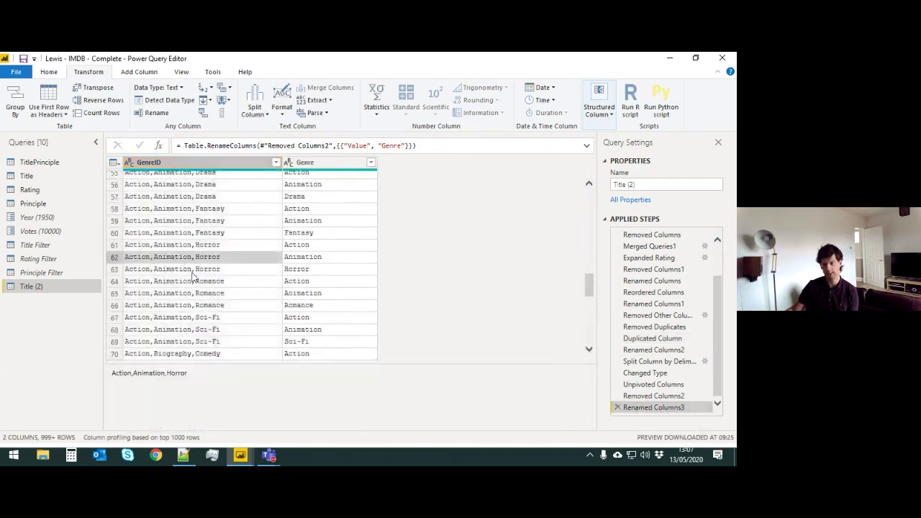
pyautogui.click(200, 293)
pyautogui.scroll(-6, 243, 294)
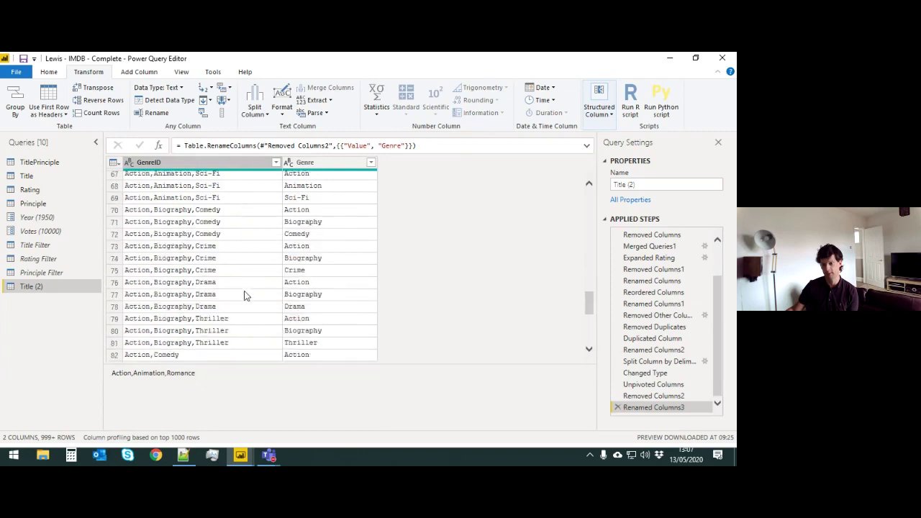
pyautogui.click(189, 302)
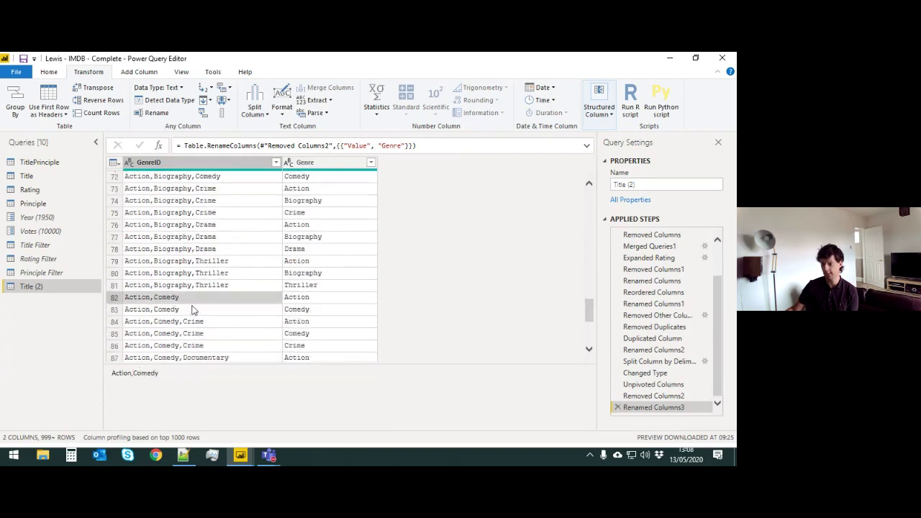
pyautogui.scroll(-1, 204, 287)
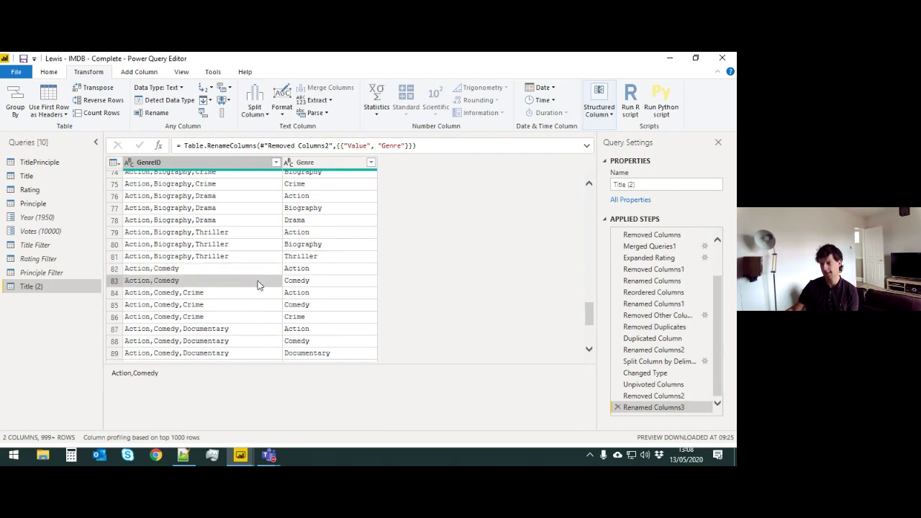
pyautogui.click(305, 270)
pyautogui.click(310, 281)
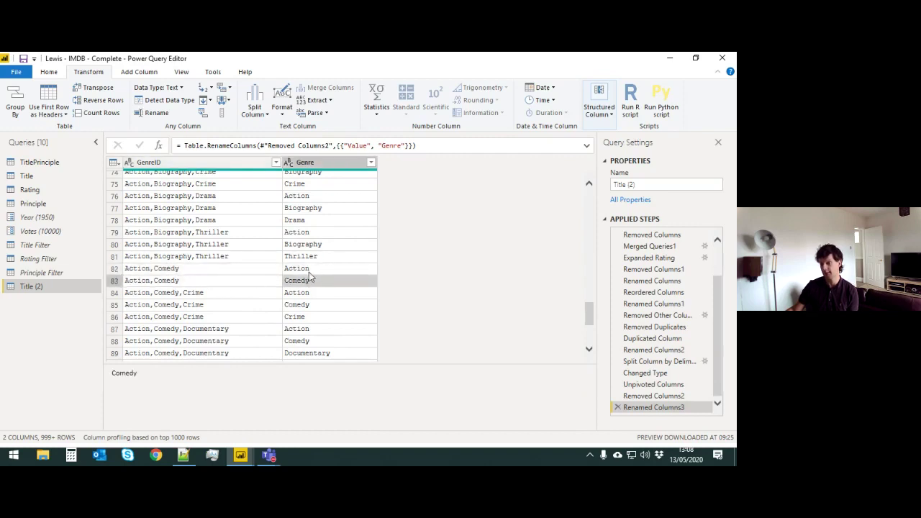
pyautogui.click(312, 270)
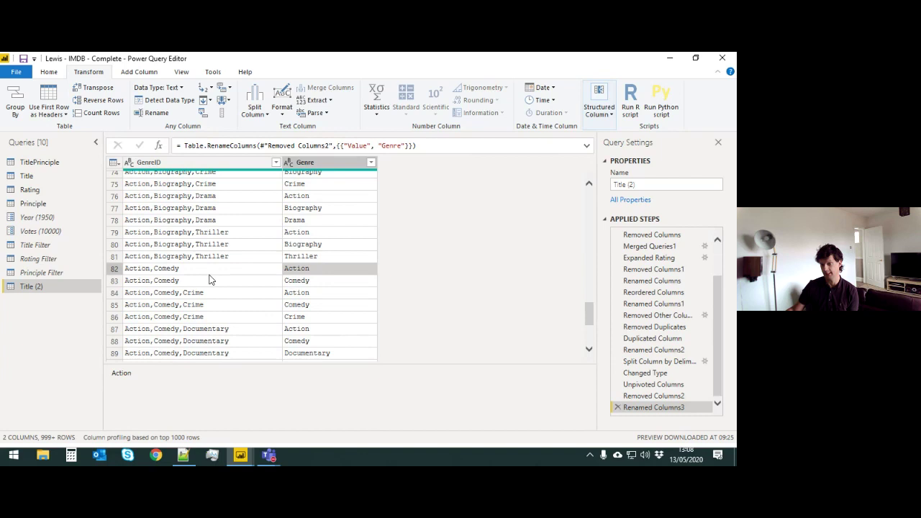
pyautogui.click(287, 280)
pyautogui.click(291, 270)
pyautogui.click(291, 280)
pyautogui.scroll(-2, 247, 300)
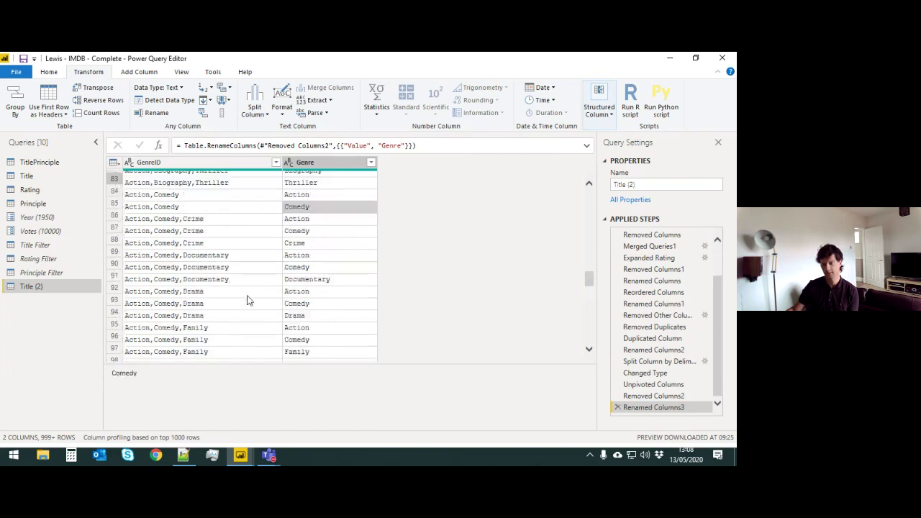
pyautogui.scroll(20, 249, 296)
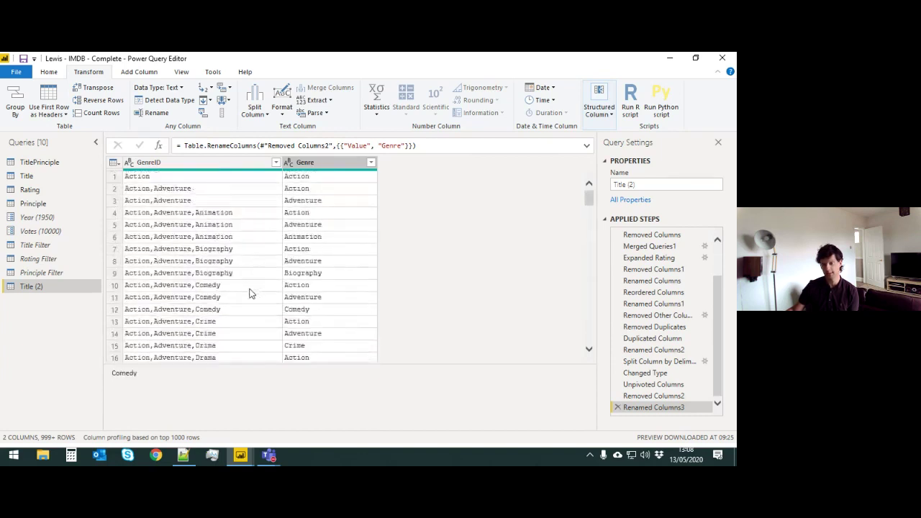
pyautogui.click(219, 180)
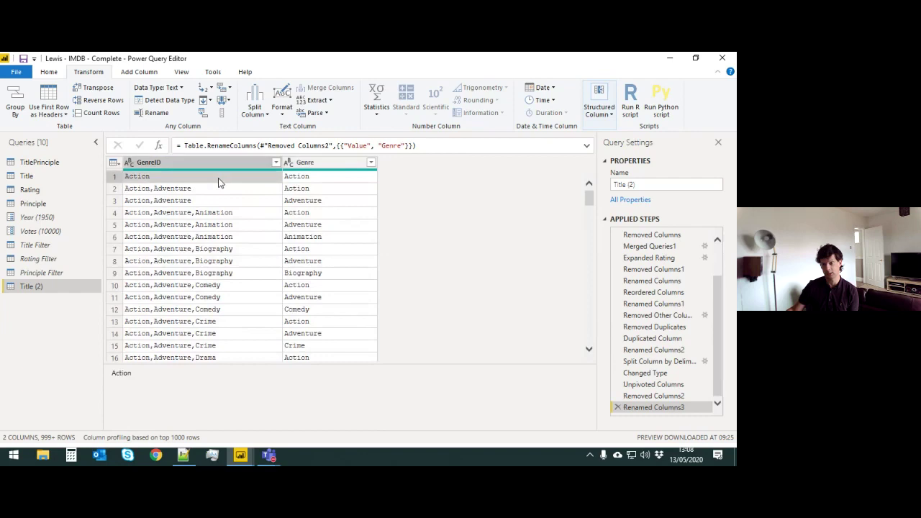
pyautogui.click(320, 179)
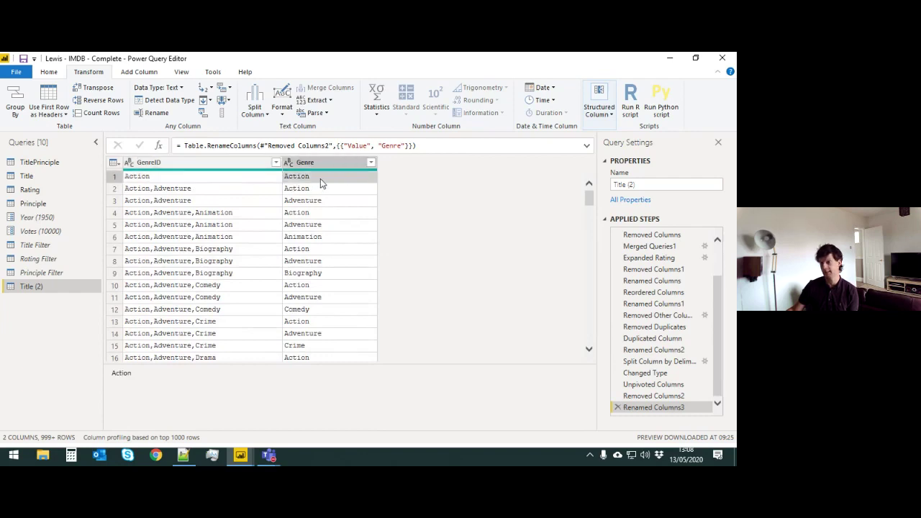
# Step: Rename the Title (2) query as Genre
pyautogui.doubleClick(56, 286)
pyautogui.write('G')
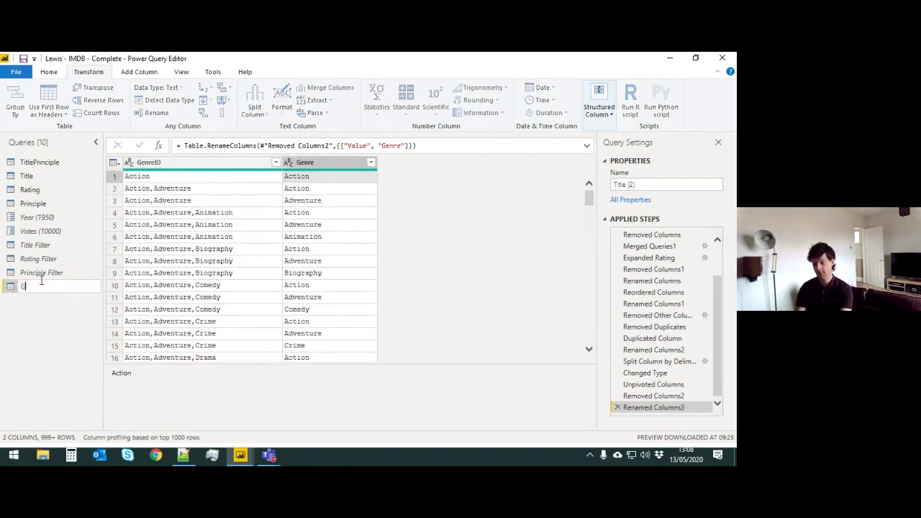
pyautogui.write('enre')
pyautogui.press('Return')
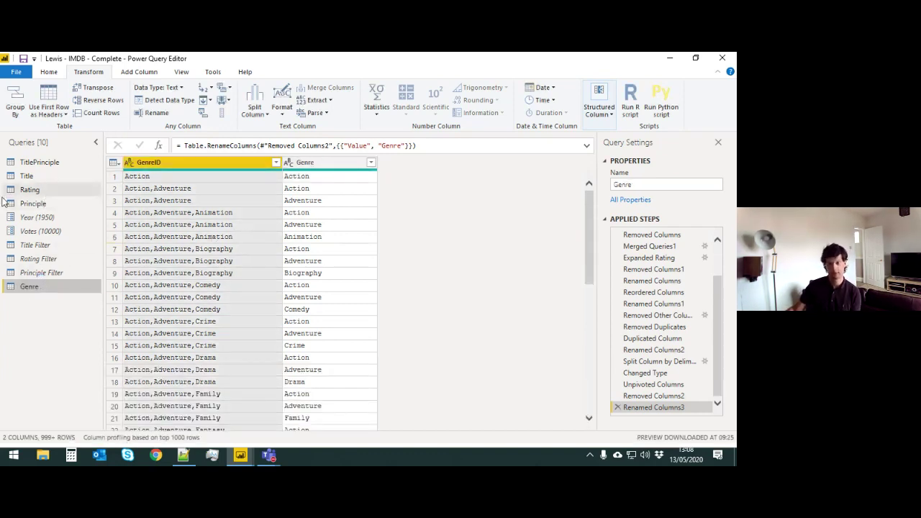
# Step: Disable loading of the Rating query into the report and accept the possible data loss
pyautogui.click(35, 190)
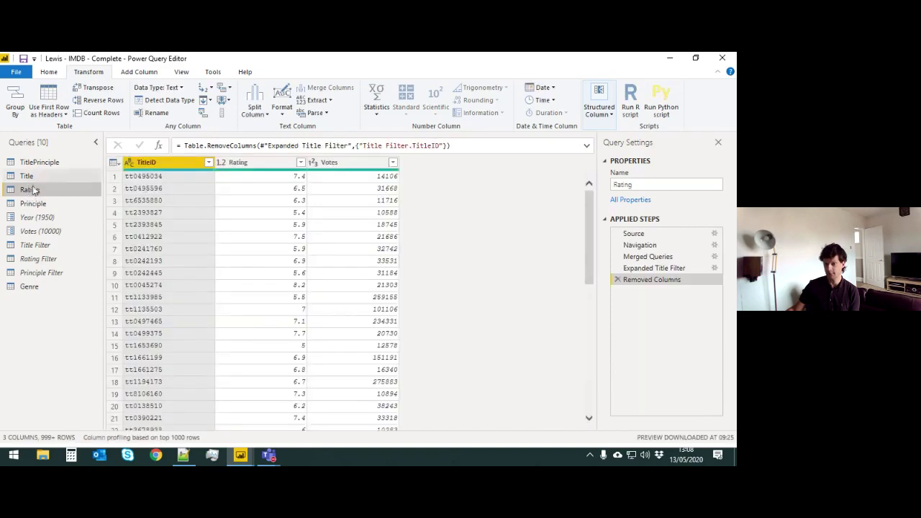
pyautogui.rightClick(33, 190)
pyautogui.click(71, 255)
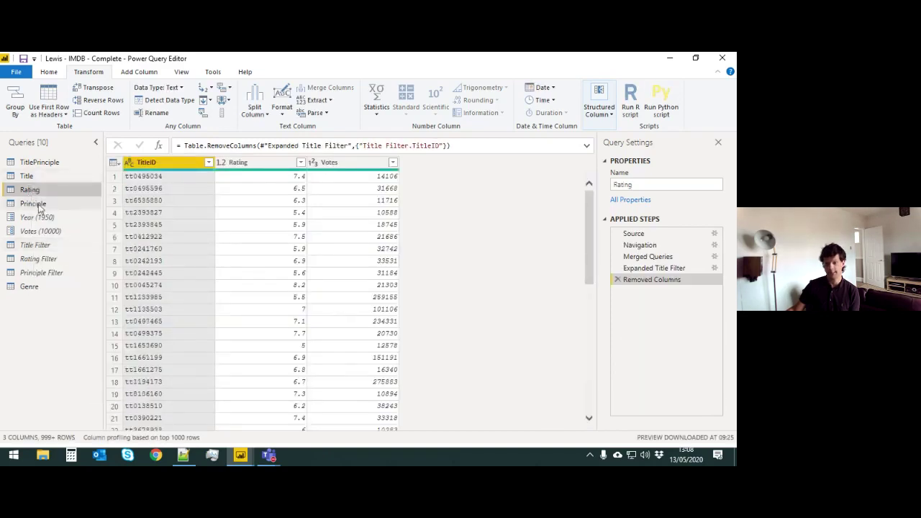
pyautogui.rightClick(30, 189)
pyautogui.click(94, 266)
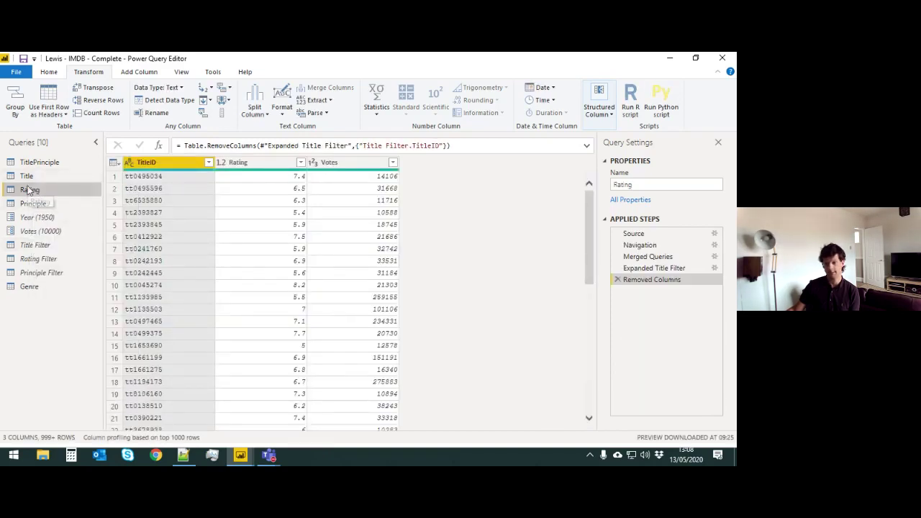
pyautogui.rightClick(33, 191)
pyautogui.click(74, 257)
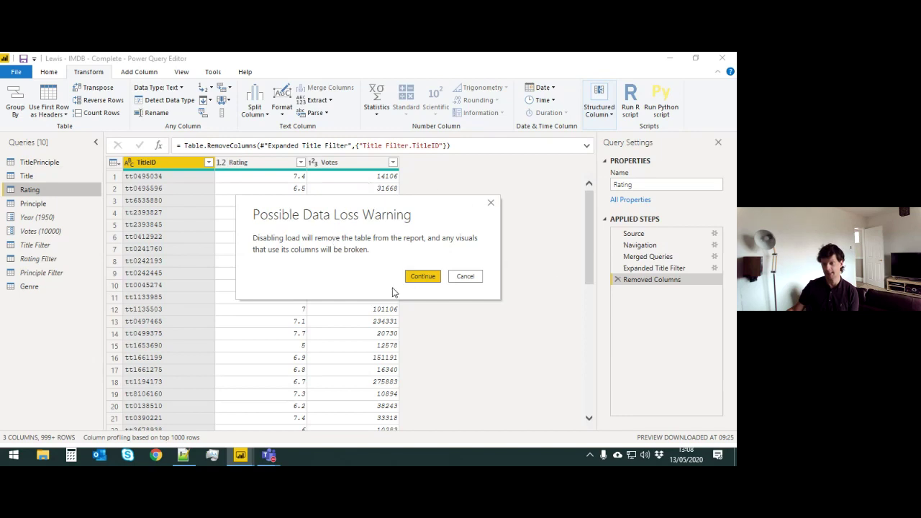
pyautogui.click(423, 276)
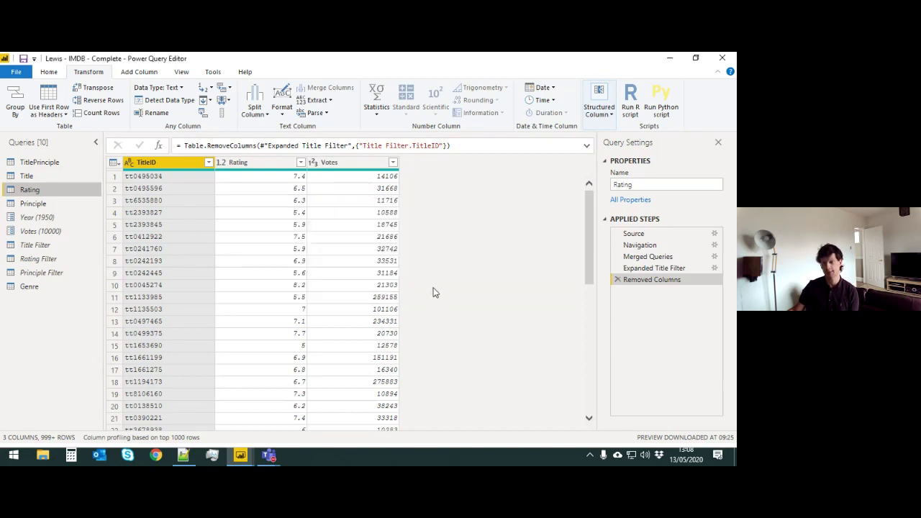
# Step: Filter the Category column of the TitlePrinciple query to keep only actor and actress
pyautogui.click(49, 178)
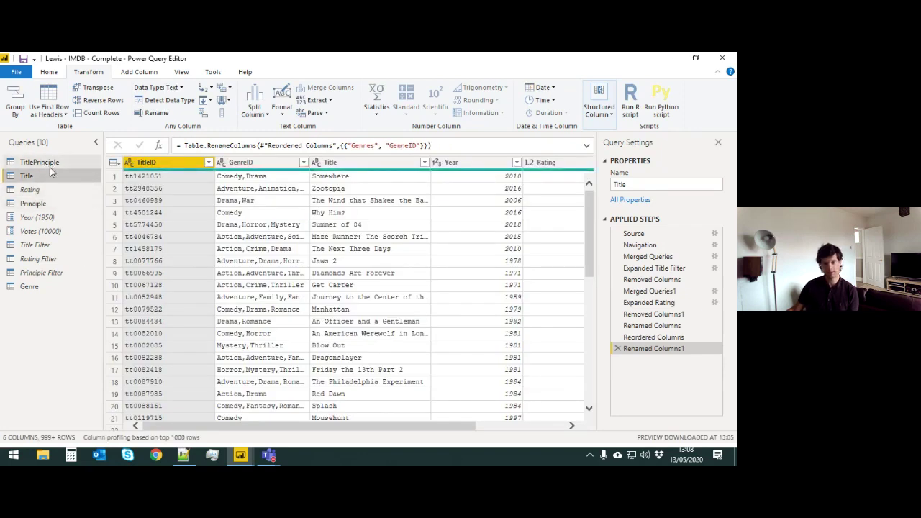
pyautogui.click(50, 164)
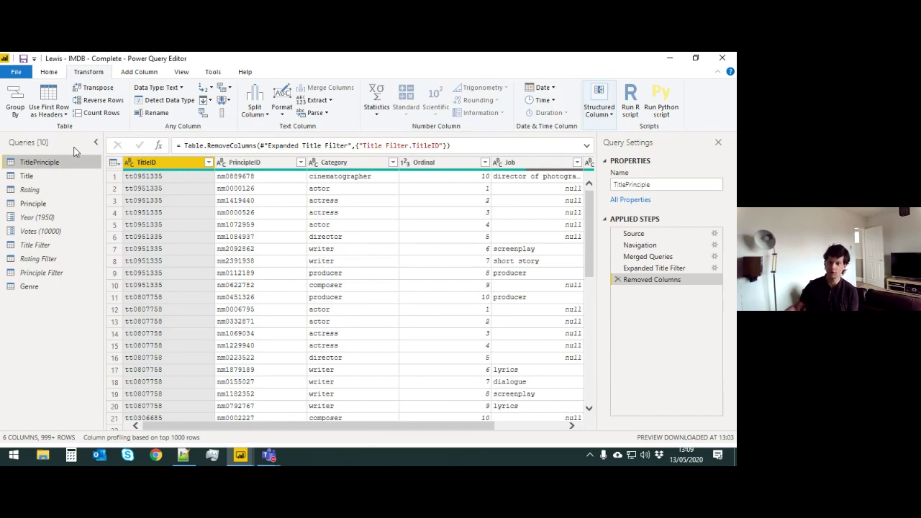
pyautogui.click(253, 164)
pyautogui.click(155, 164)
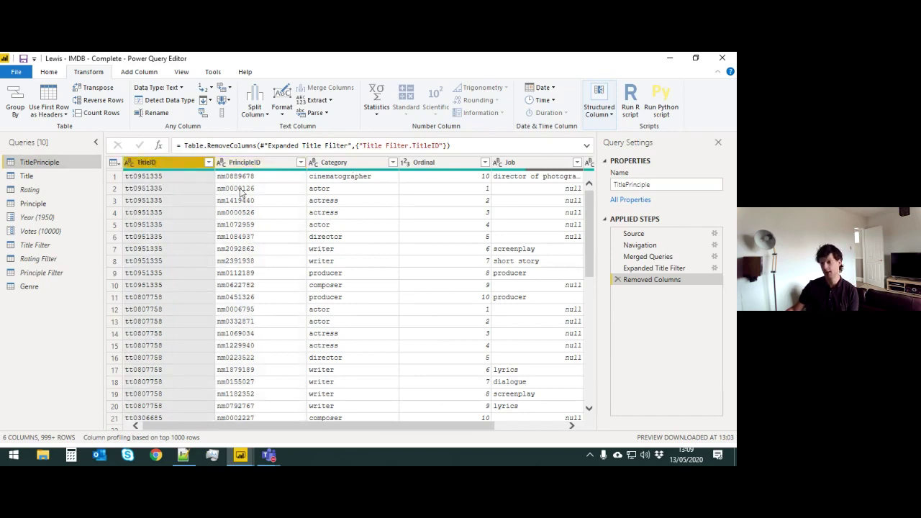
pyautogui.click(353, 164)
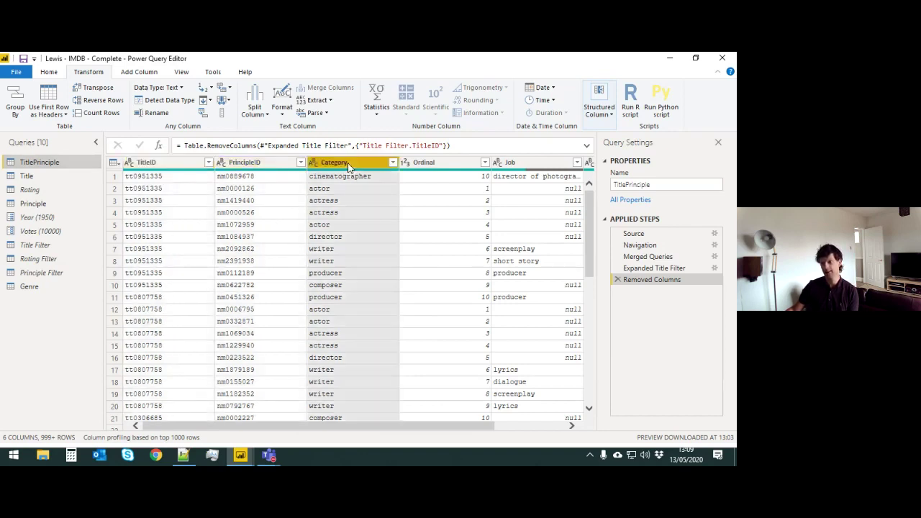
pyautogui.click(393, 162)
pyautogui.click(245, 279)
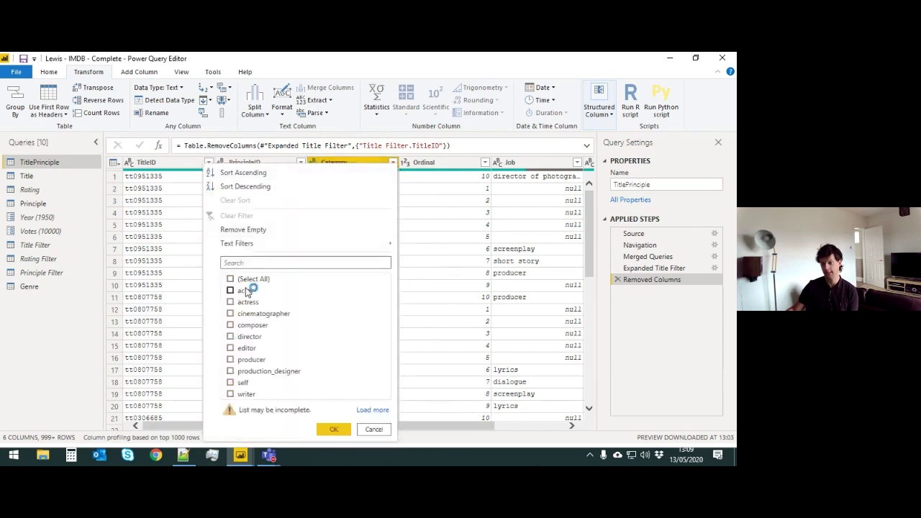
pyautogui.click(245, 291)
pyautogui.click(248, 303)
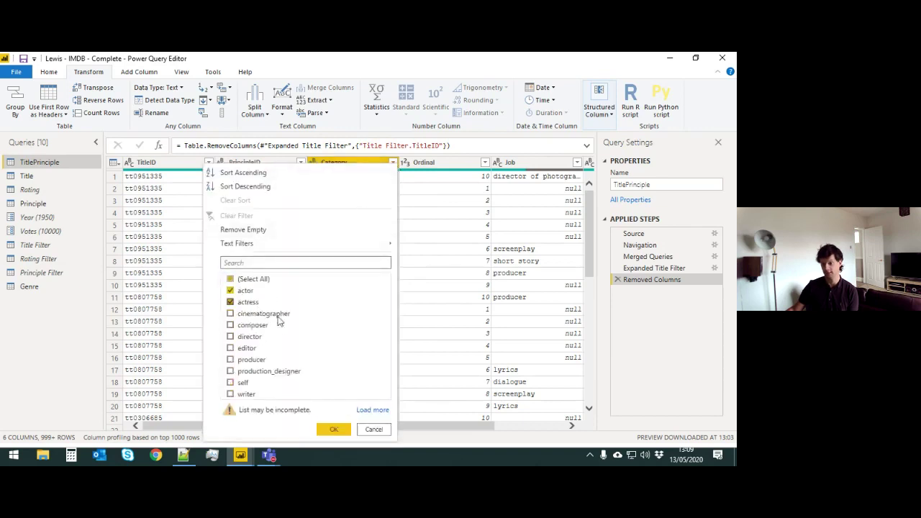
pyautogui.click(334, 430)
# Step: Remove the Category, Ordinal, Job and Characters columns from the TitlePrinciple query
pyautogui.moveTo(405, 430); pyautogui.dragTo(474, 429)
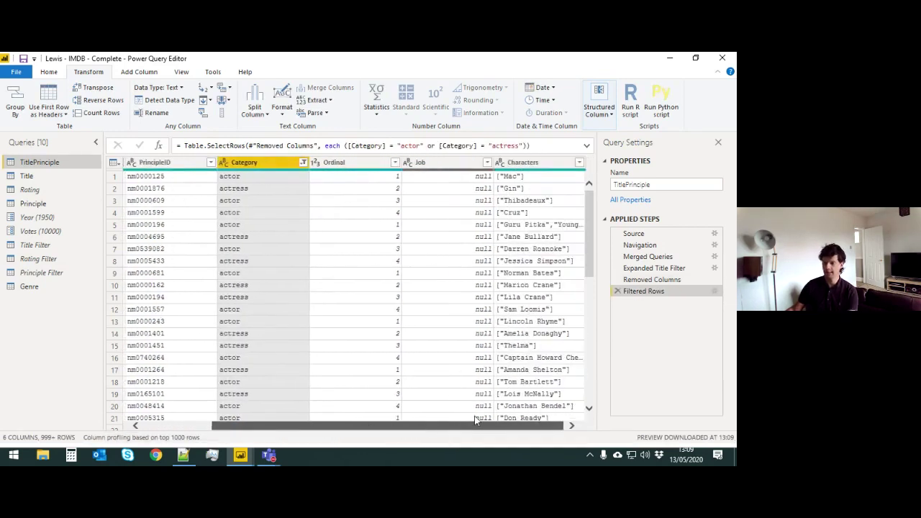
pyautogui.keyDown('ctrl'); pyautogui.click(350, 165); pyautogui.keyUp('ctrl')
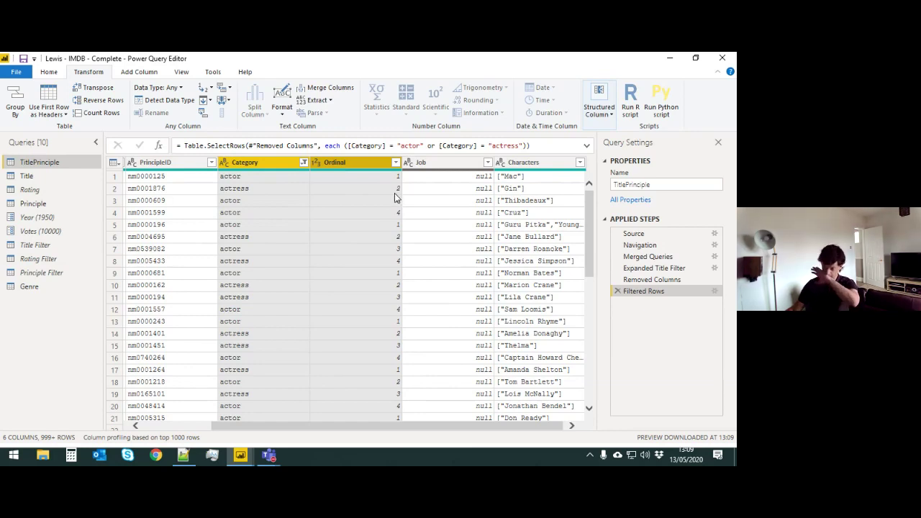
pyautogui.keyDown('ctrl'); pyautogui.click(453, 162); pyautogui.keyUp('ctrl')
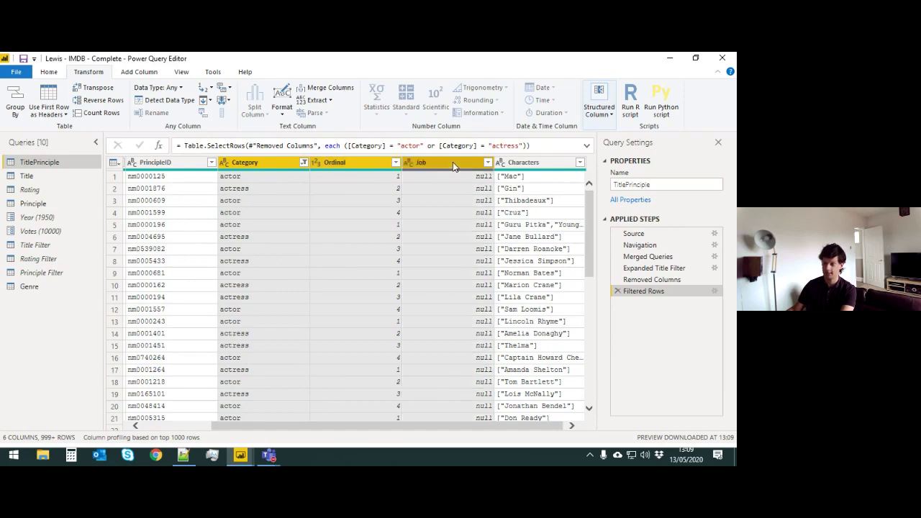
pyautogui.keyDown('ctrl'); pyautogui.click(536, 166); pyautogui.keyUp('ctrl')
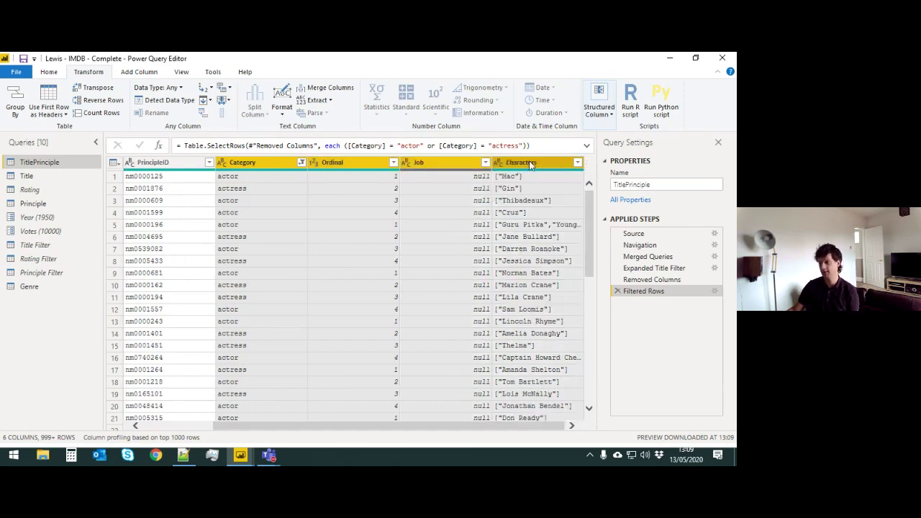
pyautogui.rightClick(530, 164)
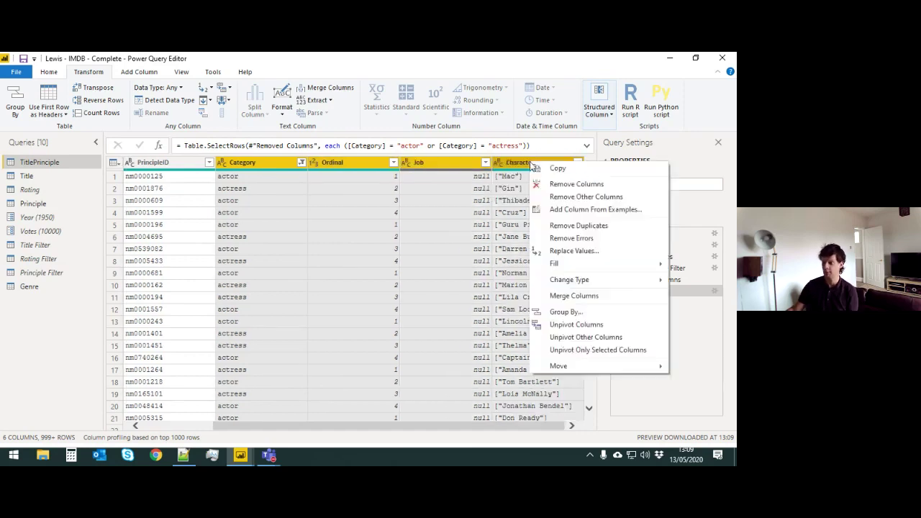
pyautogui.click(582, 186)
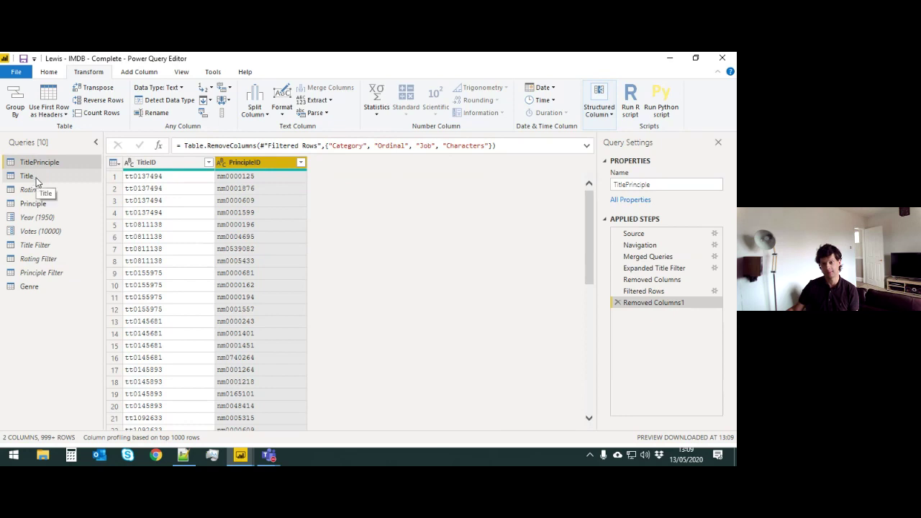
# Step: Remove the KnownForTitles column from the Principle query
pyautogui.click(33, 203)
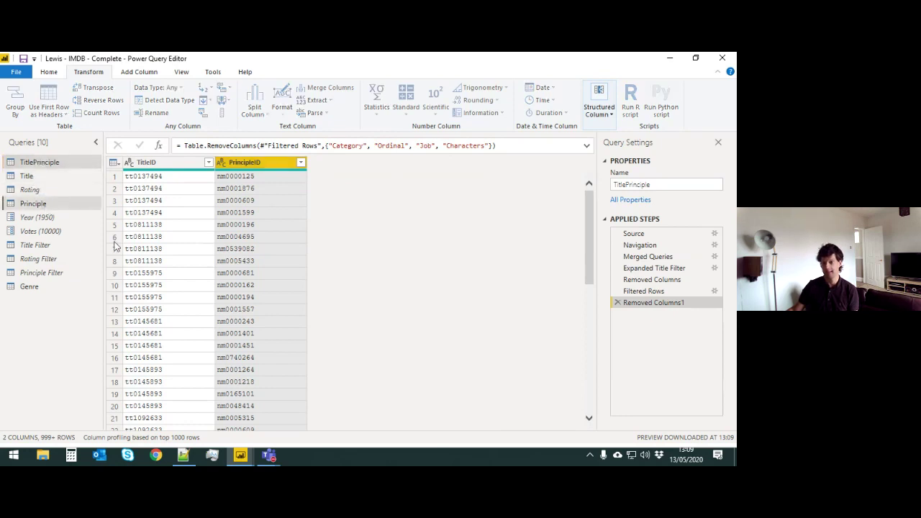
pyautogui.moveTo(440, 180); pyautogui.dragTo(477, 181)
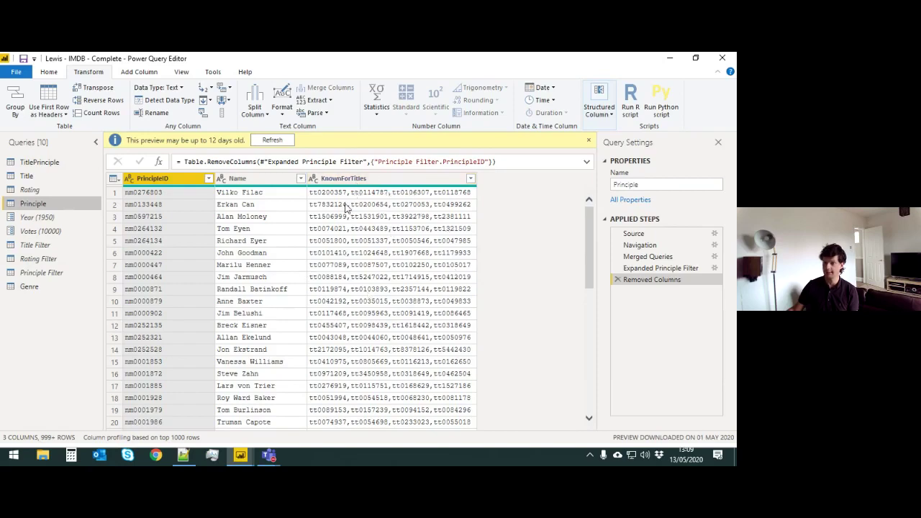
pyautogui.rightClick(357, 183)
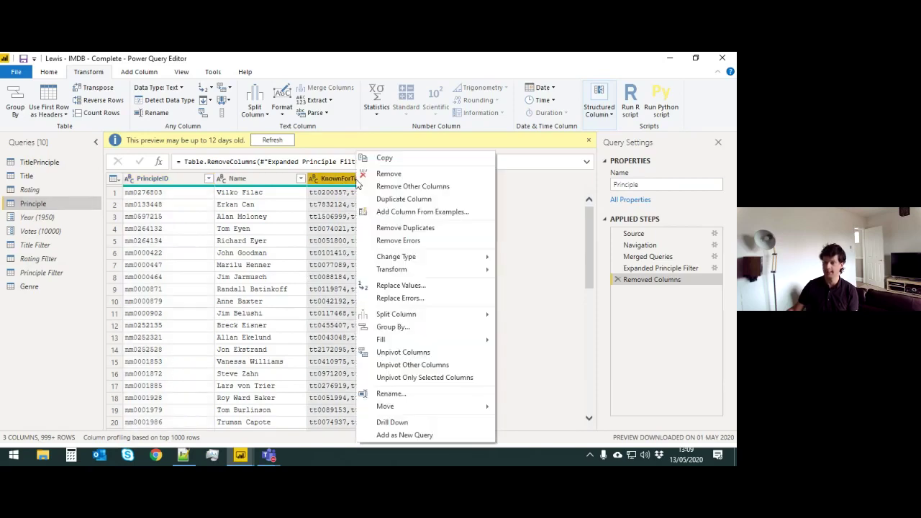
pyautogui.click(430, 177)
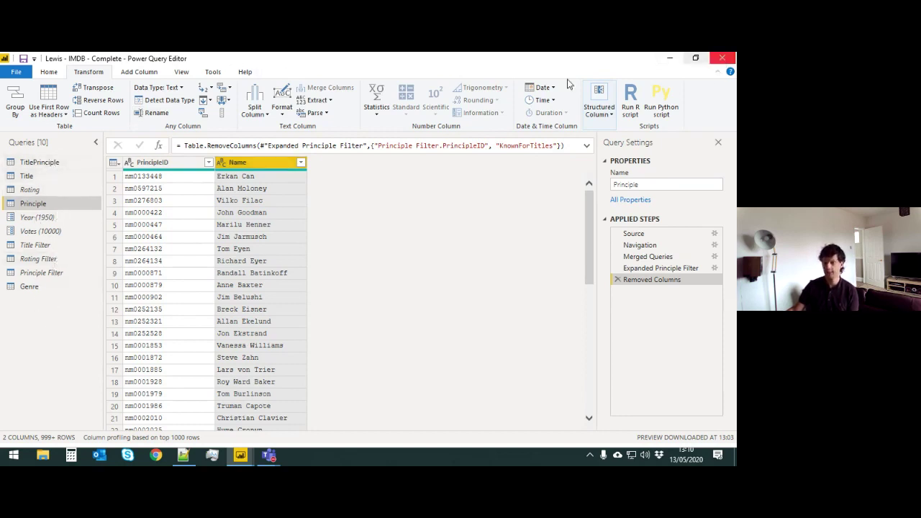
# Step: Close the query editor and apply the pending query changes to the report
pyautogui.click(49, 73)
pyautogui.click(15, 93)
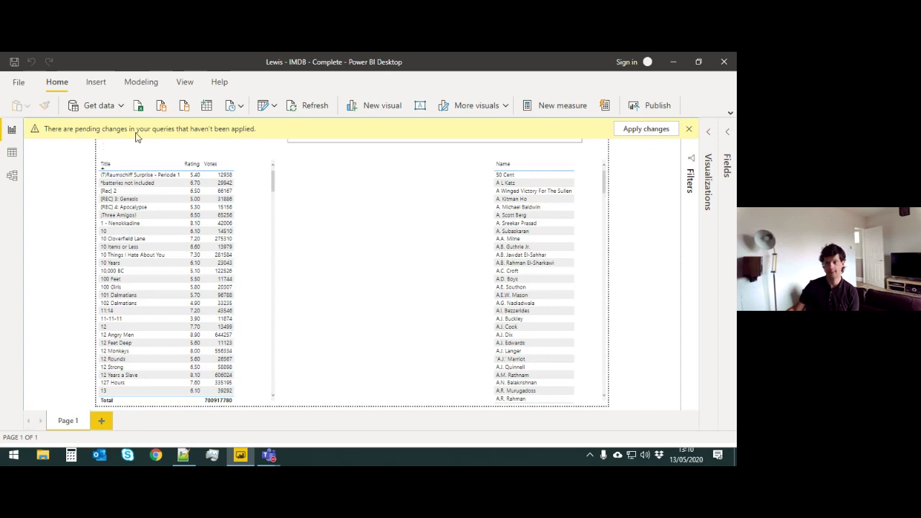
pyautogui.click(645, 129)
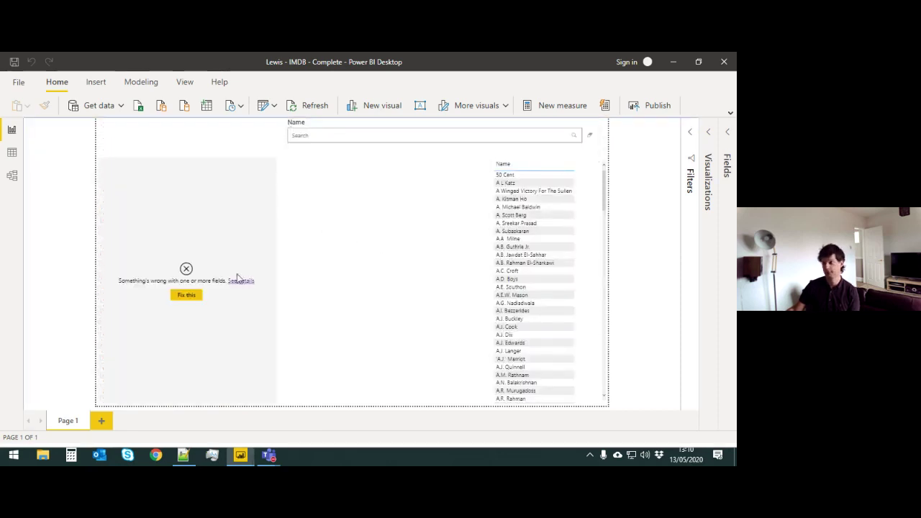
# Step: Delete the broken title table, the Name table and the Name search slicer from Page 1
pyautogui.click(219, 216)
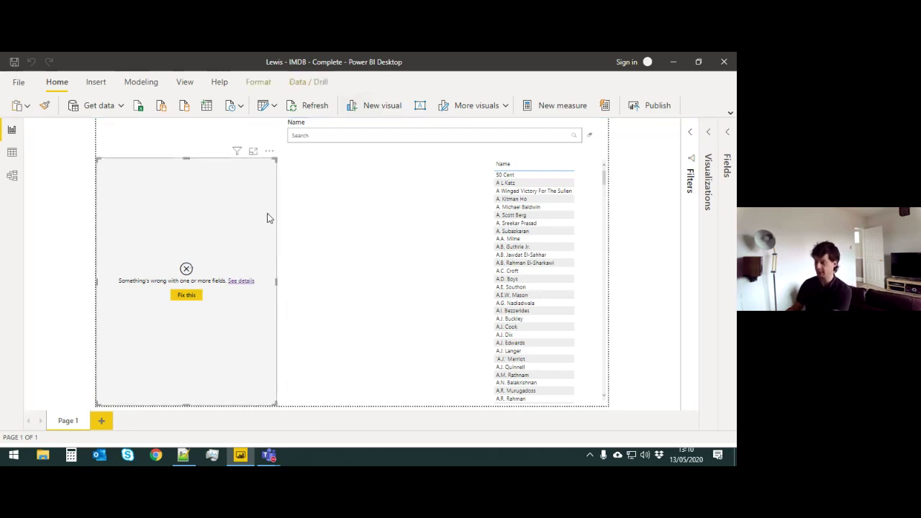
pyautogui.press('Delete')
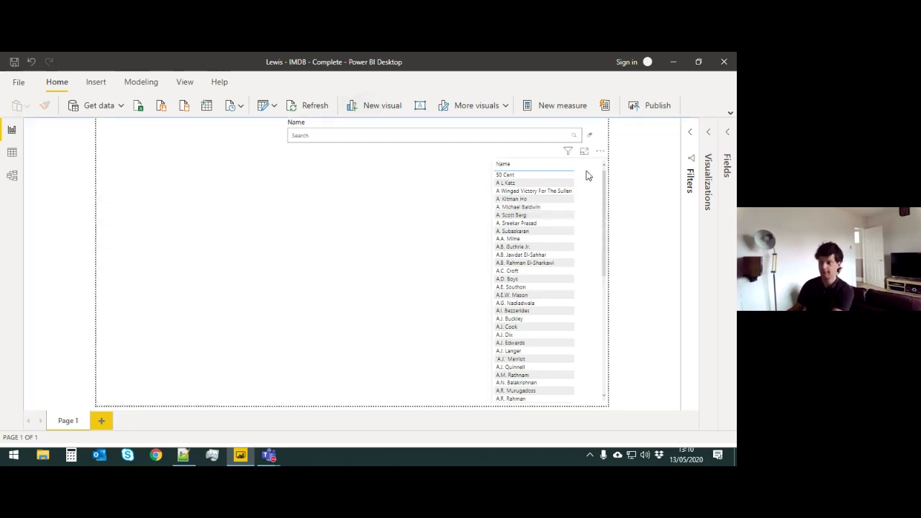
pyautogui.click(531, 165)
pyautogui.press('Delete')
pyautogui.click(508, 126)
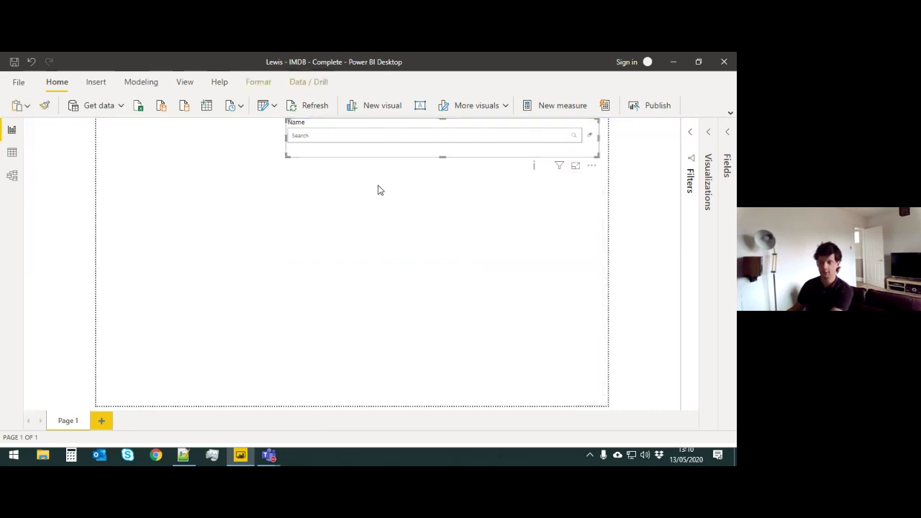
pyautogui.press('Delete')
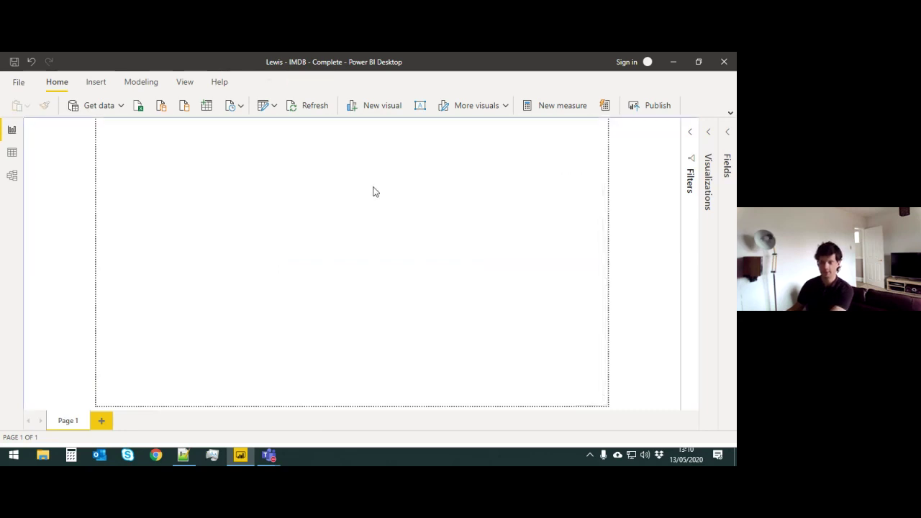
# Step: Place the Genre table beside Title in the model diagram and start a relationship between their GenreID columns
pyautogui.click(12, 175)
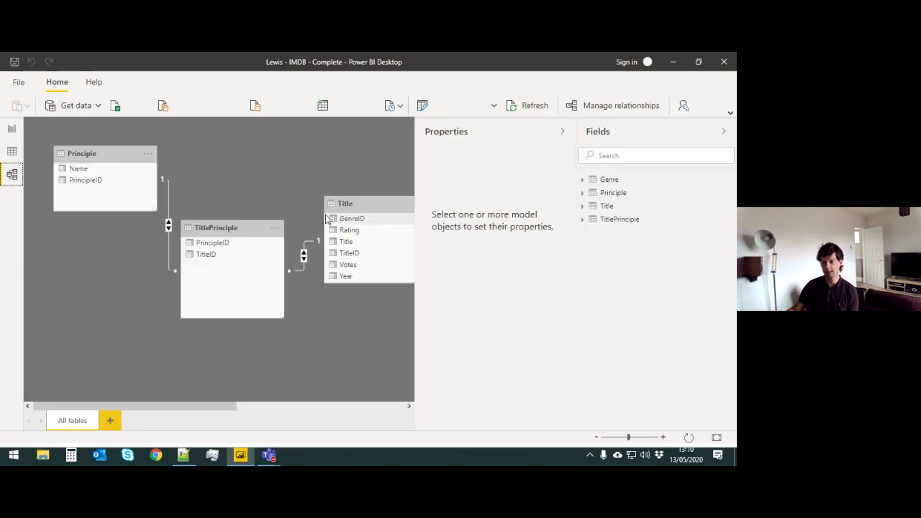
pyautogui.click(562, 131)
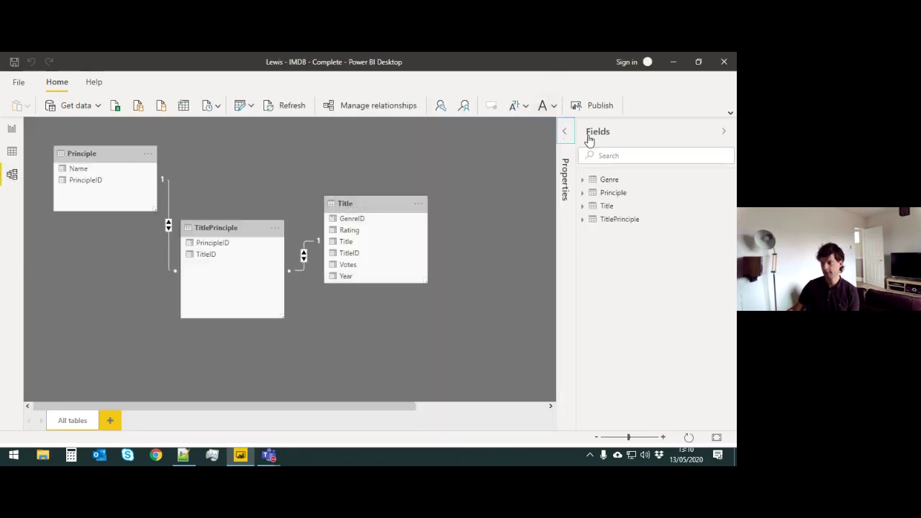
pyautogui.click(724, 131)
pyautogui.moveTo(638, 167); pyautogui.dragTo(509, 212)
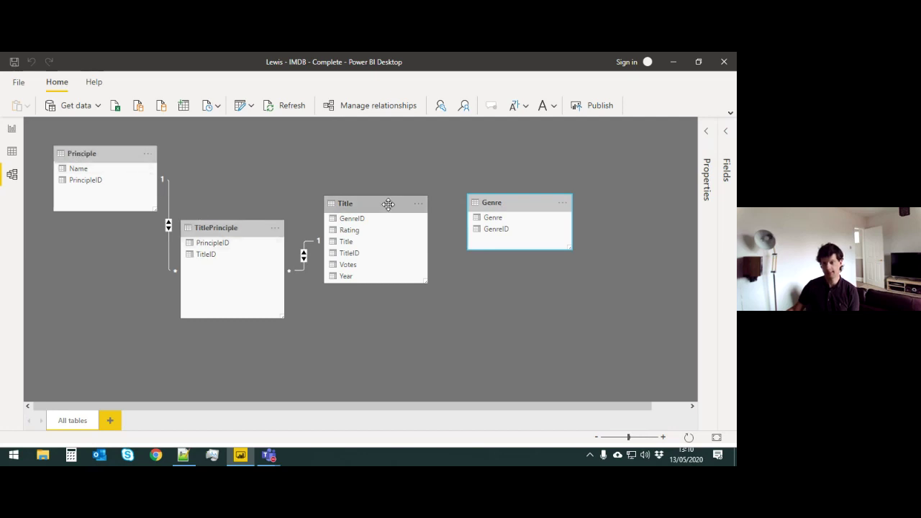
pyautogui.click(252, 228)
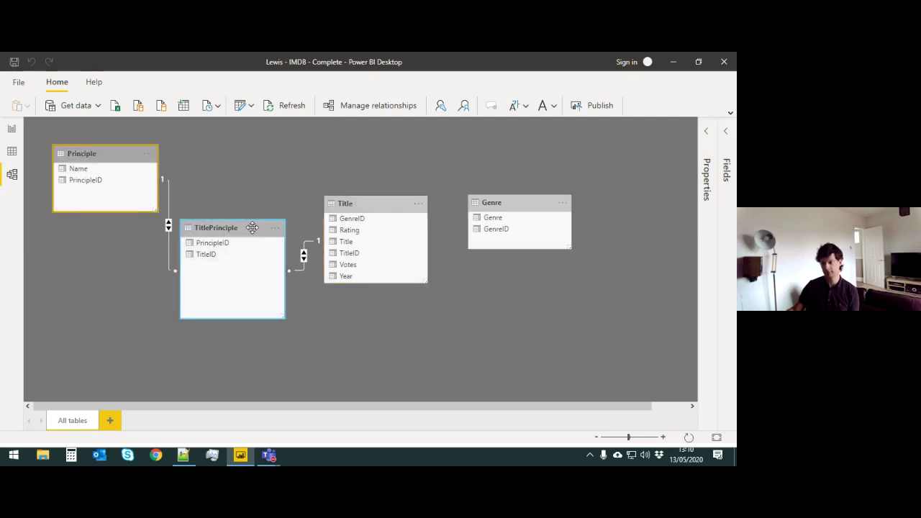
pyautogui.moveTo(351, 218); pyautogui.dragTo(513, 234)
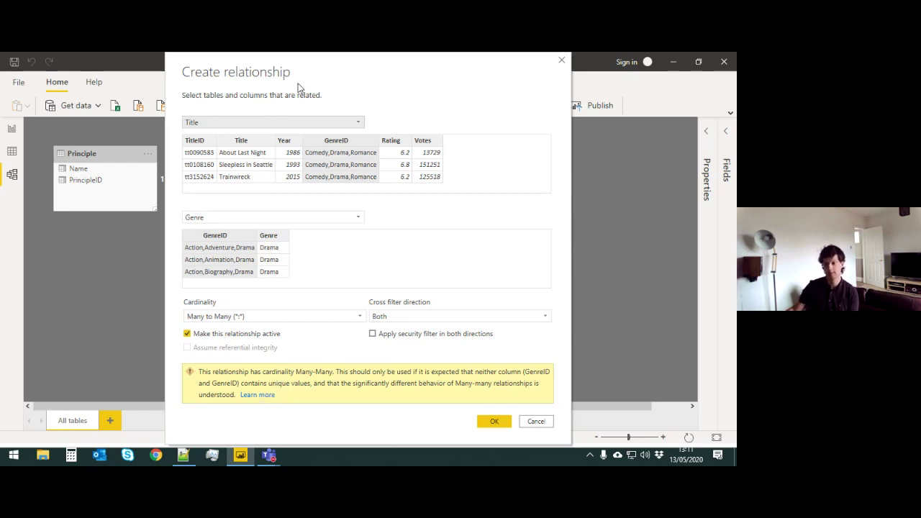
# Step: Open the documentation linked from the many-to-many cardinality warning and examine its relationship examples and the previous workaround
pyautogui.click(257, 396)
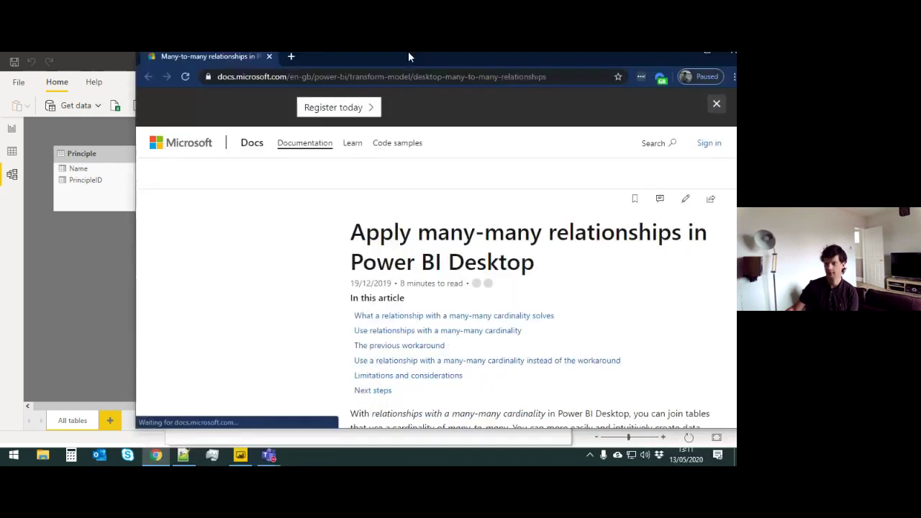
pyautogui.scroll(-8, 436, 262)
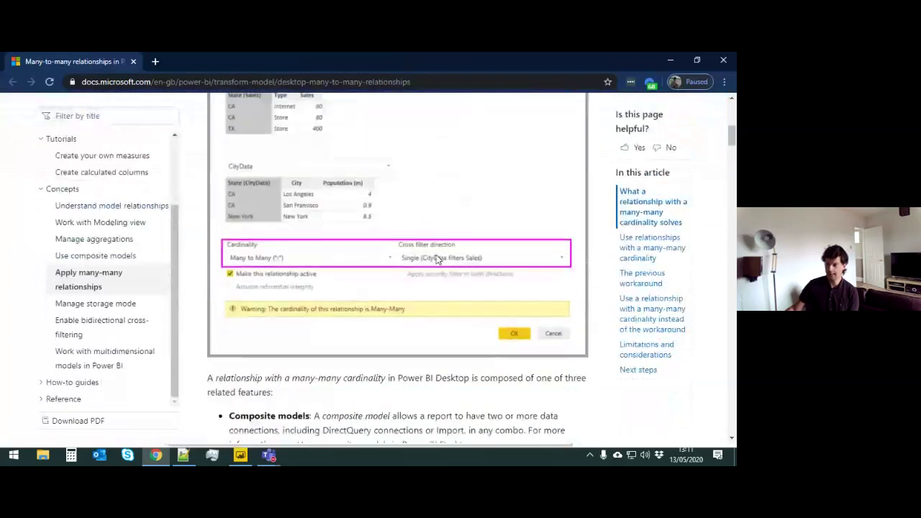
pyautogui.scroll(-4, 387, 273)
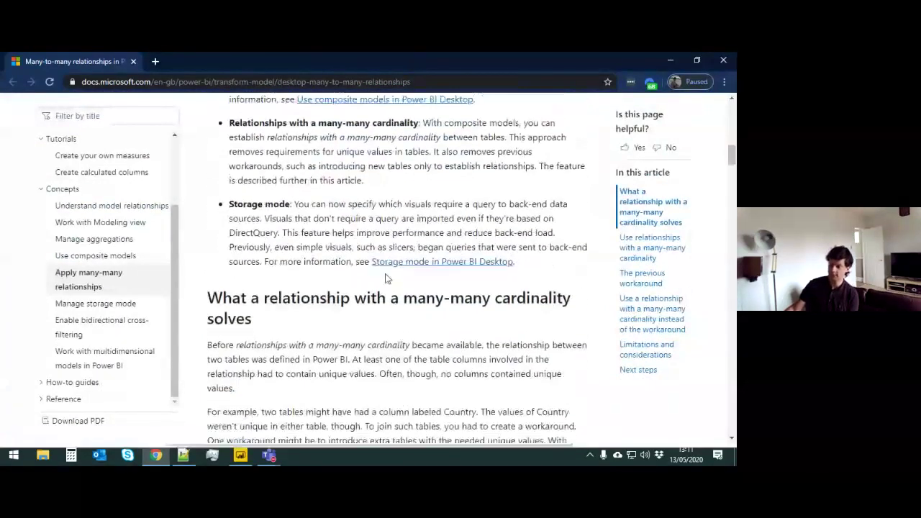
pyautogui.scroll(-1, 384, 280)
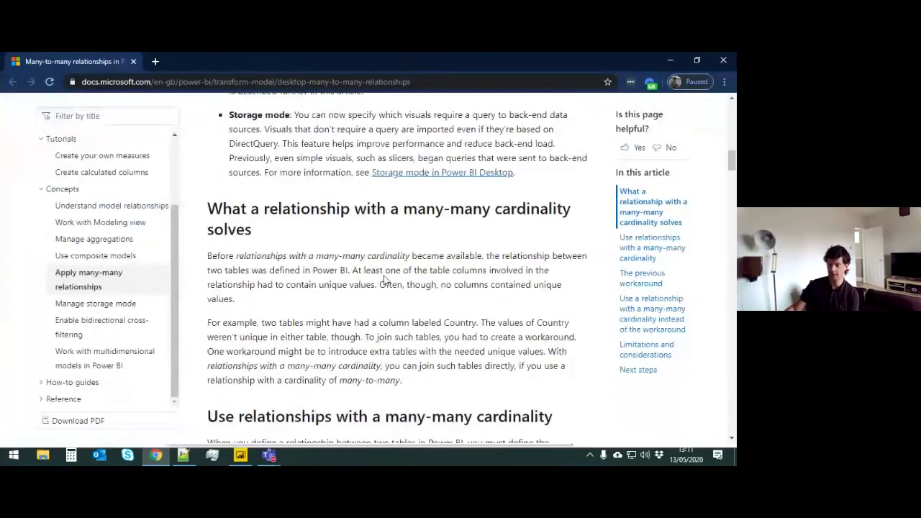
pyautogui.scroll(-6, 385, 280)
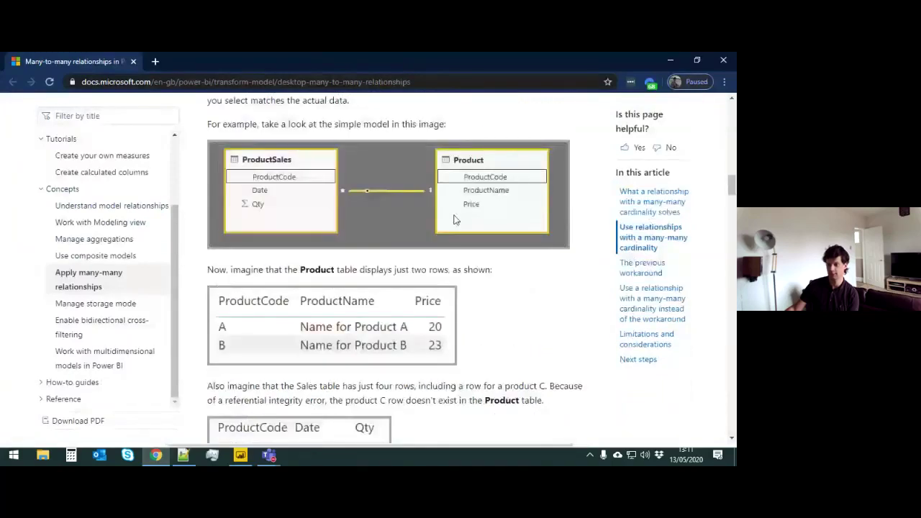
pyautogui.scroll(-15, 454, 219)
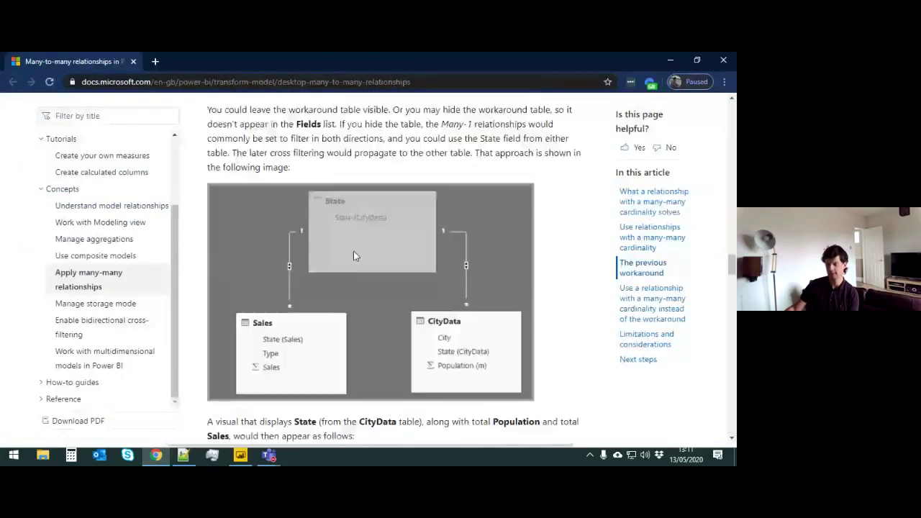
pyautogui.scroll(1, 362, 231)
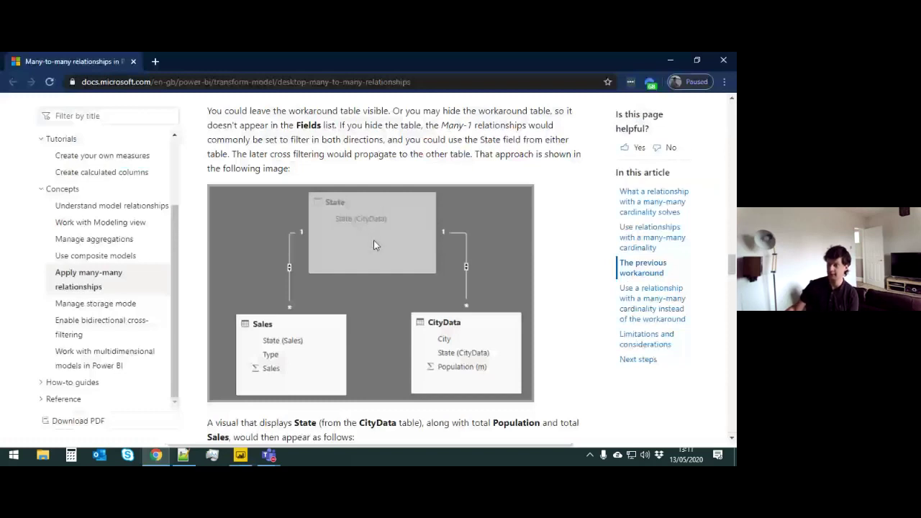
pyautogui.scroll(-3, 374, 245)
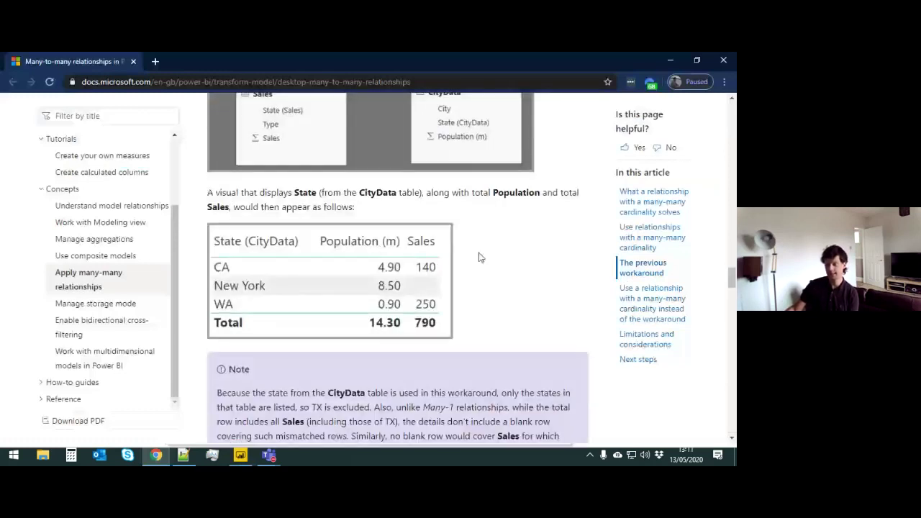
pyautogui.scroll(-2, 476, 255)
pyautogui.scroll(-2, 477, 267)
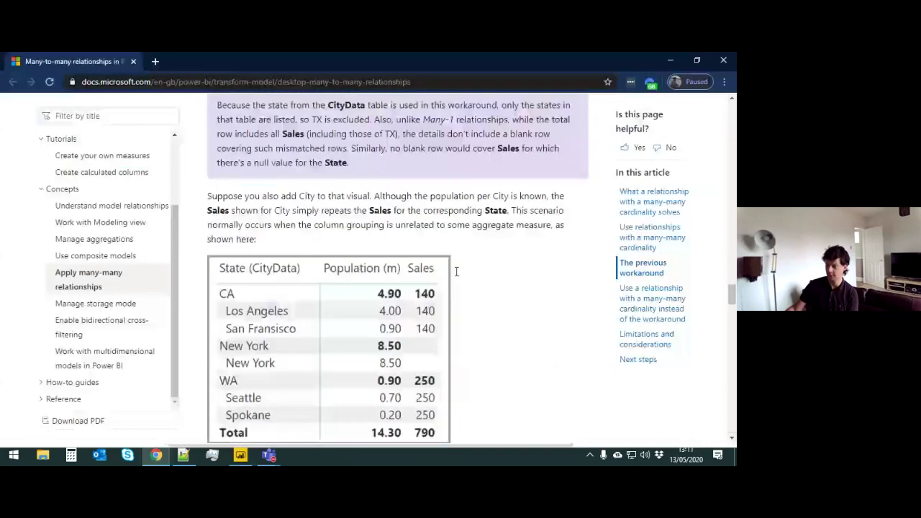
# Step: Read how relationships with a many-many cardinality differ from Many-1 ones, including mismatched rows and the RELATED() function
pyautogui.scroll(-5, 468, 280)
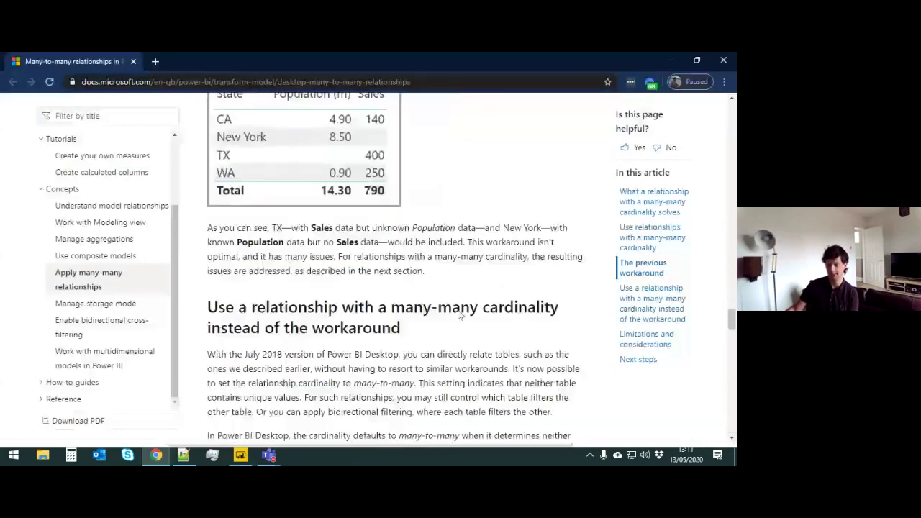
pyautogui.scroll(-8, 459, 315)
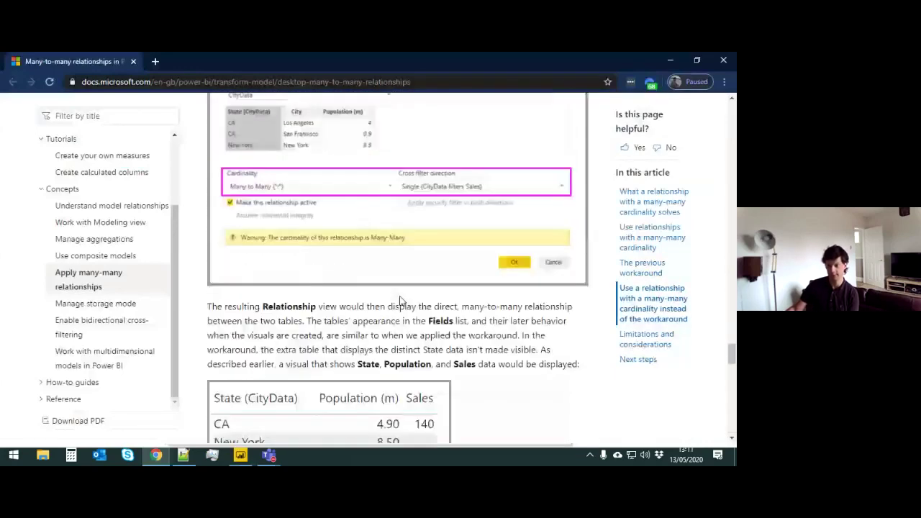
pyautogui.scroll(-2, 401, 301)
pyautogui.scroll(-3, 401, 301)
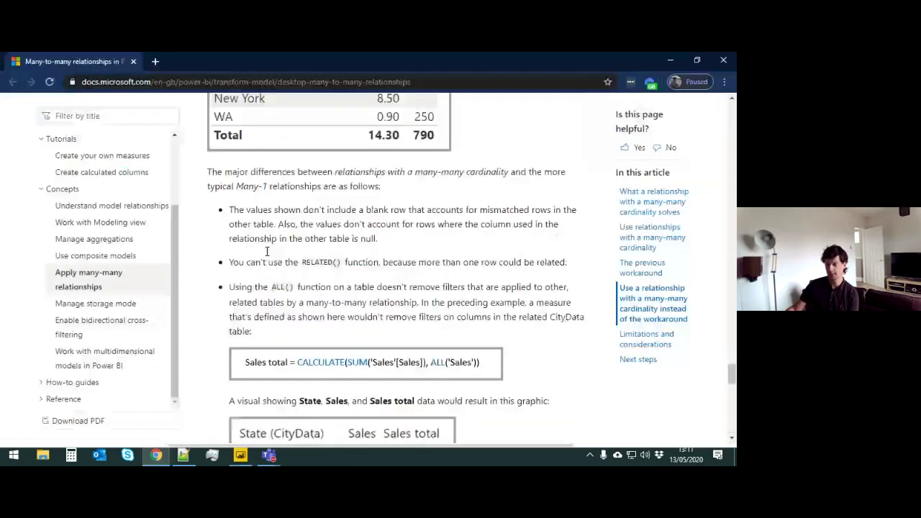
pyautogui.tripleClick(387, 239)
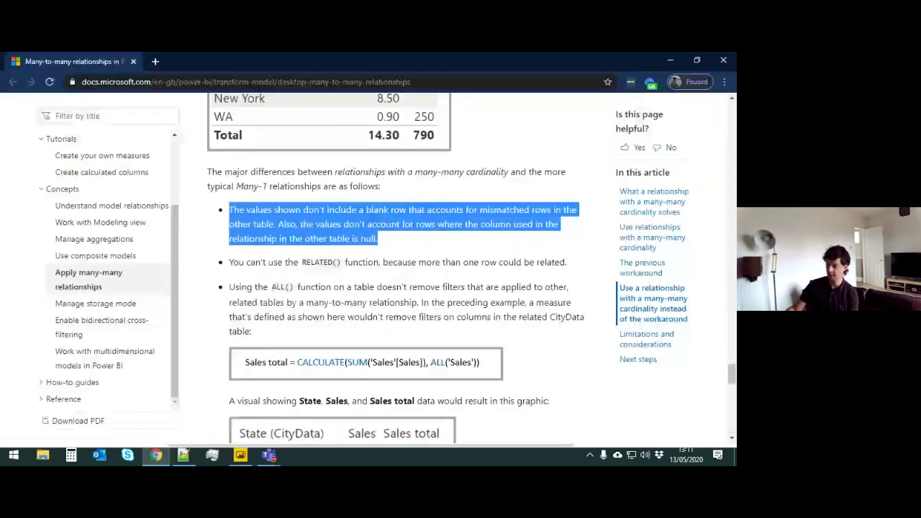
pyautogui.tripleClick(241, 262)
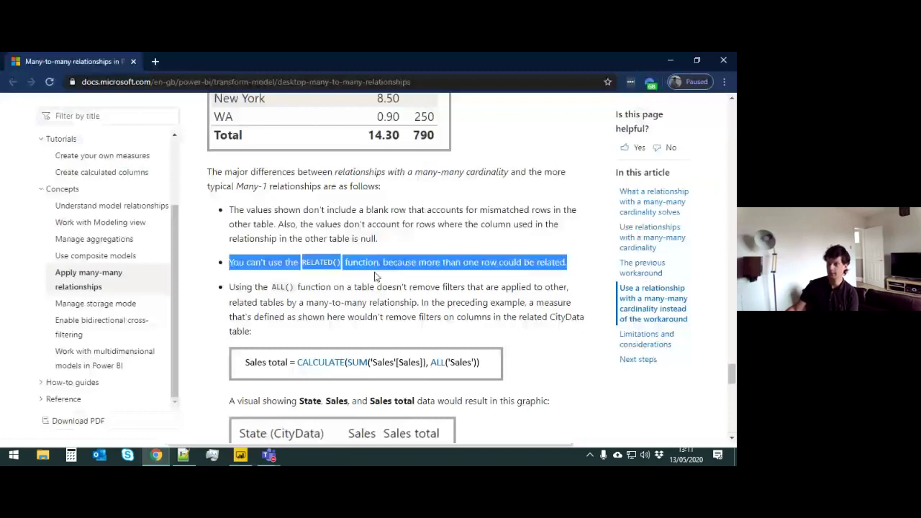
# Step: Read the documentation's notes on the RELATED() and ALL() functions under many-many cardinality and close the page
pyautogui.moveTo(376, 277); pyautogui.dragTo(301, 263)
pyautogui.click(341, 263)
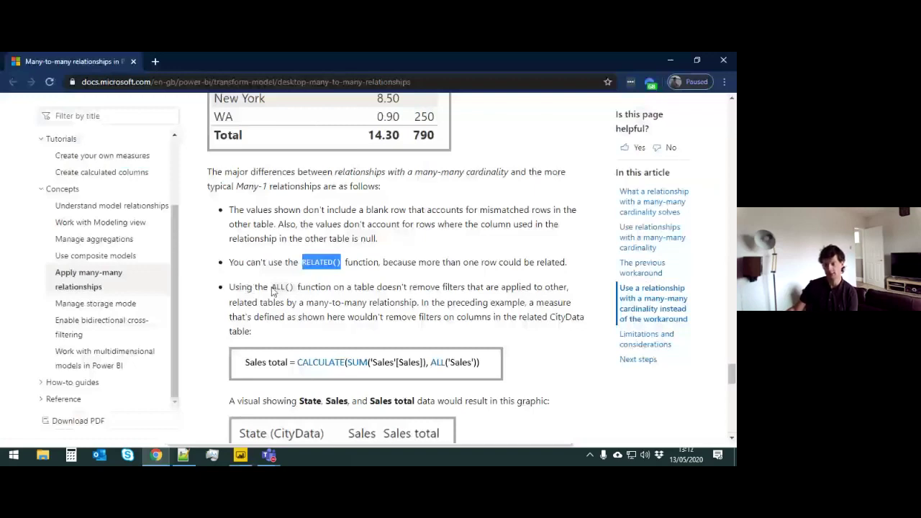
pyautogui.click(296, 287)
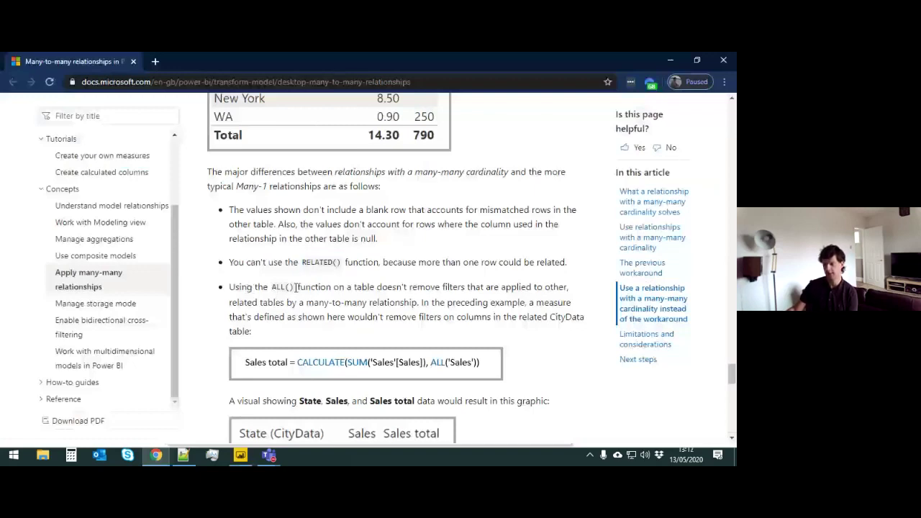
pyautogui.moveTo(295, 288); pyautogui.dragTo(230, 286)
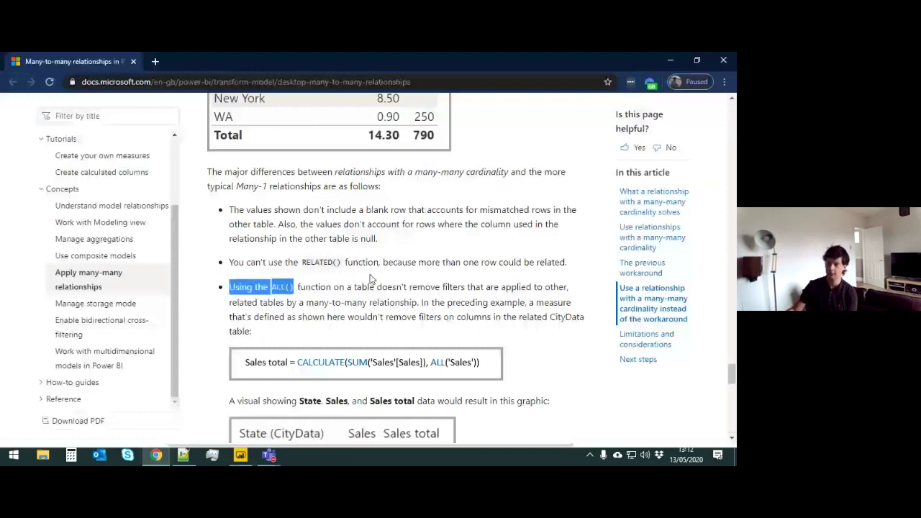
pyautogui.click(133, 62)
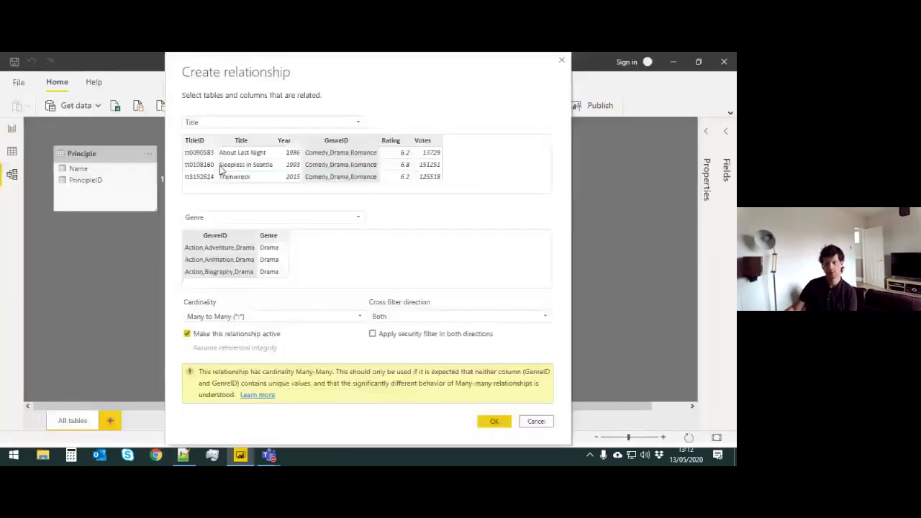
# Step: Create the many-to-many relationship between Title and Genre with Both cross filter direction, and spread out the Genre, Title and TitlePrinciple tables
pyautogui.click(493, 421)
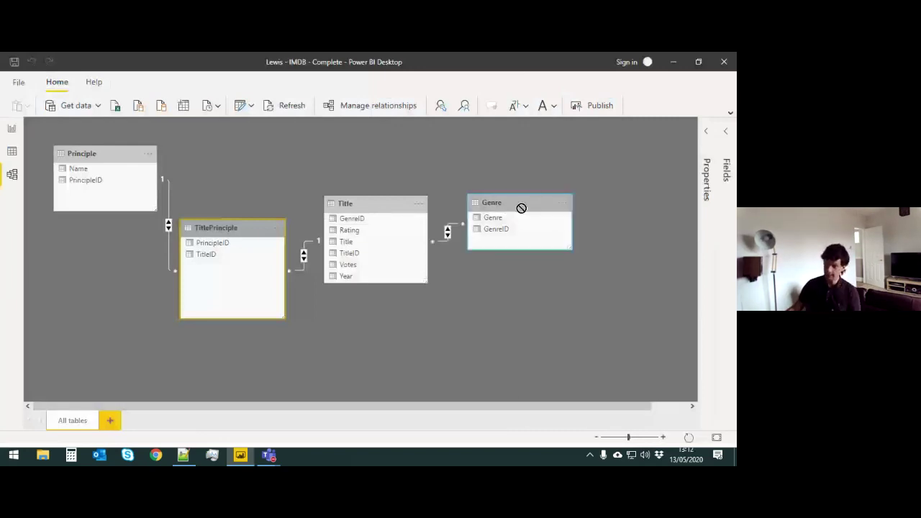
pyautogui.moveTo(521, 207); pyautogui.dragTo(558, 208)
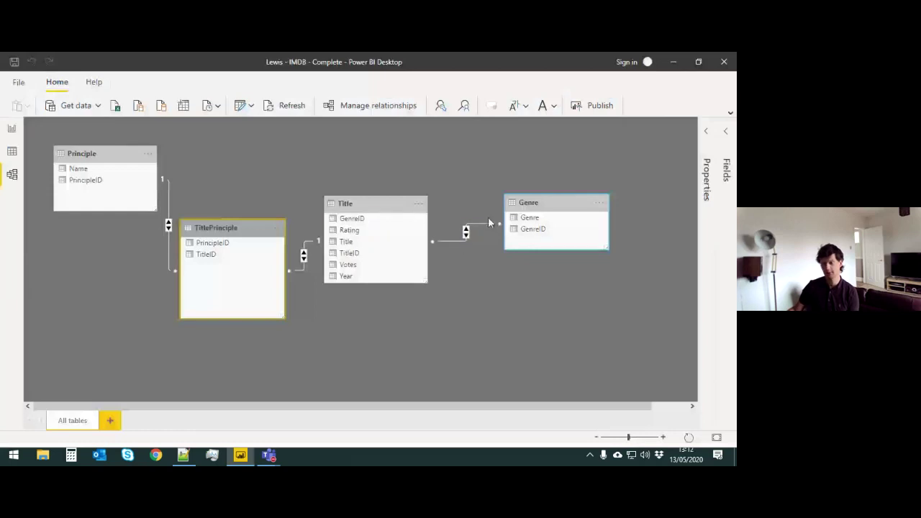
pyautogui.moveTo(390, 201); pyautogui.dragTo(405, 179)
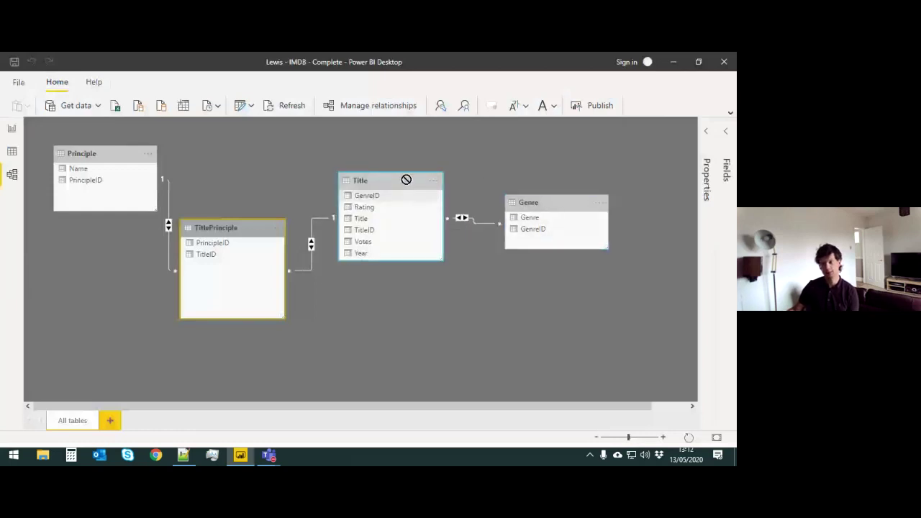
pyautogui.moveTo(558, 201); pyautogui.dragTo(563, 176)
pyautogui.moveTo(236, 224); pyautogui.dragTo(256, 207)
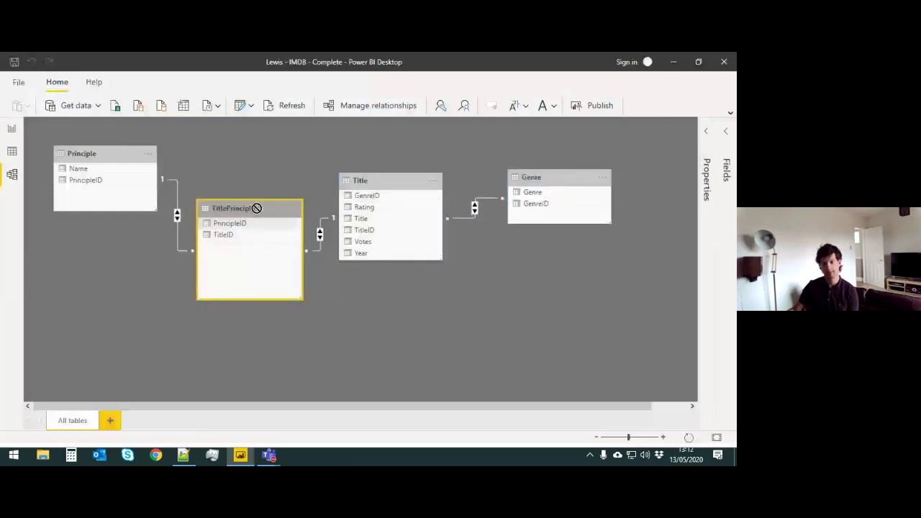
# Step: Hide GenreID in the Genre table and both GenreID and TitleID in the Title table from report view
pyautogui.rightClick(539, 208)
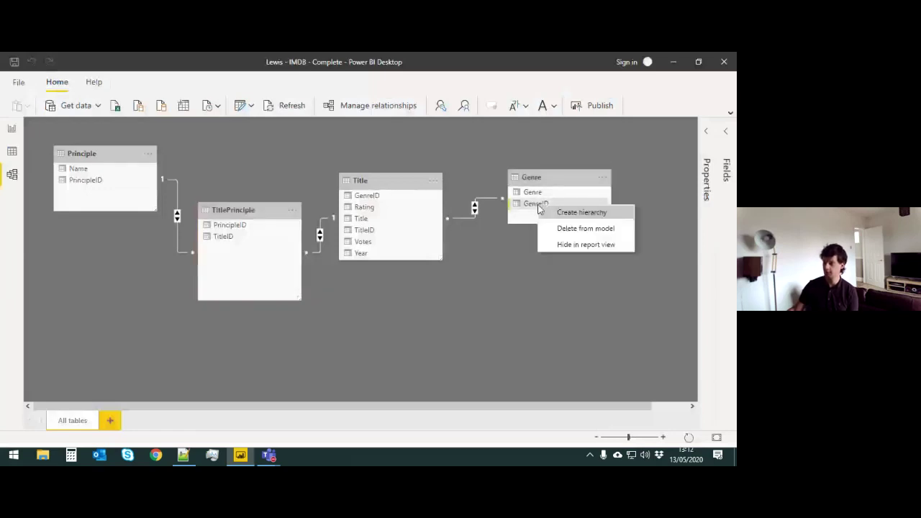
pyautogui.click(609, 250)
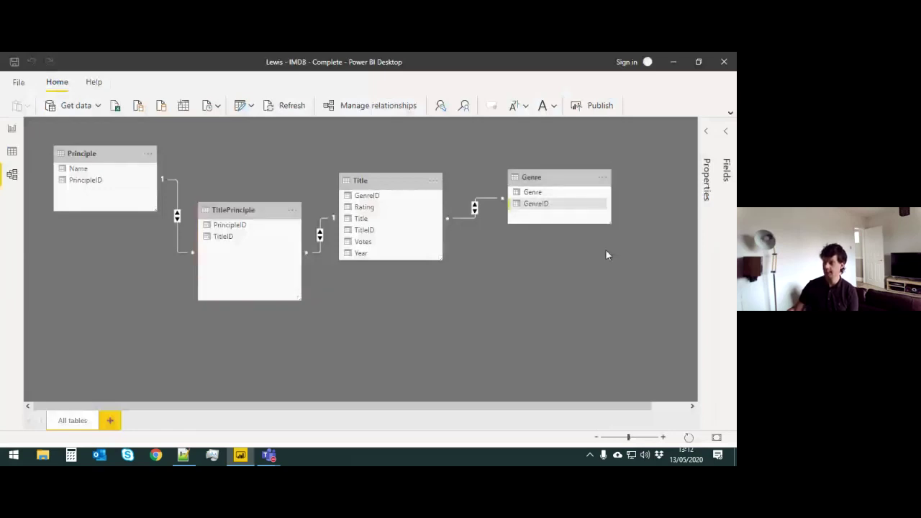
pyautogui.rightClick(367, 196)
pyautogui.click(421, 236)
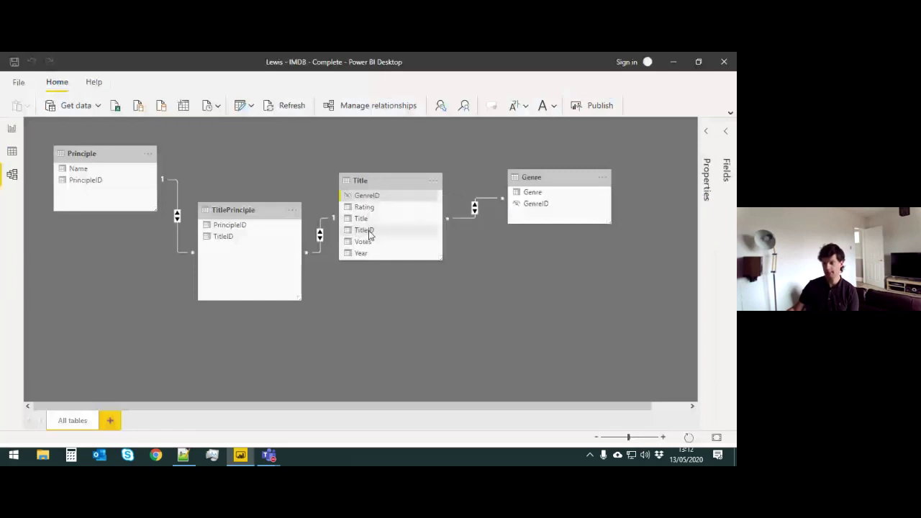
pyautogui.rightClick(368, 235)
pyautogui.click(414, 272)
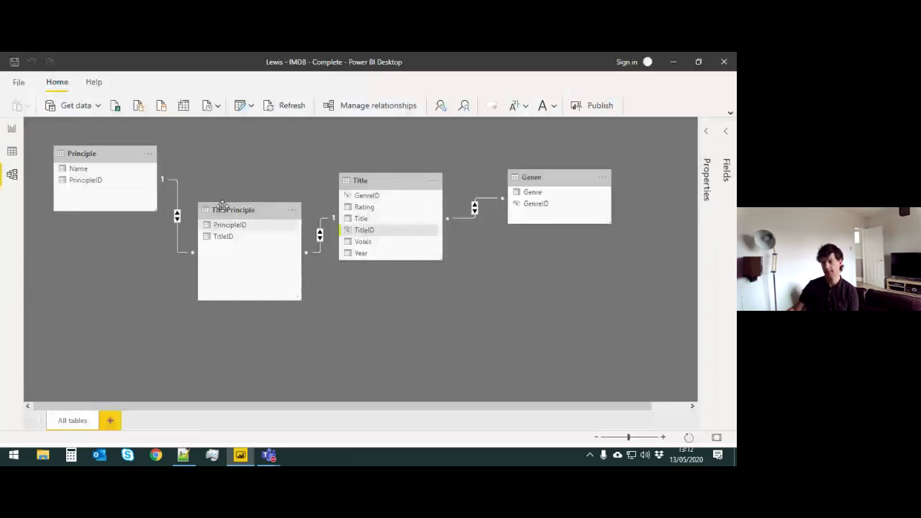
# Step: Align TitlePrinciple closer to Title, and hide the whole TitlePrinciple table and Principle's PrincipleID column from report view
pyautogui.moveTo(266, 195); pyautogui.dragTo(260, 190)
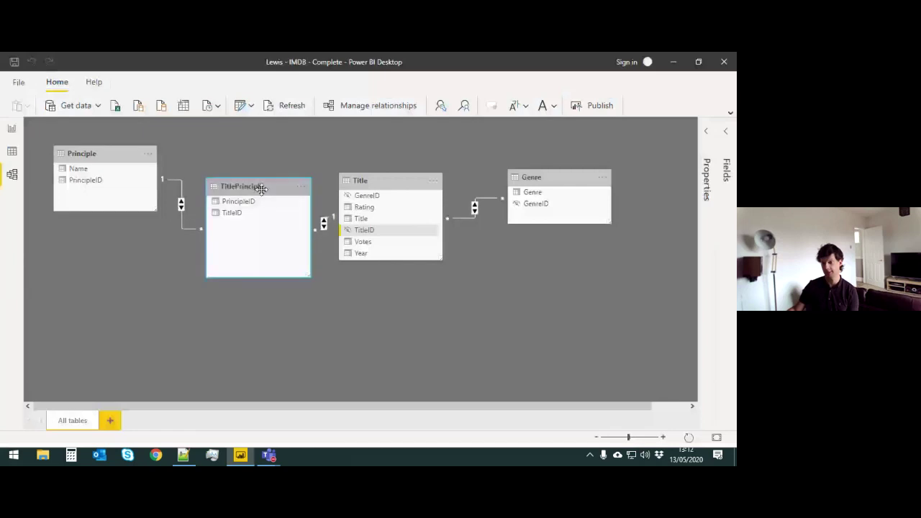
pyautogui.rightClick(260, 191)
pyautogui.click(320, 317)
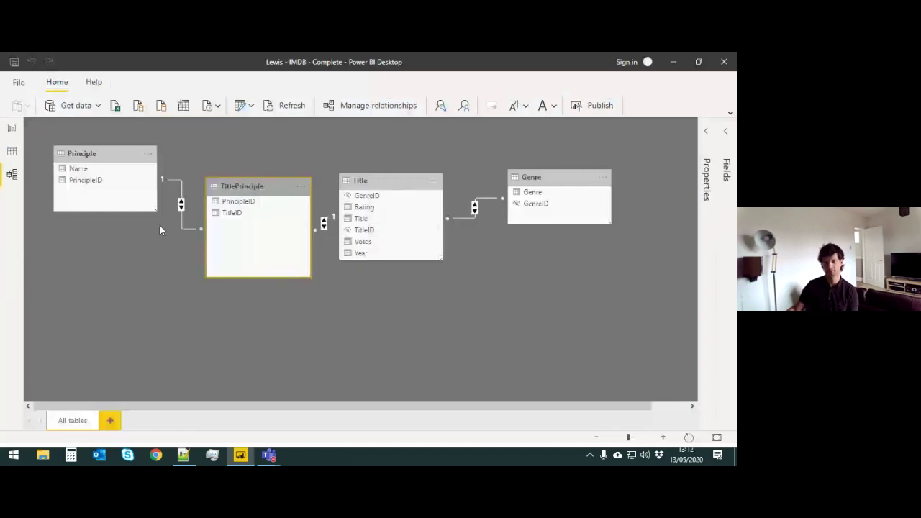
pyautogui.rightClick(86, 184)
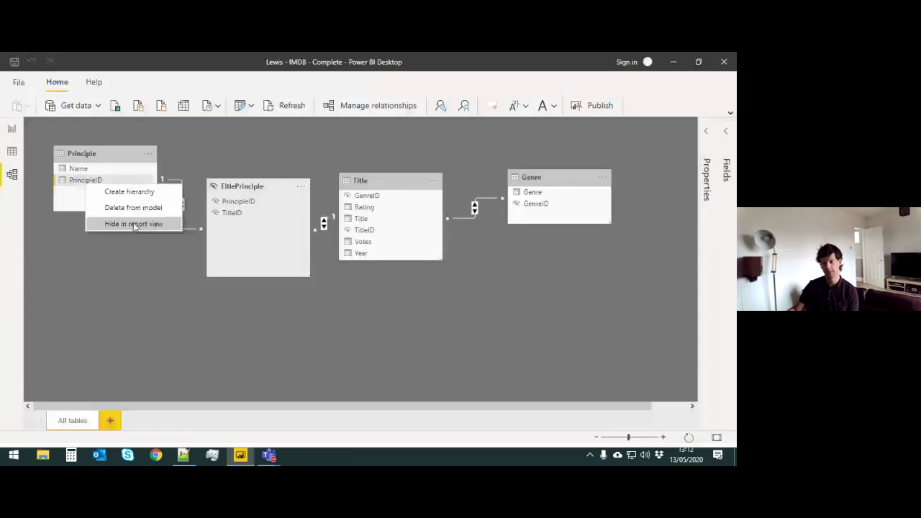
pyautogui.click(126, 224)
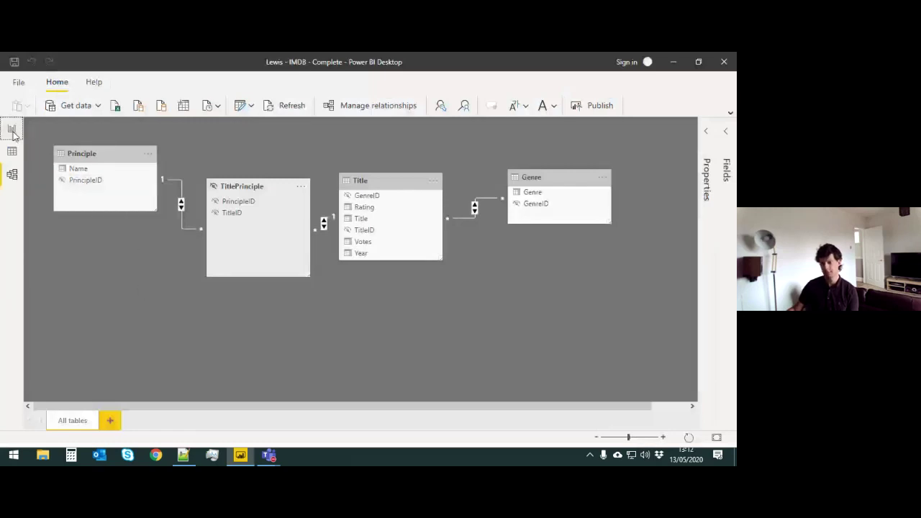
# Step: In the report view, expand the fields of Genre, Principle and Title and add a column chart of Year to Page 1
pyautogui.click(12, 128)
pyautogui.click(723, 135)
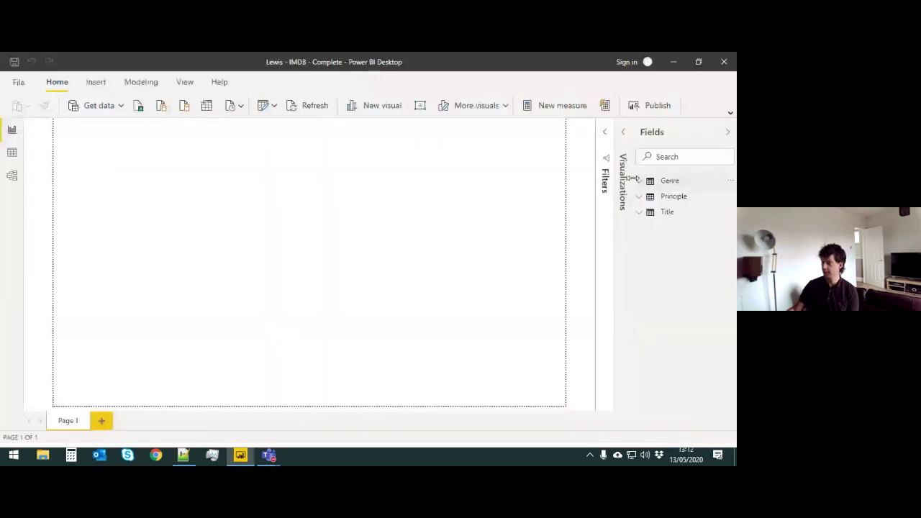
pyautogui.click(639, 212)
pyautogui.click(639, 196)
pyautogui.click(639, 181)
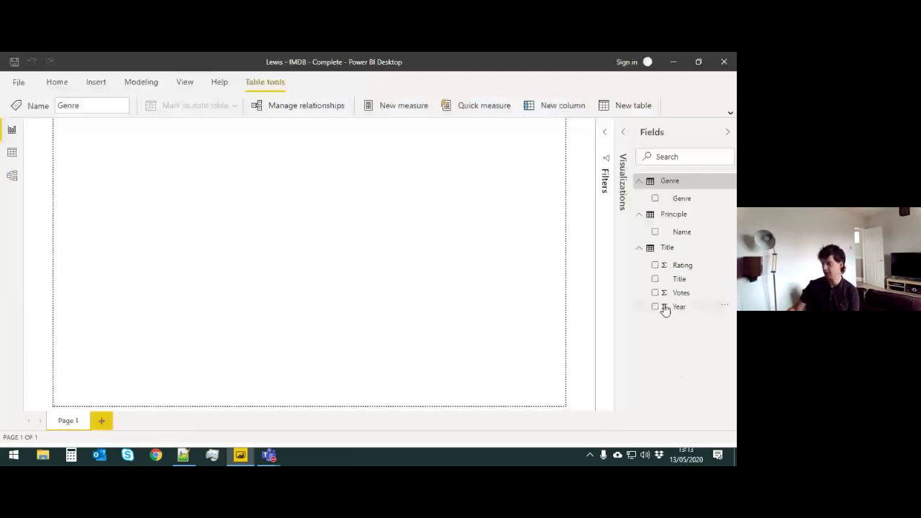
pyautogui.moveTo(687, 309); pyautogui.dragTo(273, 281)
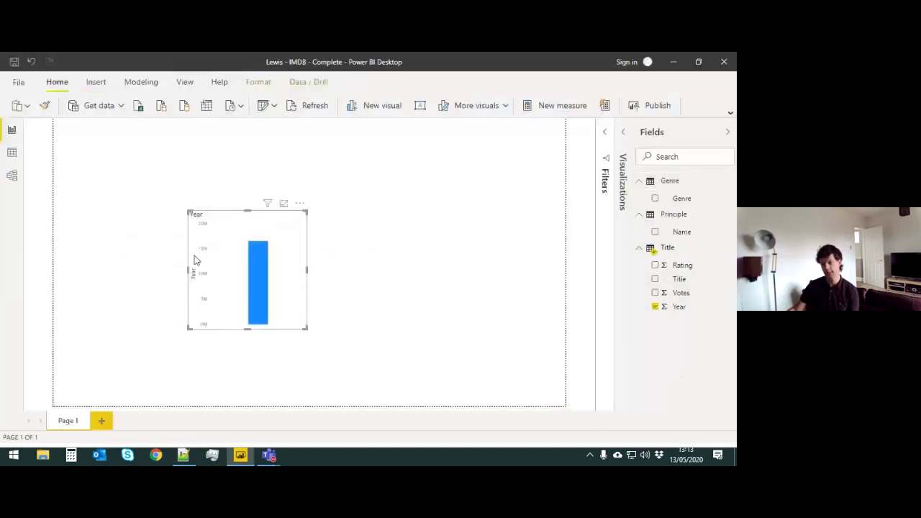
pyautogui.moveTo(262, 268)
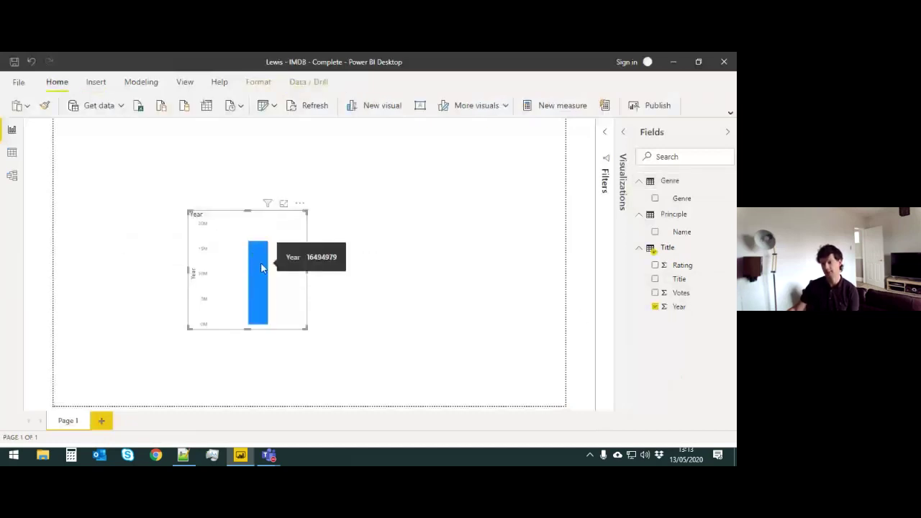
# Step: Set the default summarization of the Title table's Year column to Don't summarize
pyautogui.click(685, 307)
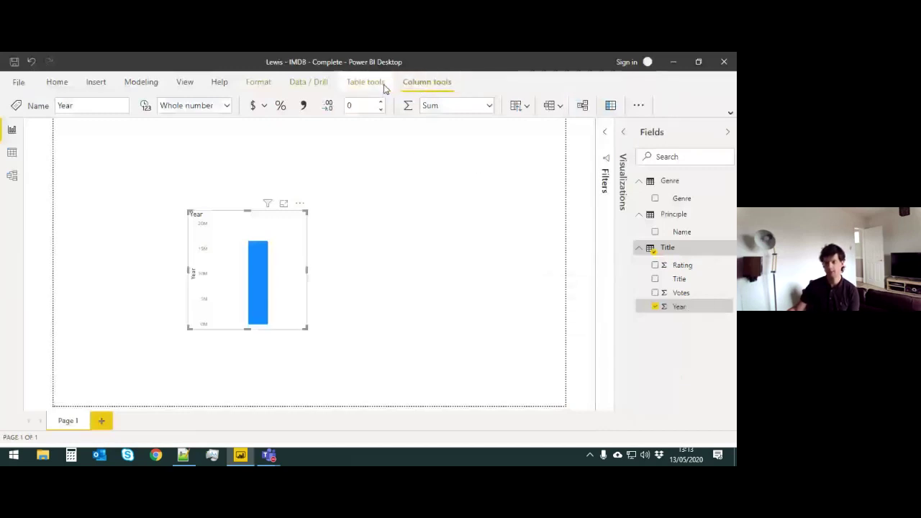
pyautogui.click(362, 83)
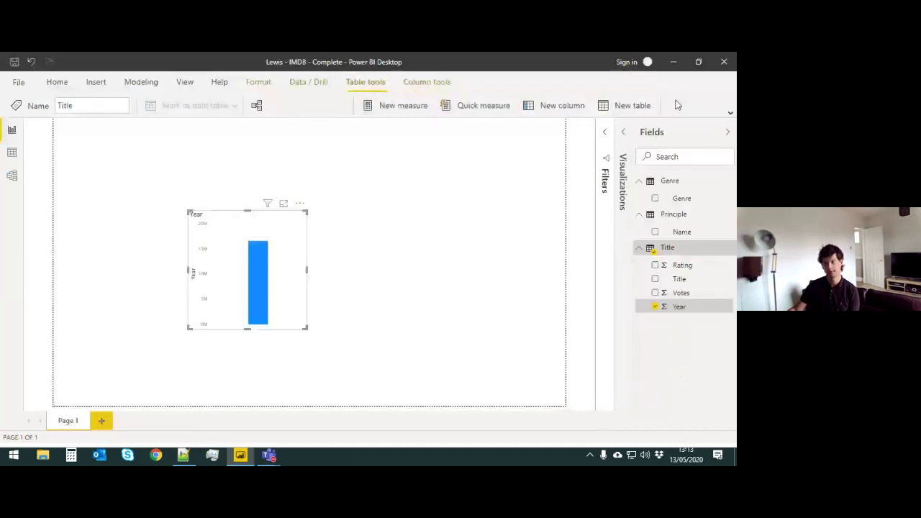
pyautogui.click(731, 113)
pyautogui.click(432, 83)
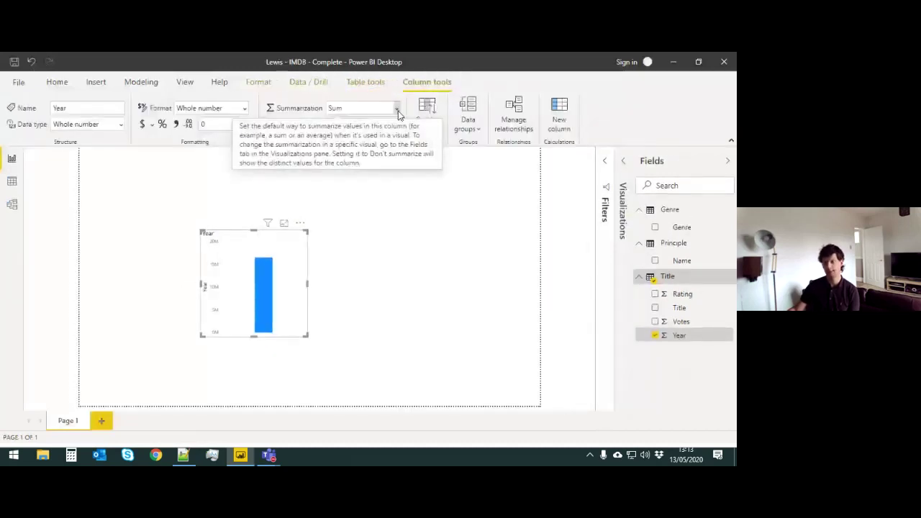
pyautogui.click(396, 109)
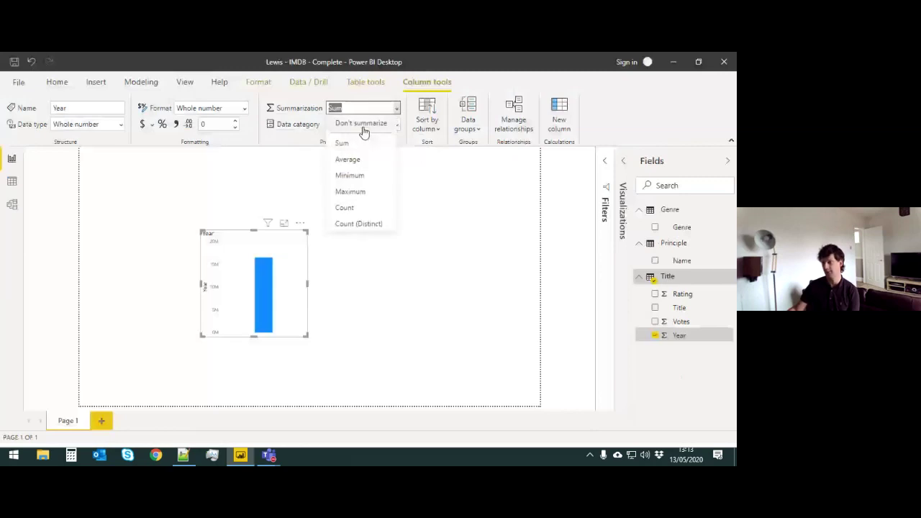
pyautogui.click(364, 131)
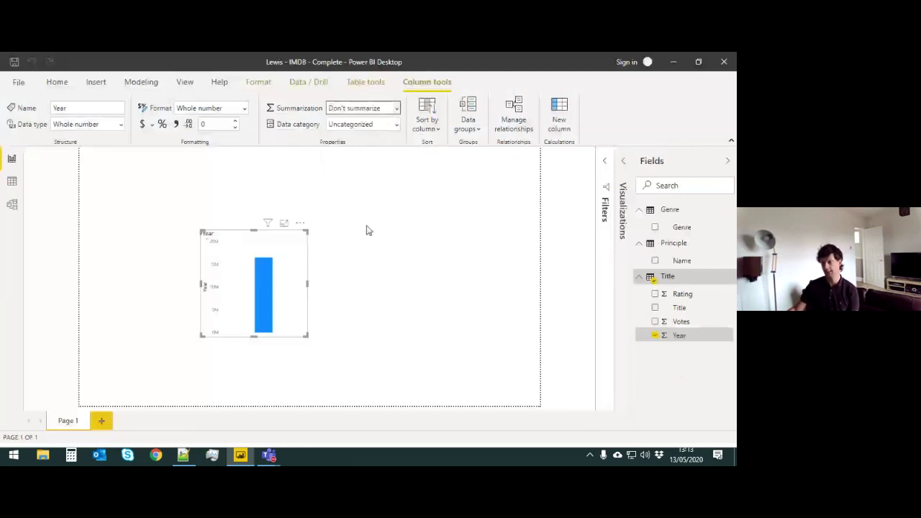
# Step: Delete the Year column chart from Page 1
pyautogui.click(368, 240)
pyautogui.click(286, 247)
pyautogui.press('Delete')
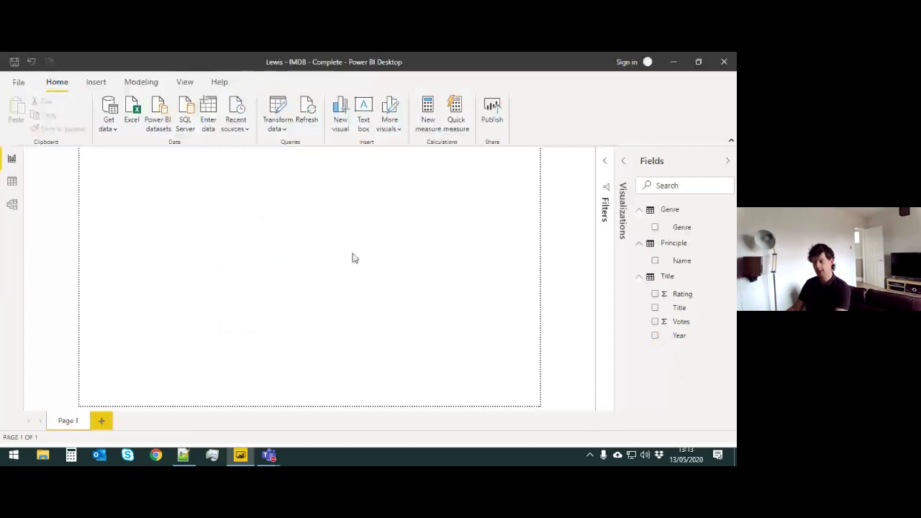
# Step: Build a column chart of Rating by Year from the Title table and enlarge it to fill Page 1
pyautogui.click(655, 335)
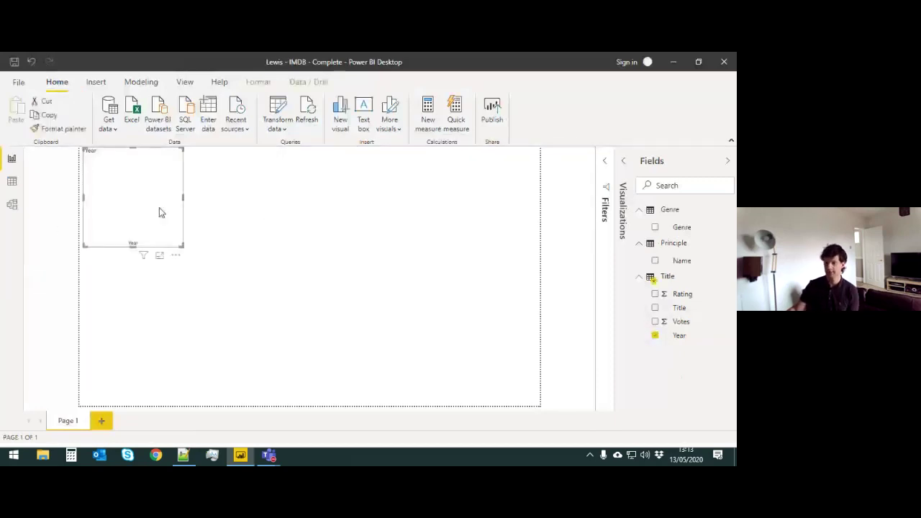
pyautogui.moveTo(161, 209); pyautogui.dragTo(116, 366)
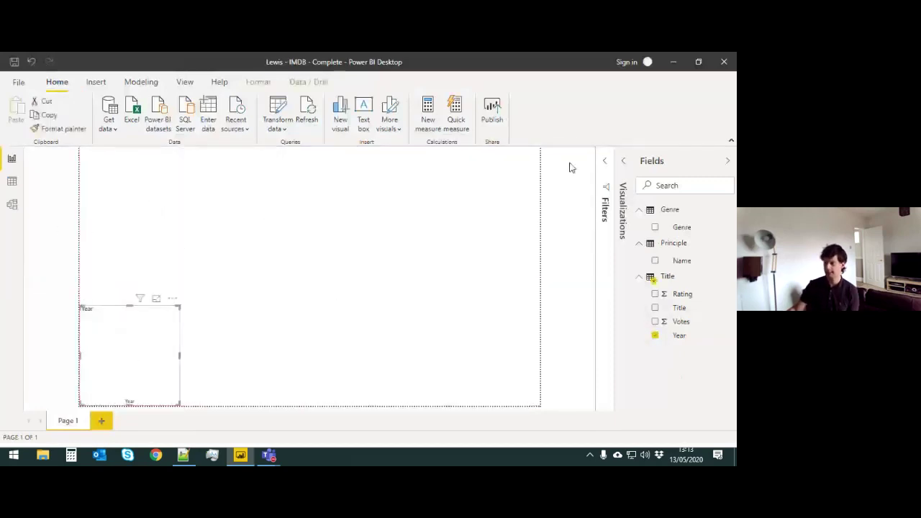
pyautogui.click(625, 161)
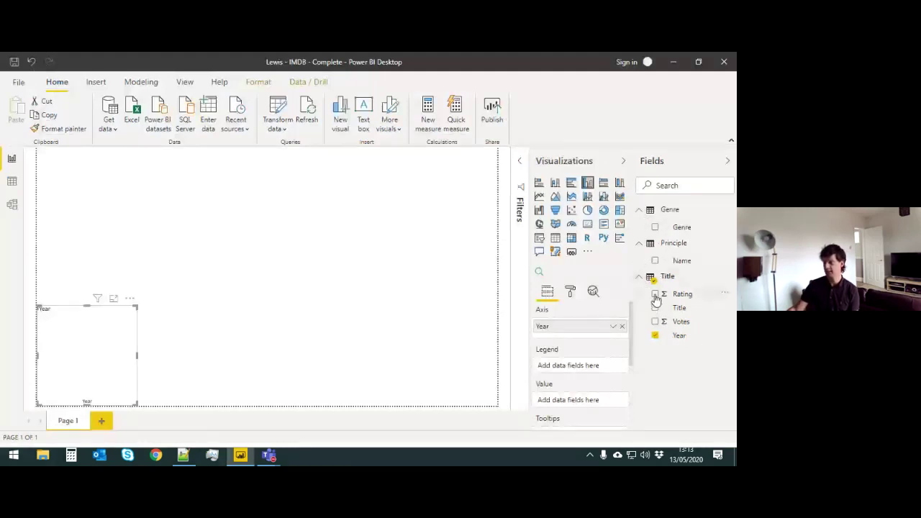
pyautogui.moveTo(680, 294); pyautogui.dragTo(115, 353)
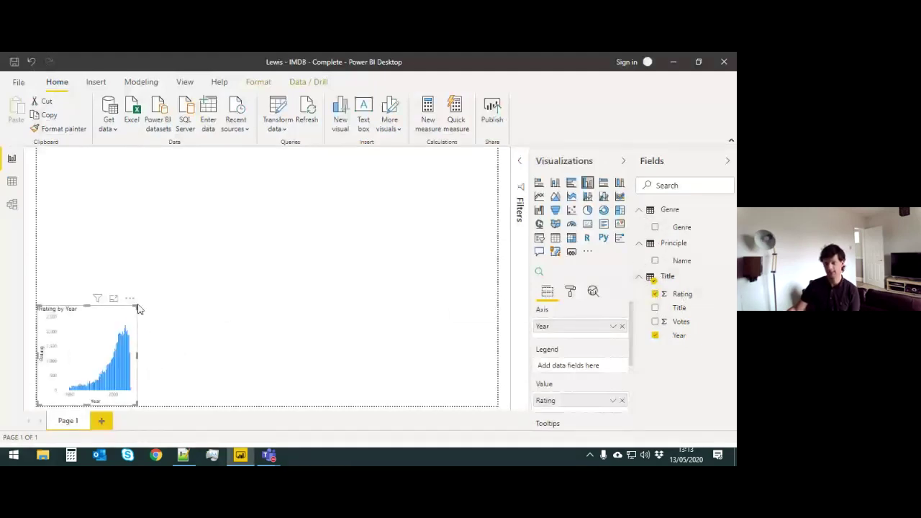
pyautogui.moveTo(137, 307); pyautogui.dragTo(575, 153)
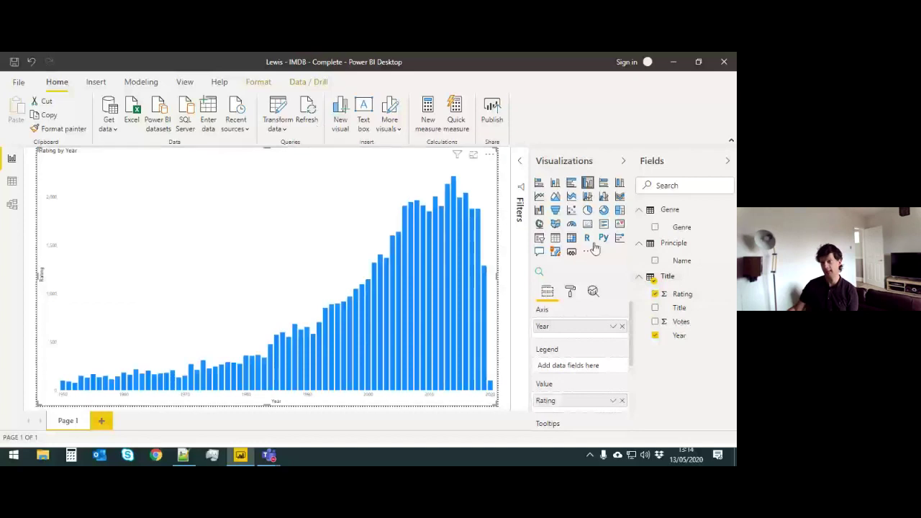
# Step: Enter and load a new one-column table named Metrics with the value 1 in its first row
pyautogui.click(209, 122)
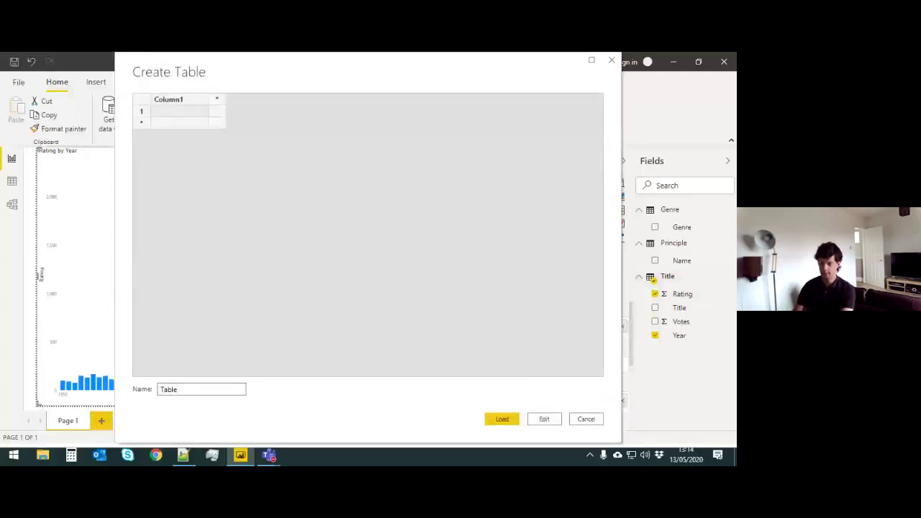
pyautogui.doubleClick(179, 390)
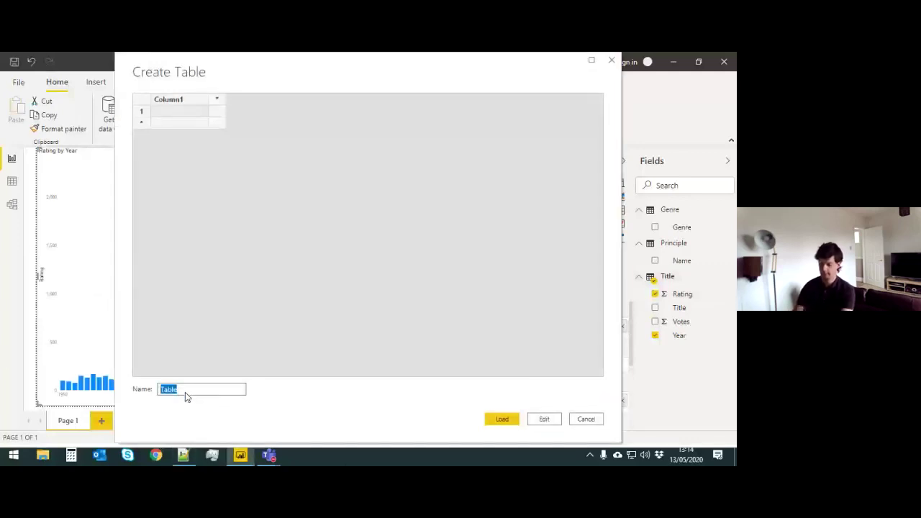
pyautogui.write('Metrics')
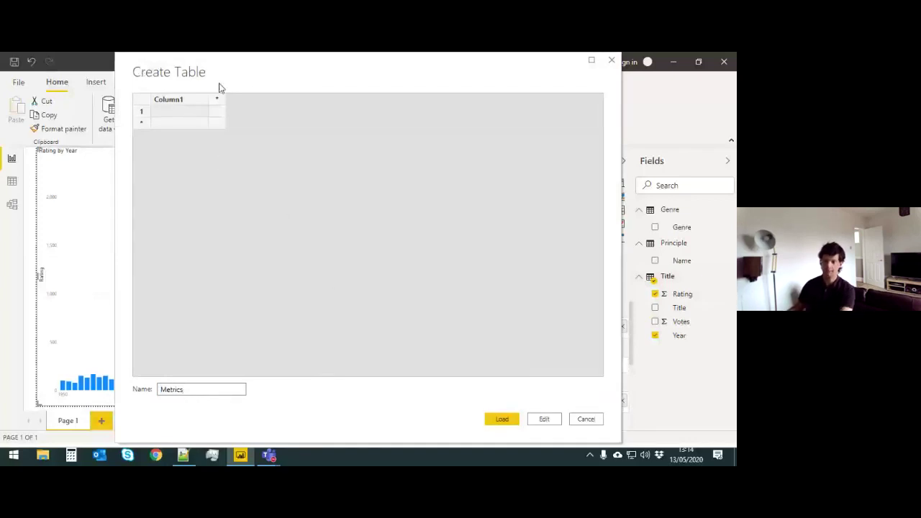
pyautogui.click(174, 110)
pyautogui.write('1')
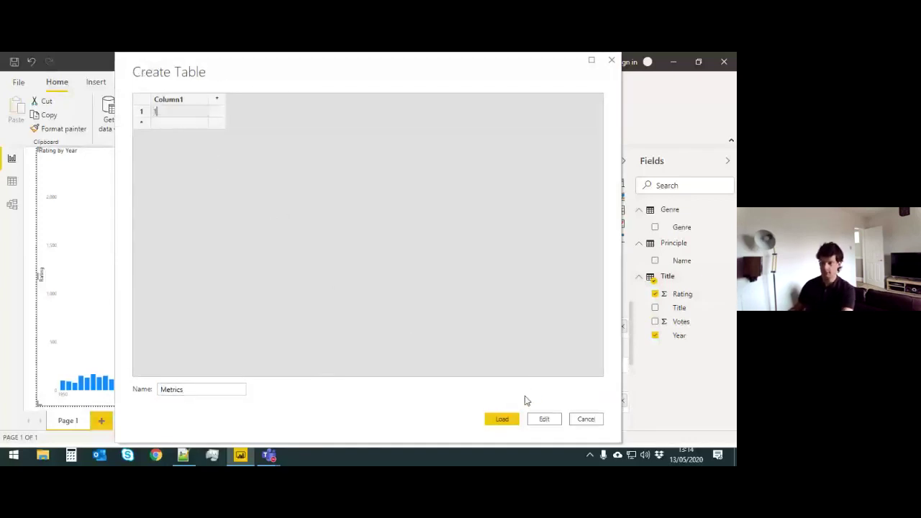
pyautogui.click(501, 420)
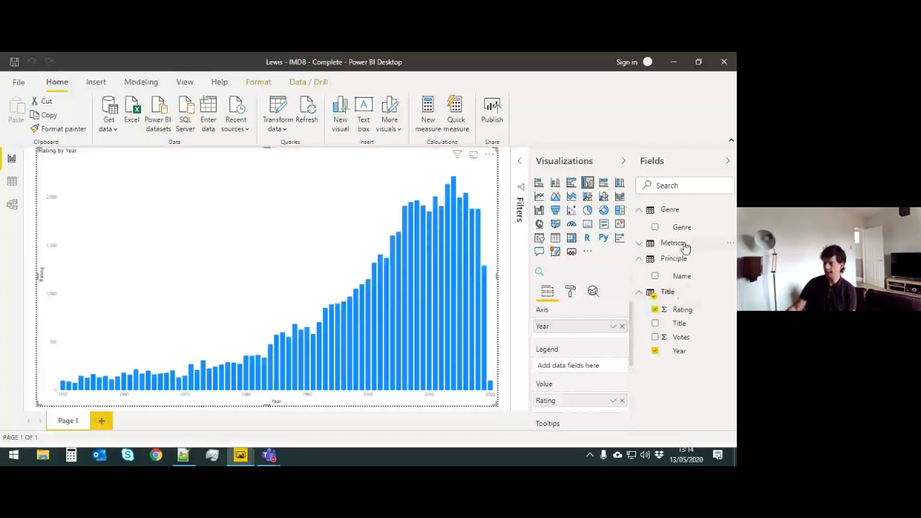
# Step: Add a measure to the Metrics table: Average Rating = AVERAGE(Title[Rating])
pyautogui.click(665, 244)
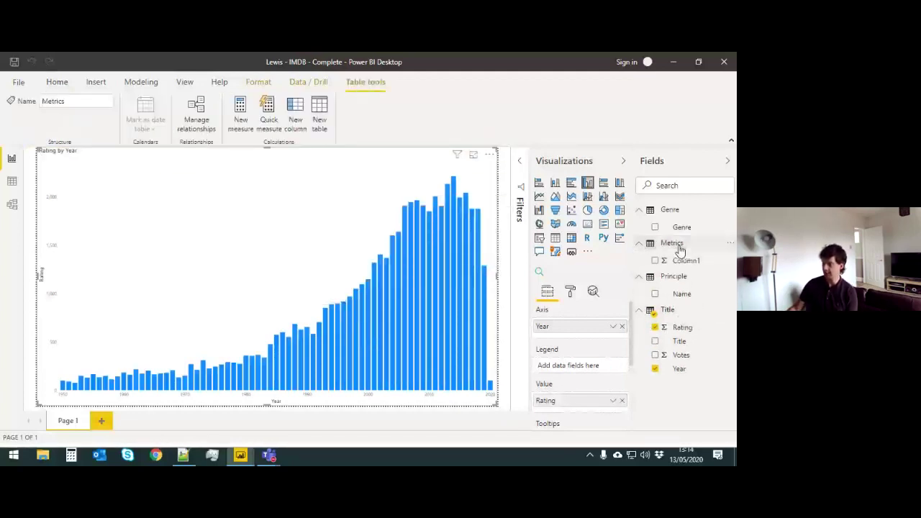
pyautogui.rightClick(674, 246)
pyautogui.click(671, 59)
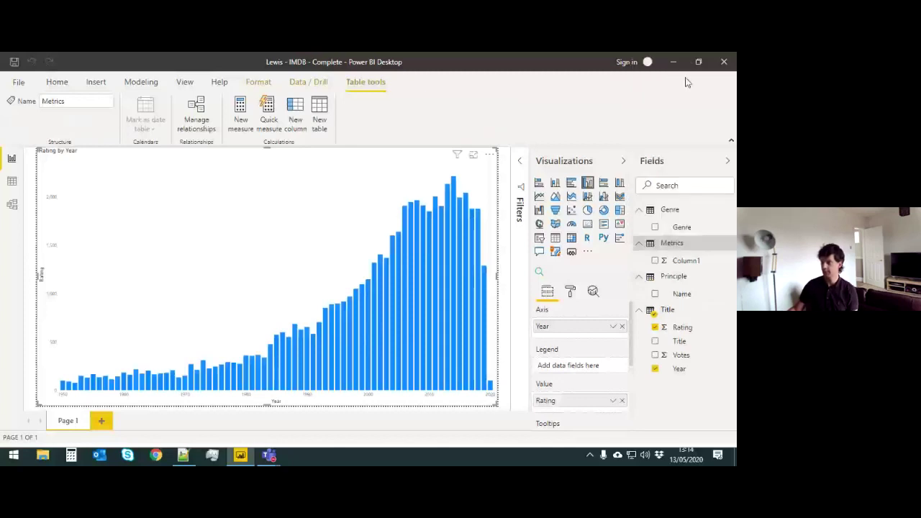
pyautogui.write('Av')
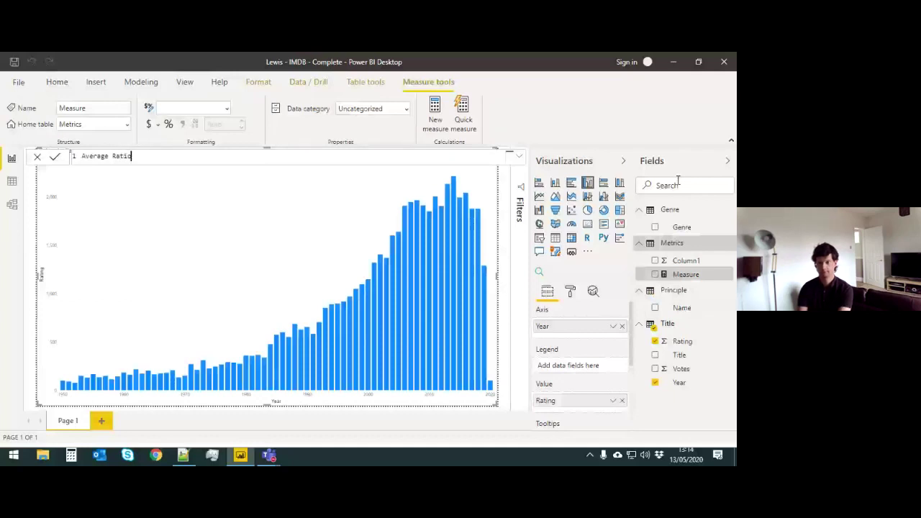
pyautogui.write('erage Rating = AVERAGE(Title[Rating])')
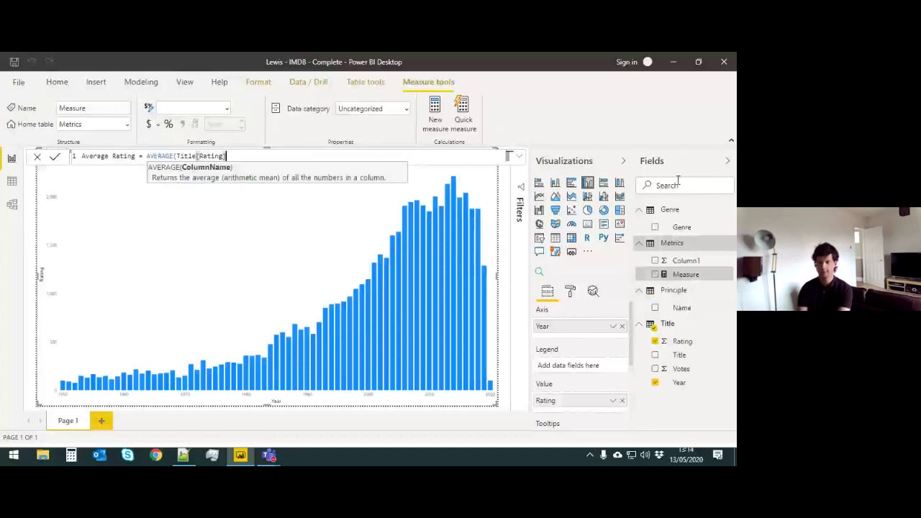
pyautogui.press('Return')
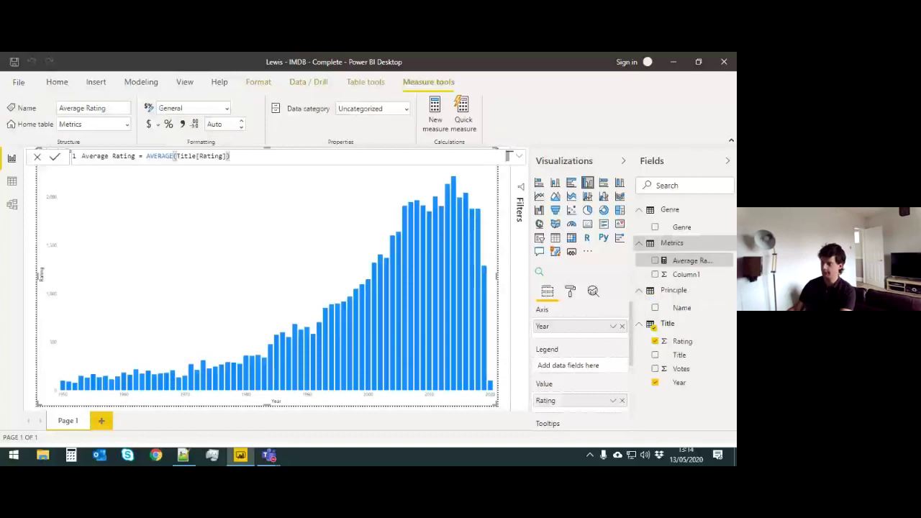
# Step: Create the measure Average Votes = AVERAGE(Title[Votes]) in the Metrics table
pyautogui.rightClick(692, 238)
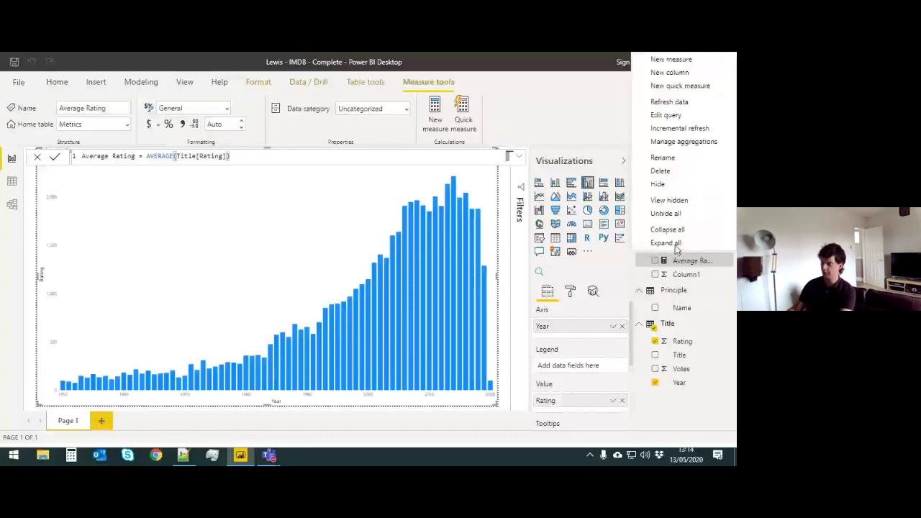
pyautogui.click(688, 63)
pyautogui.write('Av')
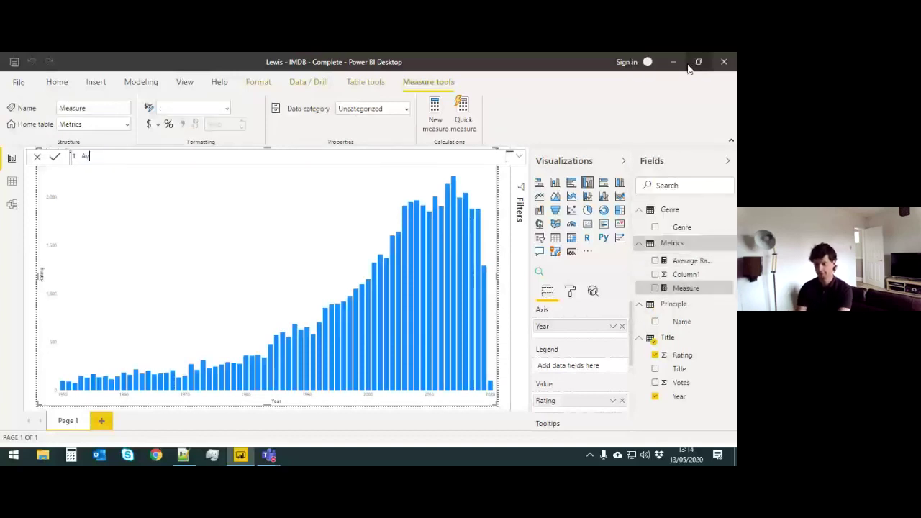
pyautogui.write('erage Vote')
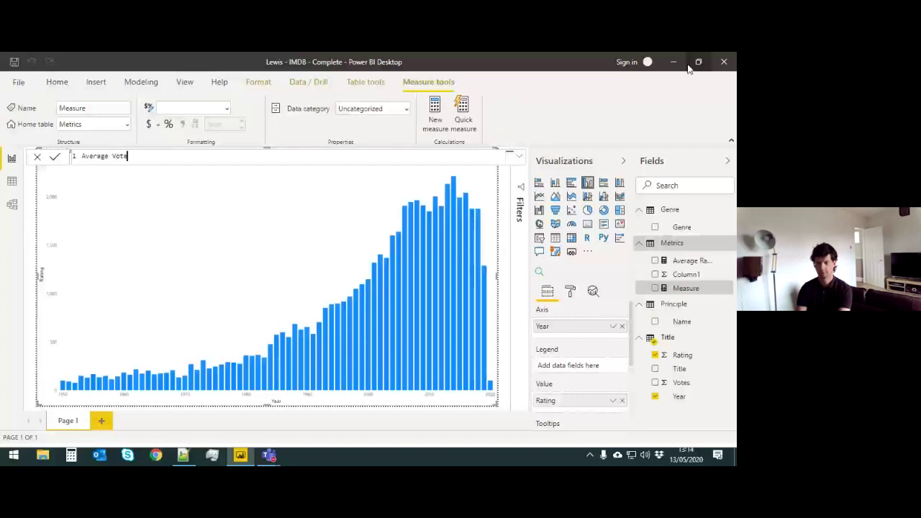
pyautogui.write('s = AVERAGE(Title[Votes]')
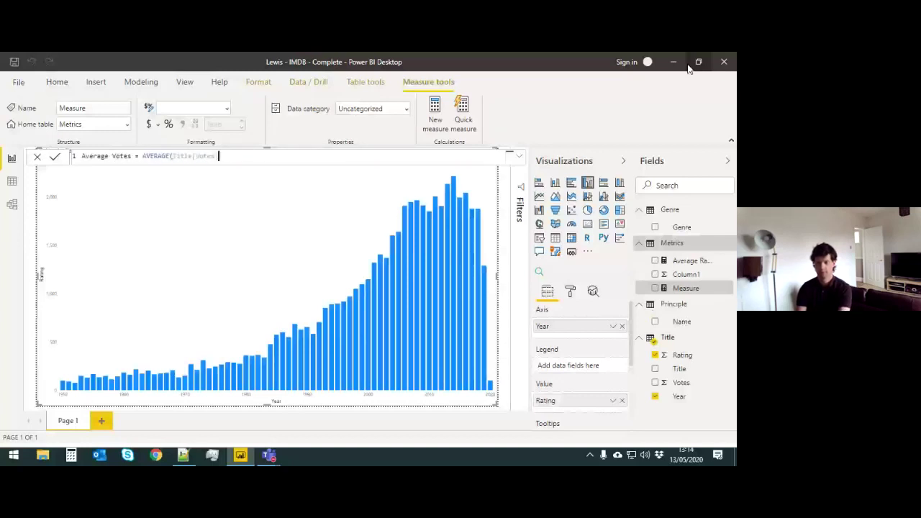
pyautogui.write(')')
pyautogui.press('Return')
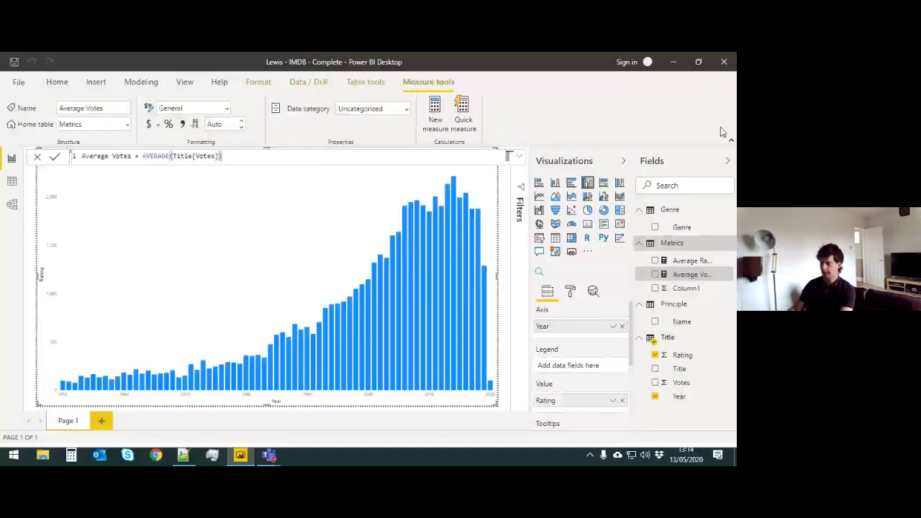
# Step: Create the measure Total Votes = sum(Title[Votes]) in the Metrics table
pyautogui.rightClick(672, 245)
pyautogui.click(670, 59)
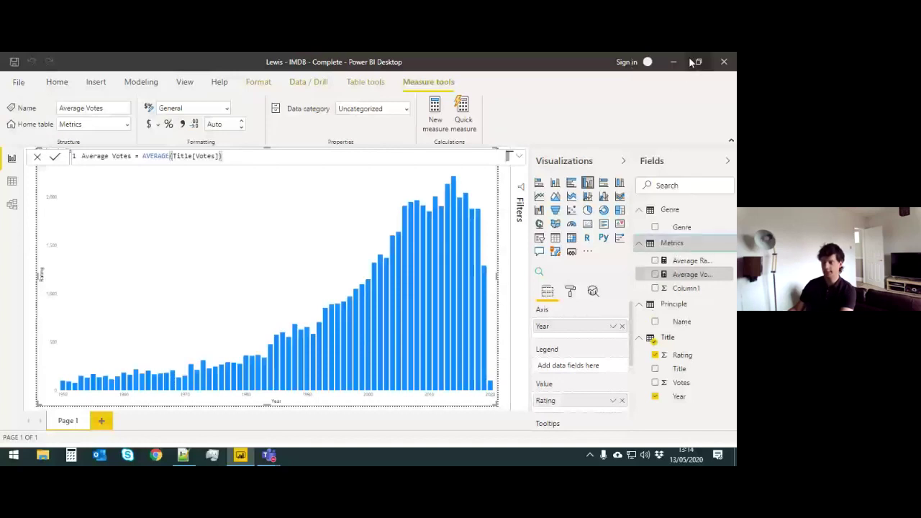
pyautogui.write('Total V')
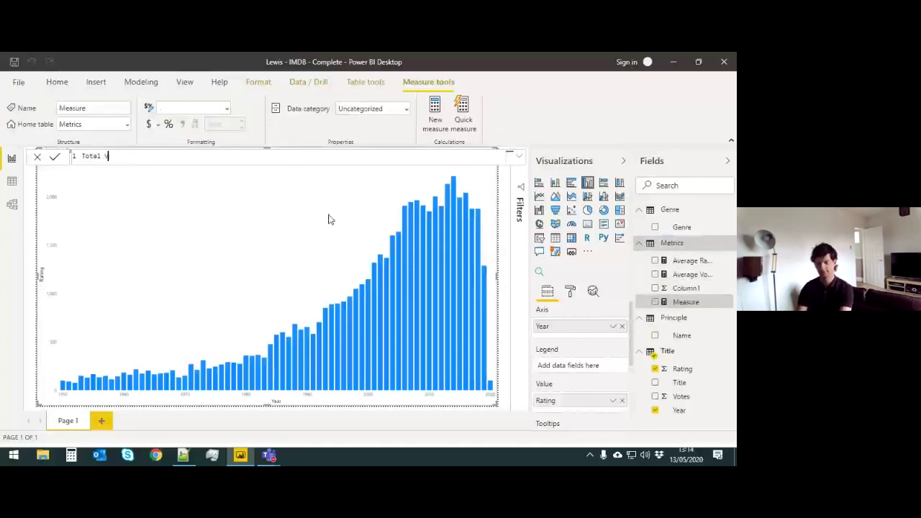
pyautogui.write('otes = sum(Title[Votes])')
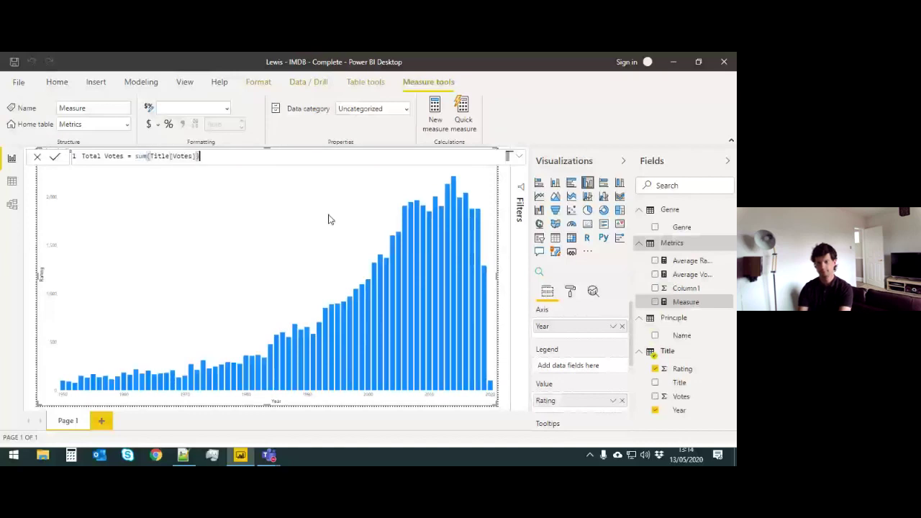
pyautogui.press('Return')
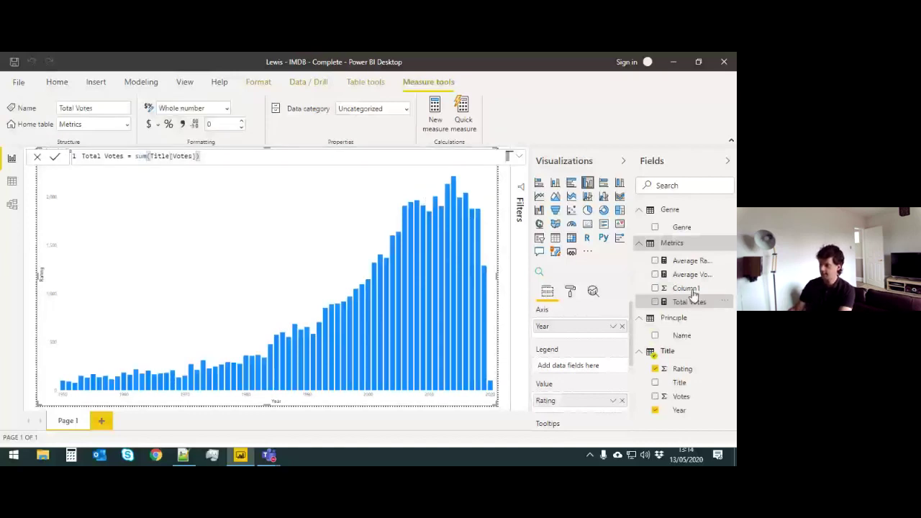
# Step: Create the measure Movies = COUNT(Title[TitleID]) in the Metrics table
pyautogui.rightClick(666, 249)
pyautogui.click(685, 68)
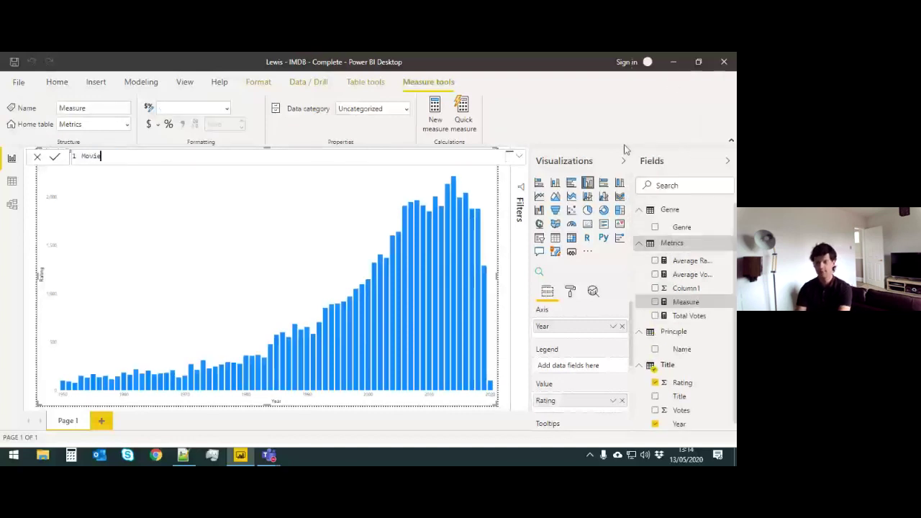
pyautogui.write('COUNT(')
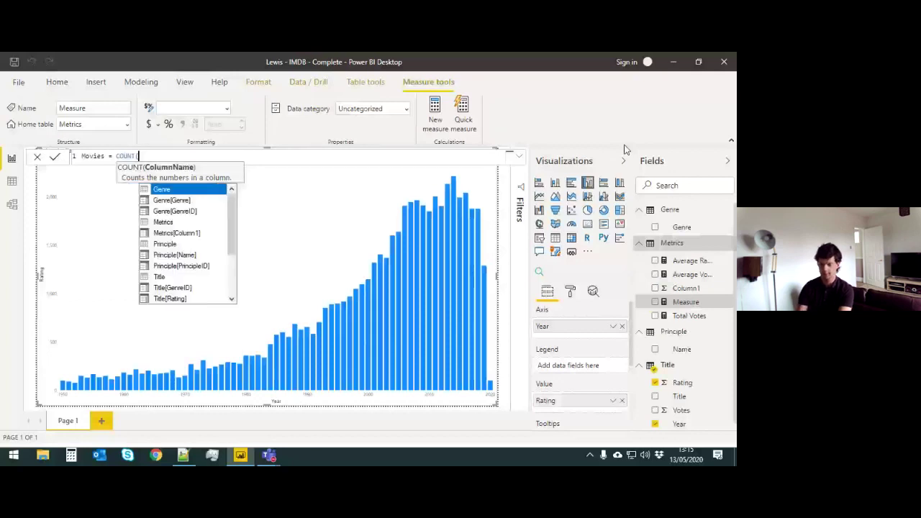
pyautogui.press('Down')
pyautogui.press('Down')
pyautogui.press('Down')
pyautogui.press('Down')
pyautogui.press('Down')
pyautogui.press('Down')
pyautogui.press('Down')
pyautogui.press('Down')
pyautogui.press('Down')
pyautogui.press('Down')
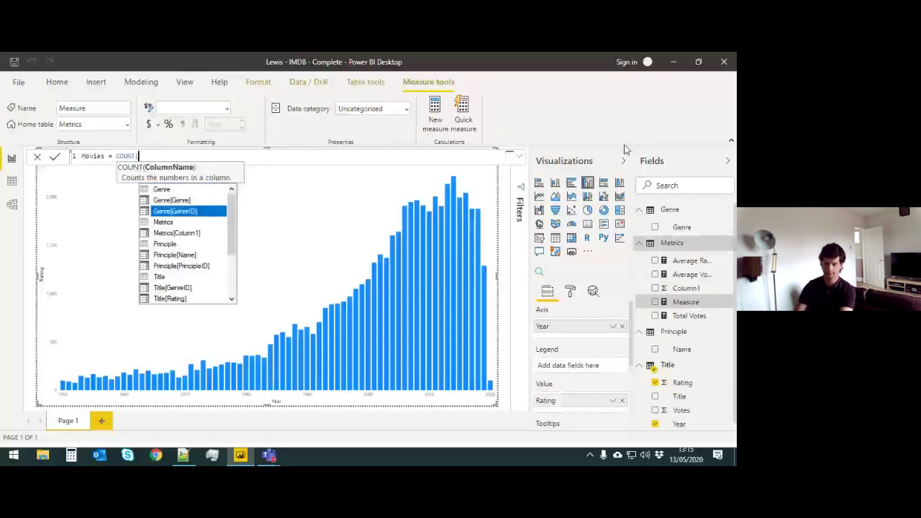
pyautogui.press('Down')
pyautogui.press('Down')
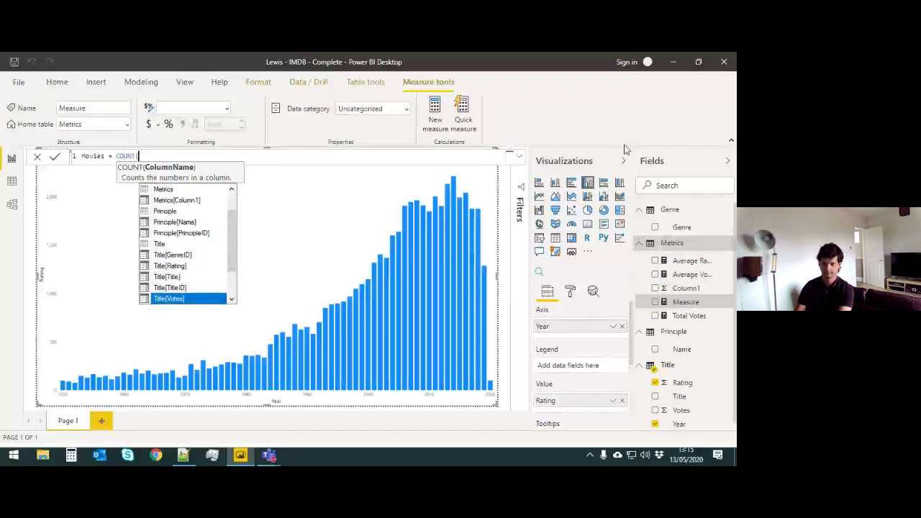
pyautogui.press('Tab')
pyautogui.write(')')
pyautogui.press('Return')
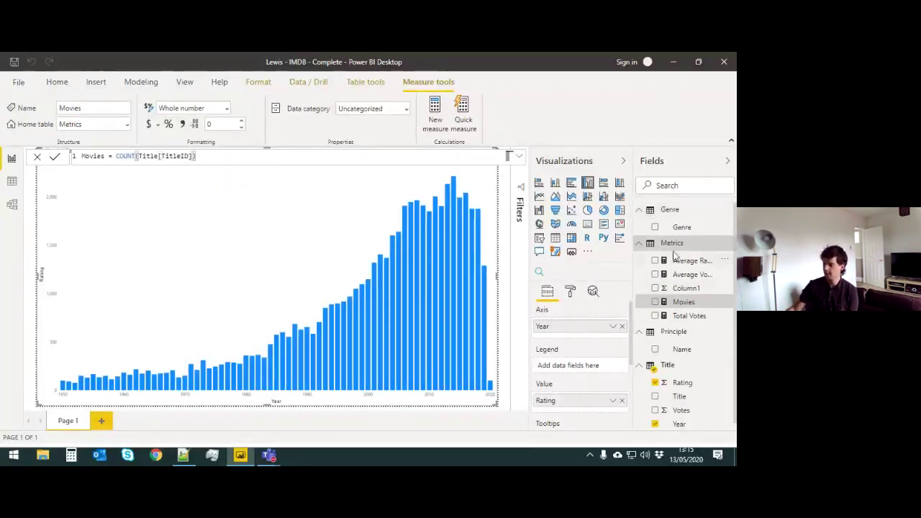
# Step: Delete the placeholder Column1 from the Metrics table
pyautogui.rightClick(681, 289)
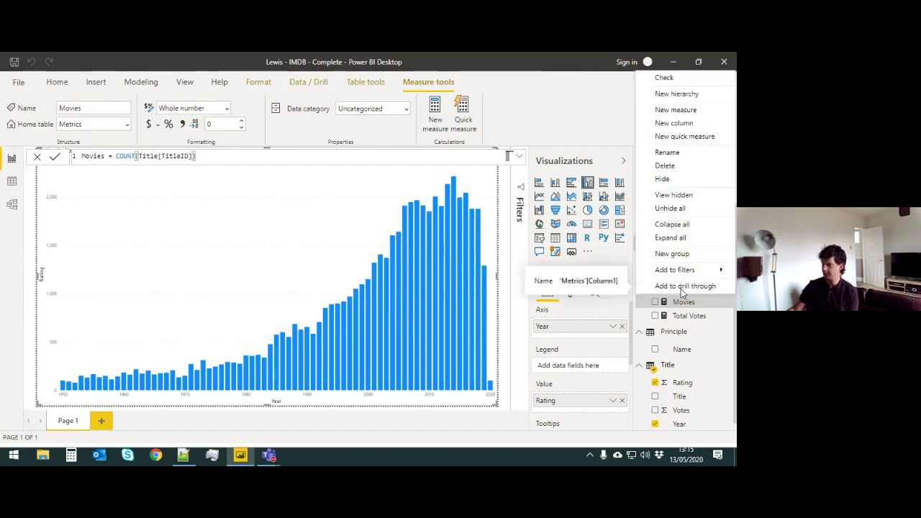
pyautogui.click(679, 166)
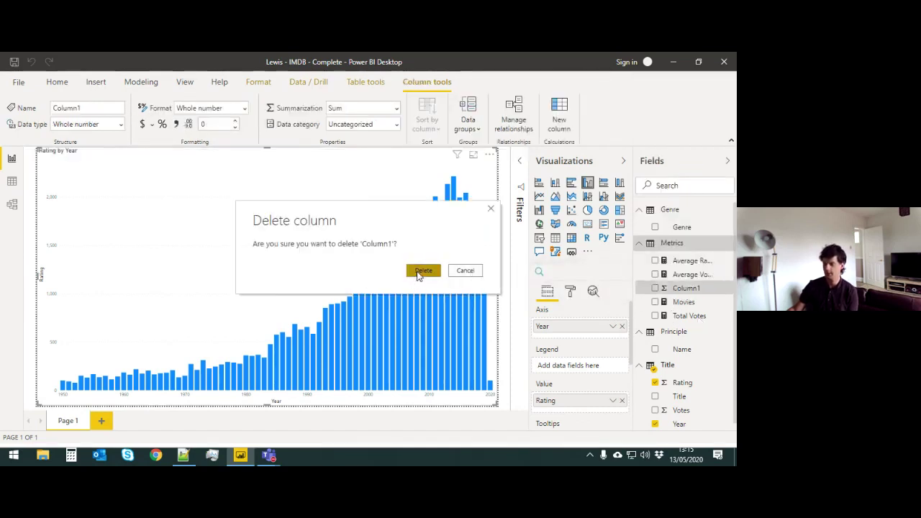
pyautogui.click(421, 272)
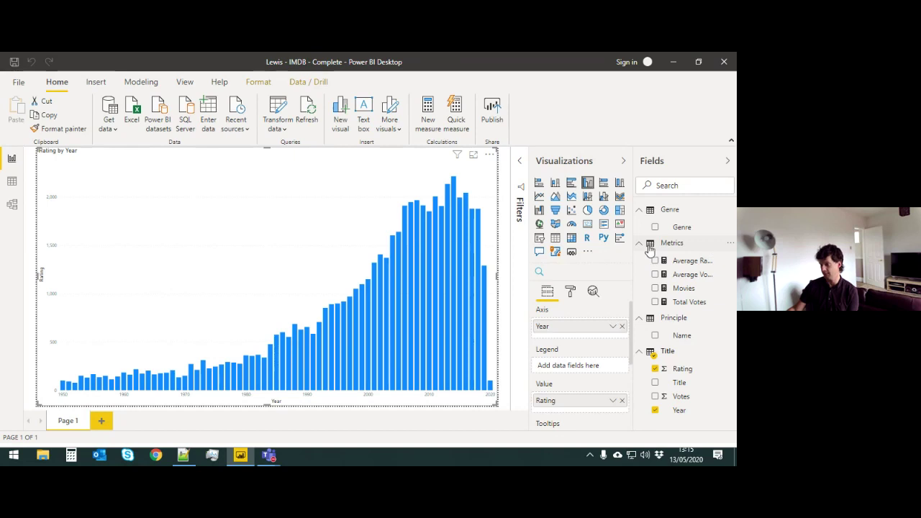
# Step: Hide the Rating and Votes columns of the Title table
pyautogui.rightClick(687, 371)
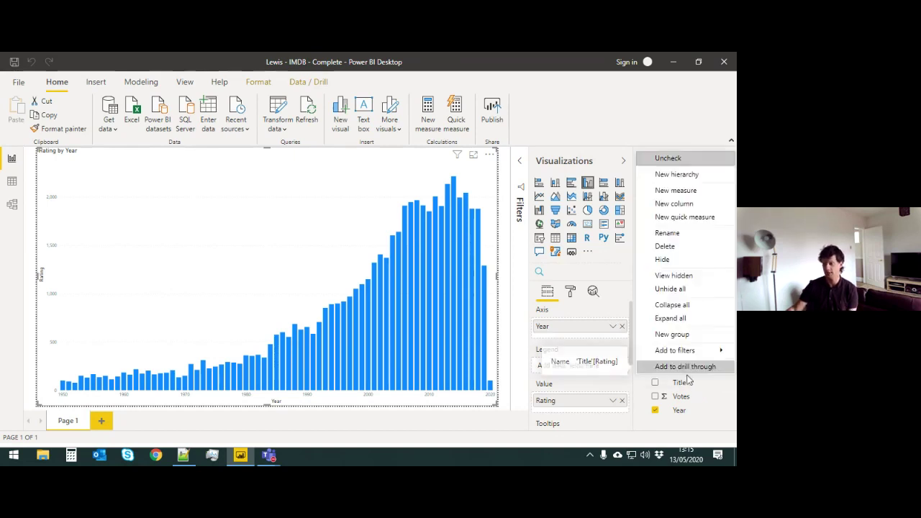
pyautogui.click(692, 259)
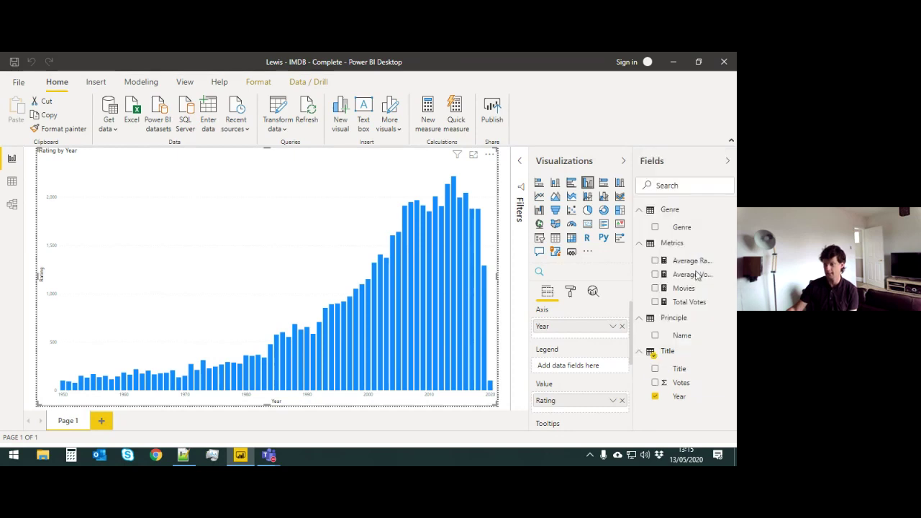
pyautogui.rightClick(682, 398)
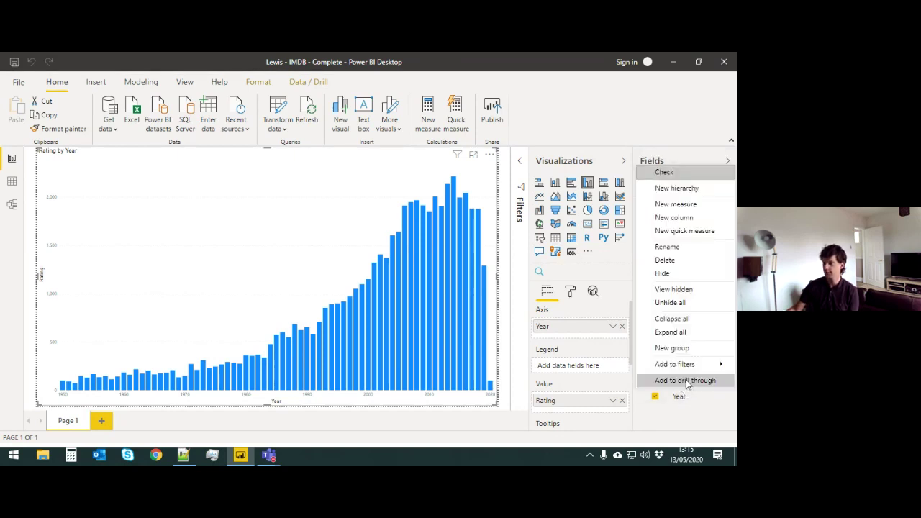
pyautogui.click(671, 271)
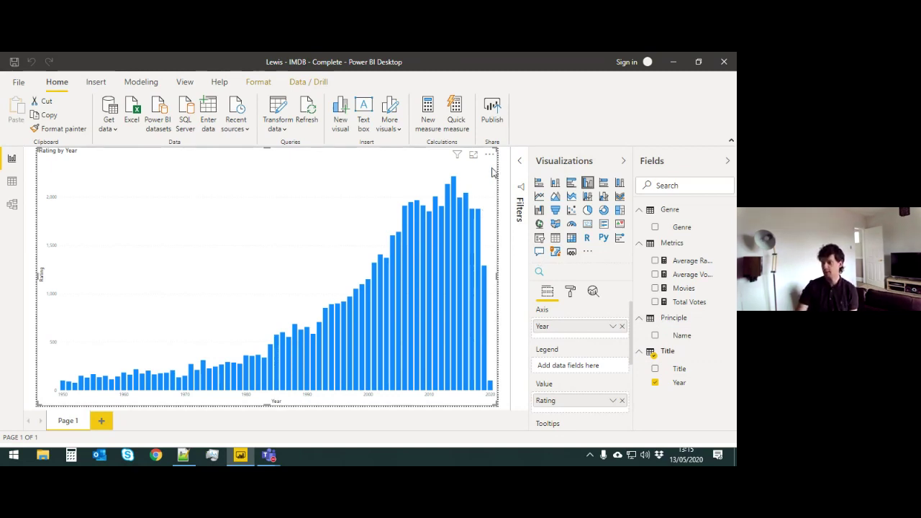
# Step: Replace the Rating by Year chart on Page 1 with a wide, short text search visual filtering on the Principle table's Name
pyautogui.press('Delete')
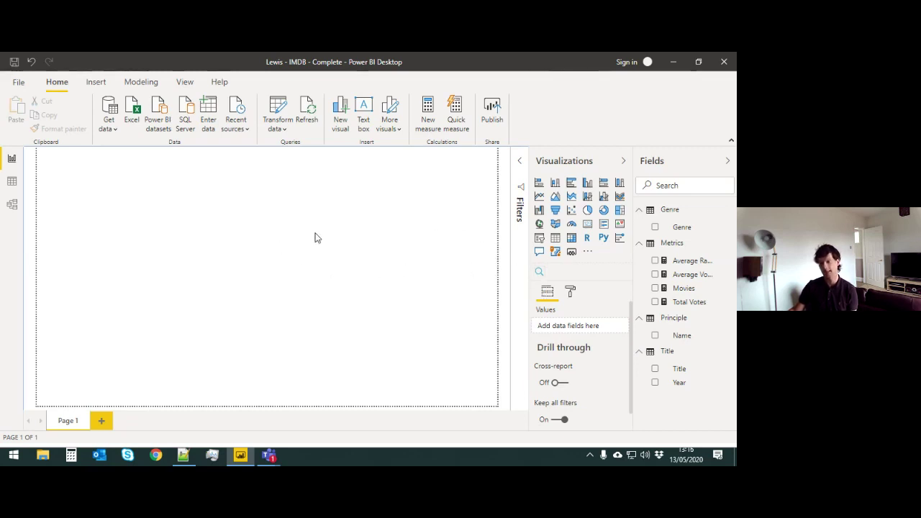
pyautogui.click(539, 272)
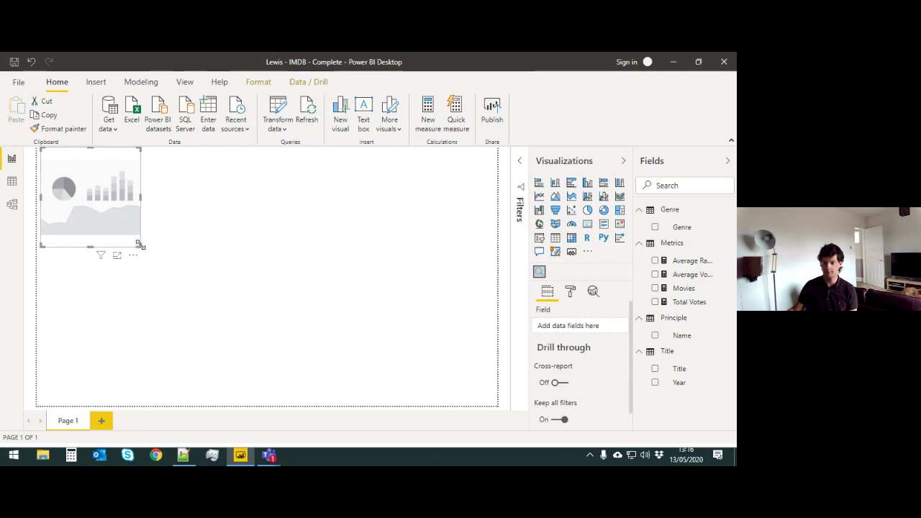
pyautogui.moveTo(141, 248); pyautogui.dragTo(355, 217)
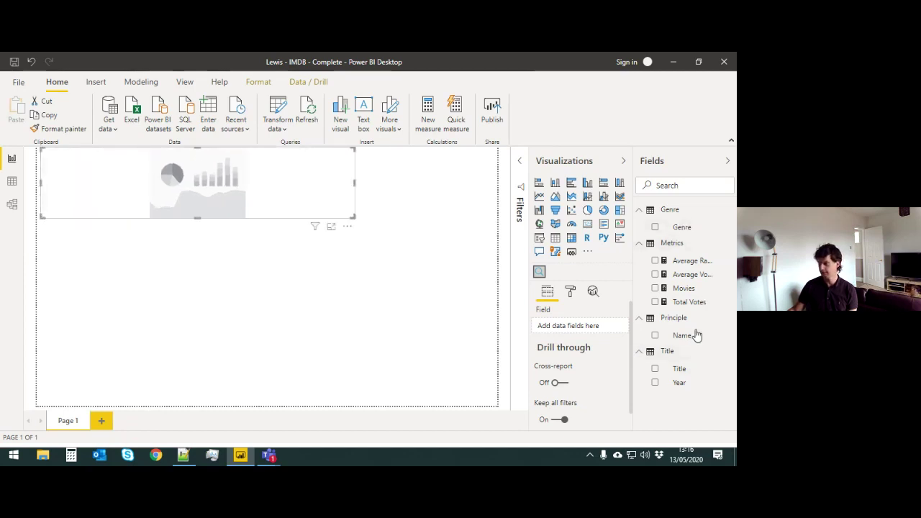
pyautogui.moveTo(694, 338); pyautogui.dragTo(229, 195)
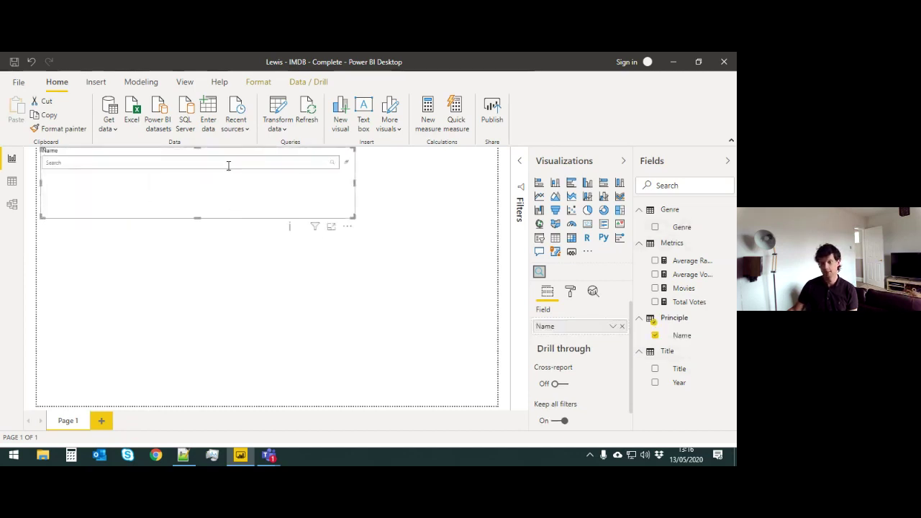
# Step: Try the name search visual with the text tom, and clear the search again
pyautogui.click(257, 162)
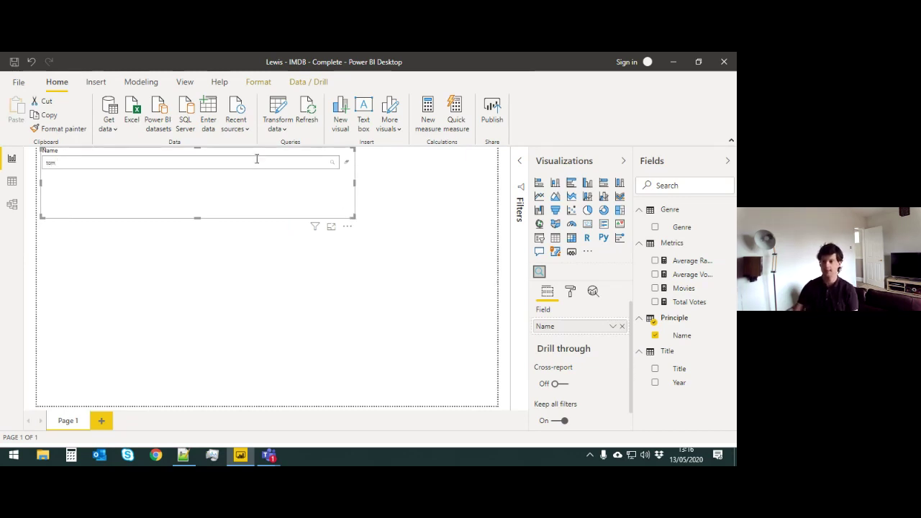
pyautogui.click(424, 245)
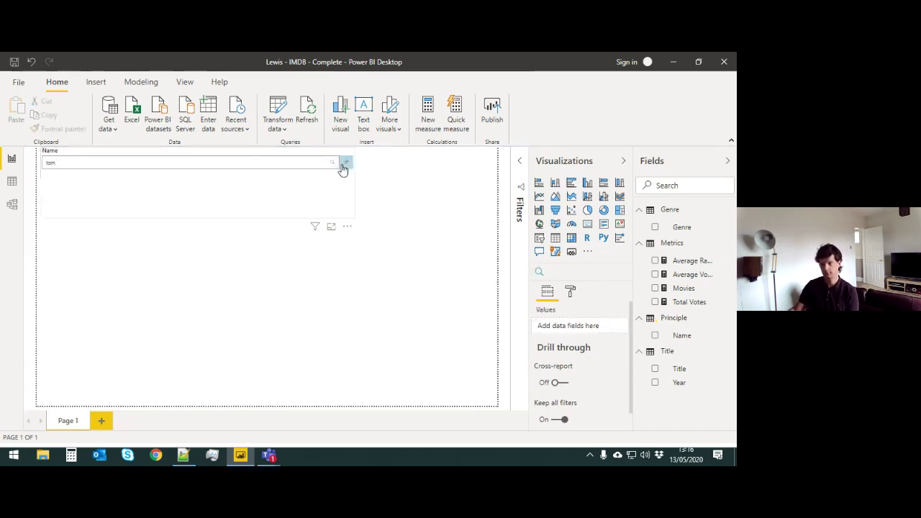
pyautogui.click(346, 163)
# Step: Make the name search visual slightly narrower and shorter so it fits closely around its search field
pyautogui.click(380, 199)
pyautogui.click(347, 204)
pyautogui.moveTo(349, 216); pyautogui.dragTo(354, 189)
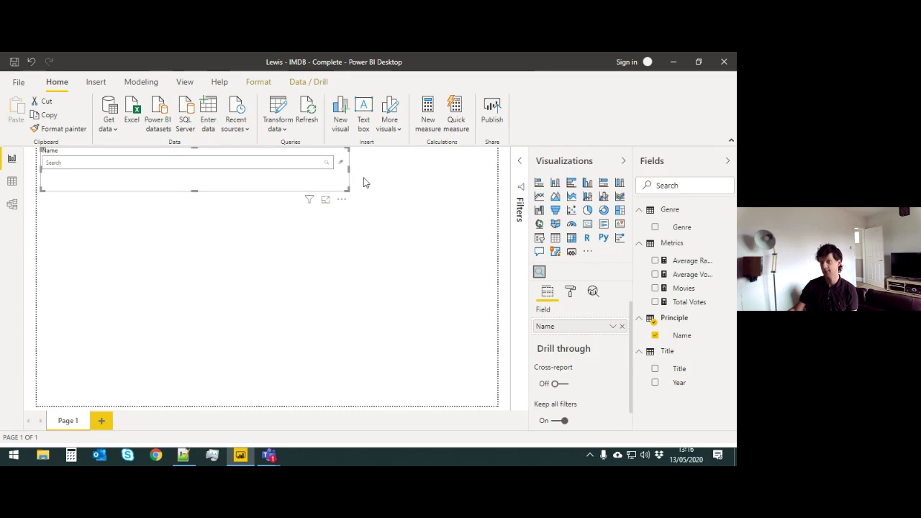
pyautogui.click(364, 180)
pyautogui.click(281, 184)
pyautogui.click(446, 209)
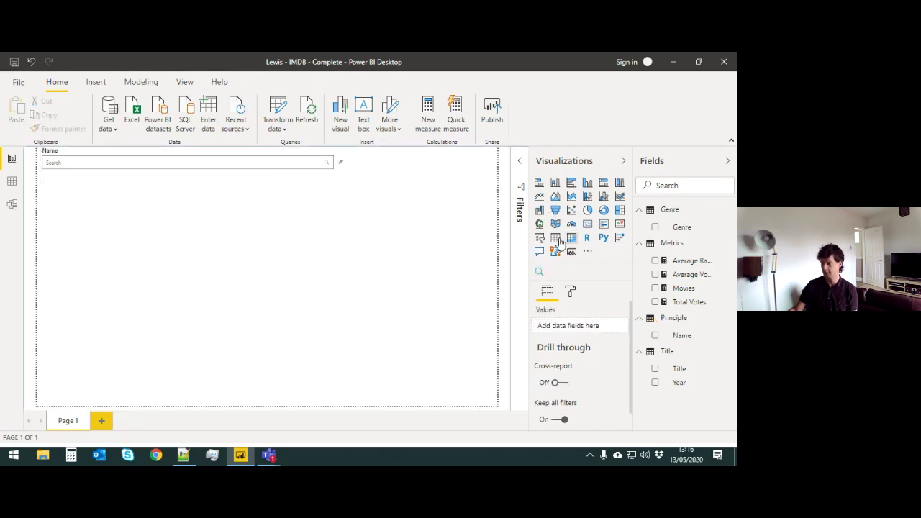
# Step: Add a table visual with the Principle table's Name plus the Movies and Average Rating measures, directly under the search, and make it taller
pyautogui.click(556, 239)
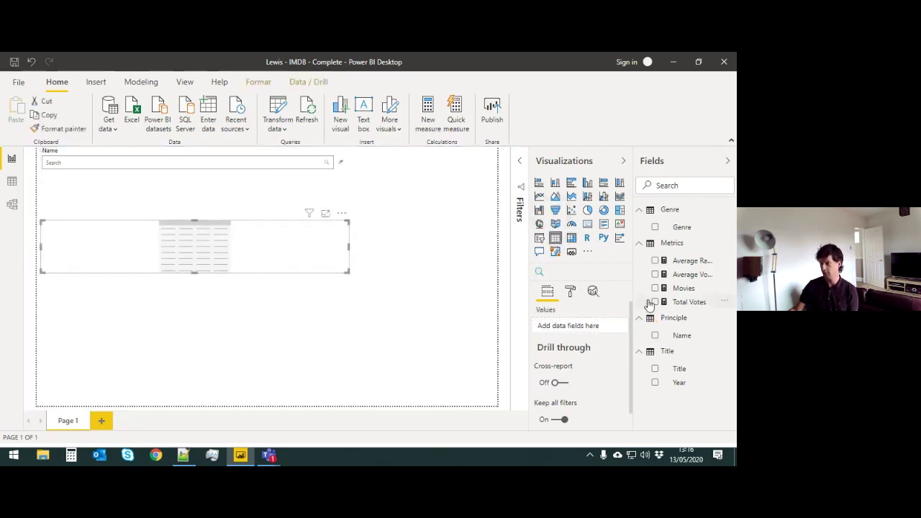
pyautogui.moveTo(689, 339); pyautogui.dragTo(154, 249)
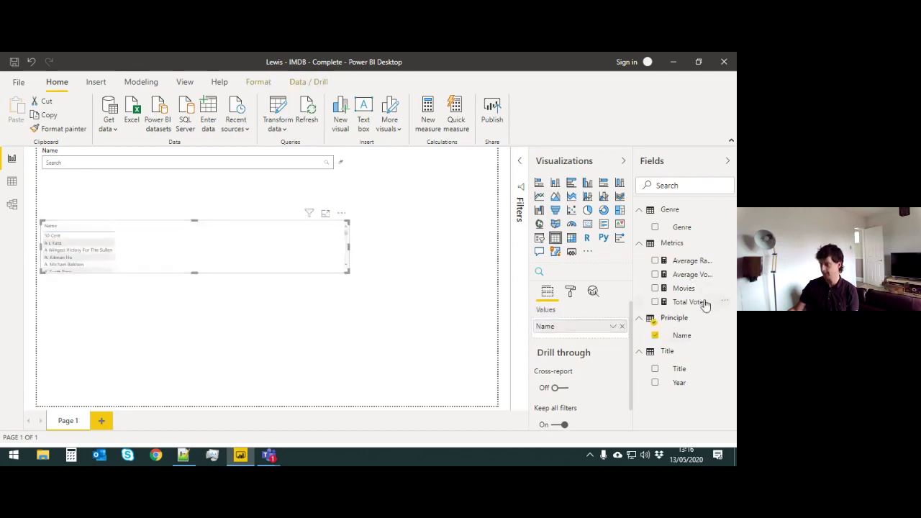
pyautogui.moveTo(695, 288); pyautogui.dragTo(308, 262)
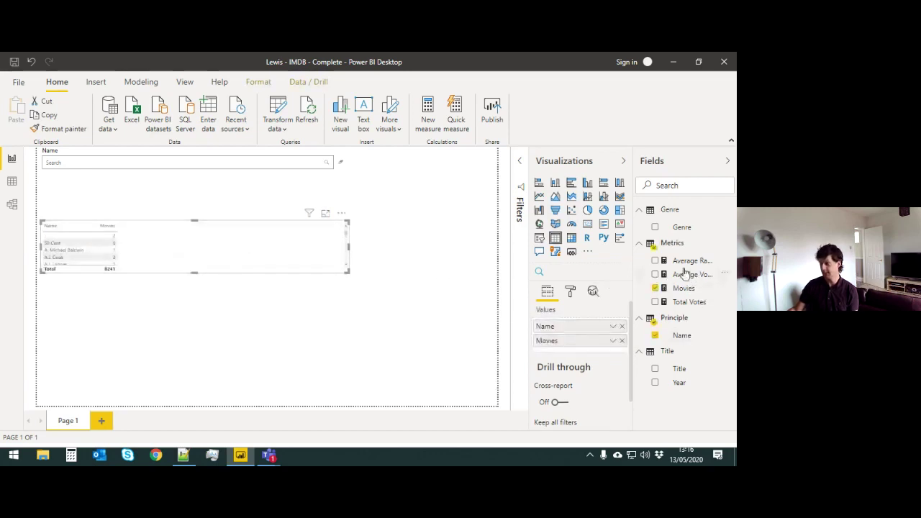
pyautogui.moveTo(692, 263); pyautogui.dragTo(216, 262)
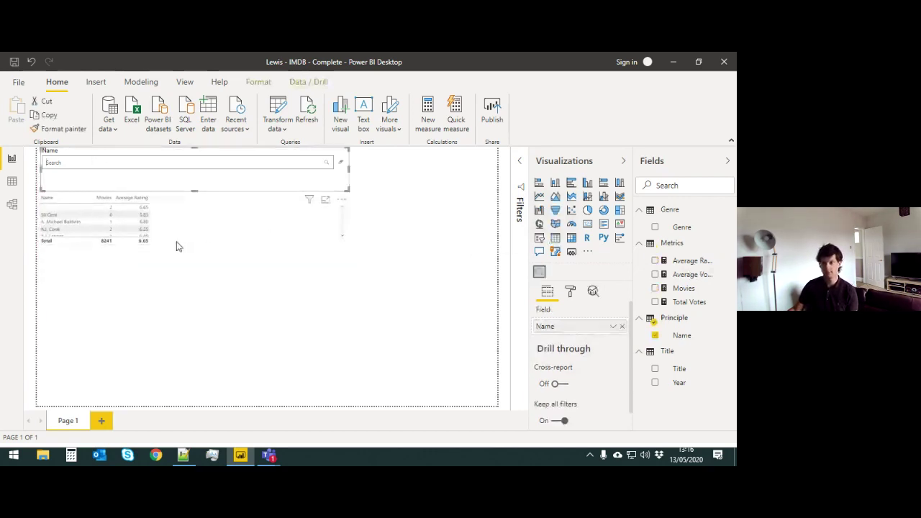
pyautogui.moveTo(191, 244); pyautogui.dragTo(189, 337)
# Step: Search for names containing tom, sort the table by Movies in descending order, and nudge the table slightly upwards
pyautogui.click(174, 164)
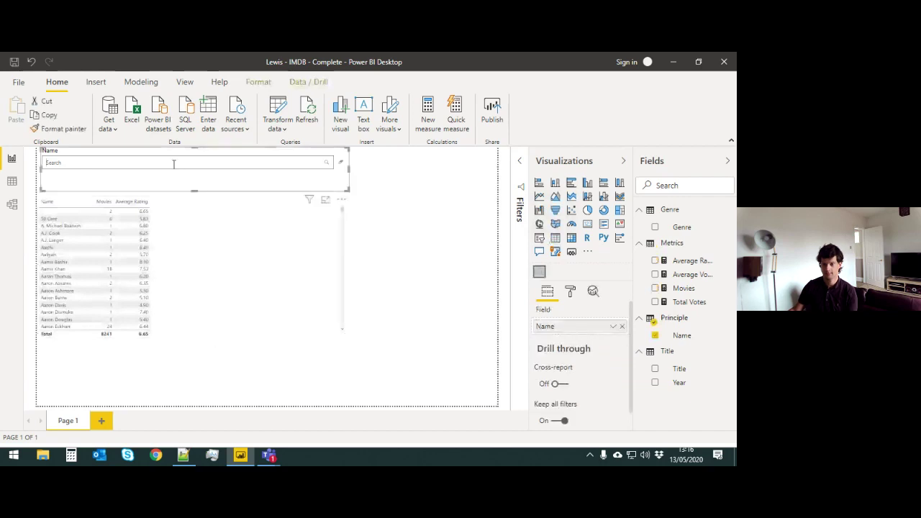
pyautogui.click(97, 206)
pyautogui.click(97, 204)
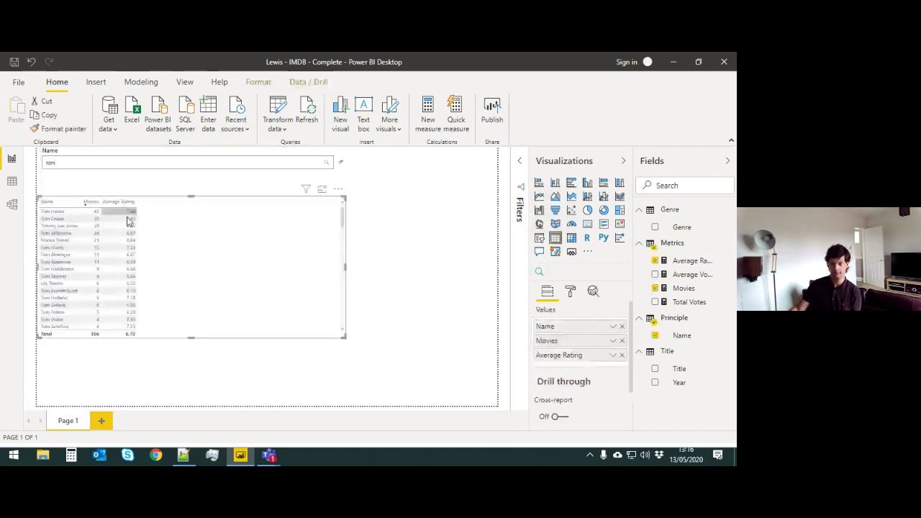
pyautogui.moveTo(234, 227)
pyautogui.mouseDown()
pyautogui.moveTo(231, 217)
pyautogui.moveTo(228, 225)
pyautogui.mouseUp()
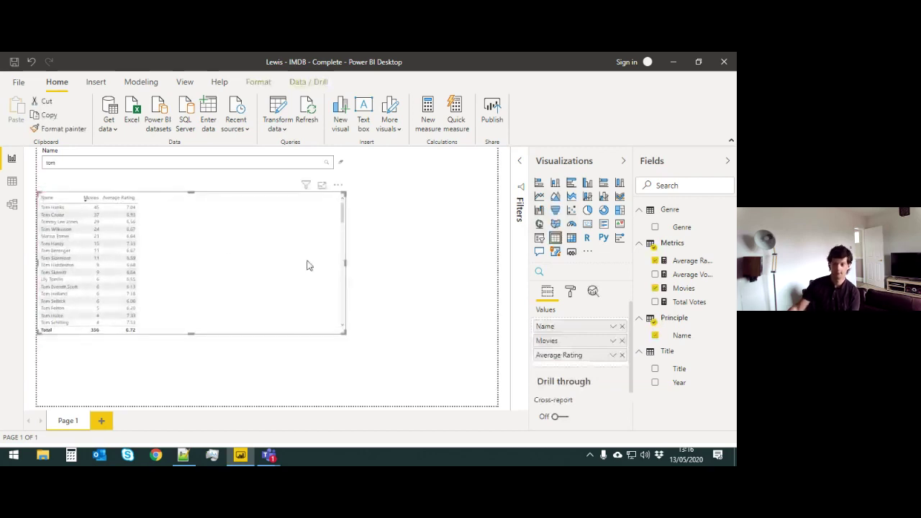
# Step: Look through the matching names, clear the name search, and browse the full list of names in the table
pyautogui.scroll(-10, 291, 259)
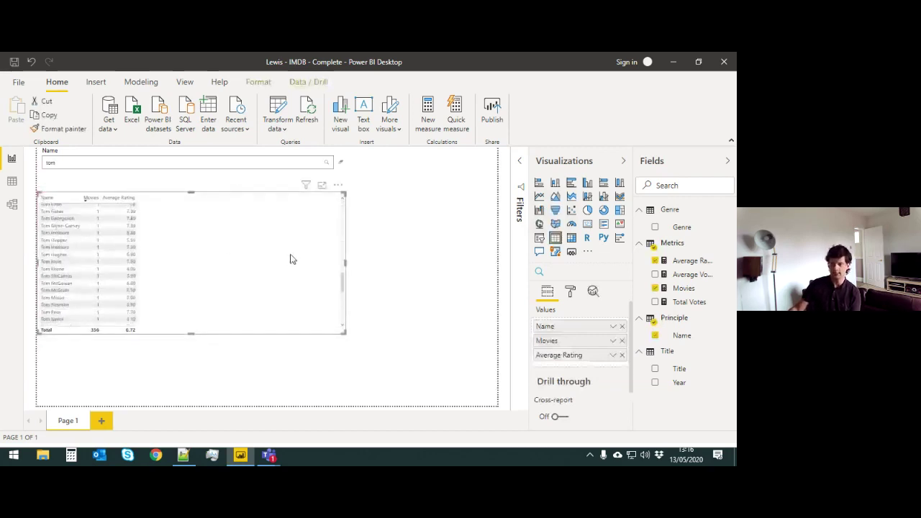
pyautogui.scroll(-5, 291, 260)
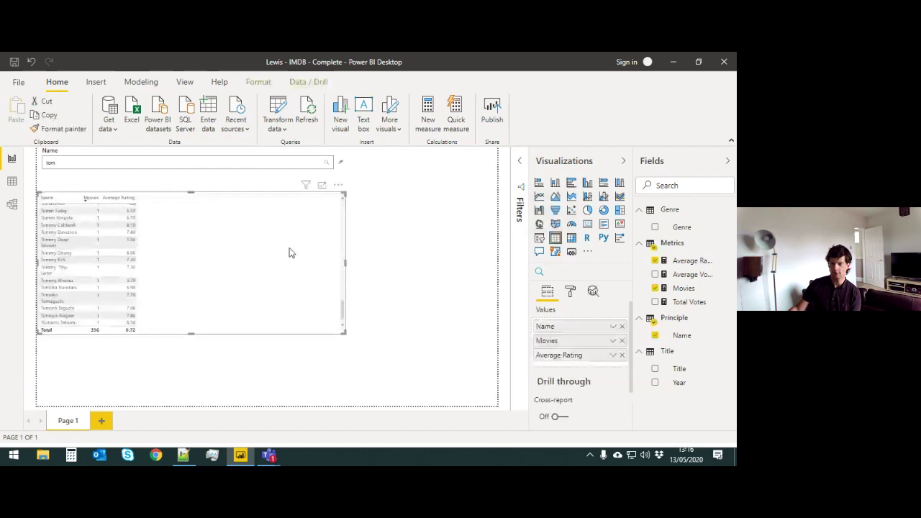
pyautogui.click(343, 165)
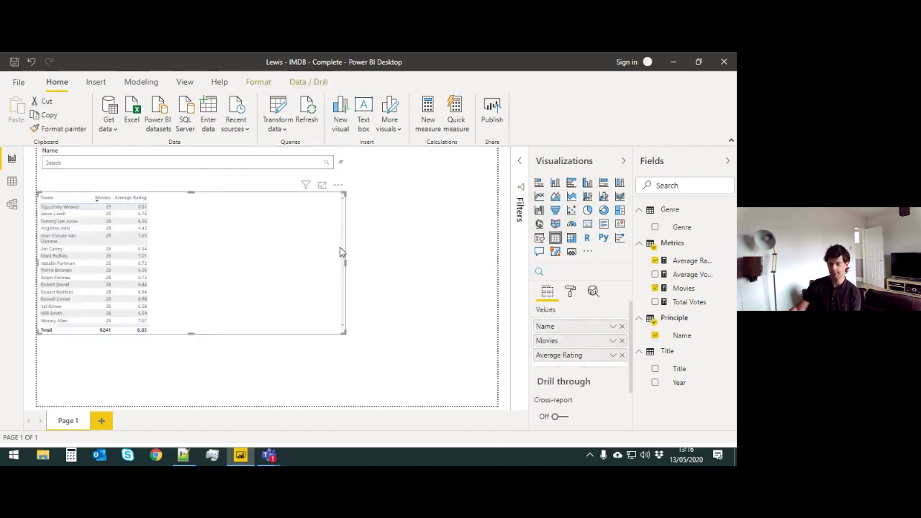
pyautogui.scroll(-2, 341, 247)
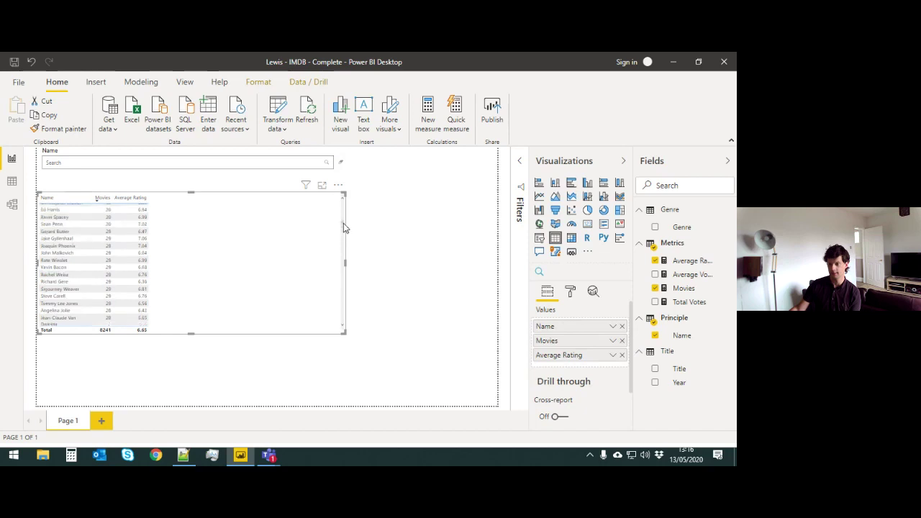
pyautogui.scroll(-10, 343, 226)
pyautogui.scroll(-10, 344, 274)
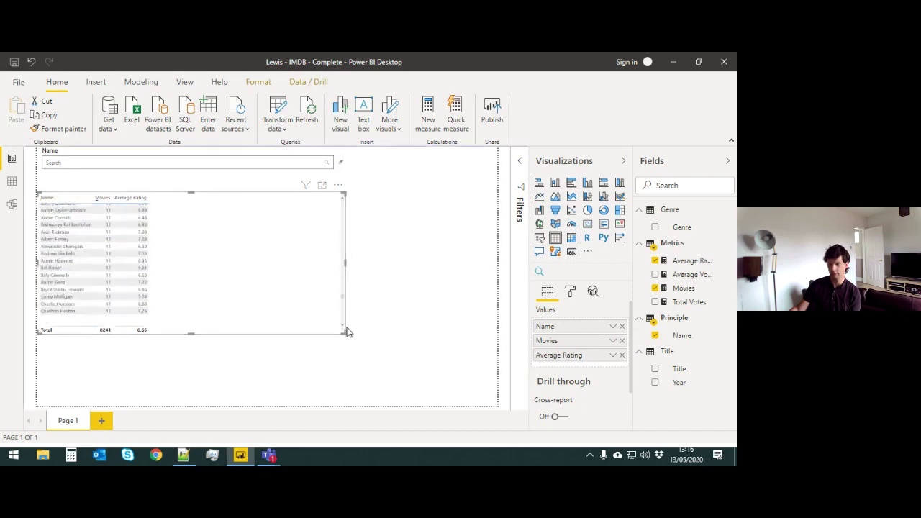
pyautogui.scroll(-5, 344, 277)
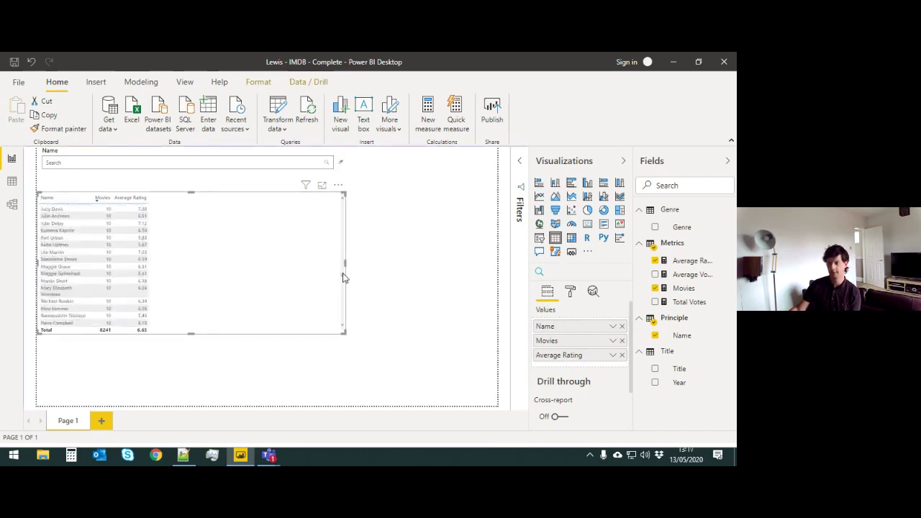
pyautogui.moveTo(344, 277); pyautogui.dragTo(345, 203)
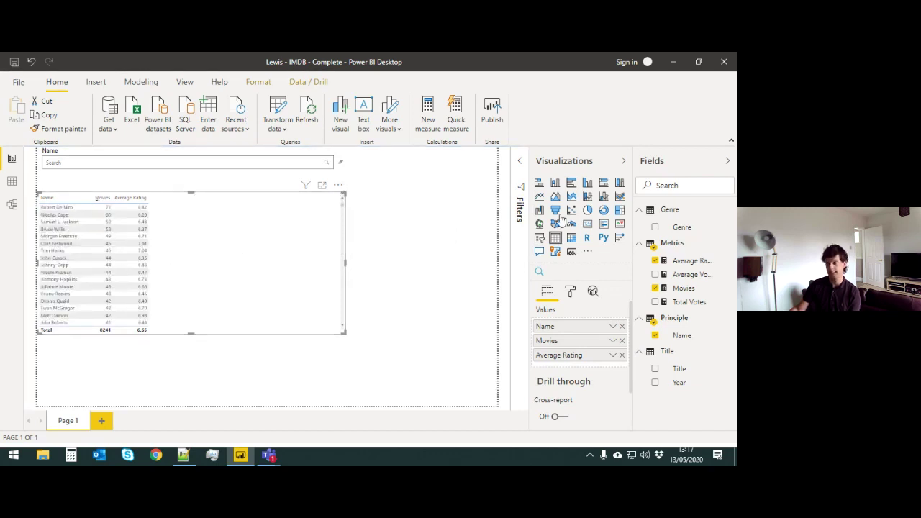
# Step: Apply a Top N filter on Name to the table, showing the top 10 items by Movies
pyautogui.click(523, 189)
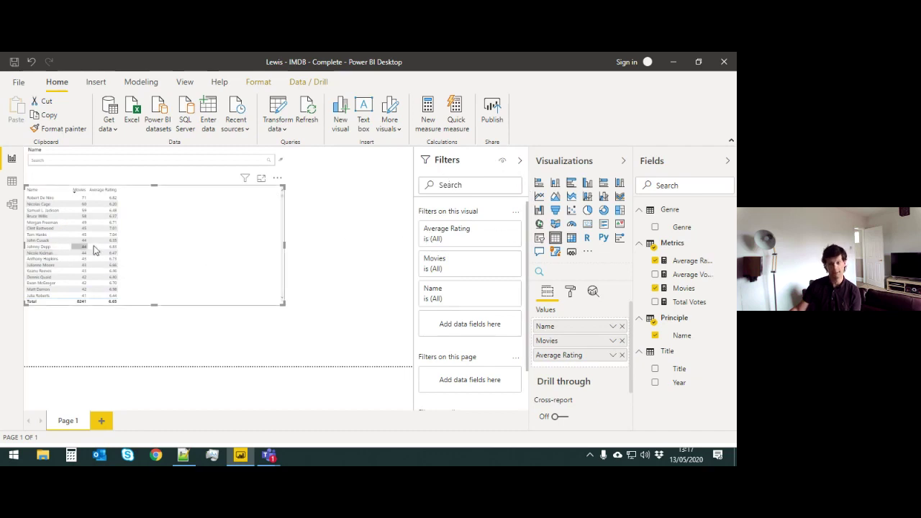
pyautogui.click(501, 290)
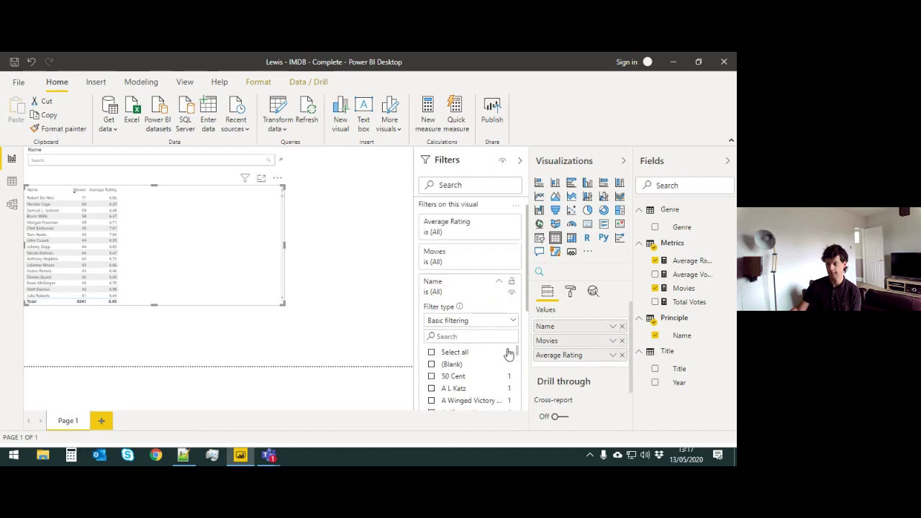
pyautogui.scroll(-3, 508, 354)
pyautogui.scroll(2, 497, 324)
pyautogui.click(469, 269)
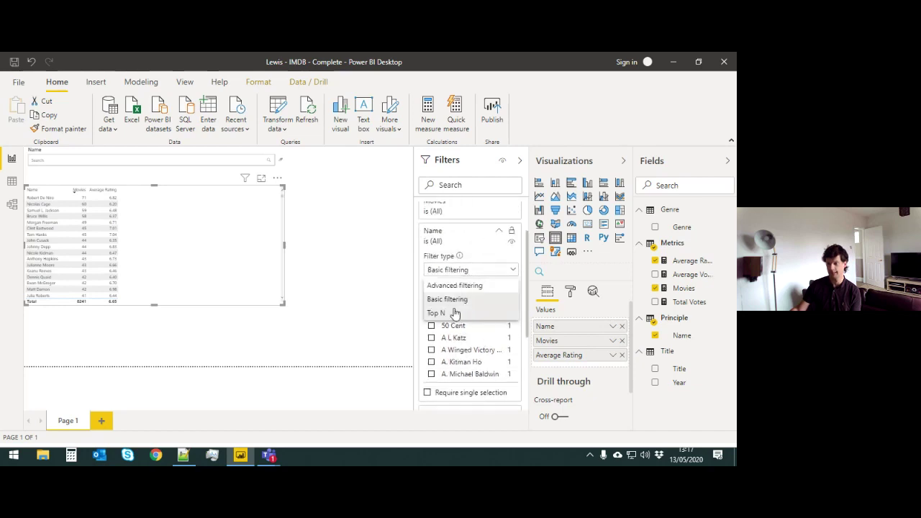
pyautogui.click(454, 313)
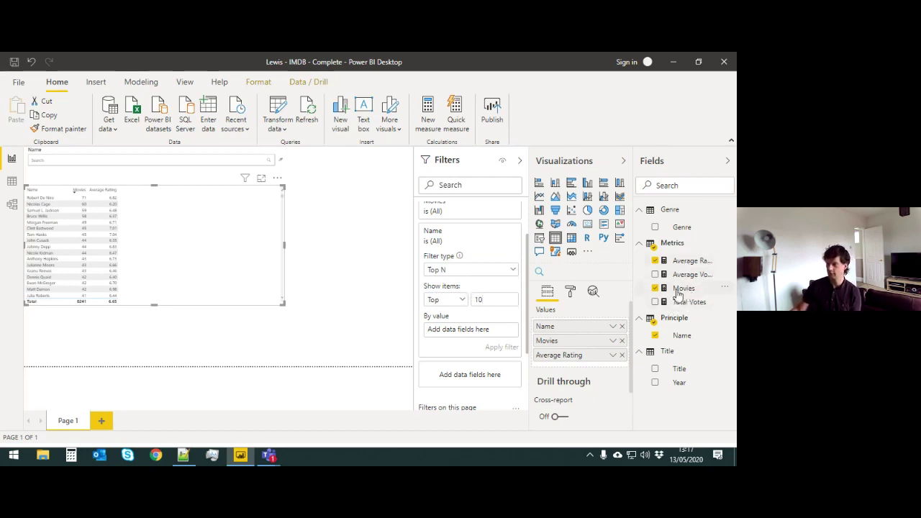
pyautogui.moveTo(678, 292); pyautogui.dragTo(466, 329)
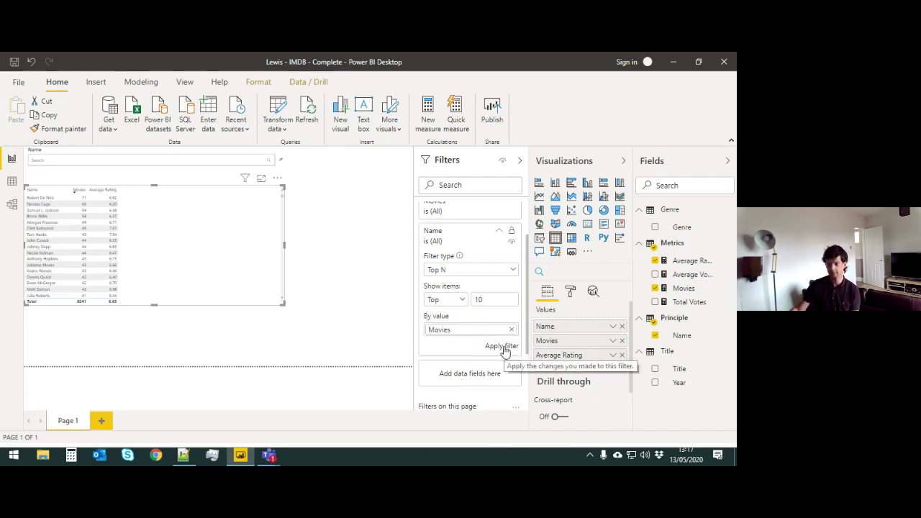
pyautogui.click(503, 347)
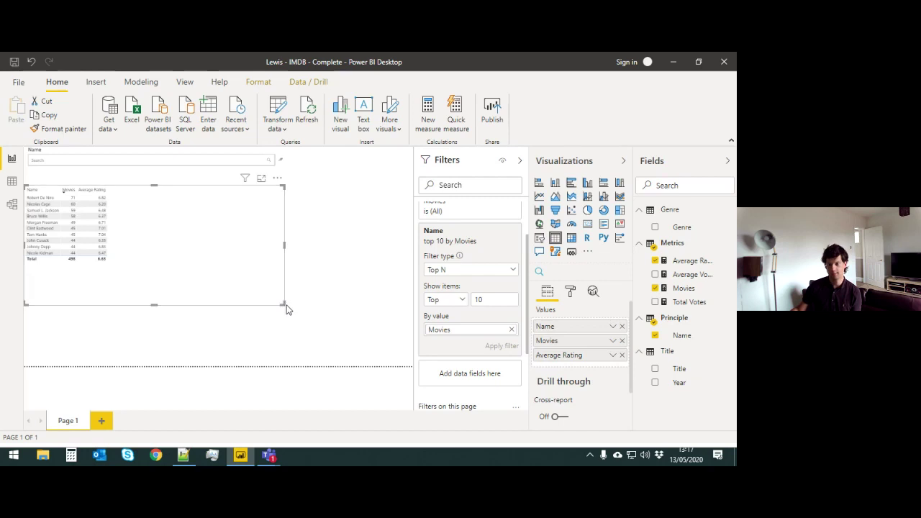
pyautogui.click(519, 162)
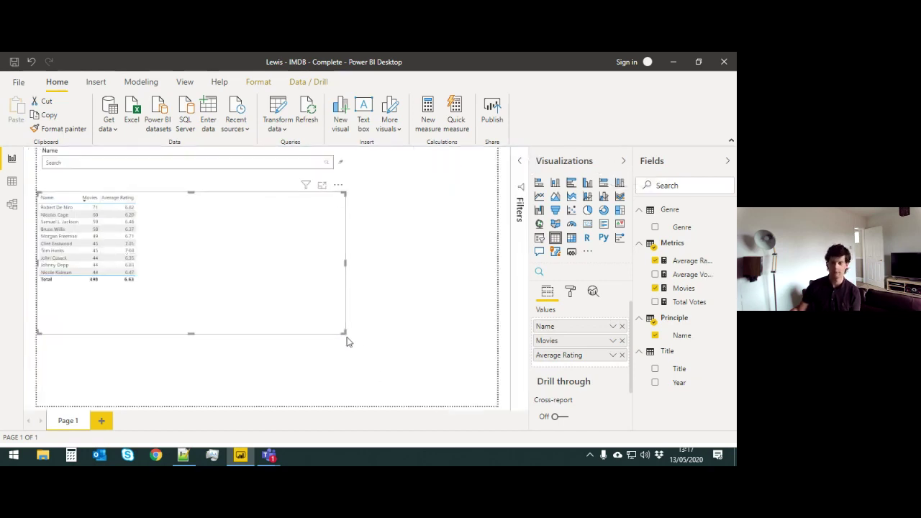
# Step: Search for names containing tom, and shrink the table visual to fit closely around its rows
pyautogui.moveTo(344, 331); pyautogui.dragTo(313, 309)
pyautogui.click(213, 164)
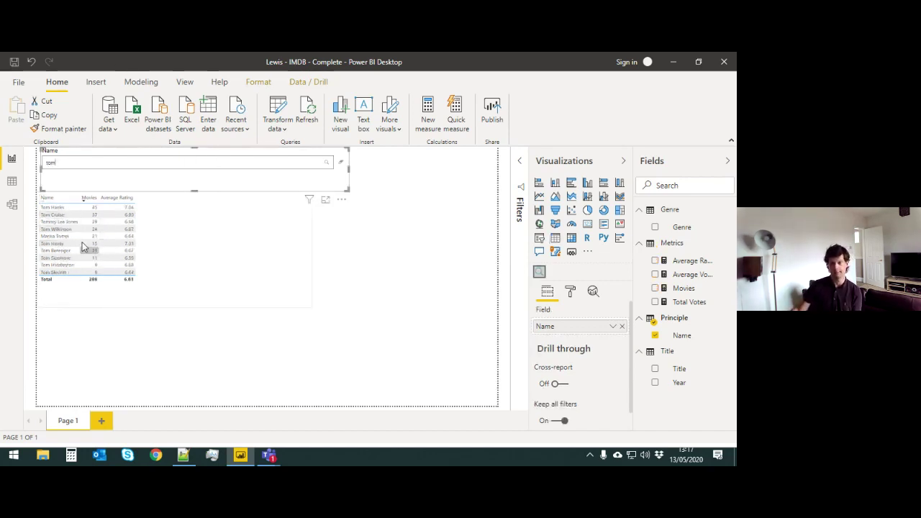
pyautogui.click(249, 273)
pyautogui.moveTo(312, 308); pyautogui.dragTo(312, 292)
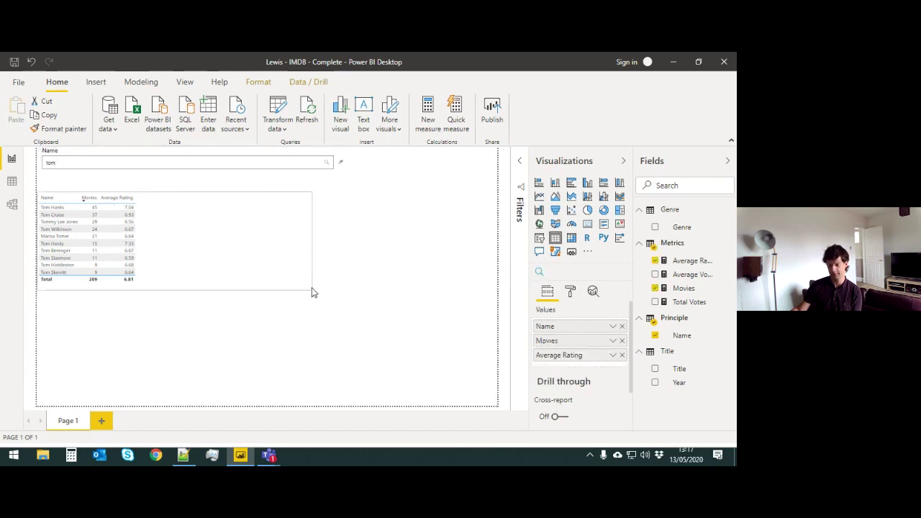
pyautogui.click(380, 288)
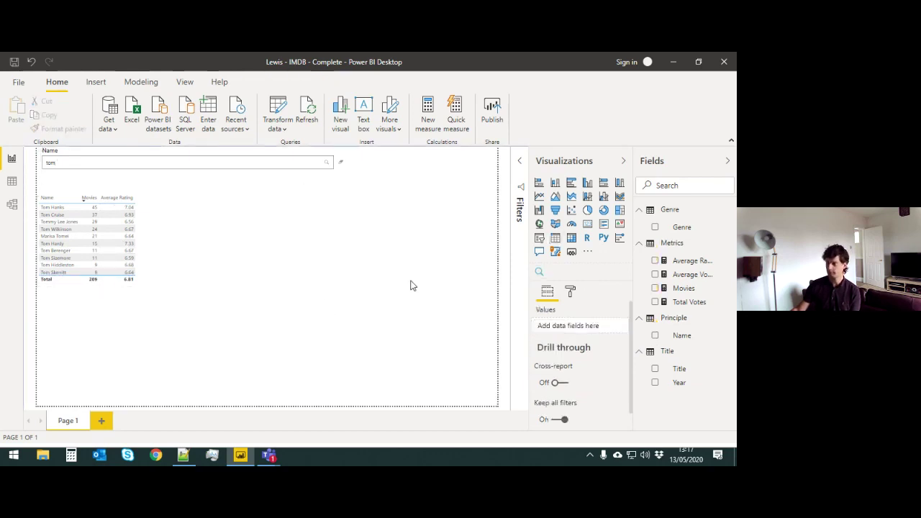
# Step: Create a line chart of Average Rating by the Title table's Year beneath the table
pyautogui.click(655, 382)
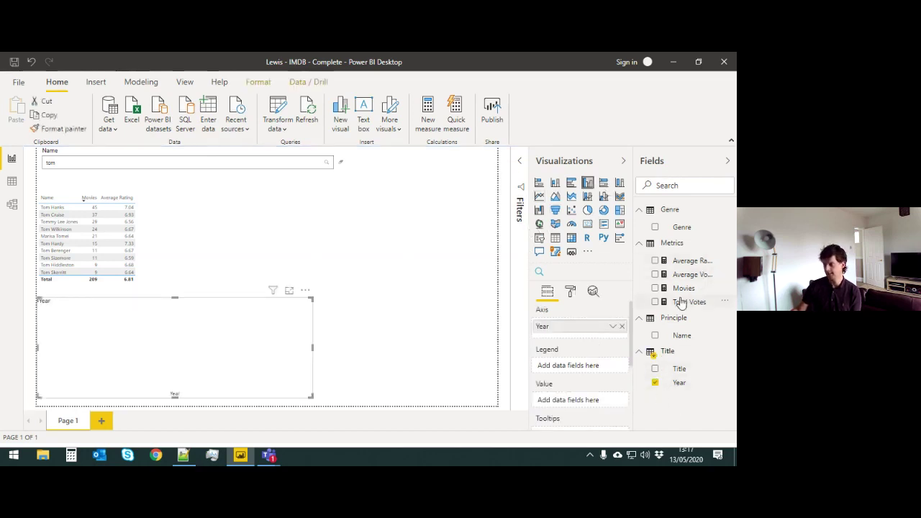
pyautogui.moveTo(689, 260); pyautogui.dragTo(265, 356)
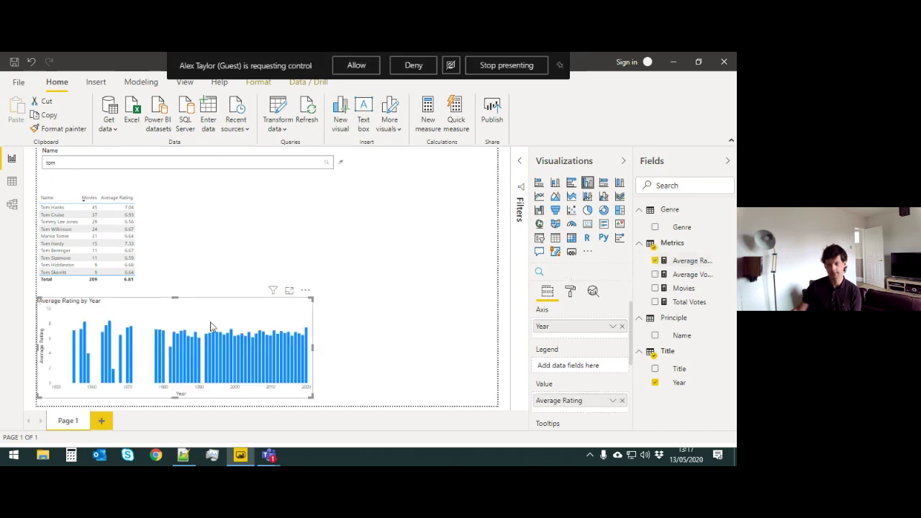
pyautogui.click(539, 197)
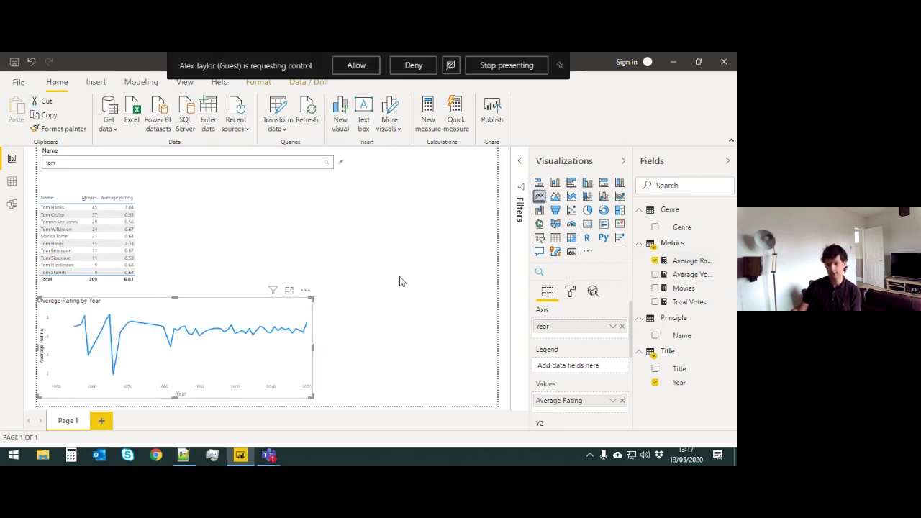
# Step: Cross-filter the line chart by Tom Hanks, release the selection, and widen the chart to the page's full width
pyautogui.click(56, 210)
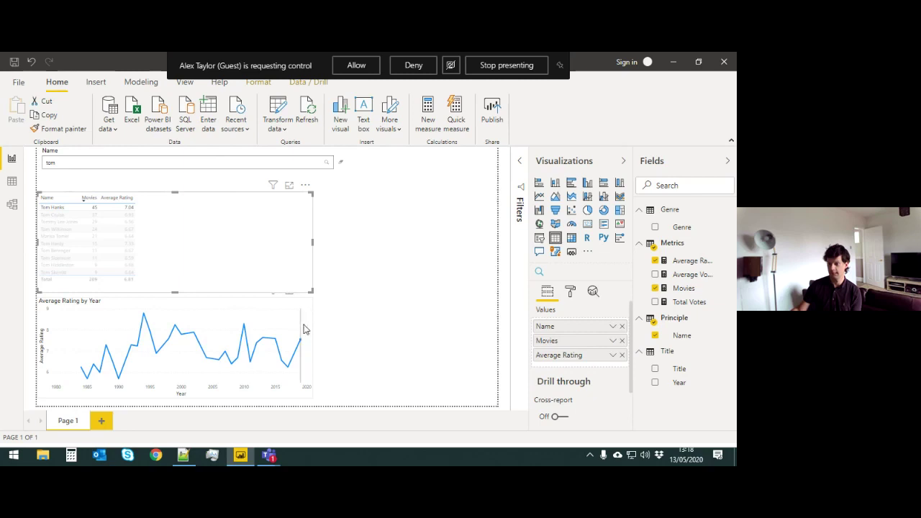
pyautogui.click(302, 329)
pyautogui.moveTo(317, 343); pyautogui.dragTo(483, 362)
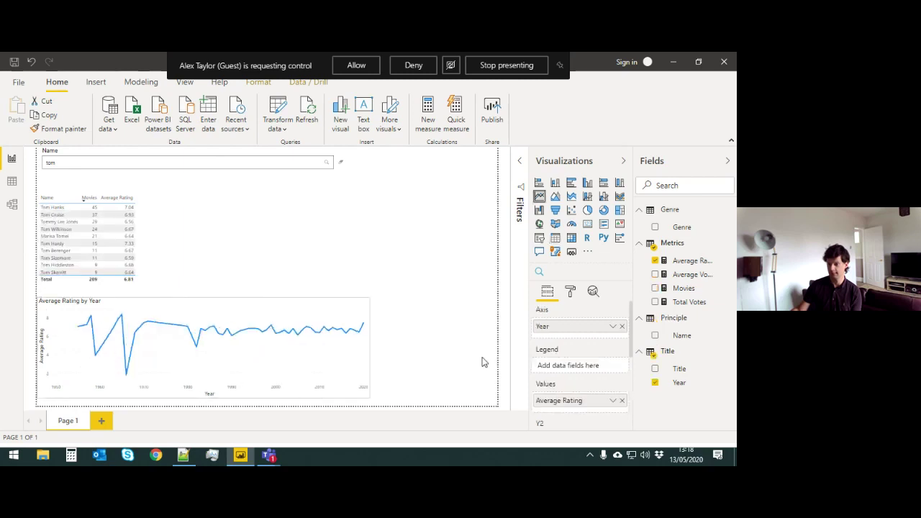
# Step: Add a trend line to the Average Rating by Year line chart
pyautogui.click(593, 292)
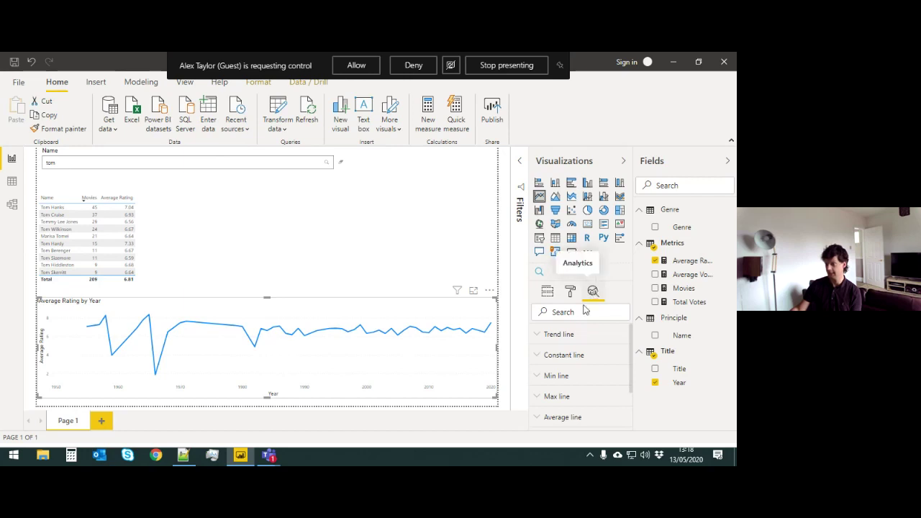
pyautogui.click(547, 336)
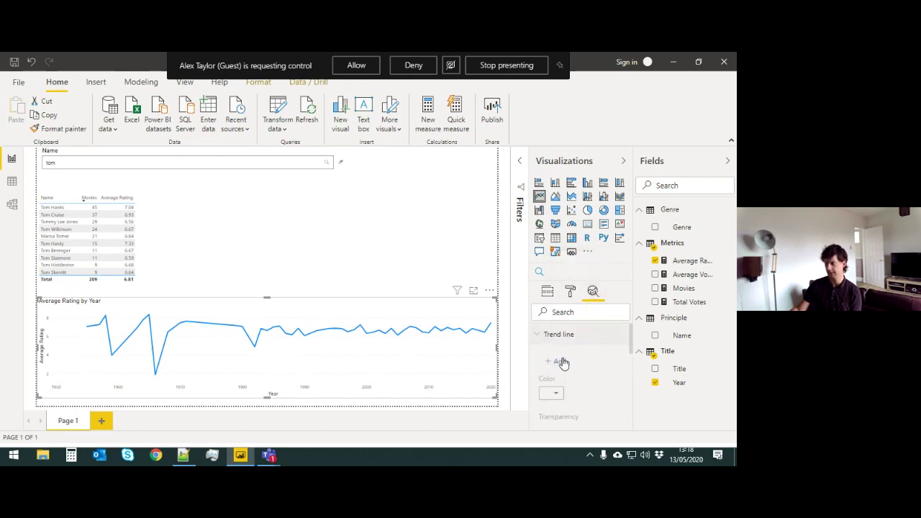
pyautogui.click(560, 362)
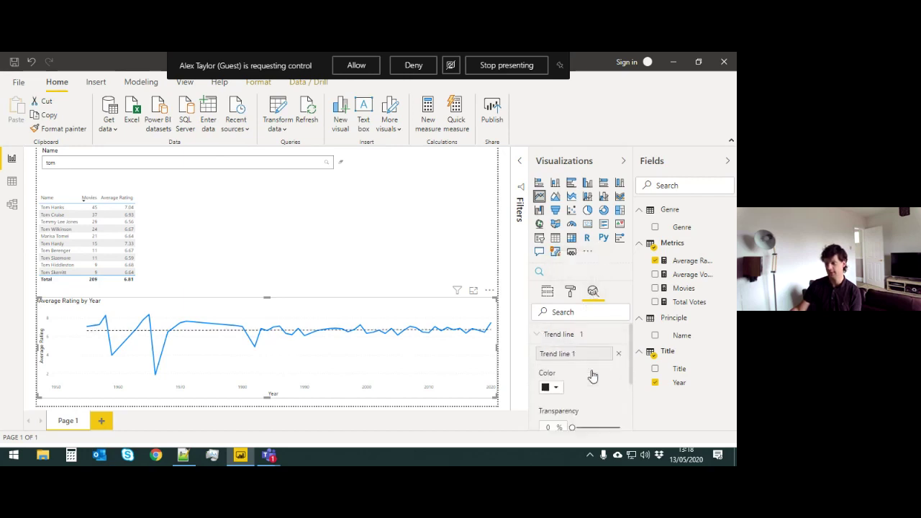
# Step: Cross-filter the line chart by Tom Hanks, Tommy Lee Jones, Marisa Tomei and Tom Berenger in turn to compare their rating trends
pyautogui.click(52, 208)
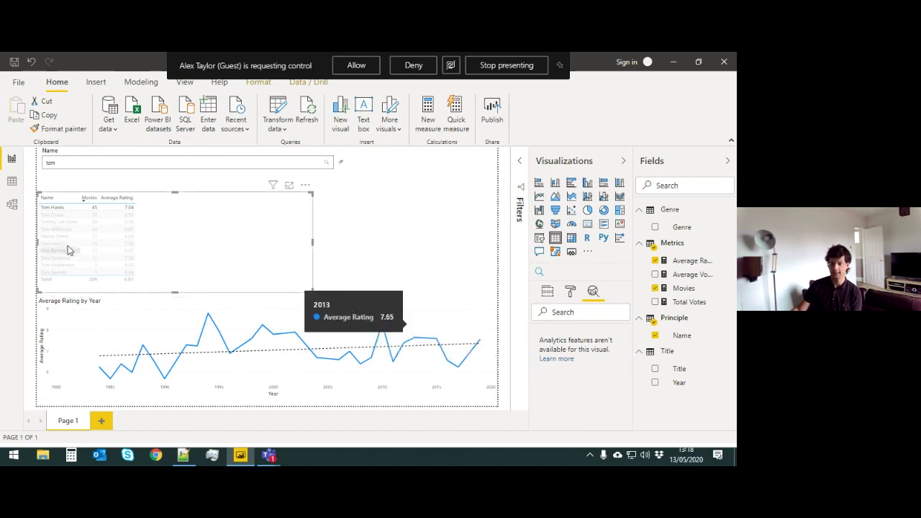
pyautogui.click(65, 223)
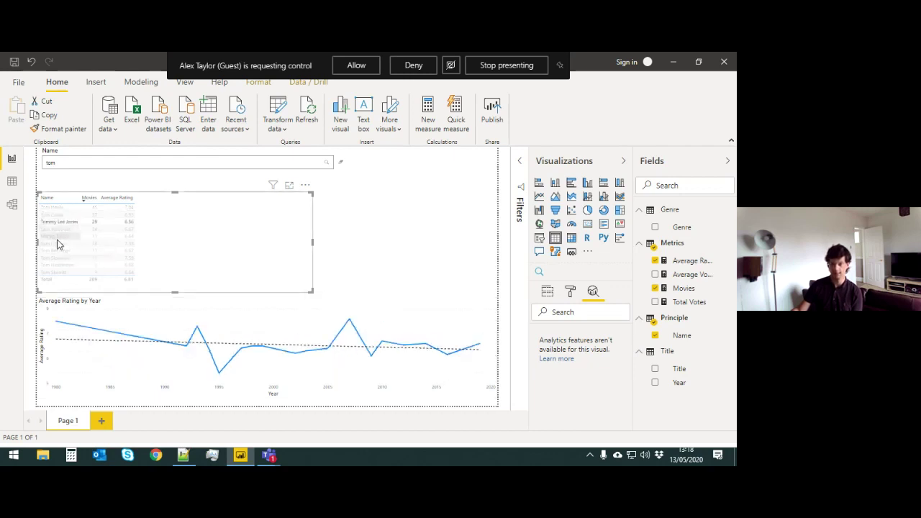
pyautogui.click(57, 238)
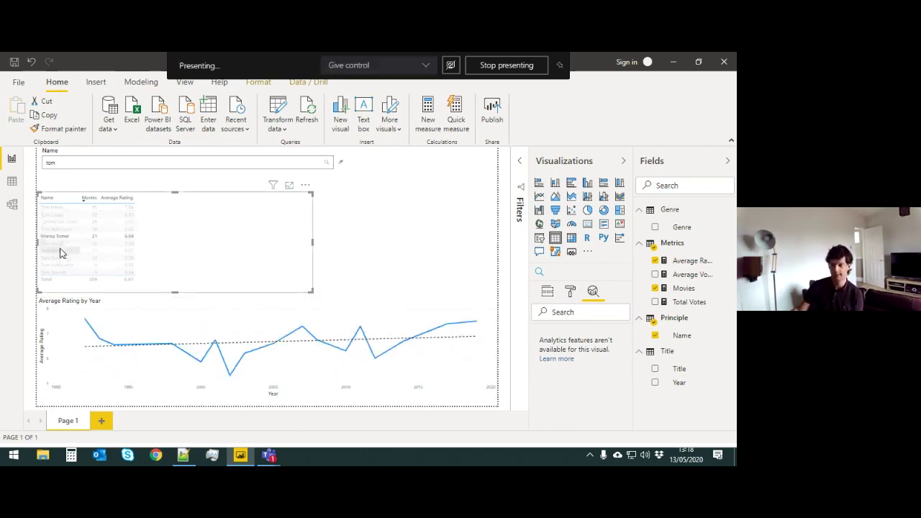
pyautogui.click(61, 250)
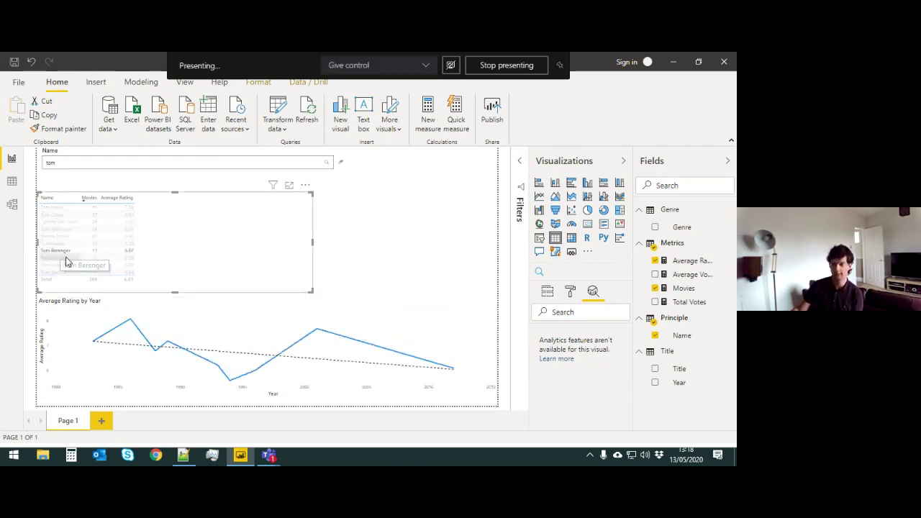
# Step: Clear the name search and release the table selection to examine the overall rating trend by year
pyautogui.click(343, 164)
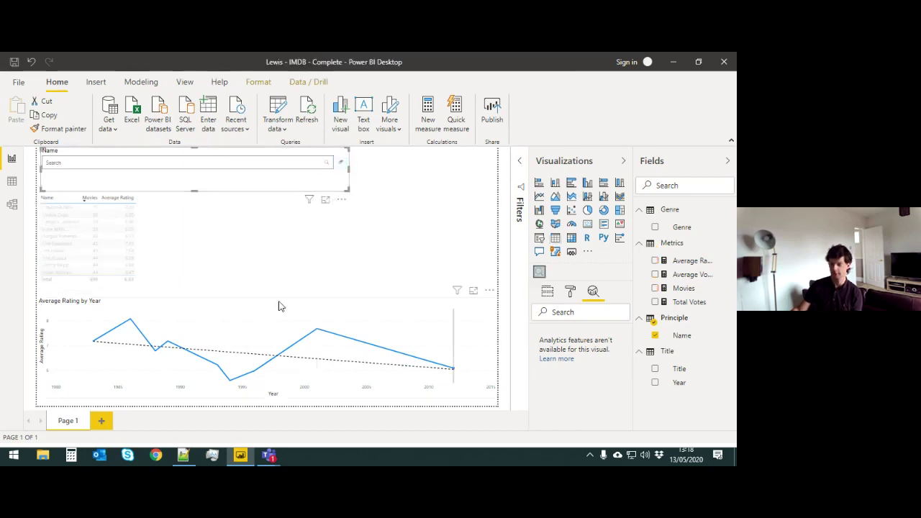
pyautogui.click(81, 228)
pyautogui.click(81, 228)
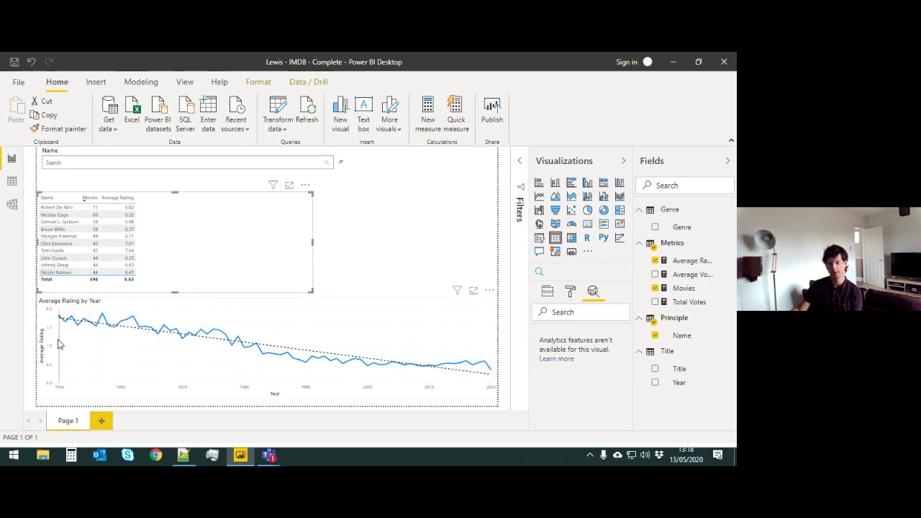
pyautogui.moveTo(60, 345)
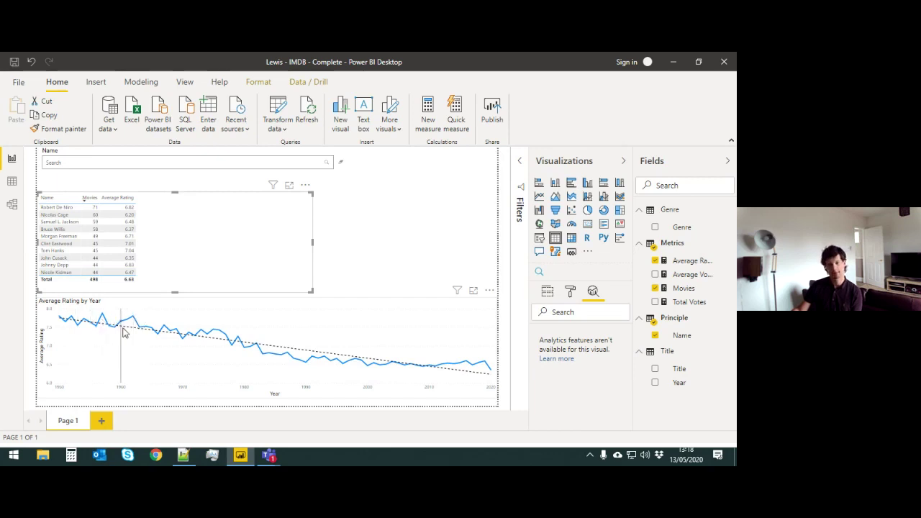
pyautogui.moveTo(133, 354)
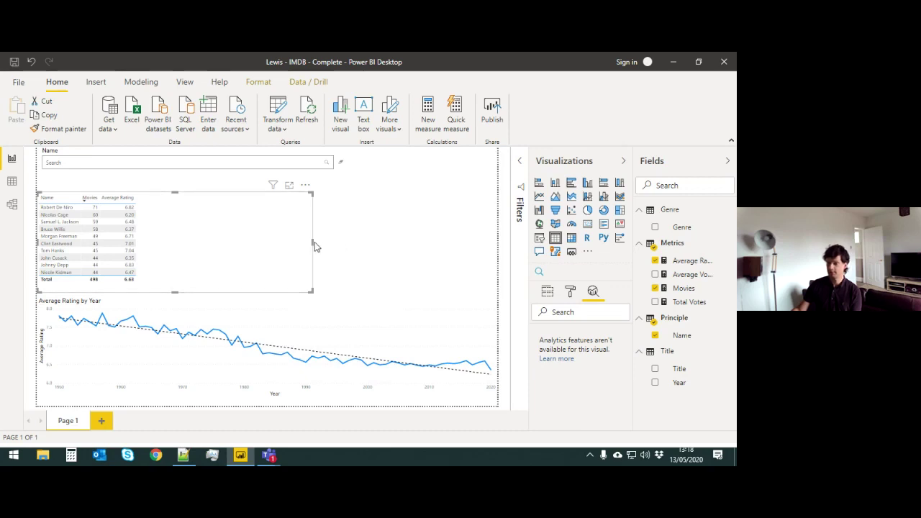
# Step: Narrow the names table to fit its columns and create a table of Title, Average Rating and Average Votes beside it
pyautogui.moveTo(312, 241); pyautogui.dragTo(177, 250)
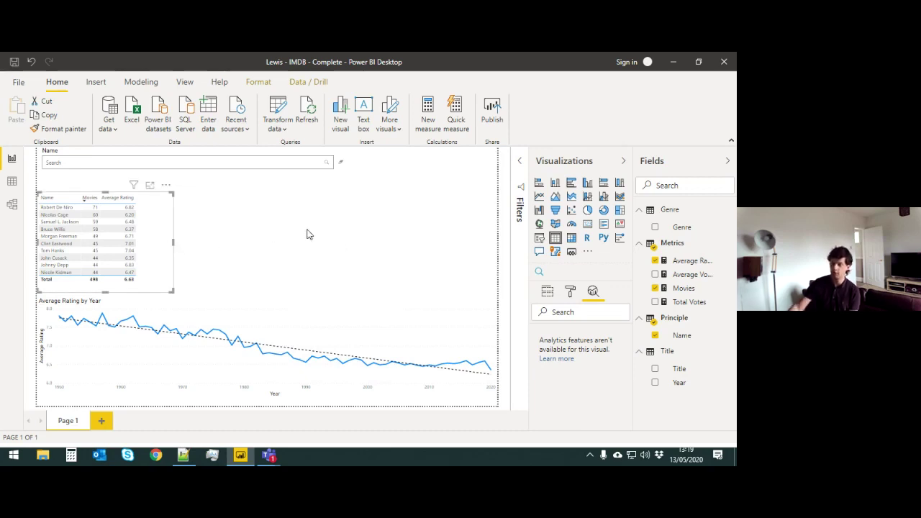
pyautogui.click(375, 230)
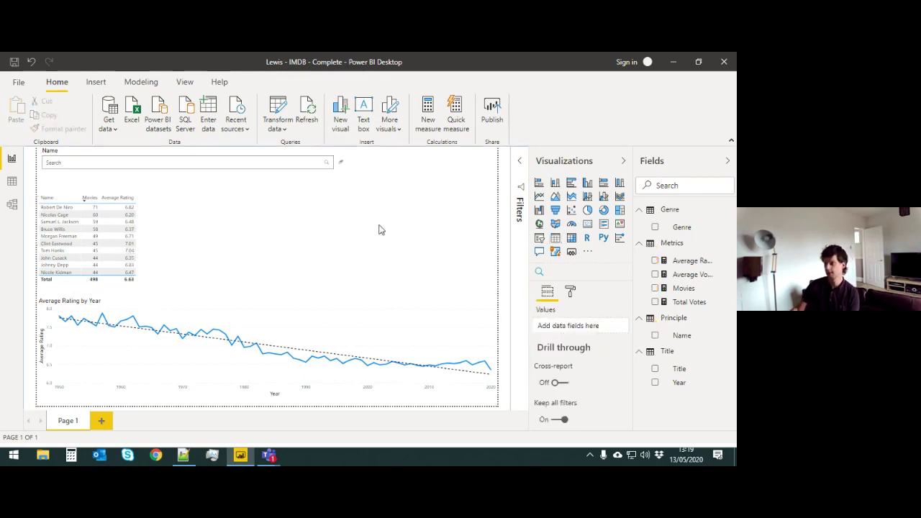
pyautogui.click(557, 240)
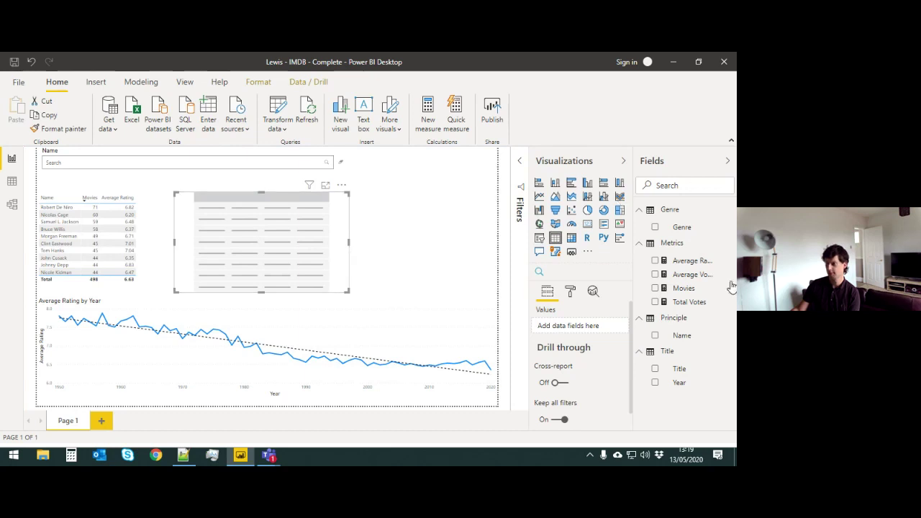
pyautogui.click(655, 369)
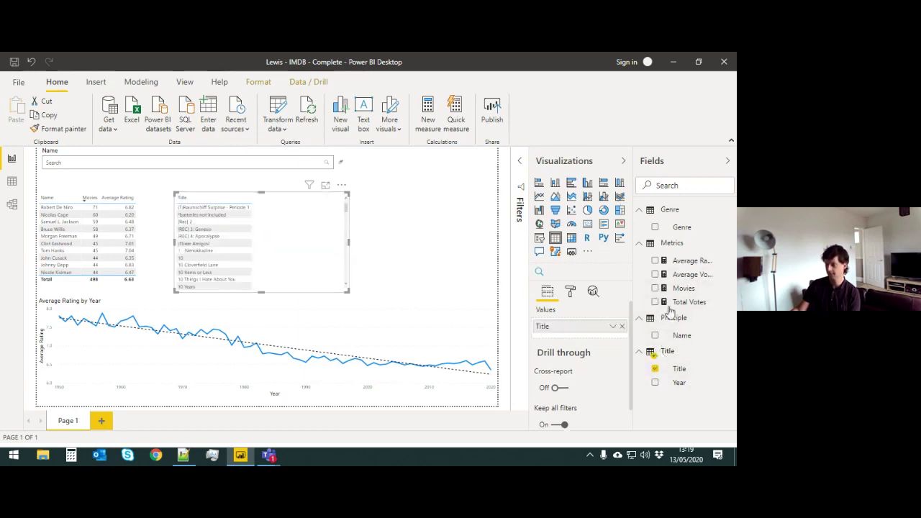
pyautogui.click(655, 260)
pyautogui.click(654, 275)
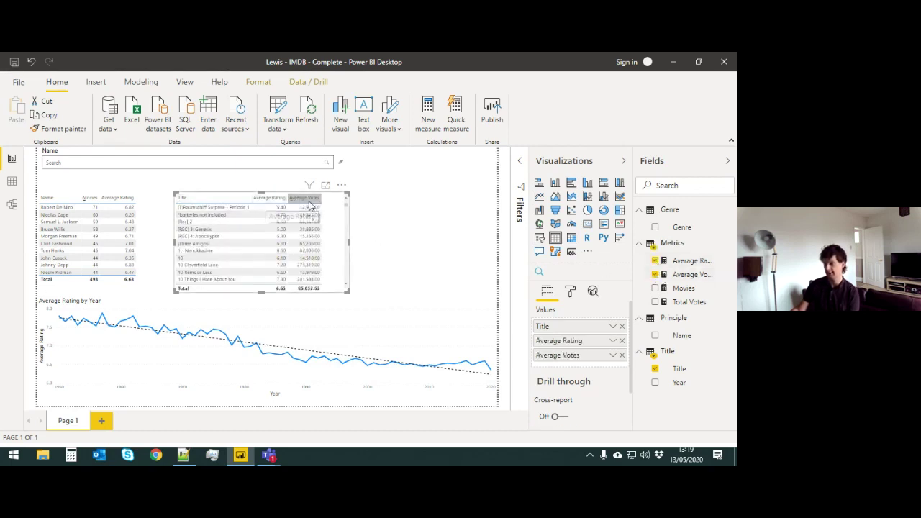
# Step: Rename the title table's Average Rating column to Rating and its Average Votes column to Votes
pyautogui.doubleClick(578, 343)
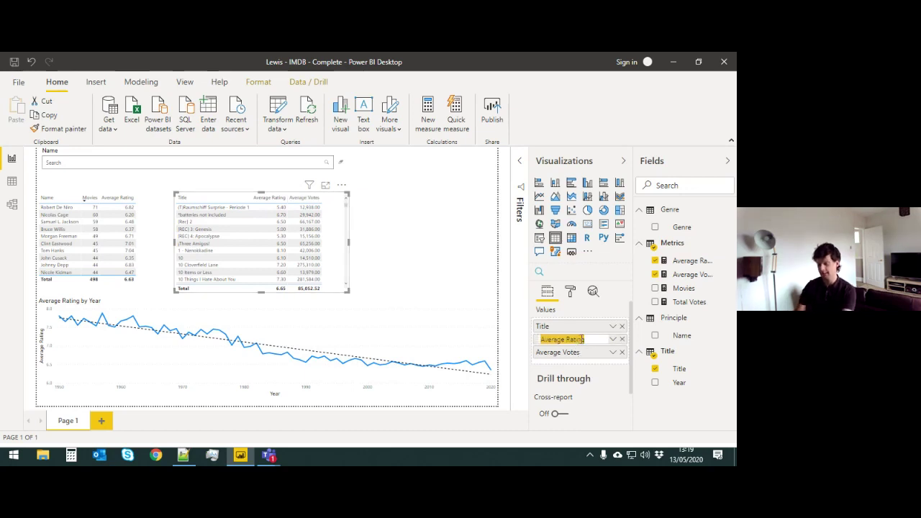
pyautogui.write('Rating')
pyautogui.press('Return')
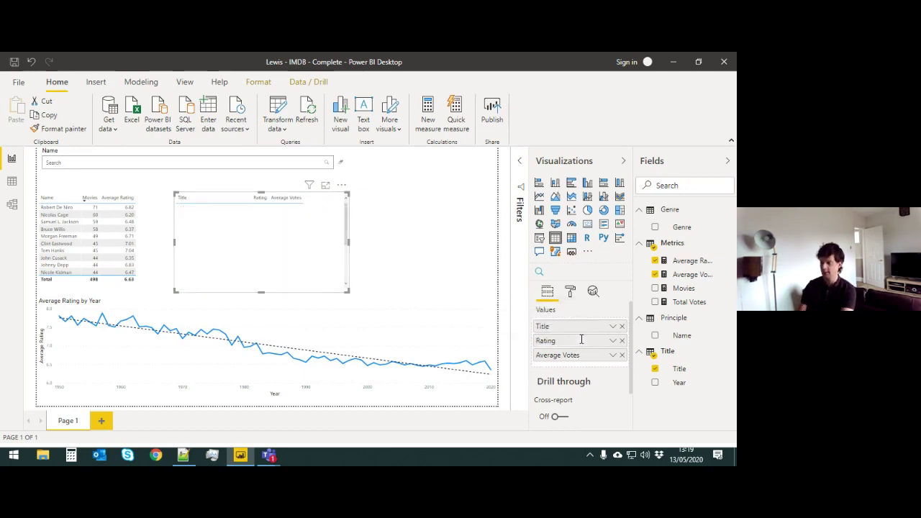
pyautogui.write('V')
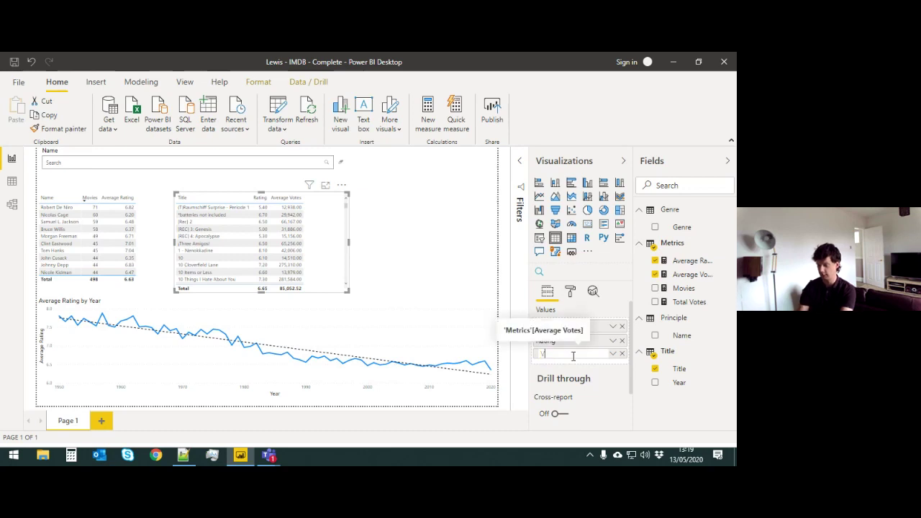
pyautogui.write('otes')
pyautogui.press('Return')
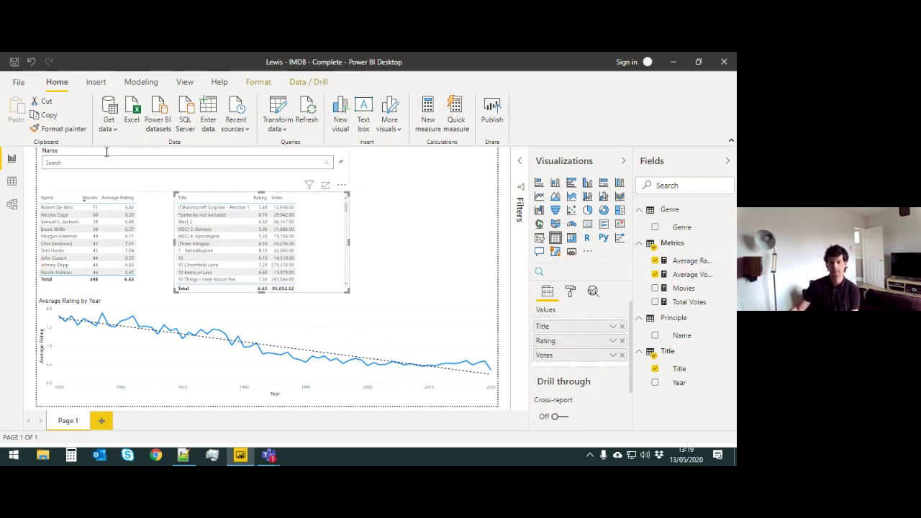
# Step: Cross-filter the page by Robert De Niro and sort the title table by Rating in descending order to review his films
pyautogui.click(58, 207)
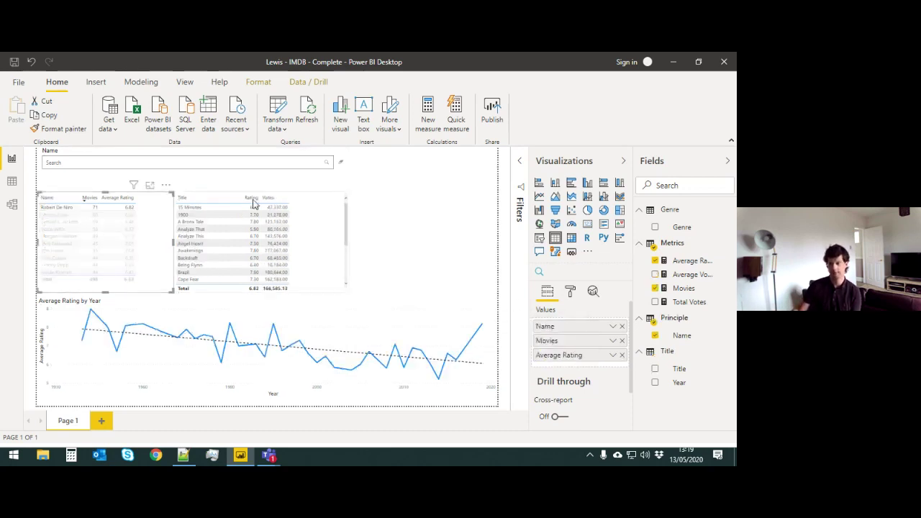
pyautogui.click(253, 198)
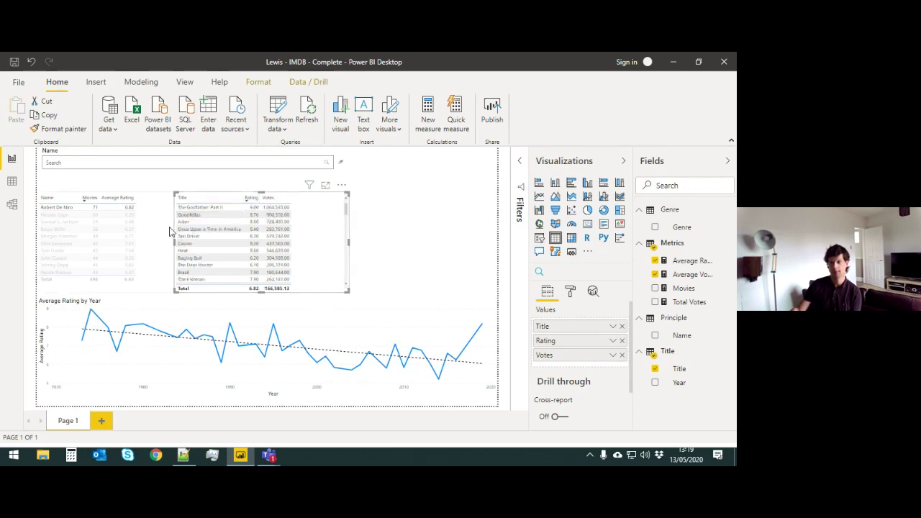
pyautogui.scroll(-5, 270, 249)
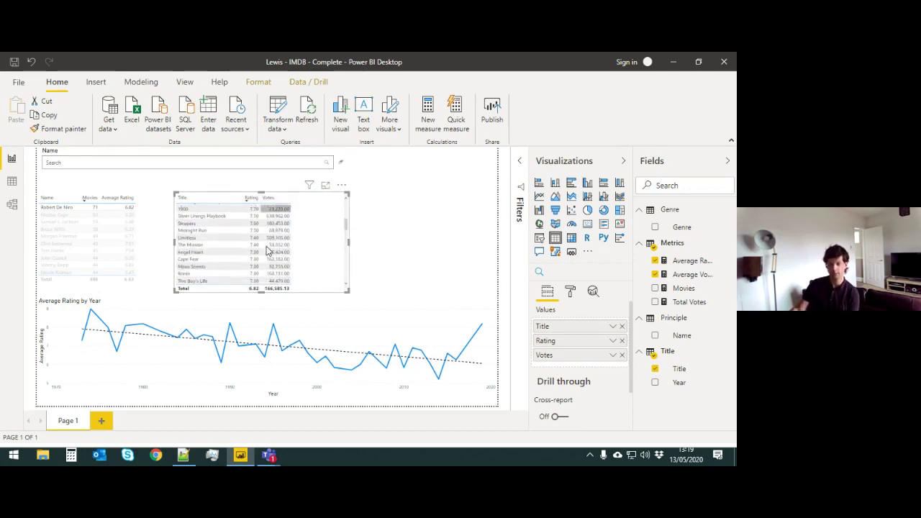
pyautogui.scroll(-8, 270, 250)
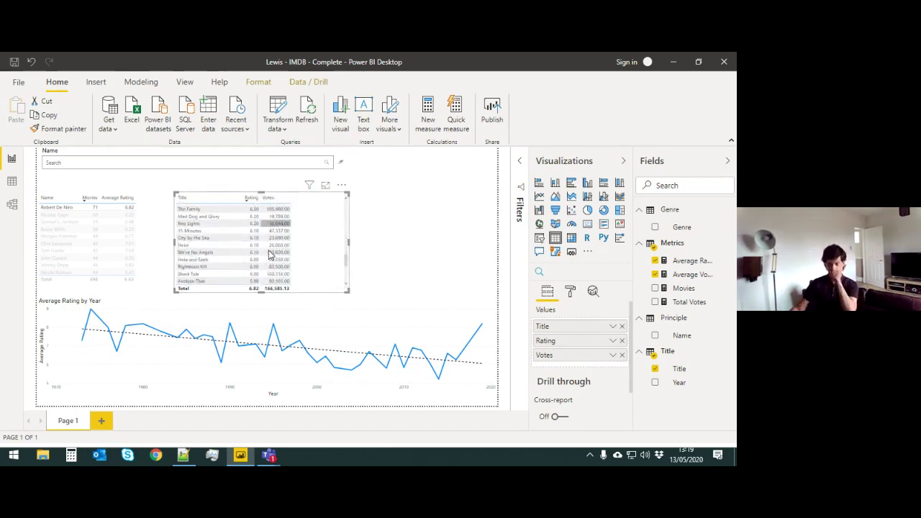
pyautogui.scroll(-5, 270, 253)
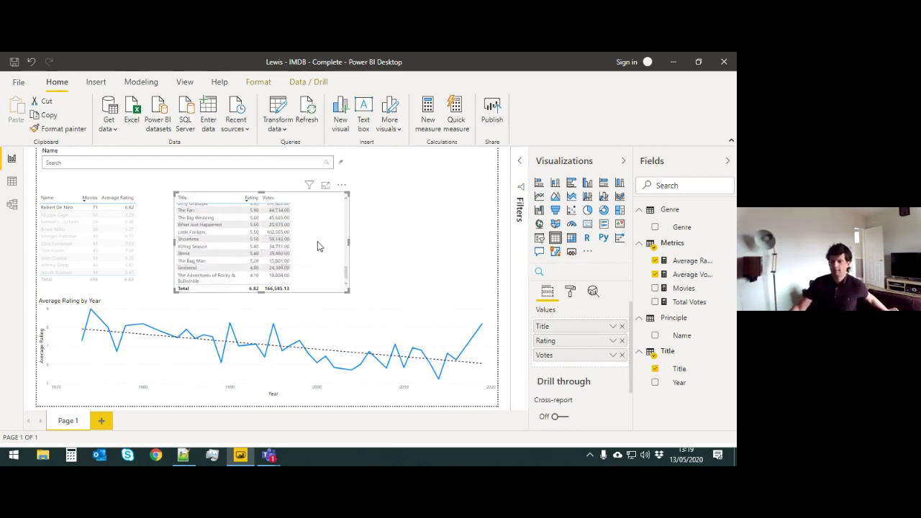
# Step: Create a pie chart of Movies by Genre in the empty area beside the title table
pyautogui.click(462, 229)
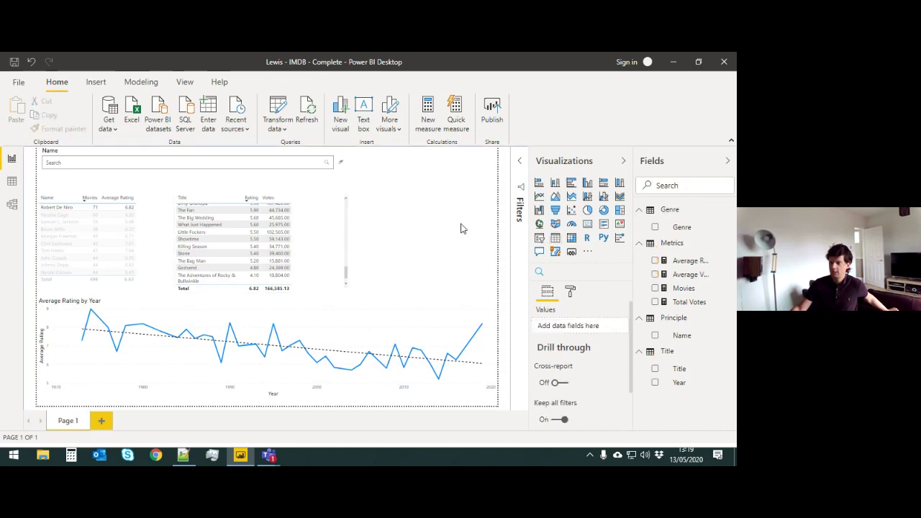
pyautogui.click(587, 209)
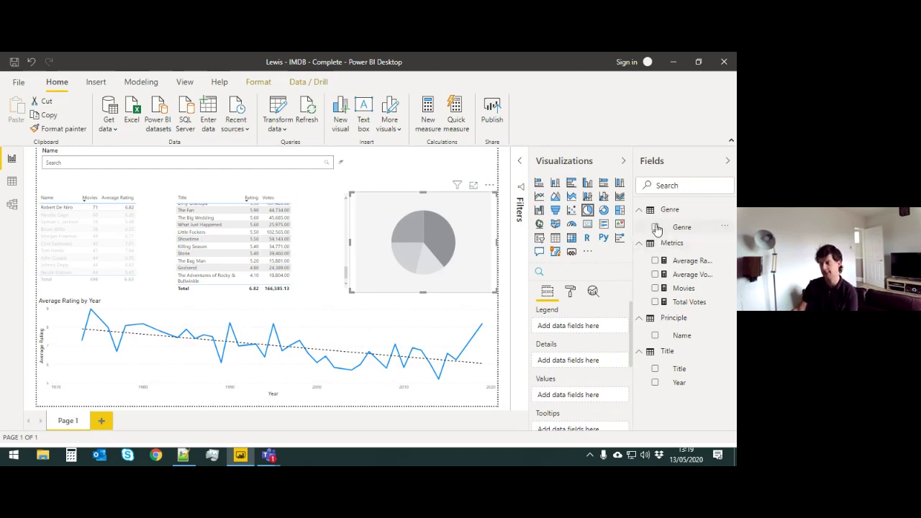
pyautogui.moveTo(674, 237); pyautogui.dragTo(432, 223)
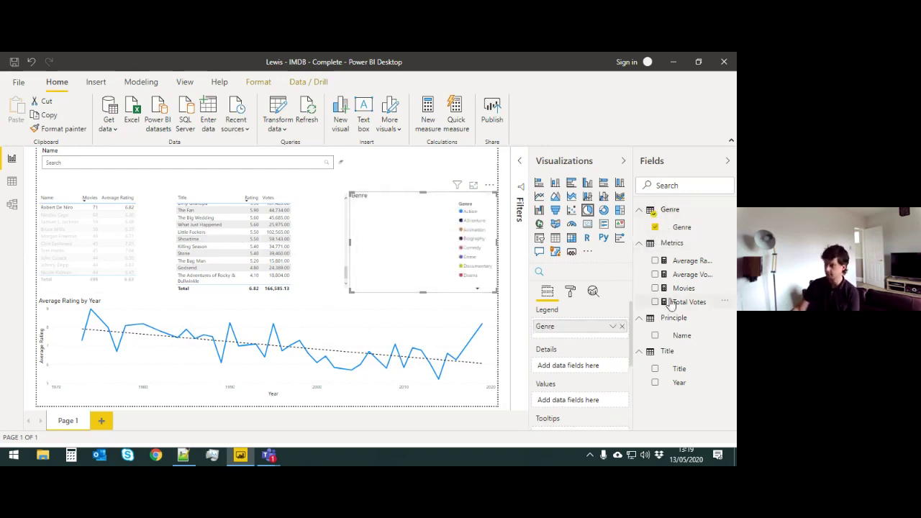
pyautogui.moveTo(685, 288); pyautogui.dragTo(425, 259)
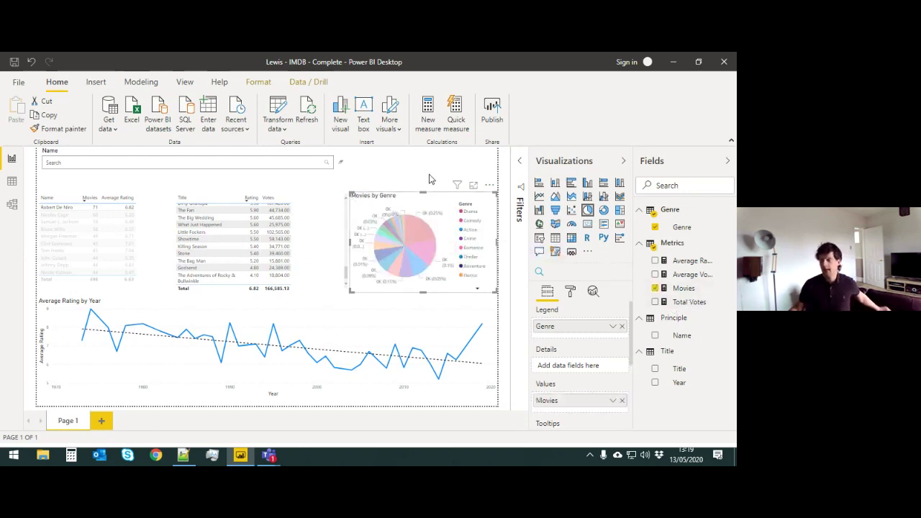
# Step: Toggle the Robert De Niro selection in the names table and inspect how the pie chart highlights his movies by genre
pyautogui.click(58, 211)
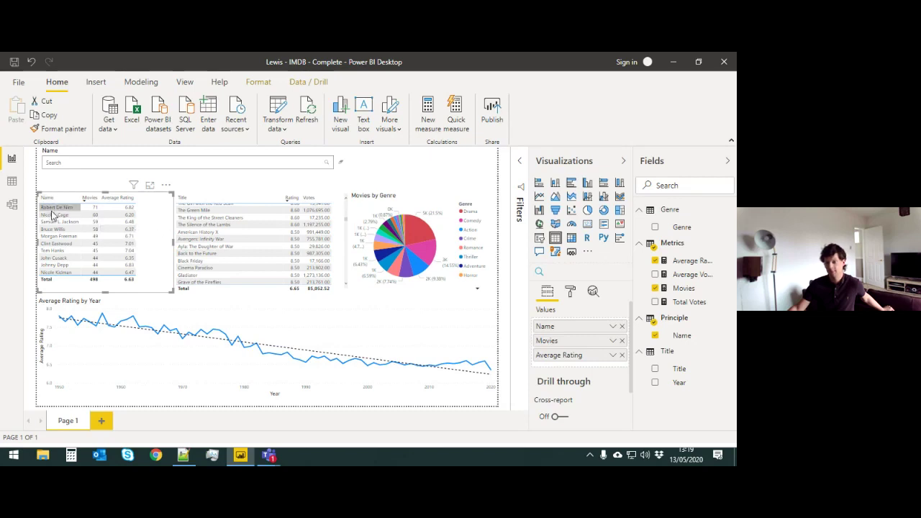
pyautogui.click(54, 210)
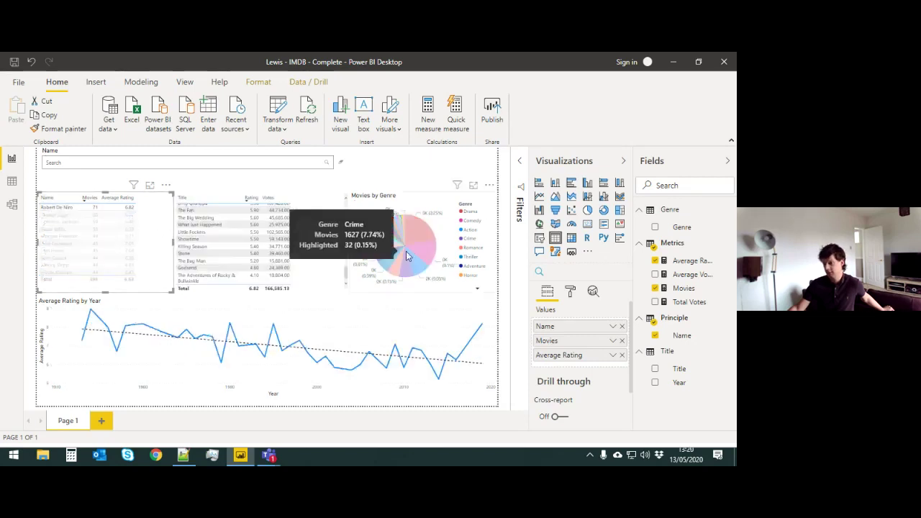
pyautogui.click(57, 209)
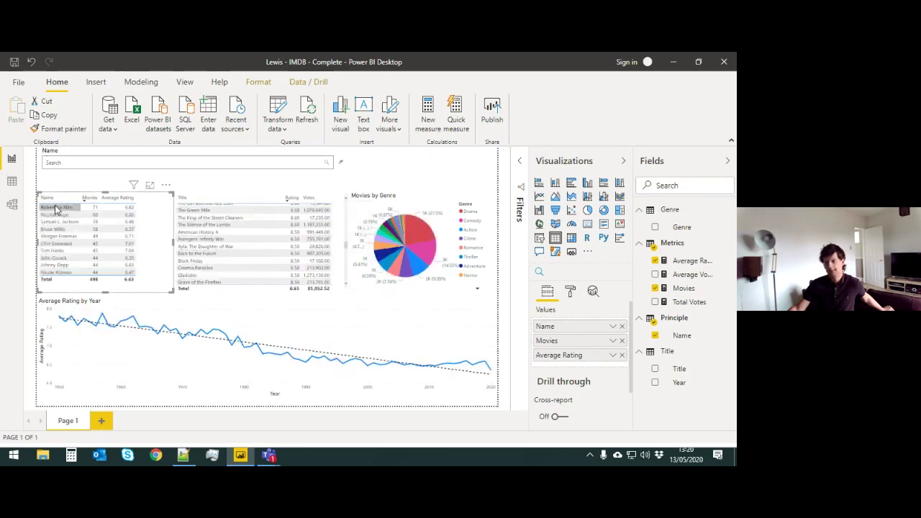
pyautogui.click(428, 206)
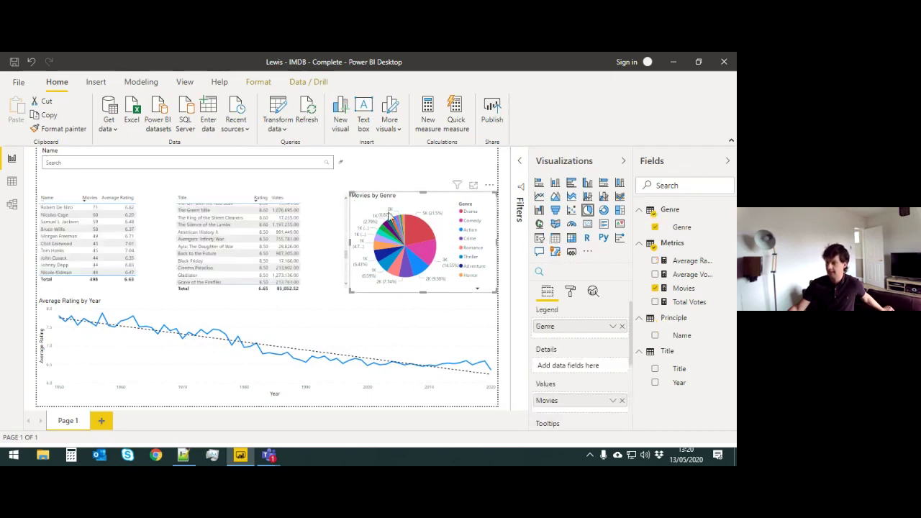
pyautogui.click(59, 208)
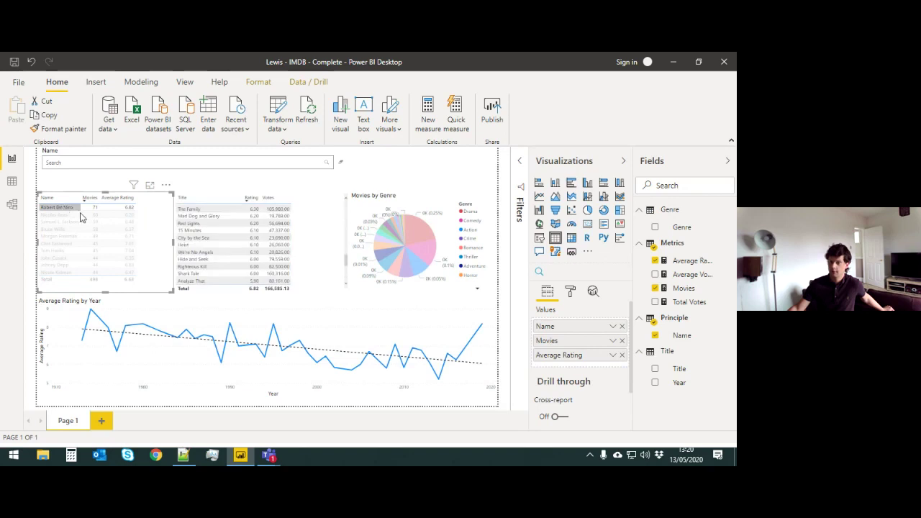
pyautogui.moveTo(406, 249)
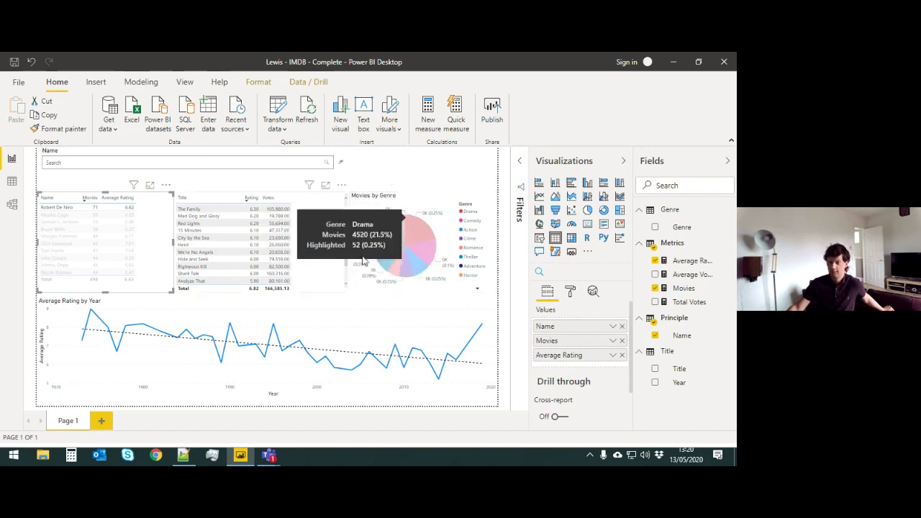
# Step: Clear the name selection and set the names table's interaction with the Movies by Genre pie chart to filter instead of highlight
pyautogui.click(154, 212)
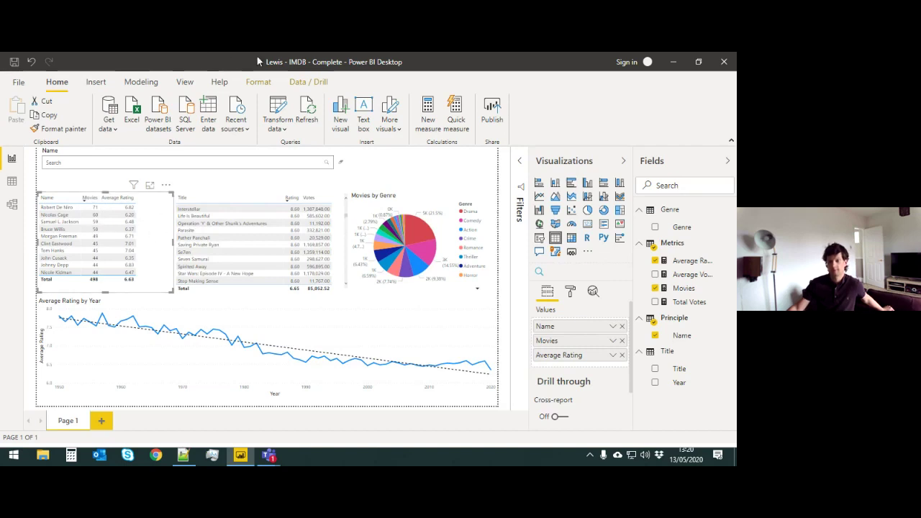
pyautogui.click(260, 83)
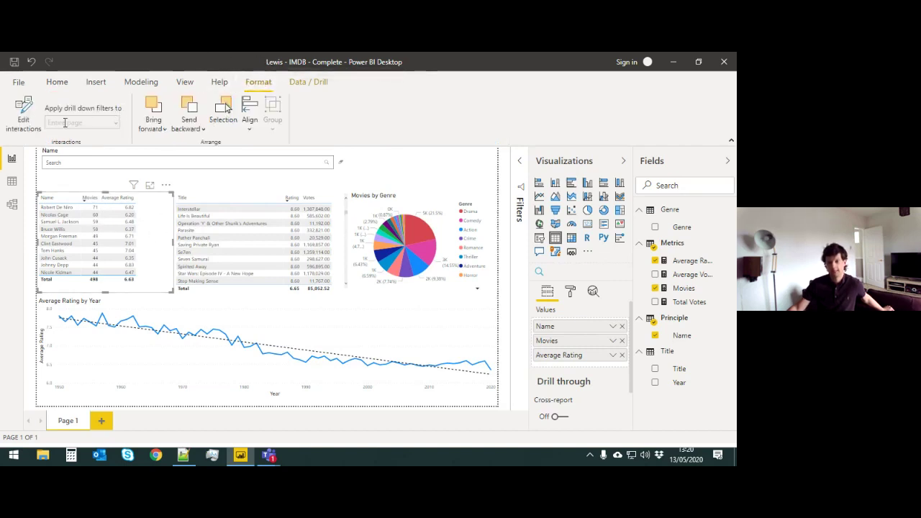
pyautogui.click(28, 112)
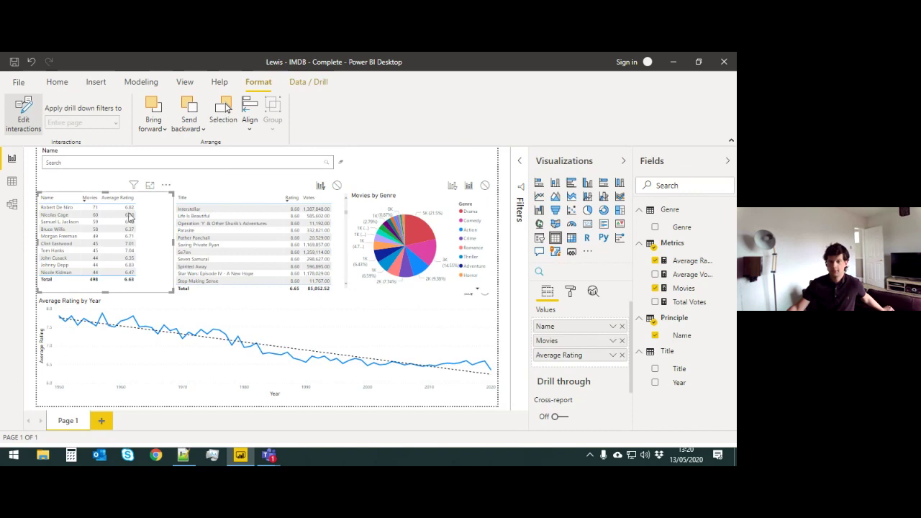
pyautogui.click(453, 187)
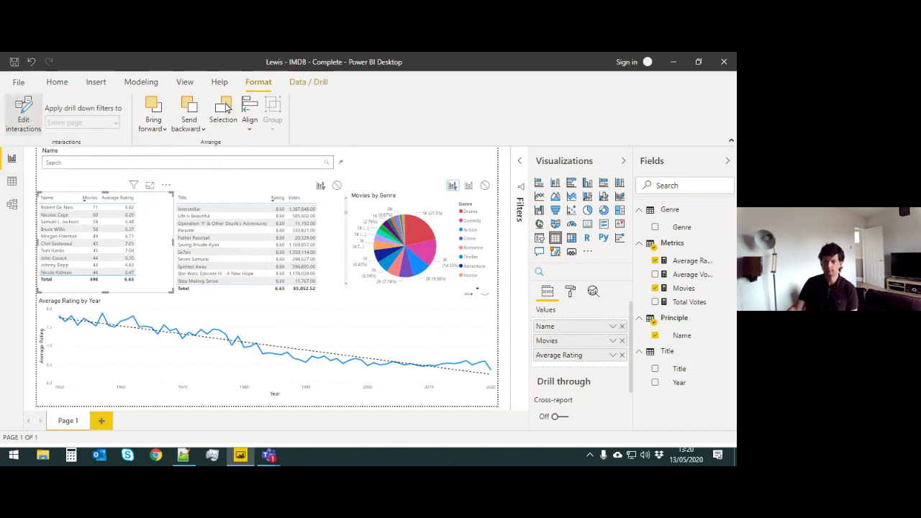
pyautogui.click(24, 116)
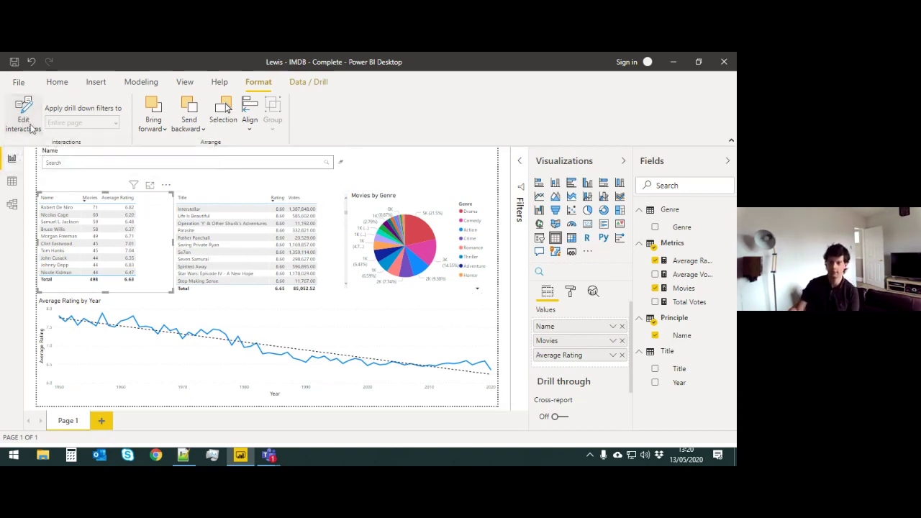
pyautogui.click(404, 162)
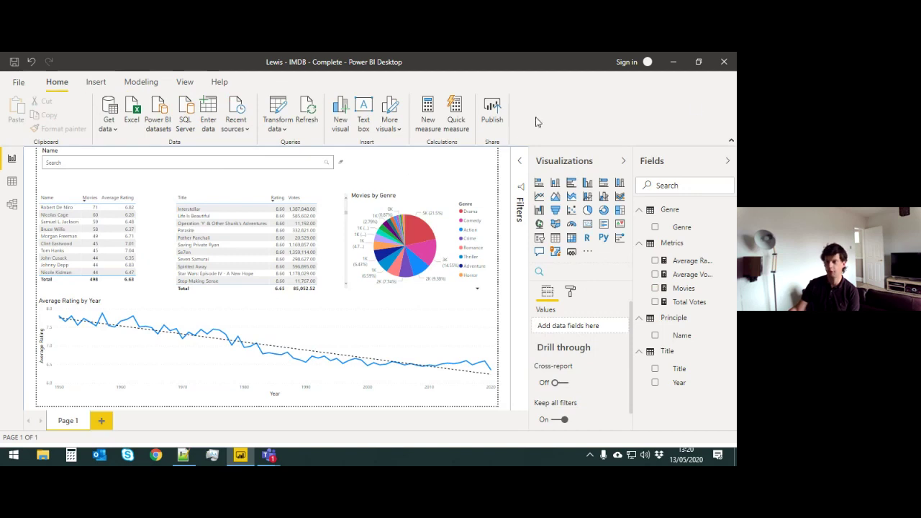
# Step: Collapse the ribbon and Visualizations pane, filter the page by Robert De Niro, and examine his movies per genre in the pie chart
pyautogui.click(730, 142)
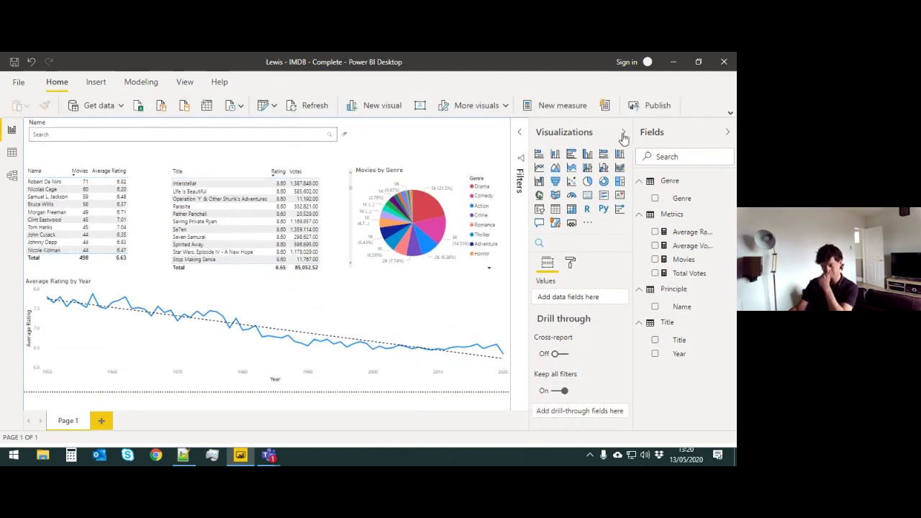
pyautogui.click(622, 135)
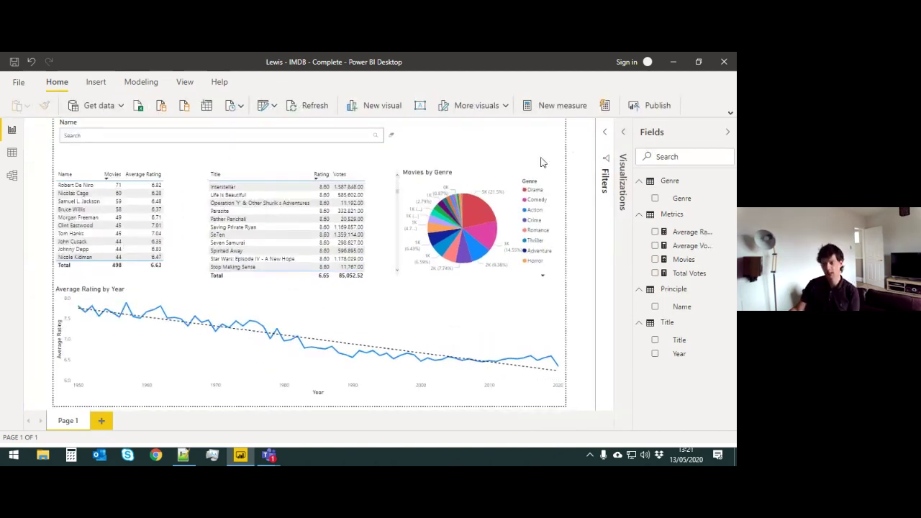
pyautogui.click(70, 186)
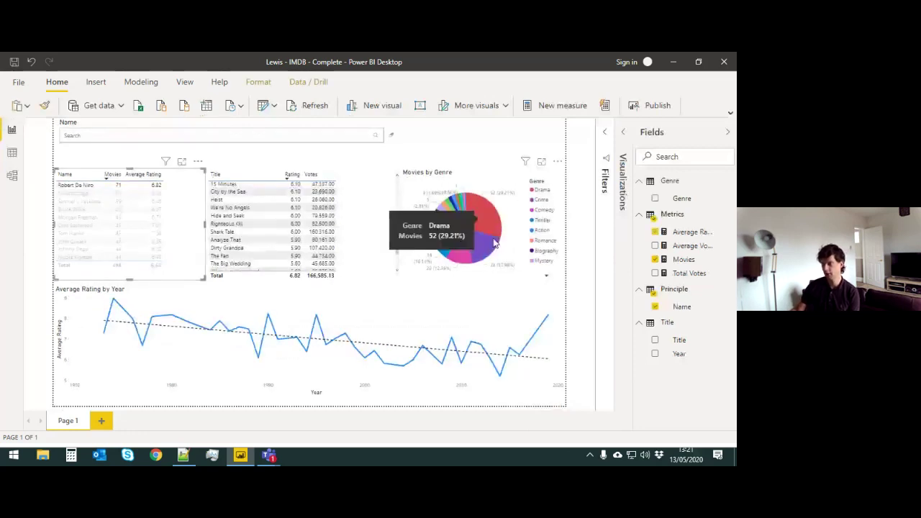
pyautogui.moveTo(451, 257)
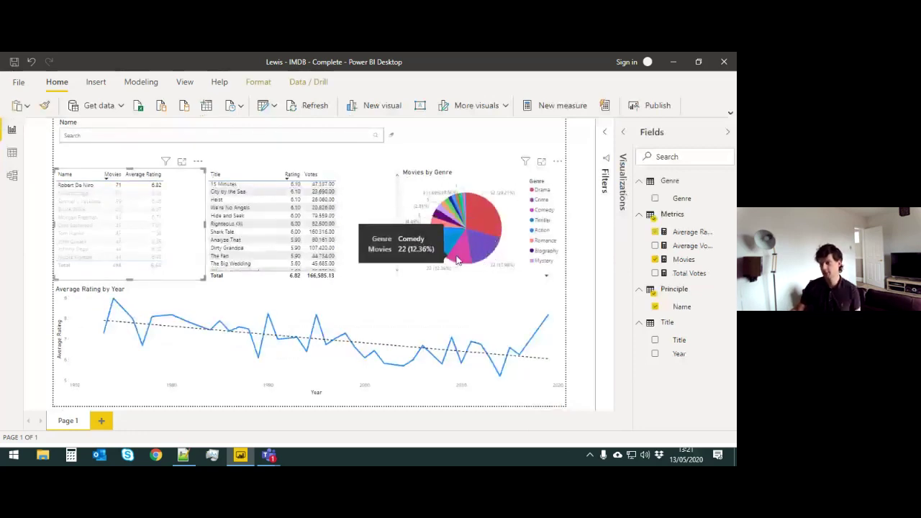
pyautogui.moveTo(478, 244)
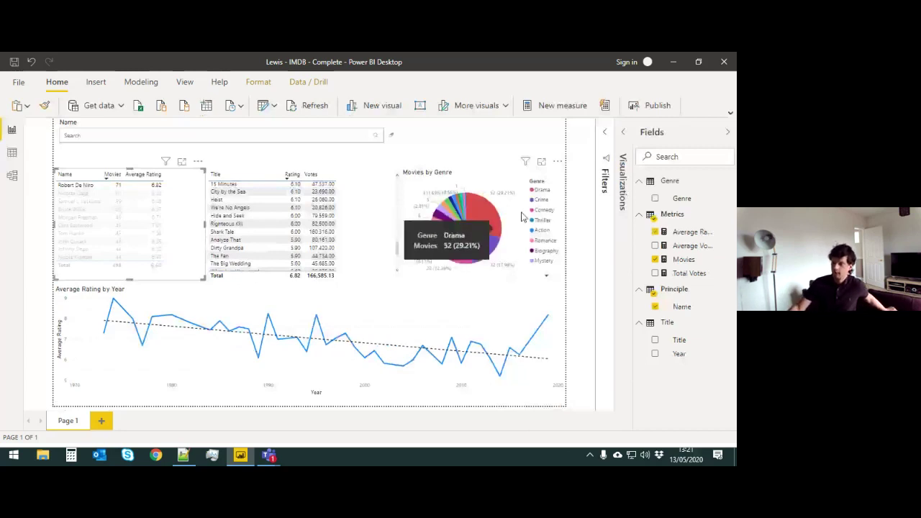
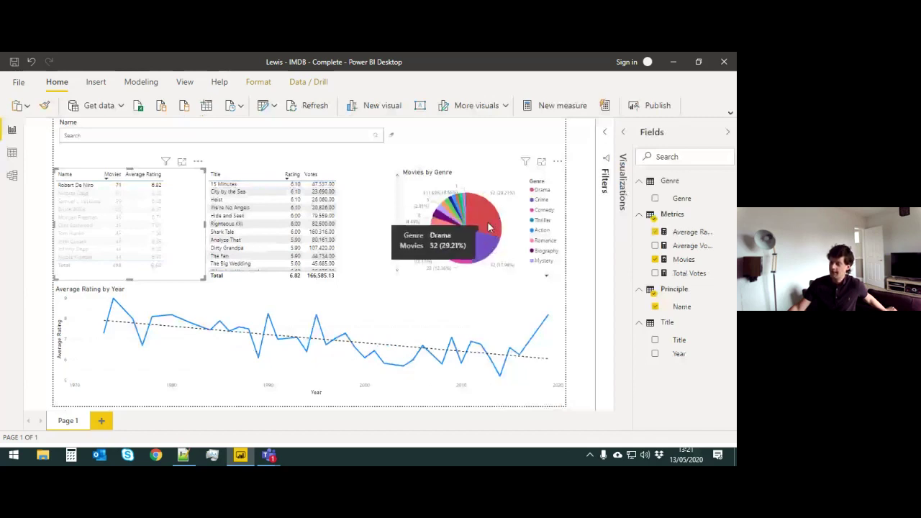
pyautogui.moveTo(436, 212)
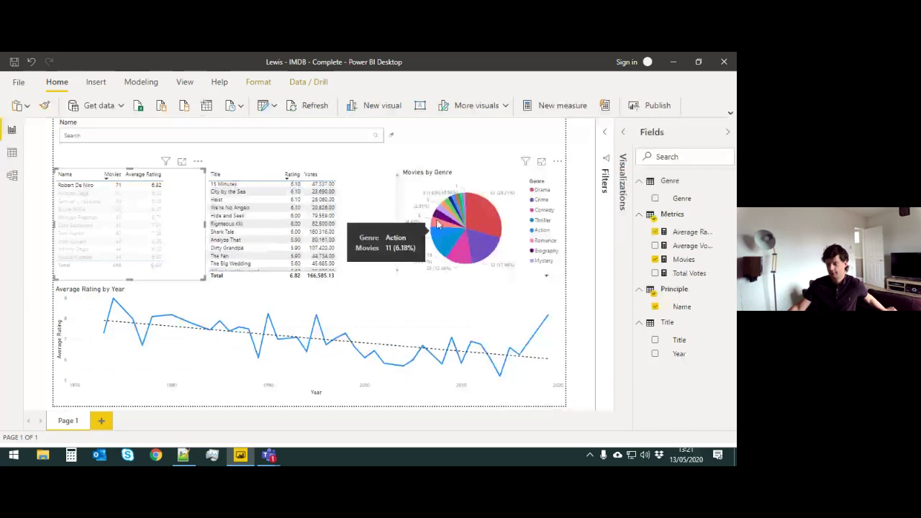
pyautogui.moveTo(457, 223)
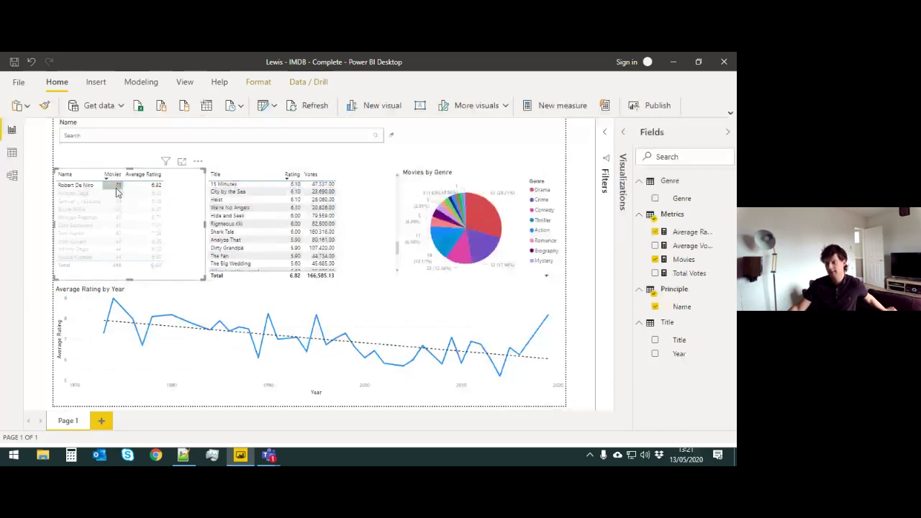
pyautogui.moveTo(117, 191)
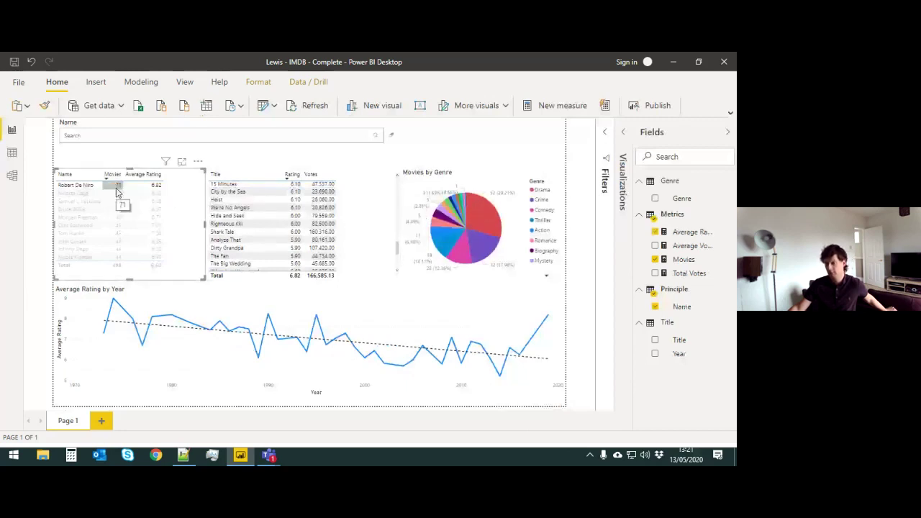
# Step: Turn off the legend of the Movies by Genre pie chart
pyautogui.click(512, 181)
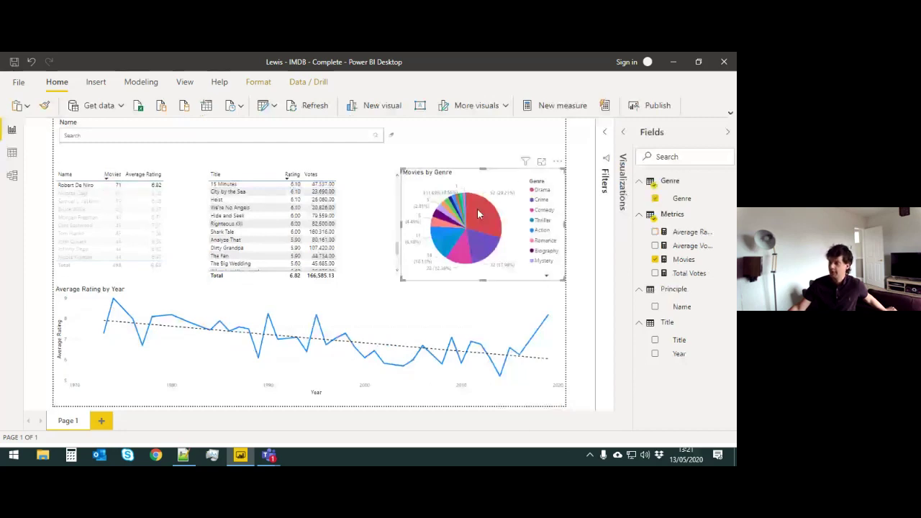
pyautogui.click(627, 135)
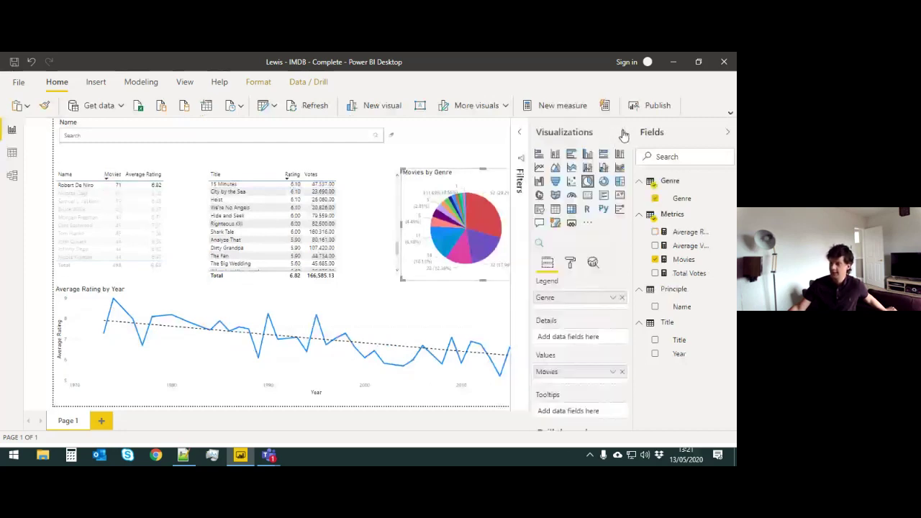
pyautogui.click(571, 263)
pyautogui.click(603, 307)
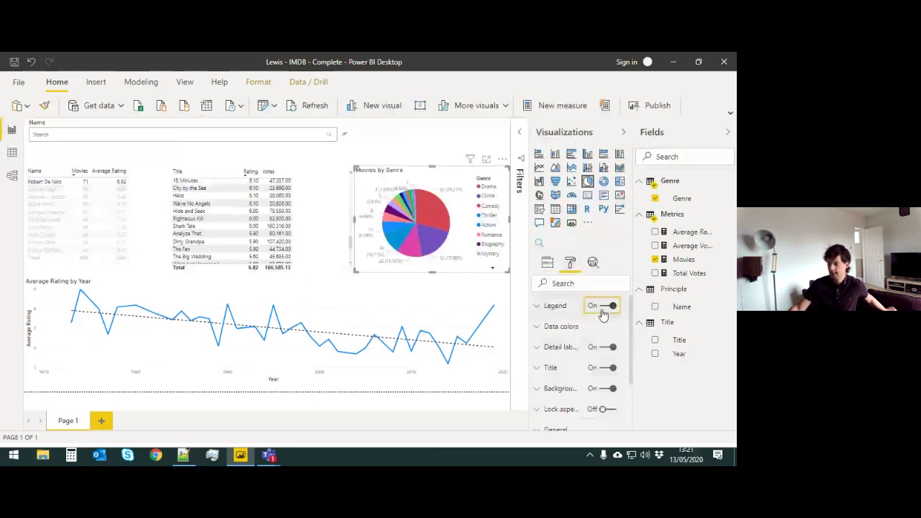
pyautogui.scroll(-3, 581, 360)
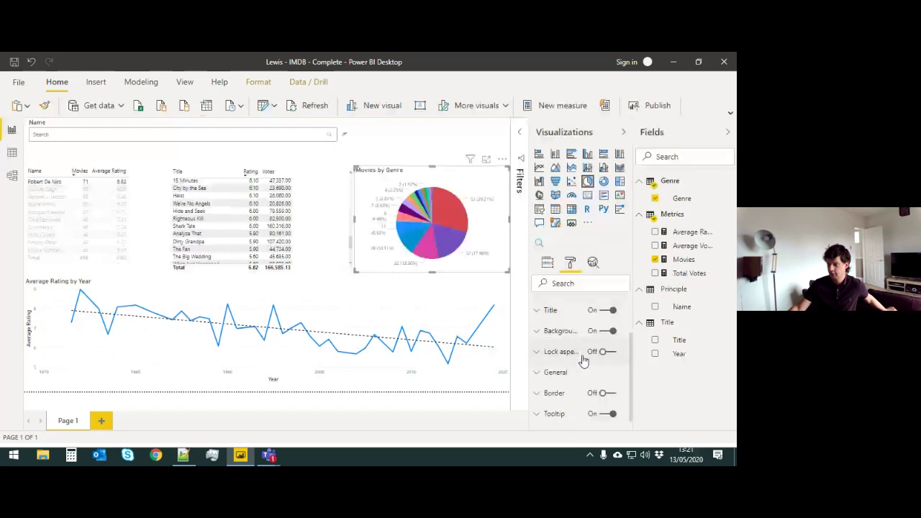
pyautogui.scroll(3, 572, 349)
pyautogui.scroll(-3, 561, 352)
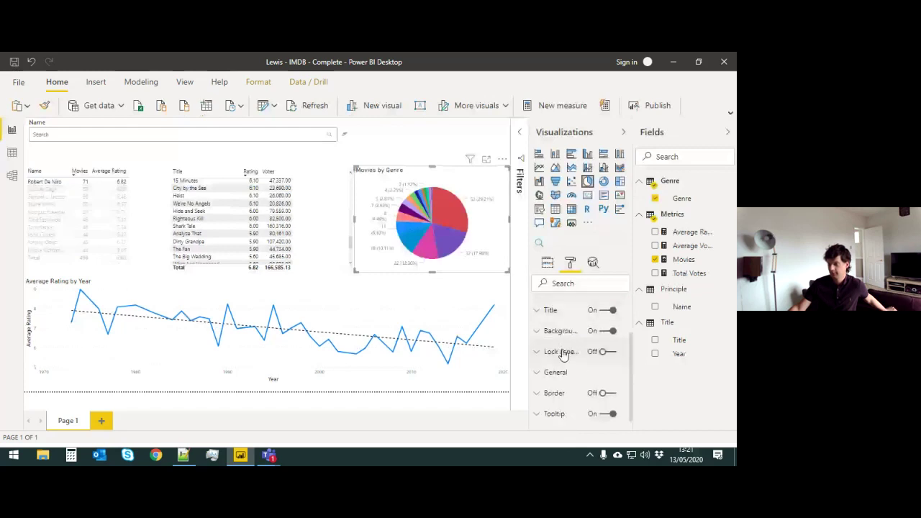
pyautogui.scroll(3, 564, 385)
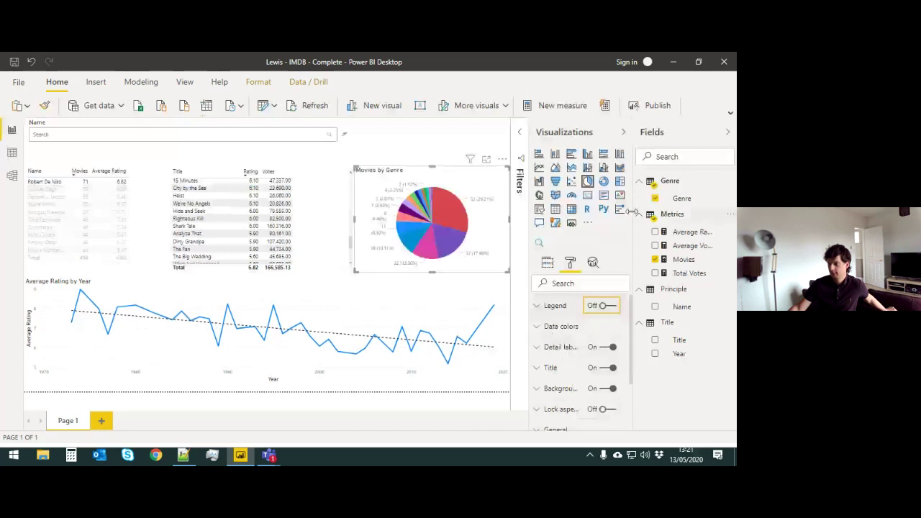
# Step: Widen the formatting pane and set the pie chart's detail label style to Category, percent of total
pyautogui.moveTo(529, 253); pyautogui.dragTo(440, 263)
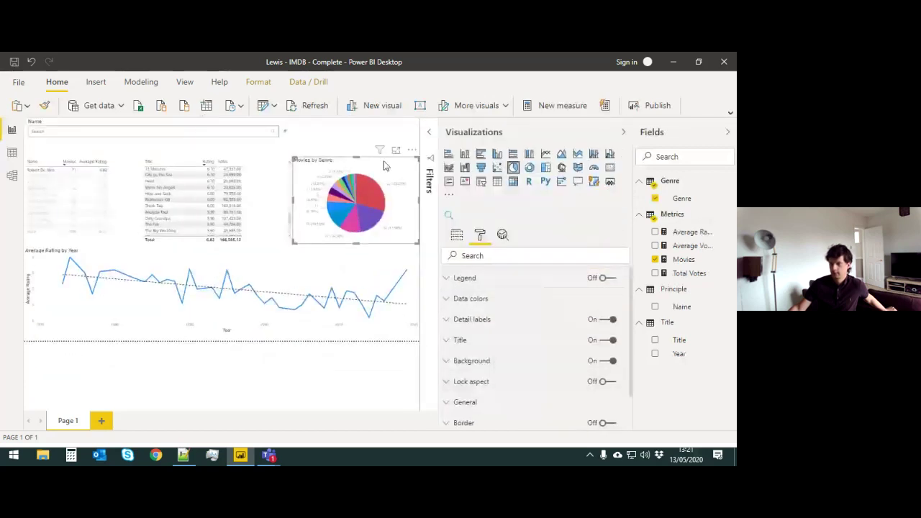
pyautogui.click(507, 318)
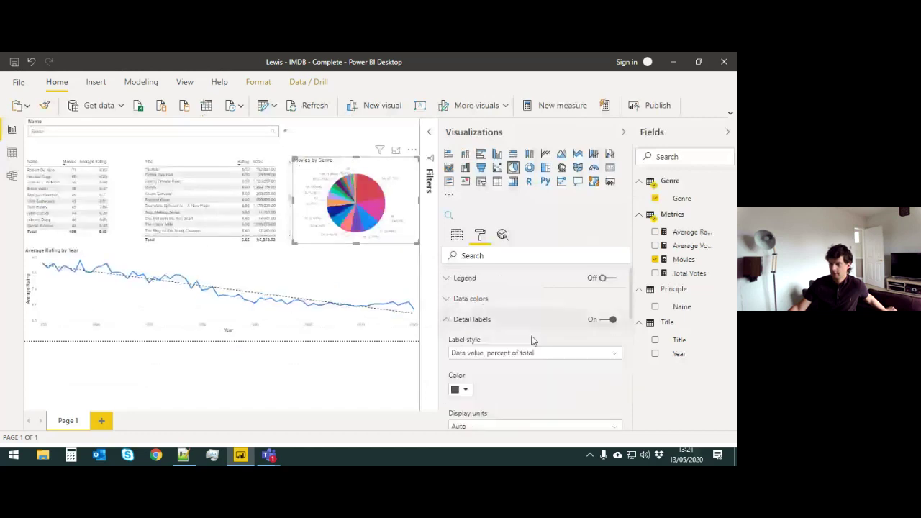
pyautogui.click(483, 351)
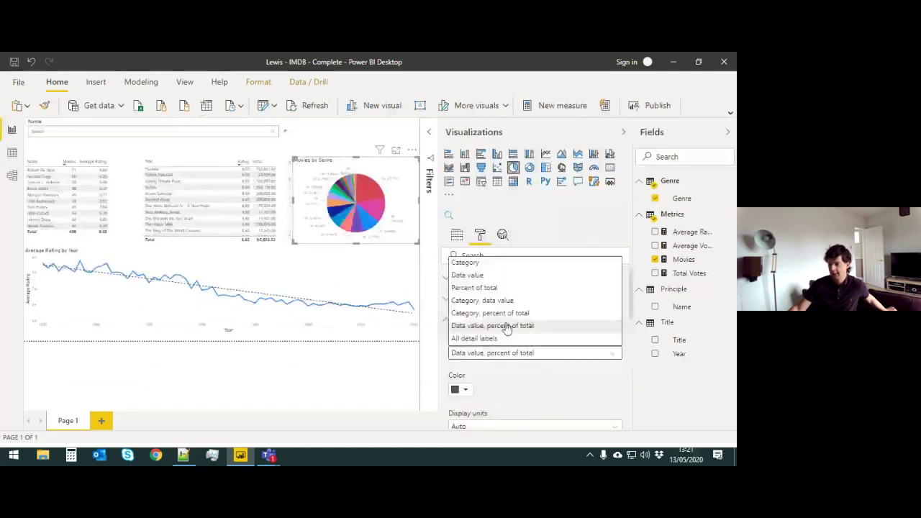
pyautogui.click(527, 313)
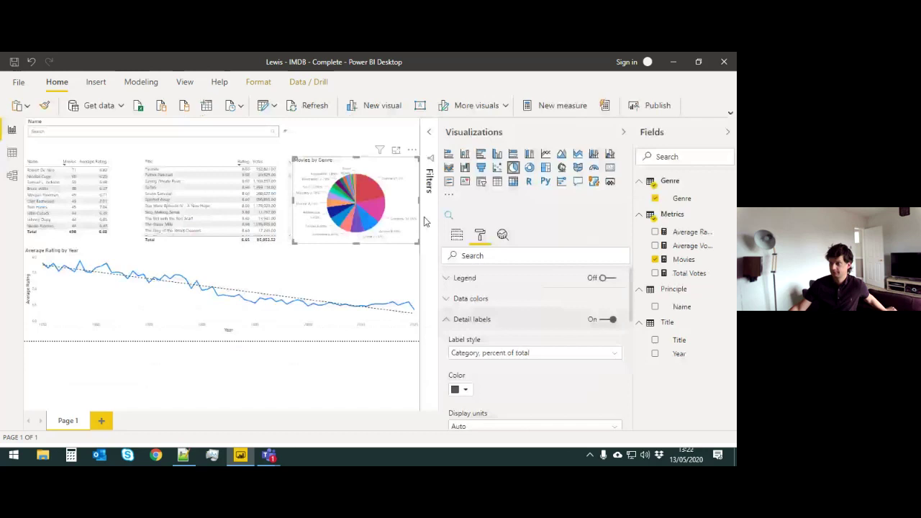
# Step: Collapse the Visualizations and Fields panes and toggle the Robert De Niro filter to review the genre labels on the pie chart
pyautogui.click(623, 133)
pyautogui.click(724, 134)
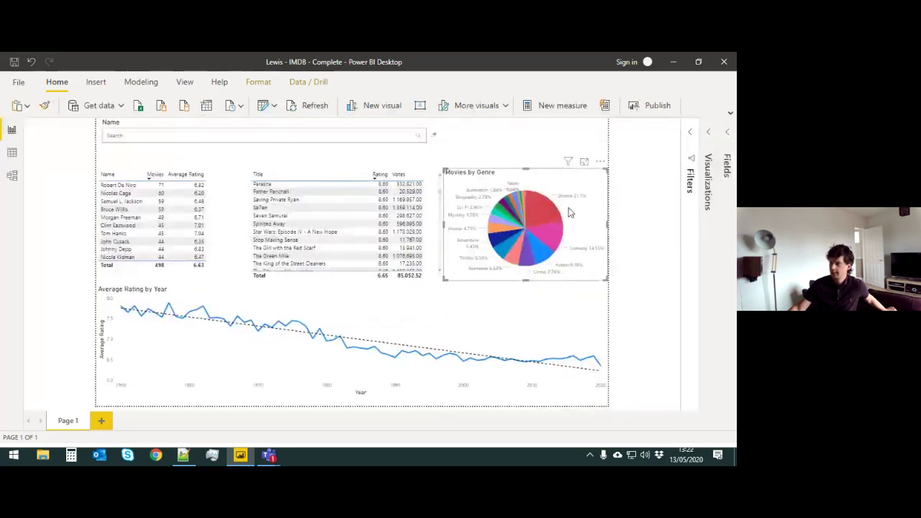
pyautogui.click(122, 188)
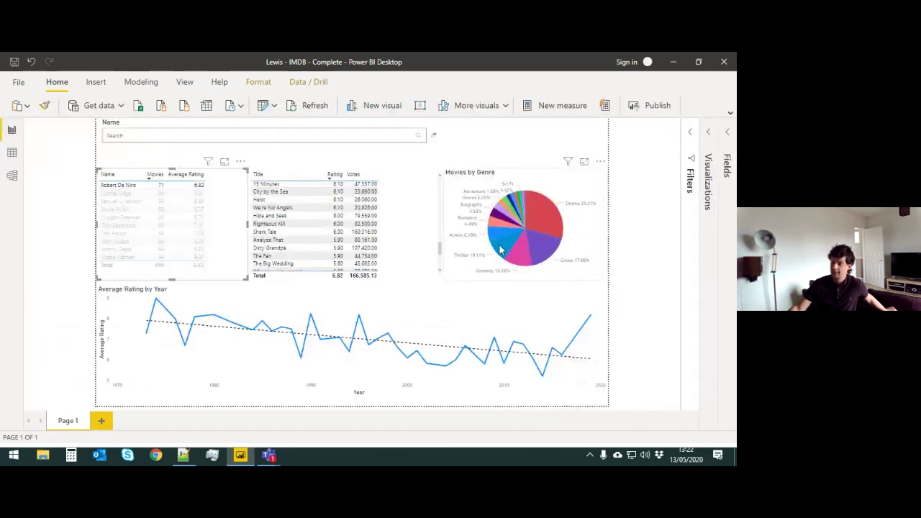
pyautogui.click(652, 325)
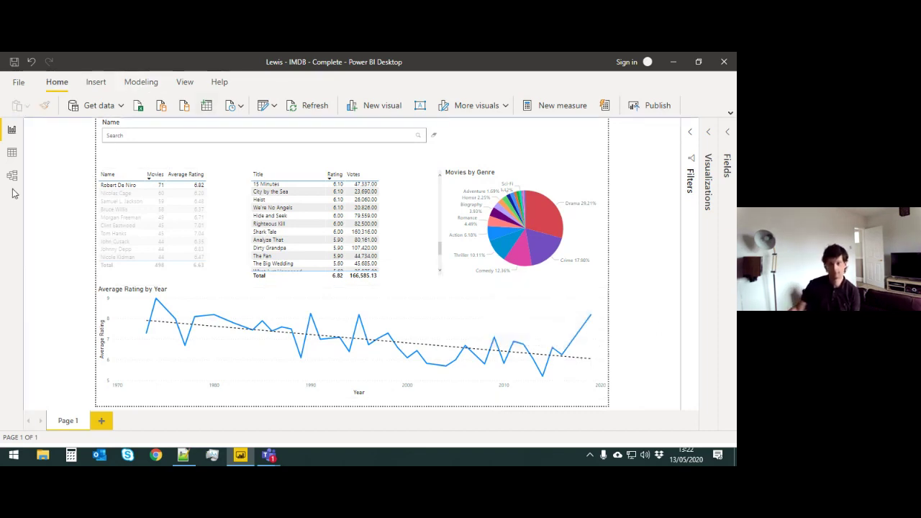
pyautogui.click(132, 186)
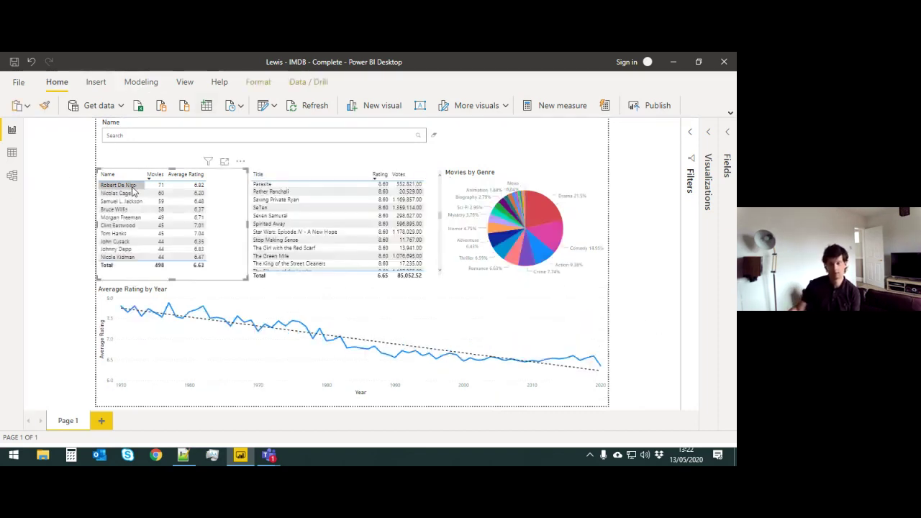
pyautogui.click(132, 191)
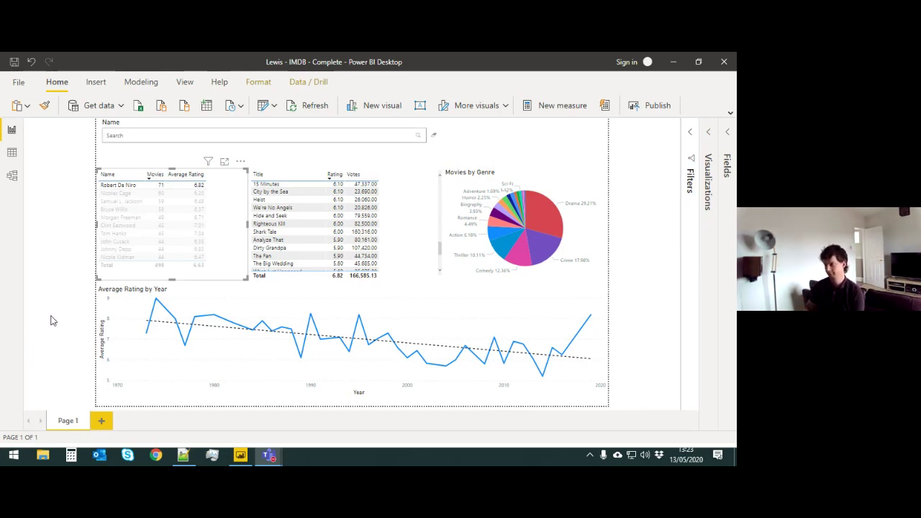
# Step: Replace the Robert De Niro selection with Nicolas Cage in the names table to filter the whole page by his films
pyautogui.click(602, 190)
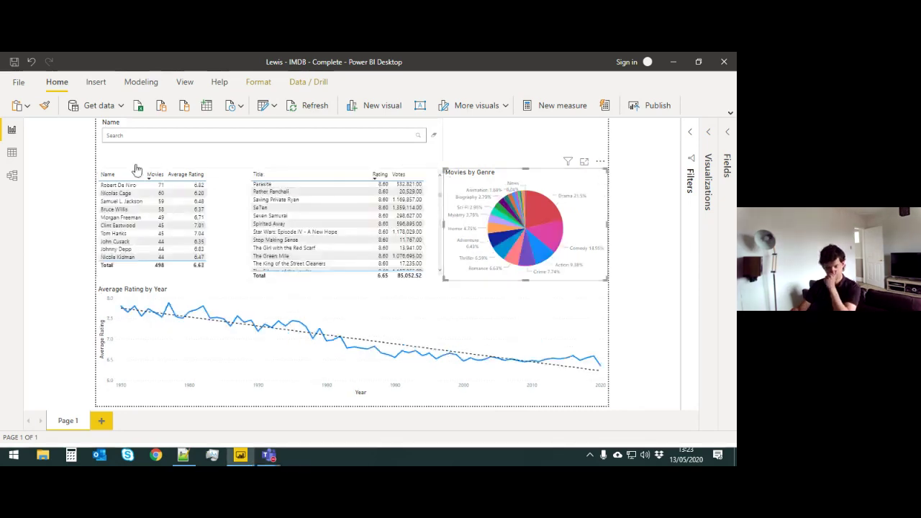
pyautogui.click(119, 185)
pyautogui.click(124, 192)
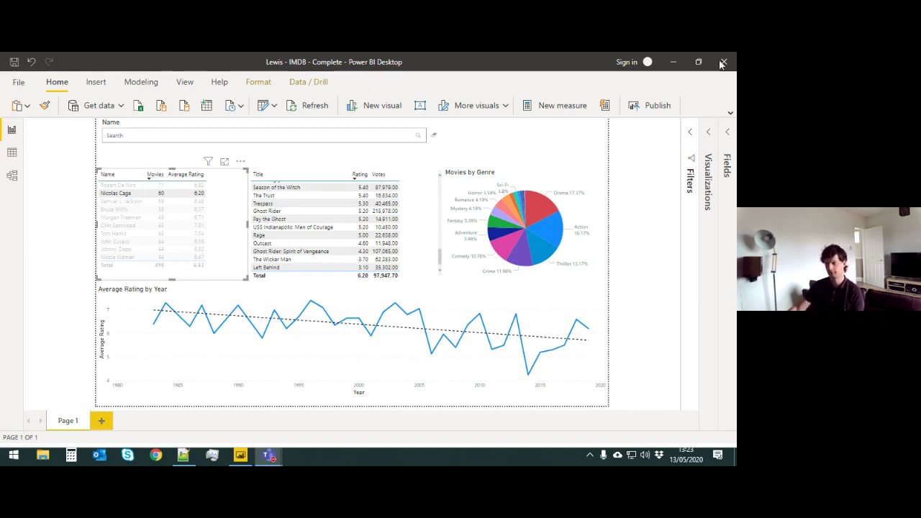
pyautogui.doubleClick(553, 66)
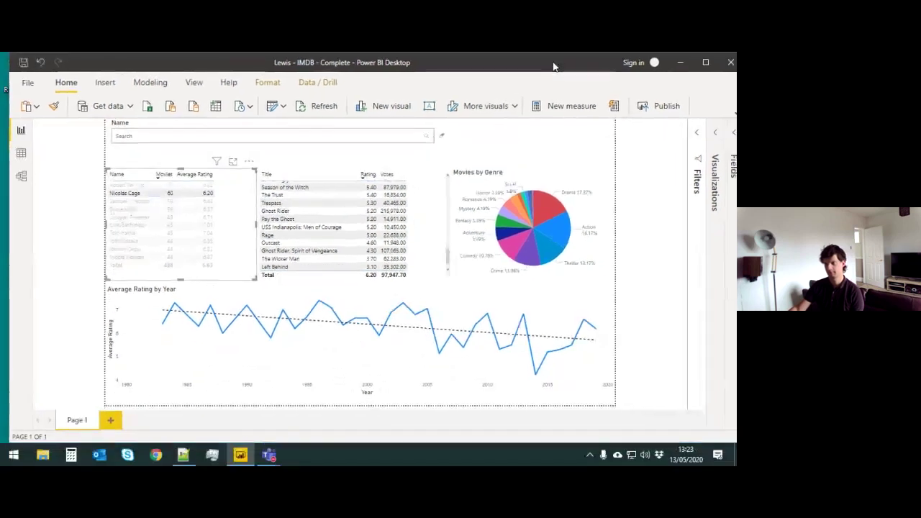
pyautogui.click(705, 62)
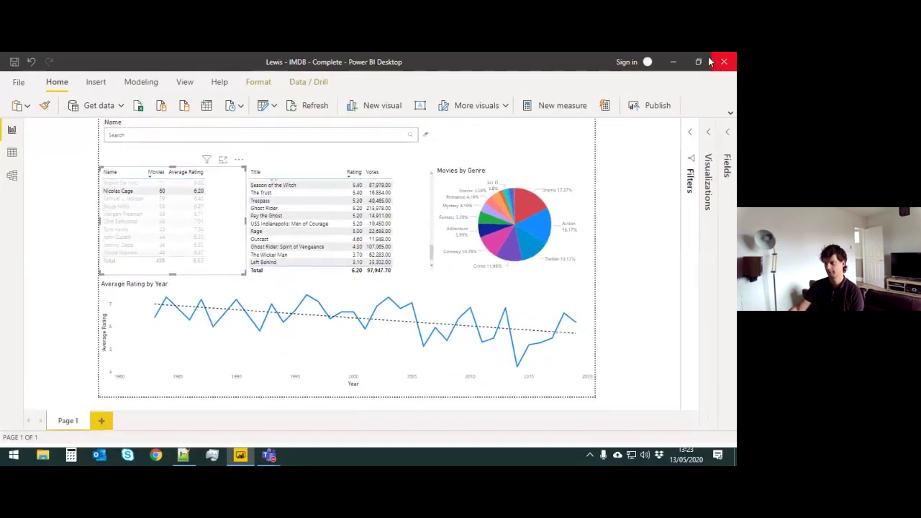
pyautogui.click(660, 313)
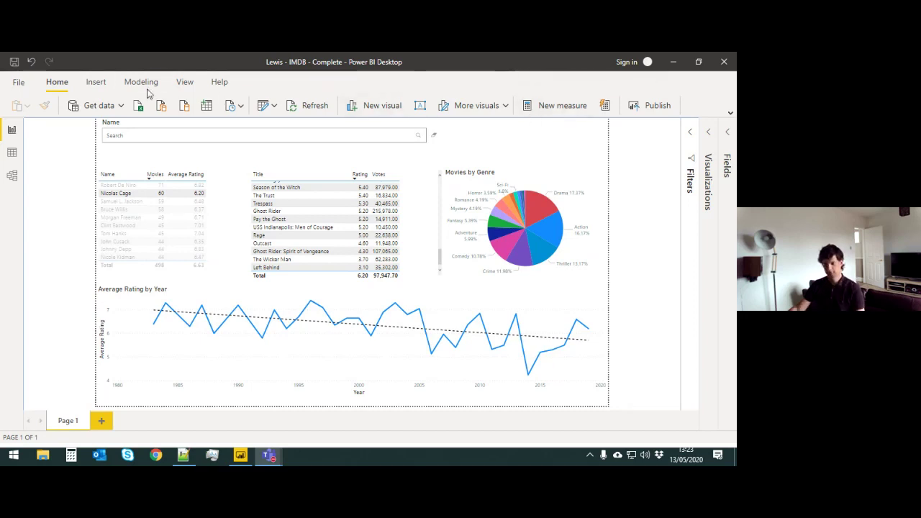
# Step: Start saving the finished IMDB report as a new file
pyautogui.click(18, 81)
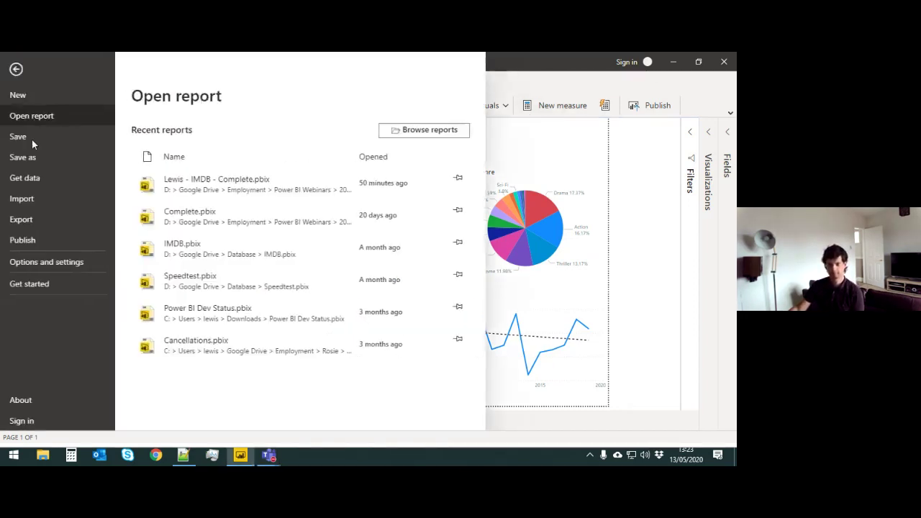
pyautogui.click(23, 157)
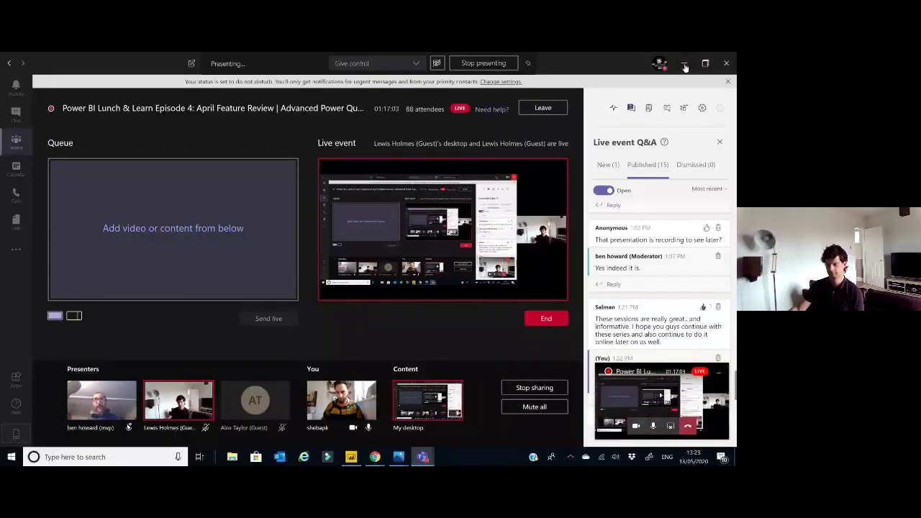
# Step: Minimize the Teams window and show the Season 1 Episode 6 banner in Photos, followed by the Episode 5 banner
pyautogui.click(685, 64)
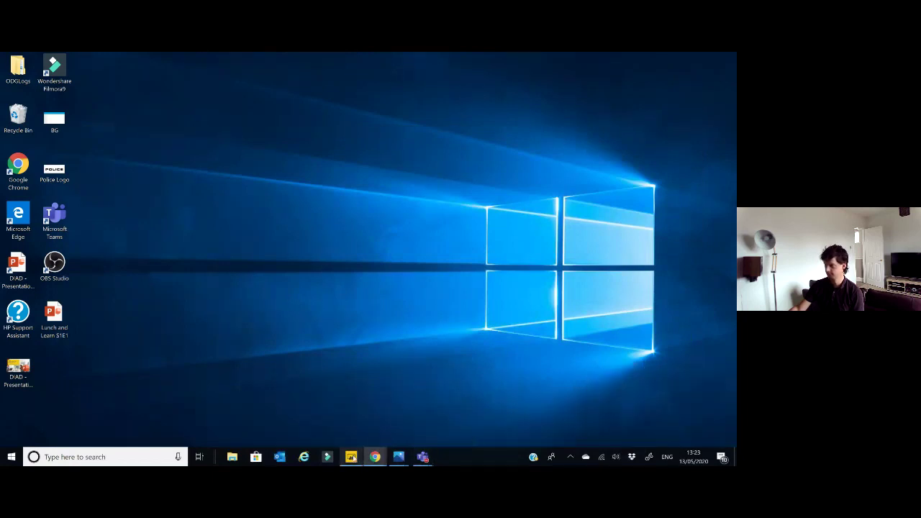
pyautogui.moveTo(414, 449)
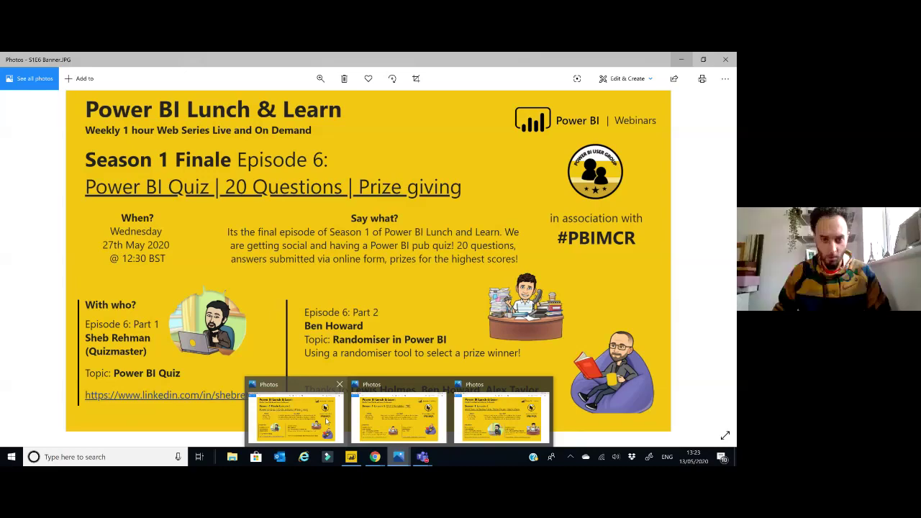
pyautogui.click(327, 421)
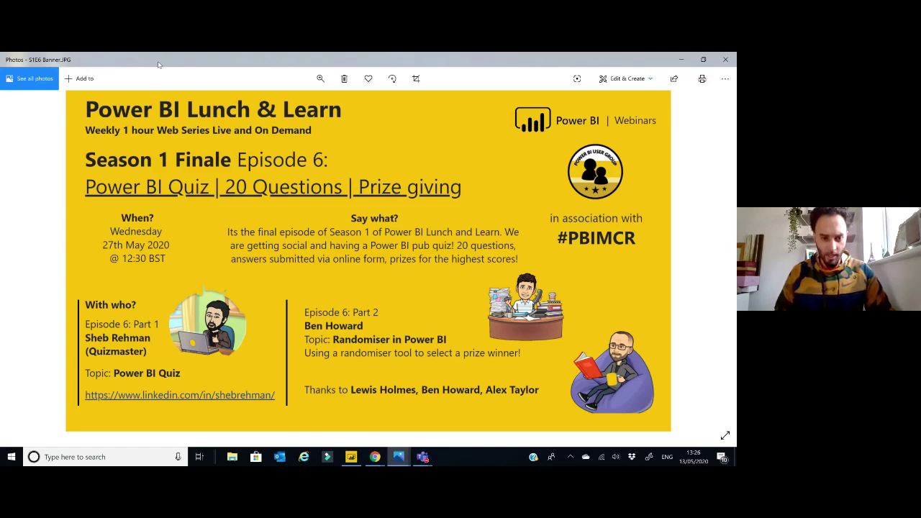
pyautogui.press('Left')
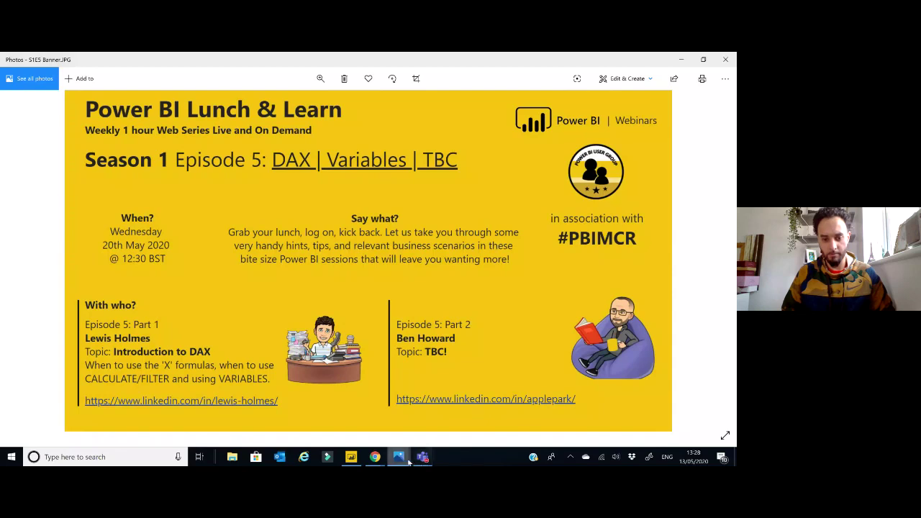
# Step: Switch to Teams and end the Power BI Lunch & Learn Episode 4 live event
pyautogui.moveTo(404, 463)
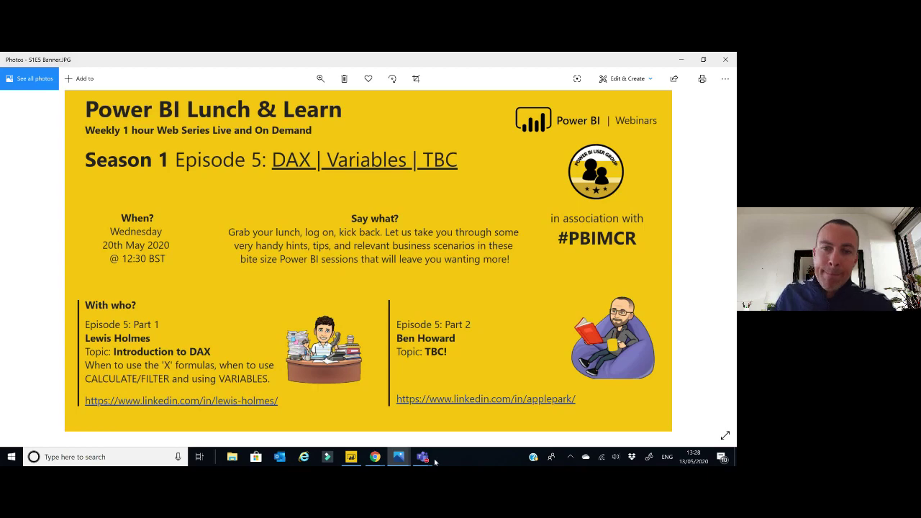
pyautogui.moveTo(469, 396)
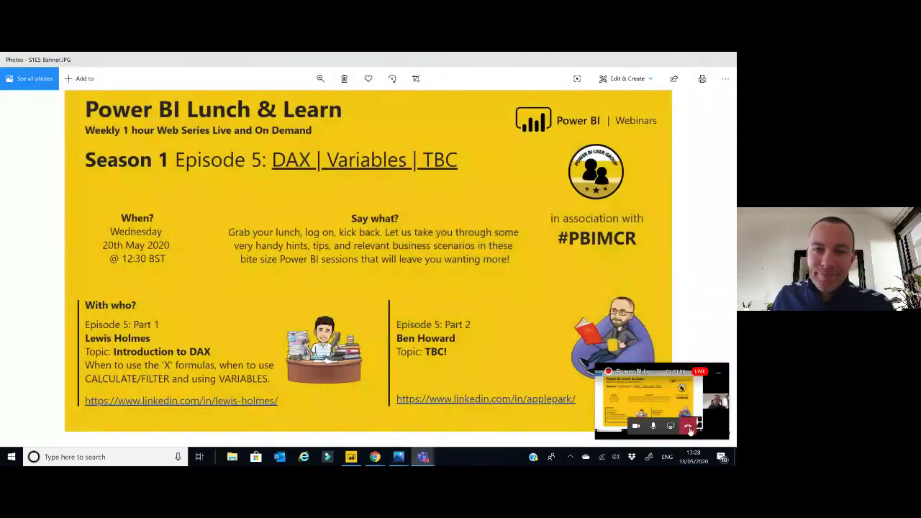
pyautogui.click(687, 427)
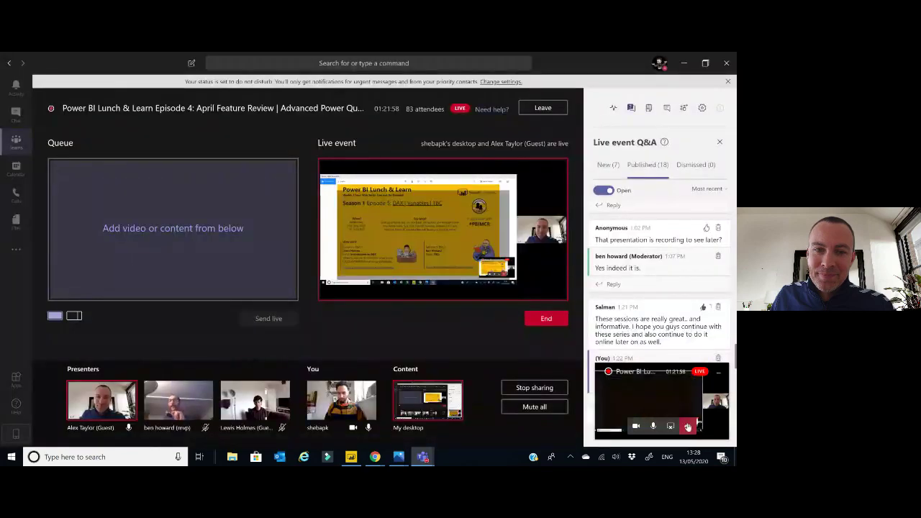
pyautogui.click(551, 321)
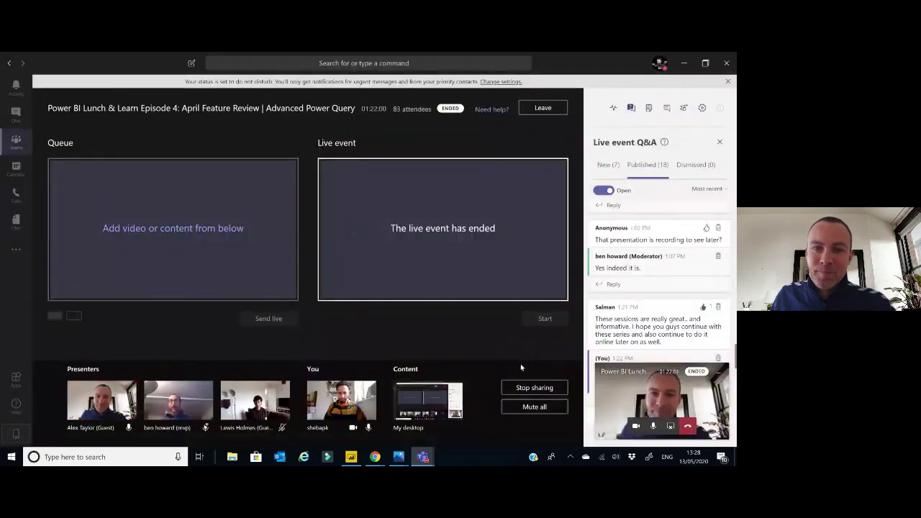